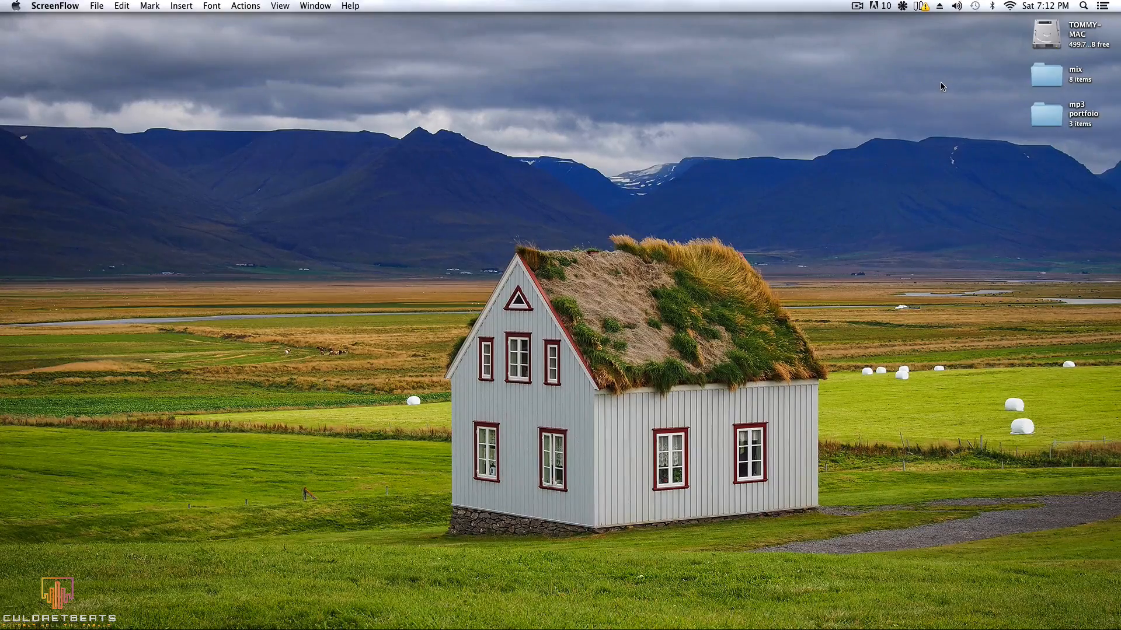
Step: Inspect the capacity and available space in the startup disk's info window, and close it
{"action": "left_click", "coordinate": [1047, 35]}
{"action": "right_click", "coordinate": [1047, 35]}
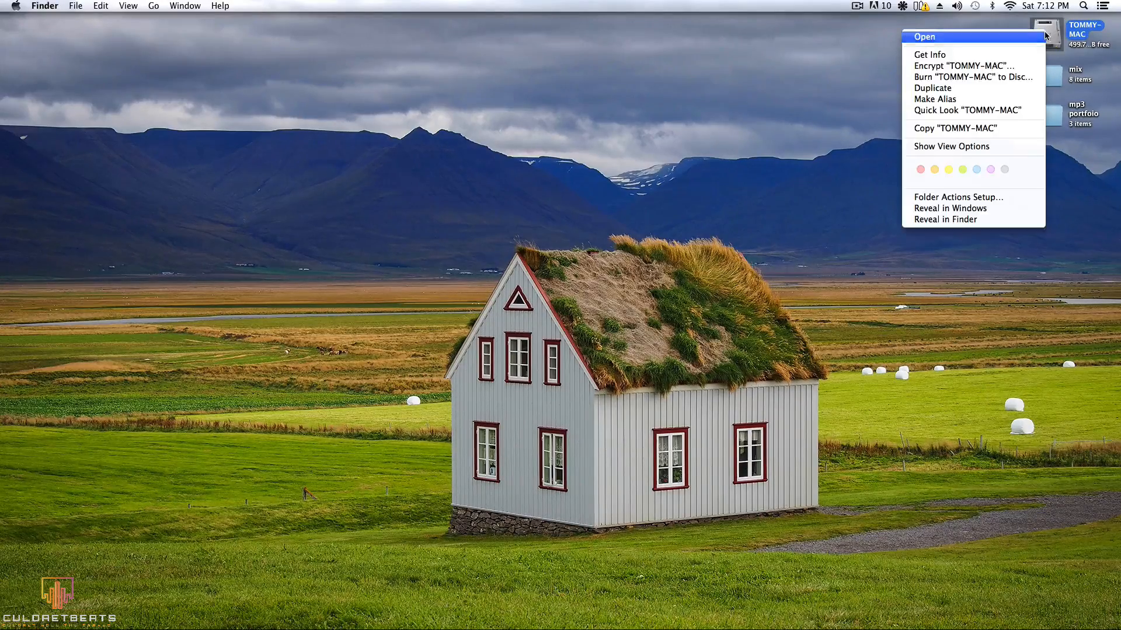
{"action": "left_click", "coordinate": [951, 55]}
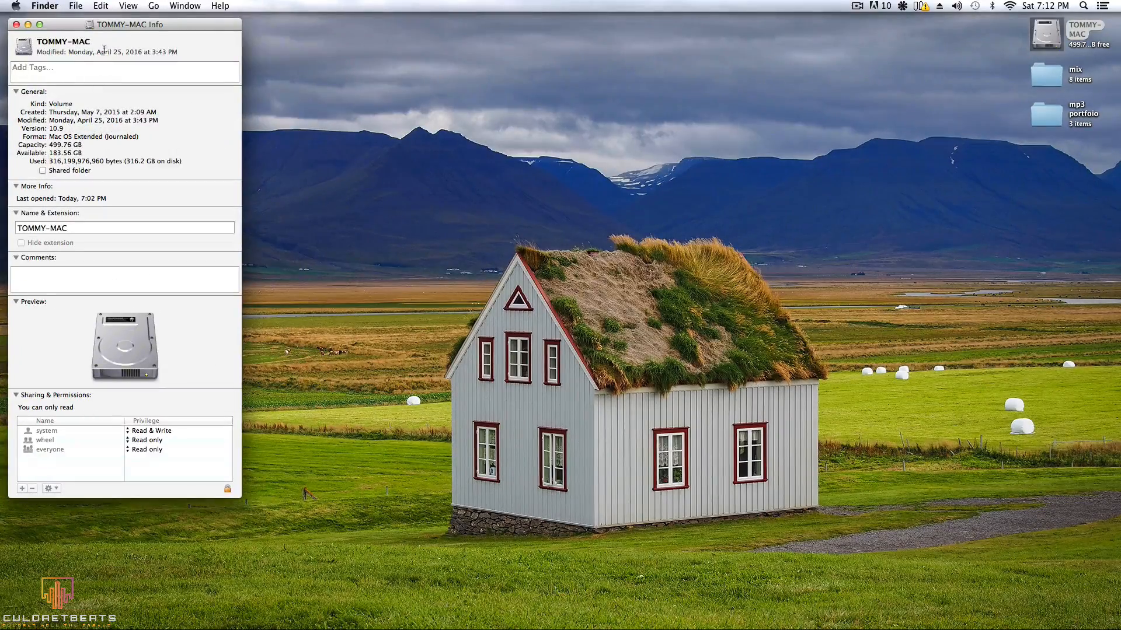
{"action": "left_click_drag", "start_coordinate": [90, 31], "coordinate": [259, 92]}
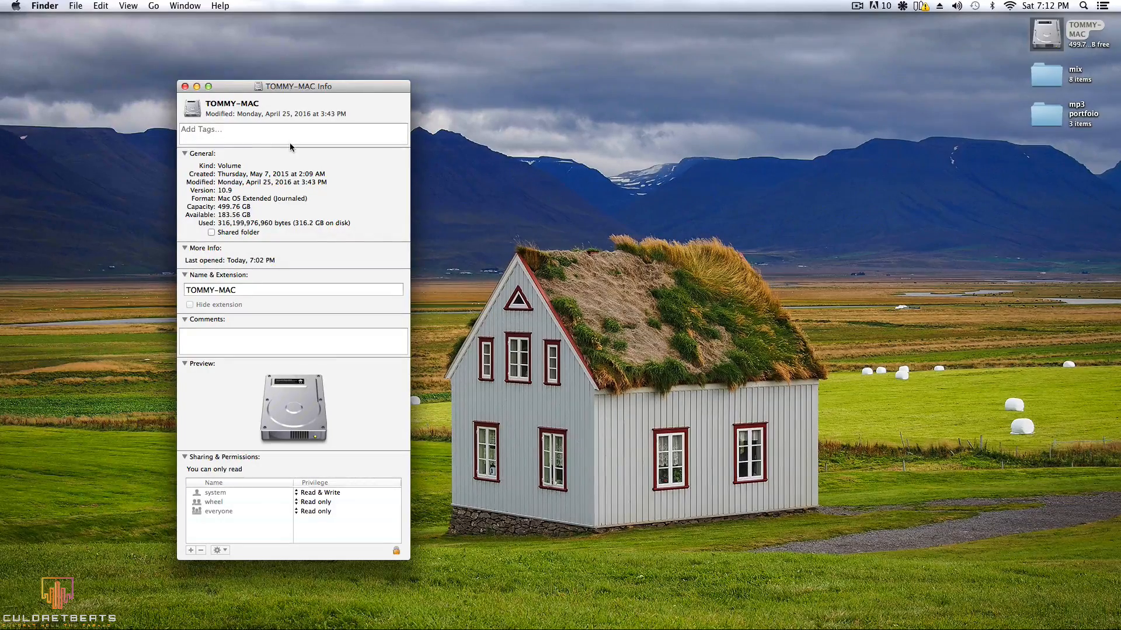
{"action": "left_click", "coordinate": [185, 87]}
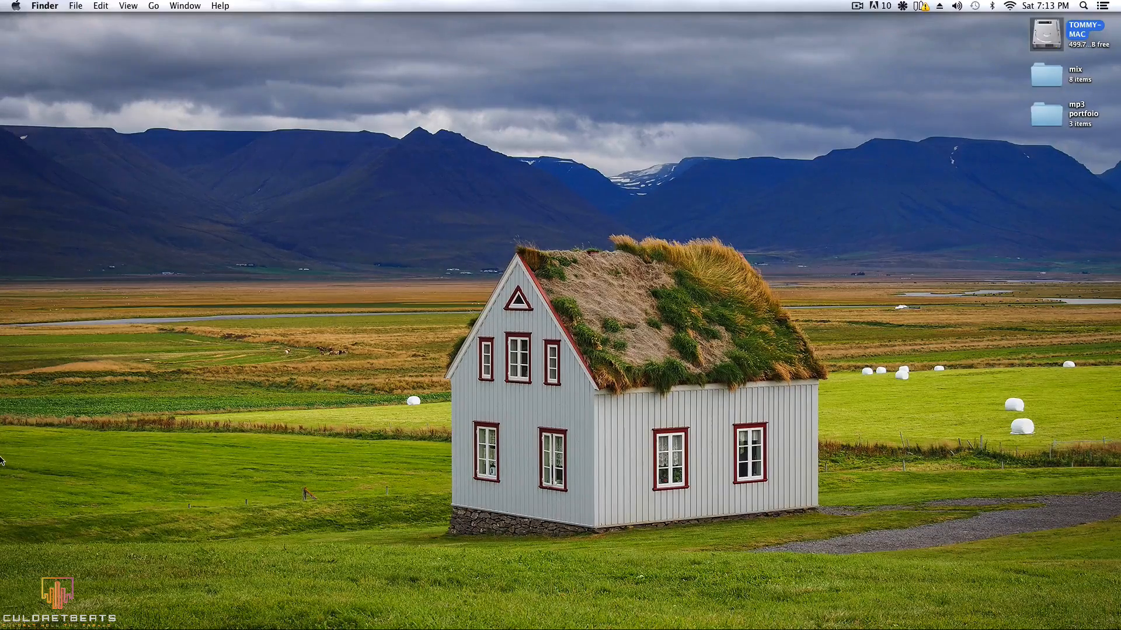
Step: Open a Finder window and go to FILES FOLDER inside Documents
{"action": "mouse_move", "coordinate": [3, 458]}
{"action": "mouse_move", "coordinate": [3, 284]}
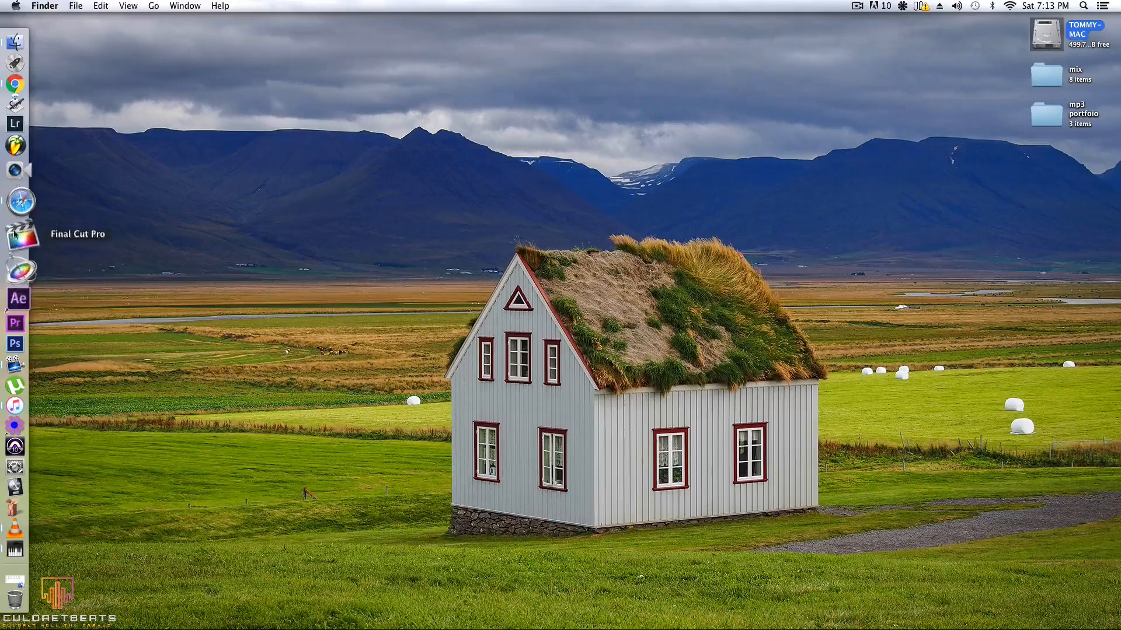
{"action": "mouse_move", "coordinate": [1, 111]}
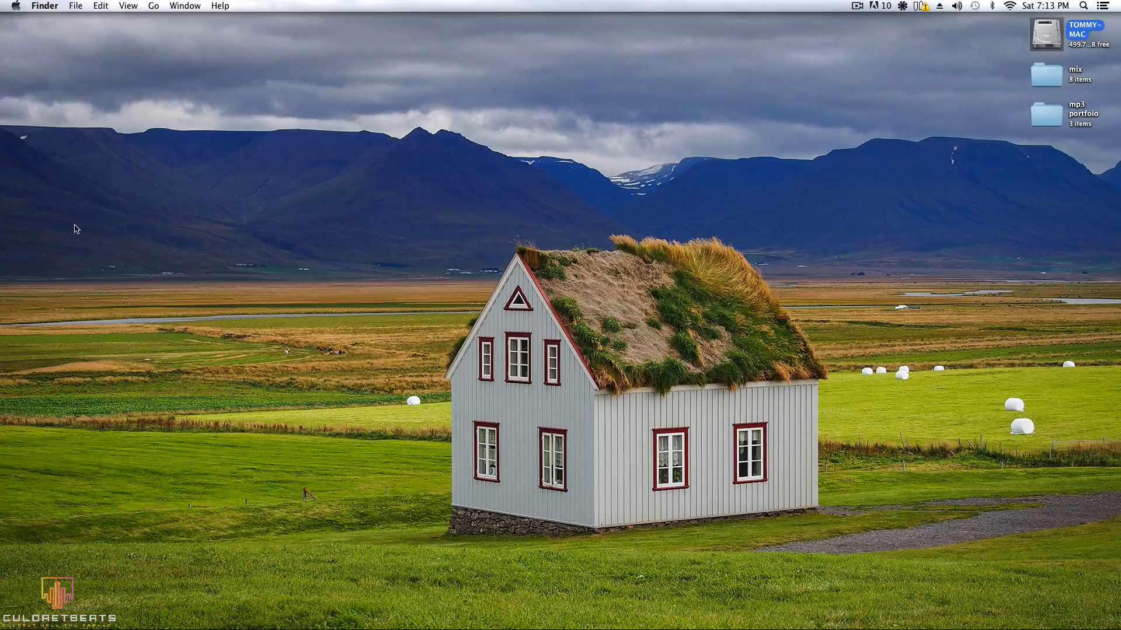
{"action": "mouse_move", "coordinate": [1, 226]}
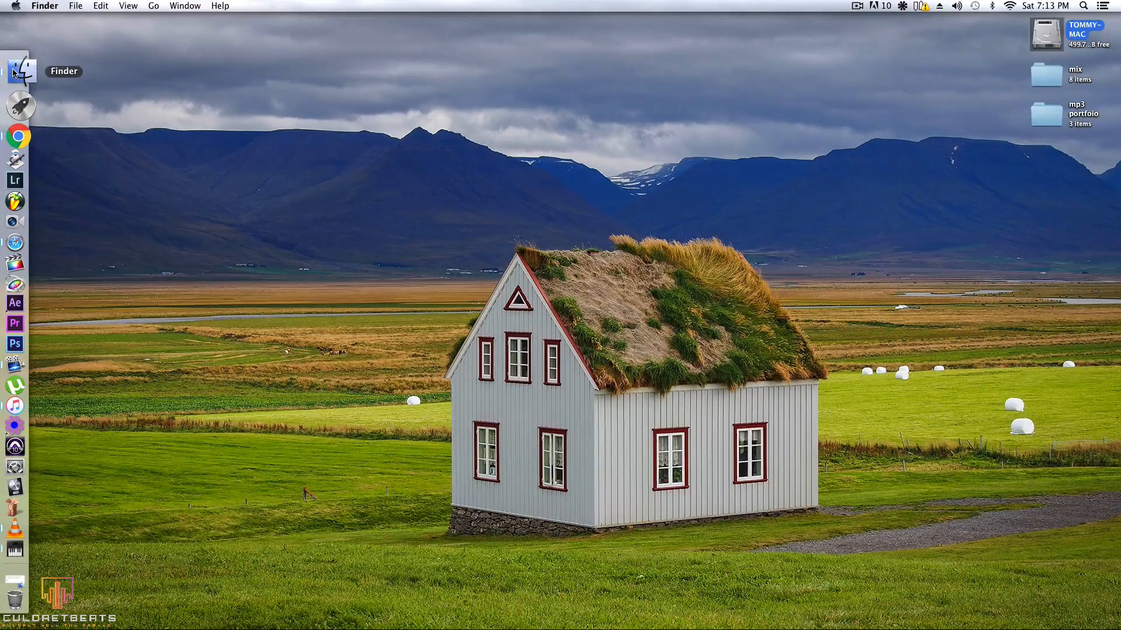
{"action": "left_click", "coordinate": [14, 72]}
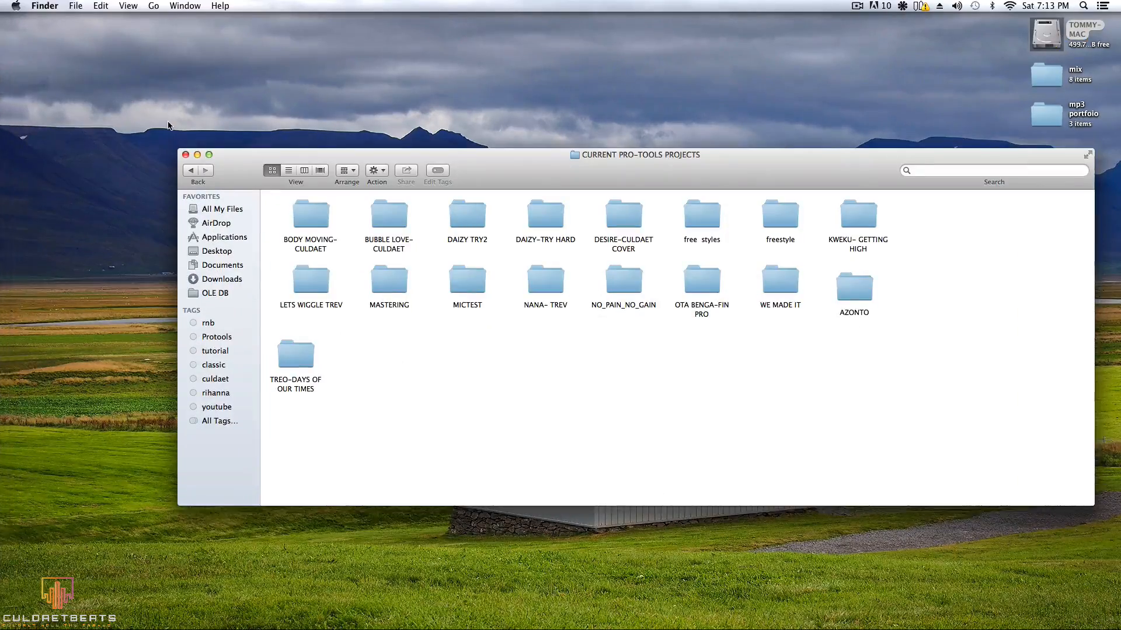
{"action": "left_click", "coordinate": [309, 362]}
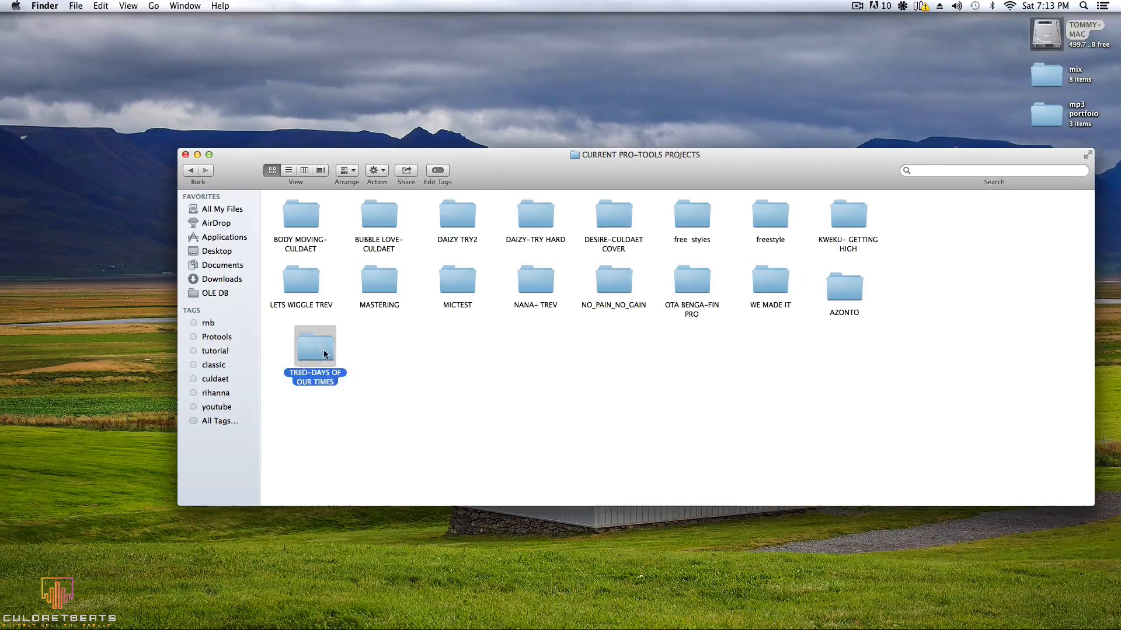
{"action": "left_click", "coordinate": [225, 238]}
{"action": "left_click", "coordinate": [223, 263]}
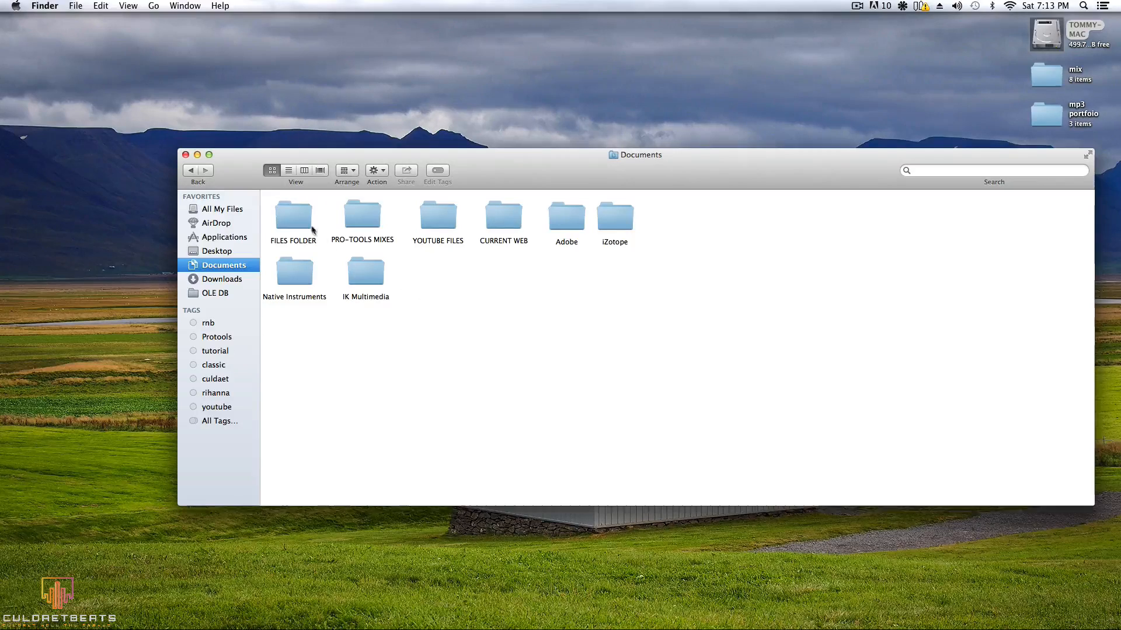
{"action": "left_click", "coordinate": [296, 219]}
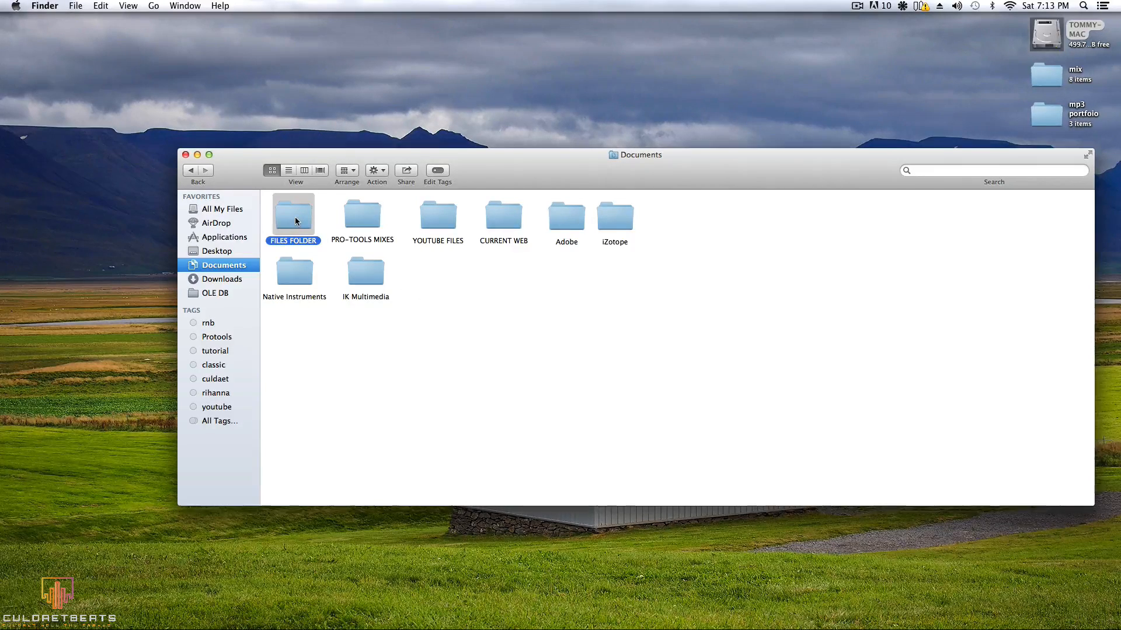
{"action": "double_click", "coordinate": [295, 219]}
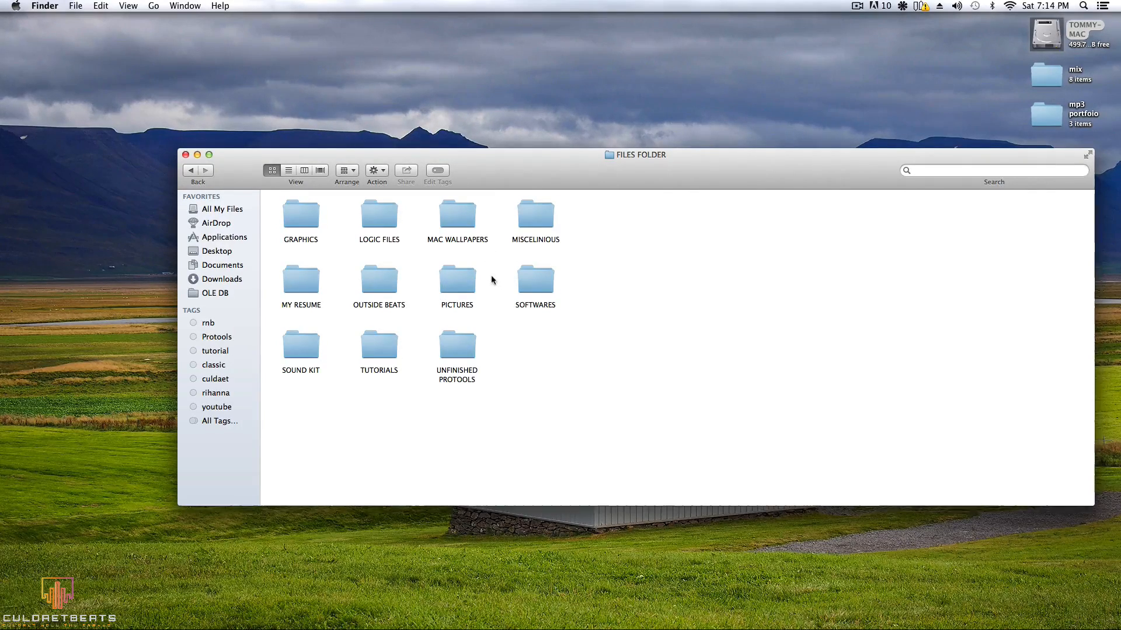
Step: Clean up the icons in FILES FOLDER by kind
{"action": "right_click", "coordinate": [595, 357]}
{"action": "mouse_move", "coordinate": [654, 422]}
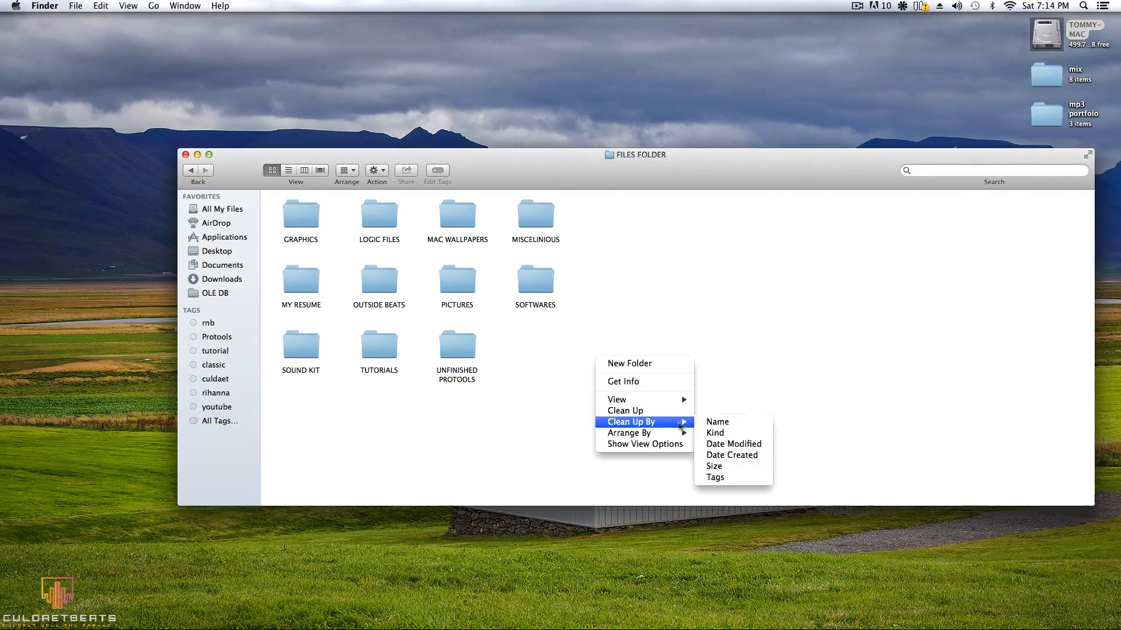
{"action": "left_click", "coordinate": [721, 433]}
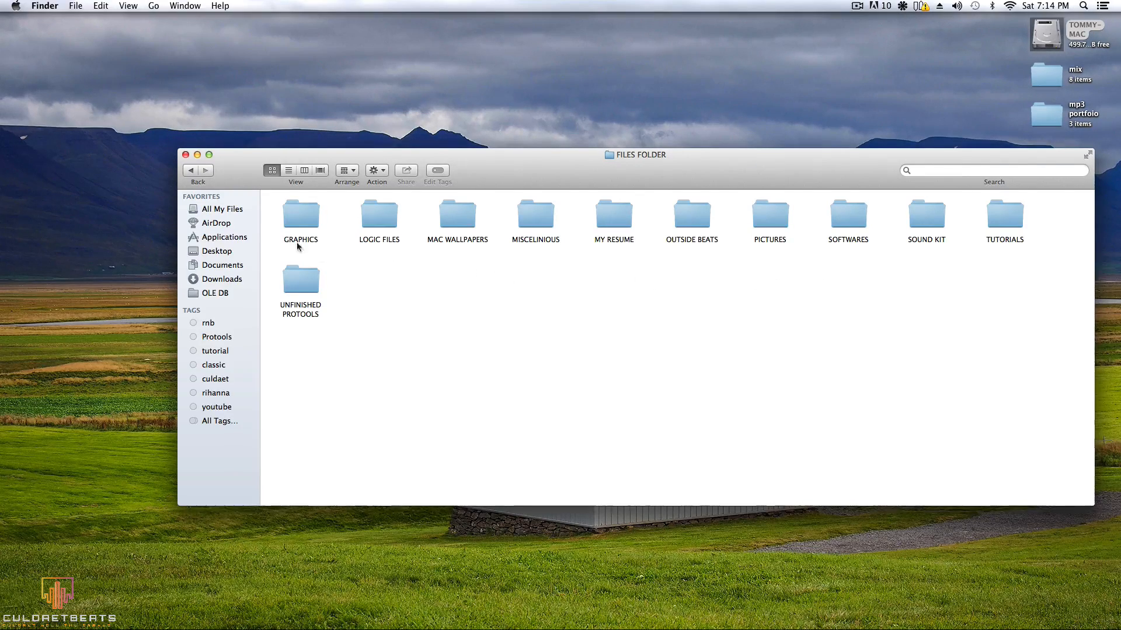
Step: Examine the contents of the GRAPHICS, OUTSIDE BEATS and SOUND KIT folders, returning to FILES FOLDER after each
{"action": "double_click", "coordinate": [297, 223]}
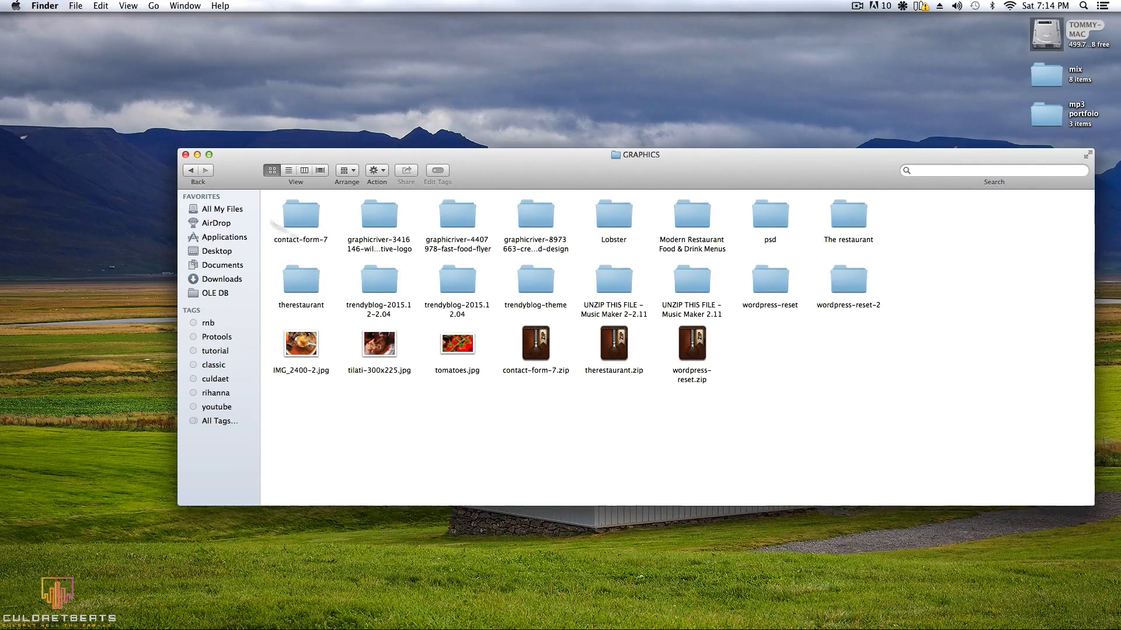
{"action": "left_click", "coordinate": [192, 171]}
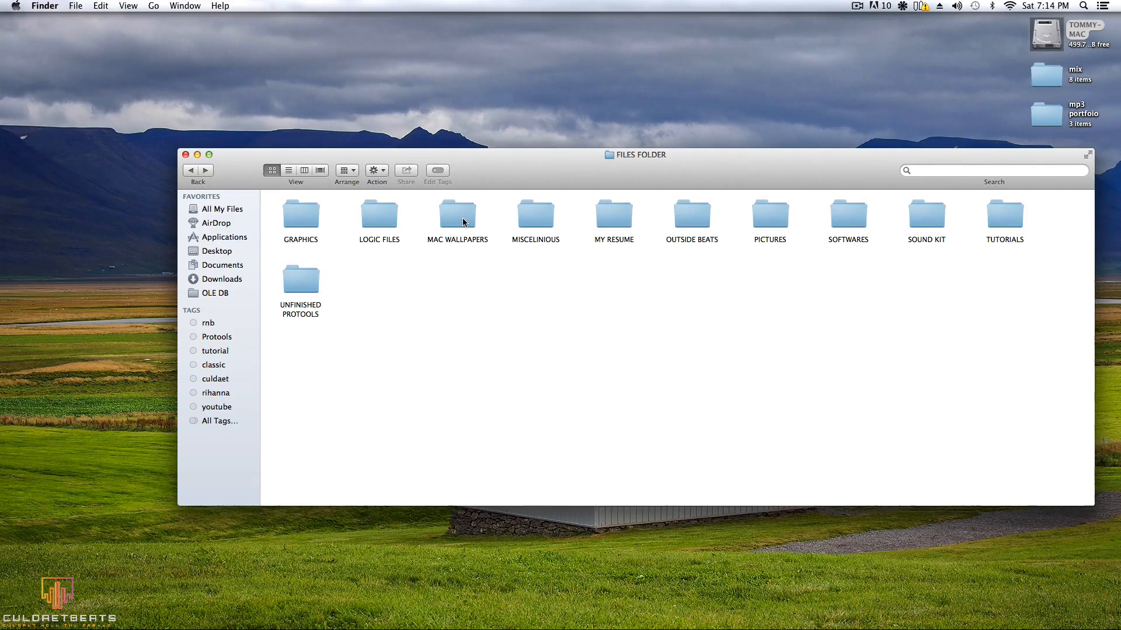
{"action": "double_click", "coordinate": [702, 218]}
{"action": "left_click", "coordinate": [306, 235]}
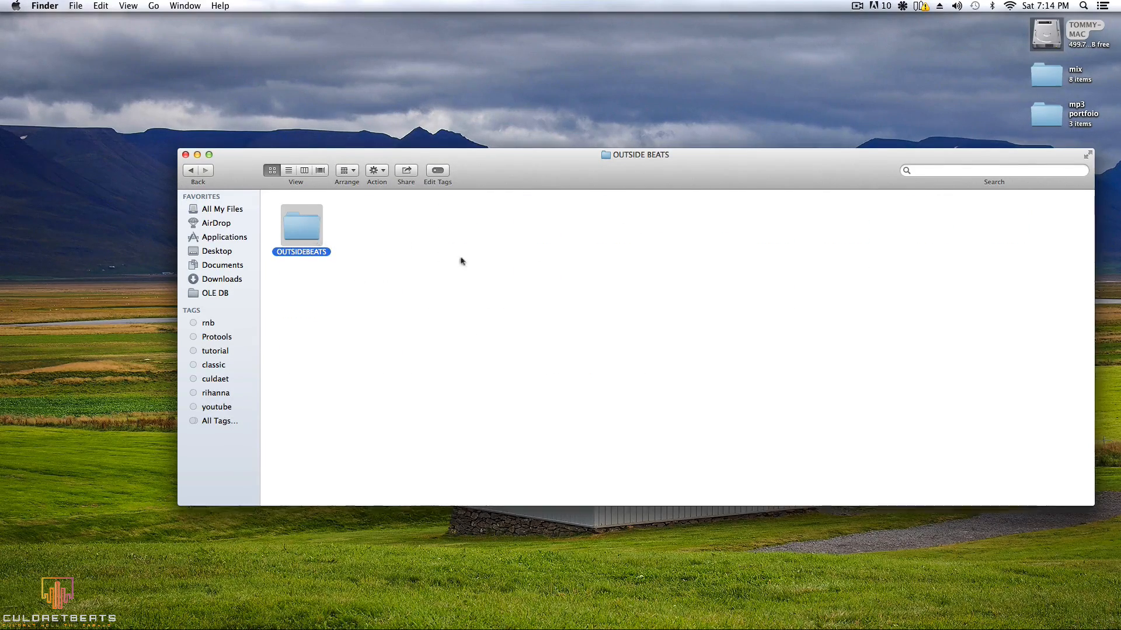
{"action": "left_click", "coordinate": [190, 169]}
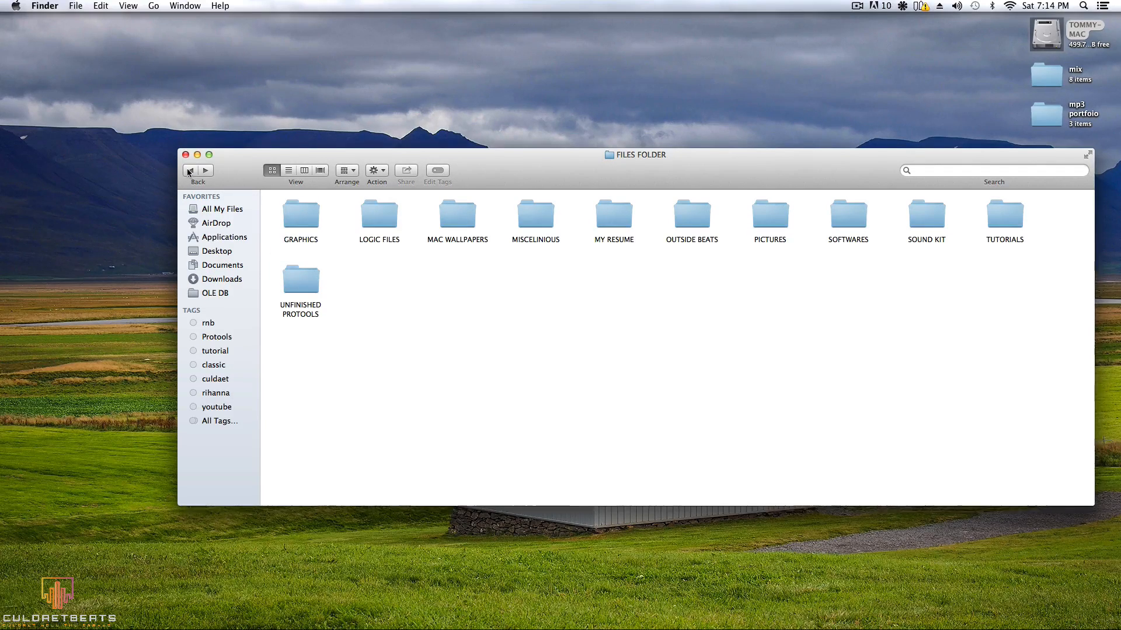
{"action": "left_click", "coordinate": [926, 218]}
{"action": "double_click", "coordinate": [926, 218]}
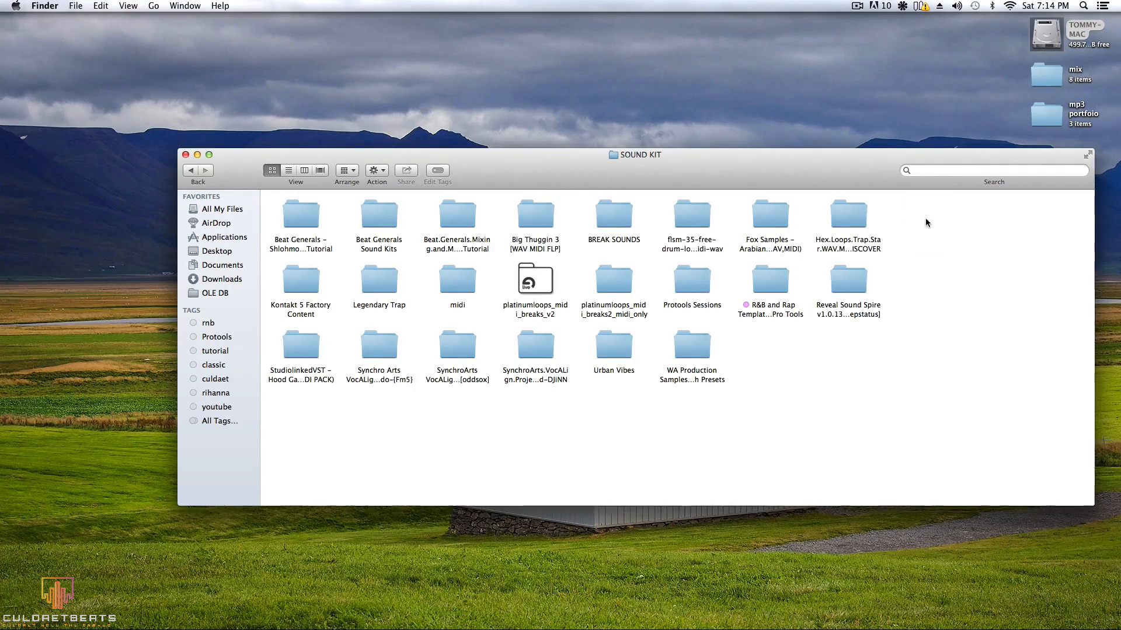
{"action": "left_click", "coordinate": [190, 172]}
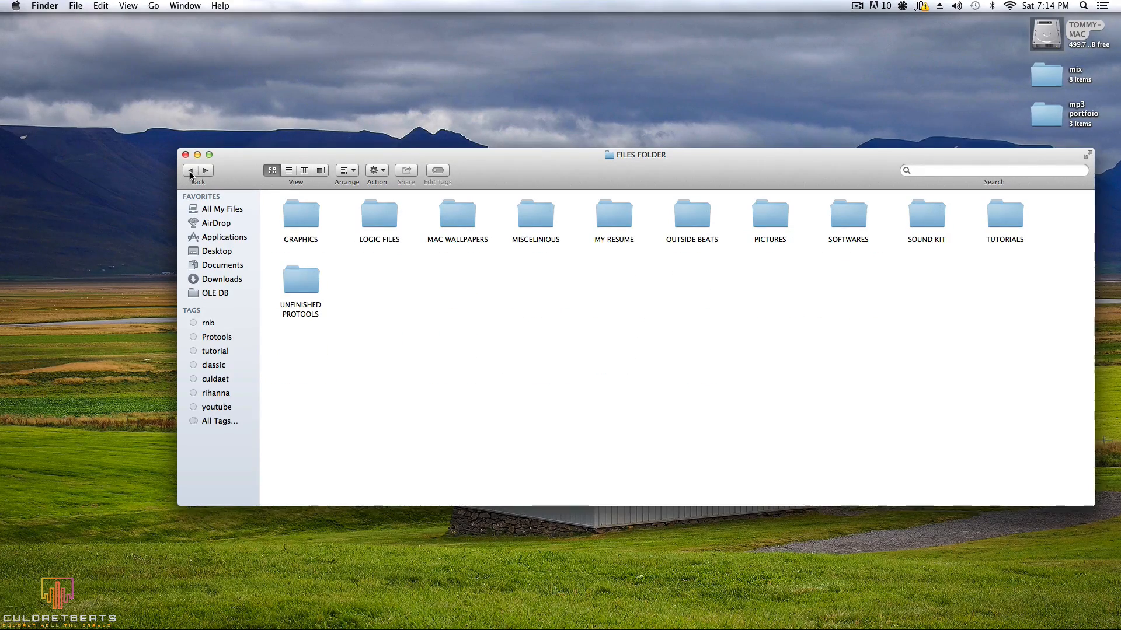
Step: Open CURRENT PRO-TOOLS PROJECTS inside the PRO-TOOLS MIXES folder of Documents and reposition the TREO-DAYS OF OUR TIMES folder icon
{"action": "left_click", "coordinate": [191, 171]}
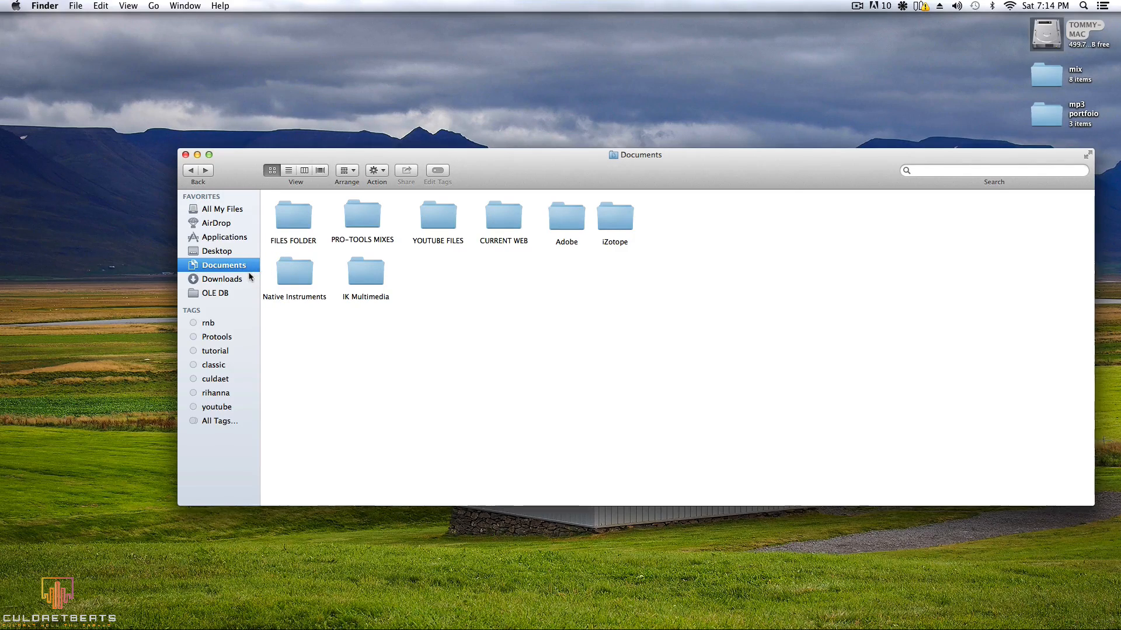
{"action": "double_click", "coordinate": [358, 217]}
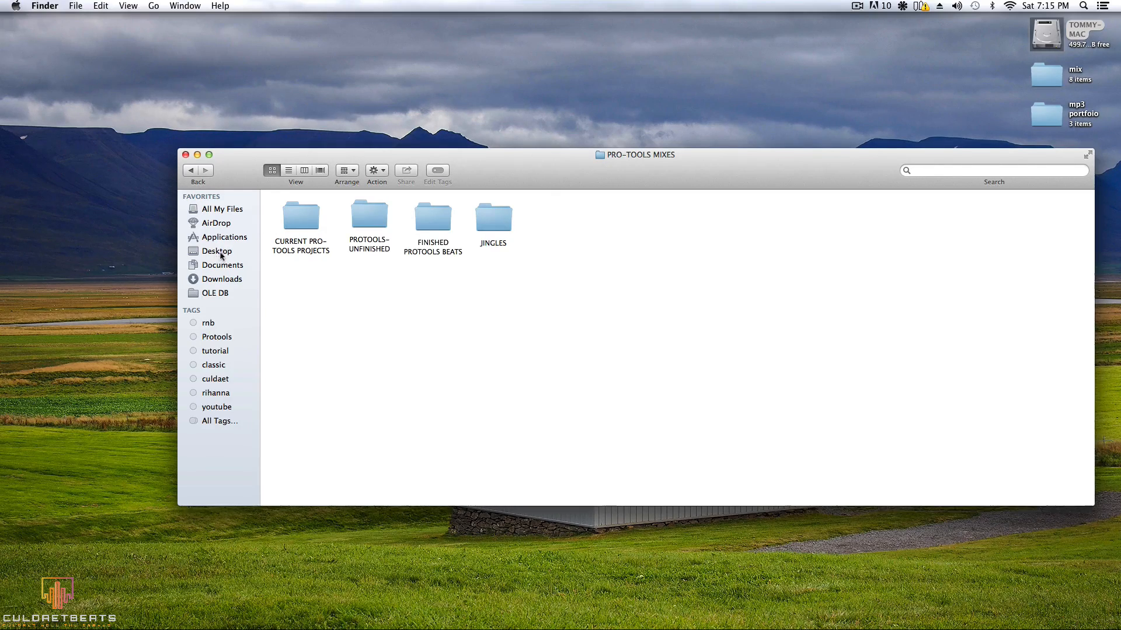
{"action": "left_click", "coordinate": [190, 170]}
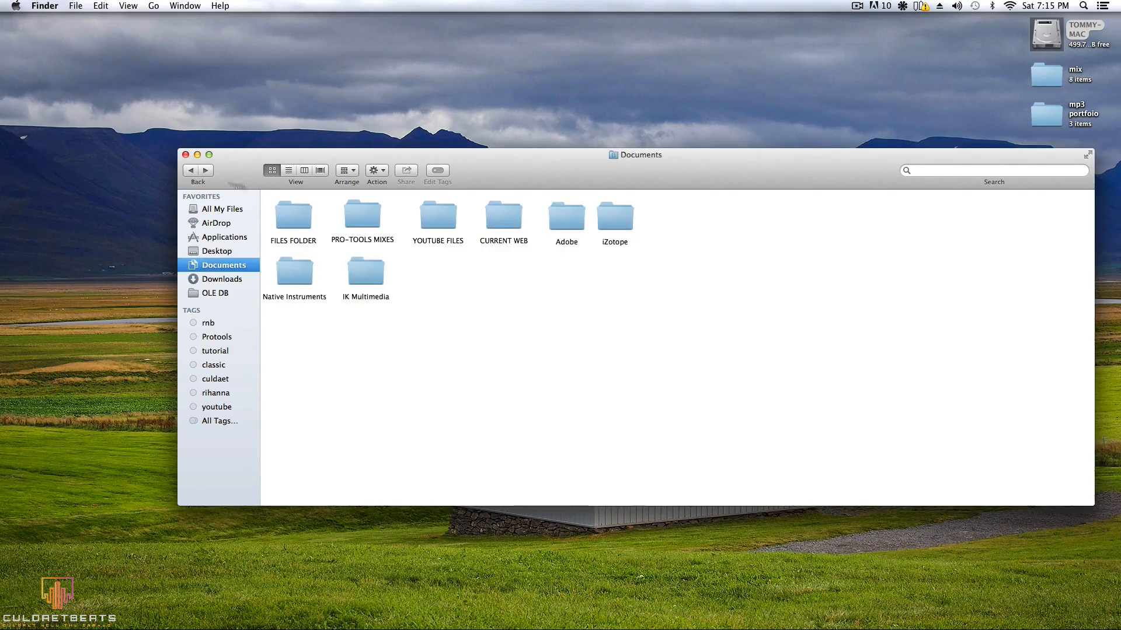
{"action": "left_click", "coordinate": [370, 220]}
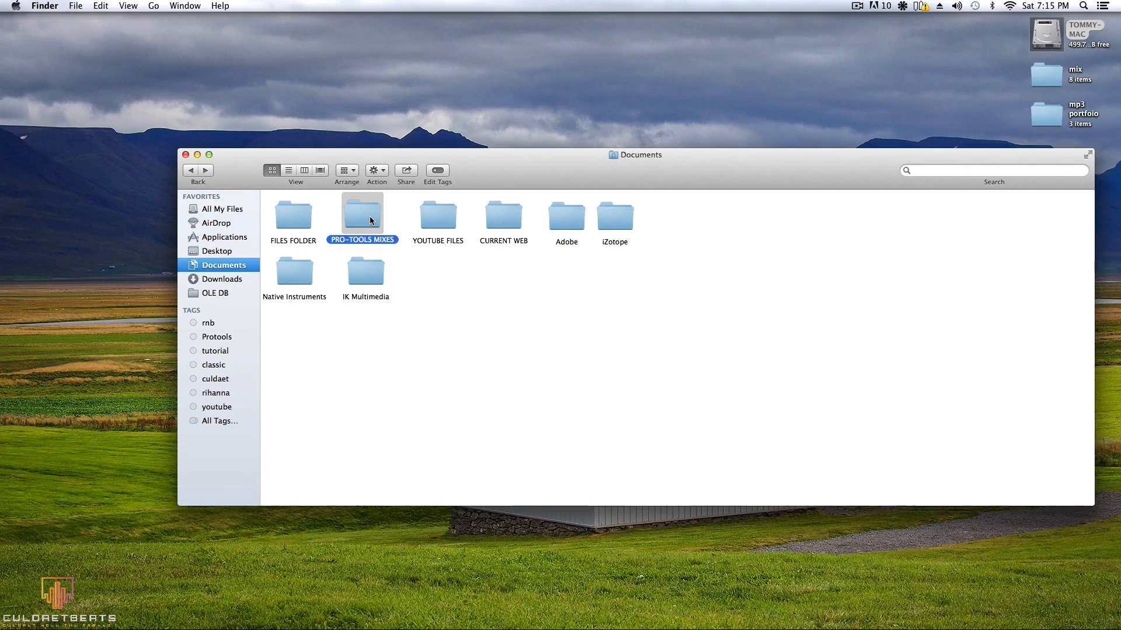
{"action": "double_click", "coordinate": [371, 220]}
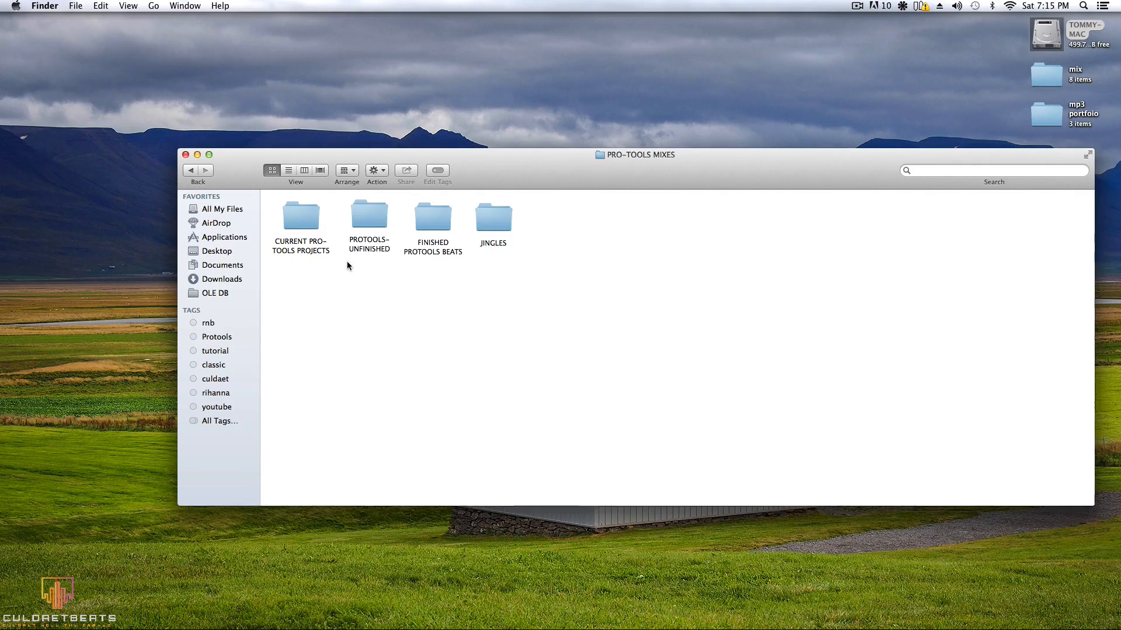
{"action": "double_click", "coordinate": [304, 219]}
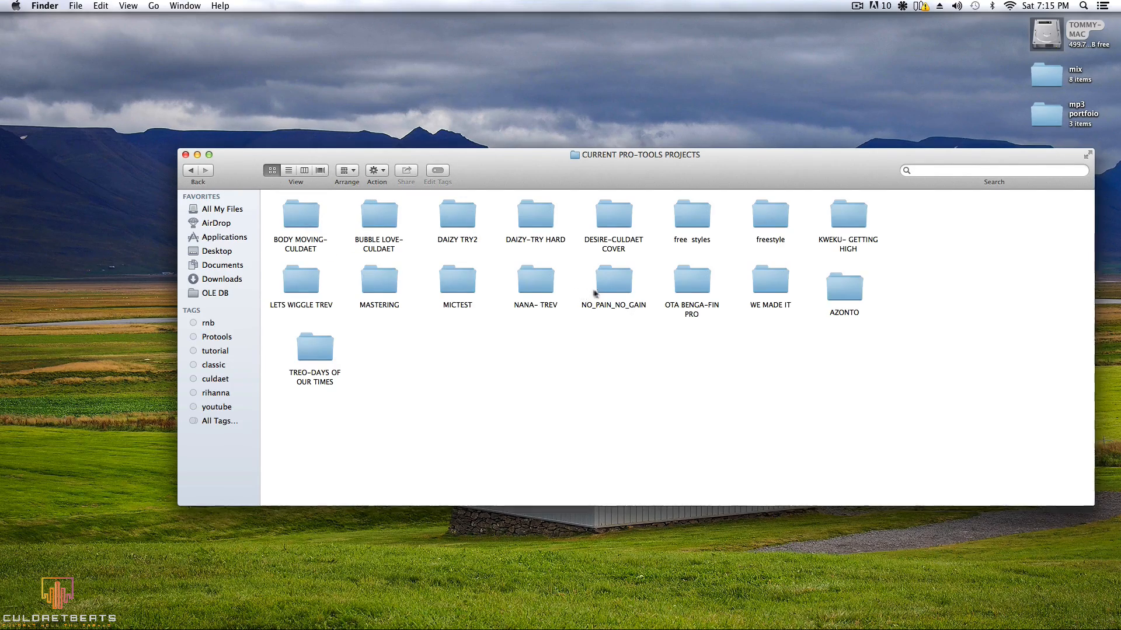
{"action": "left_click_drag", "start_coordinate": [313, 356], "coordinate": [448, 354]}
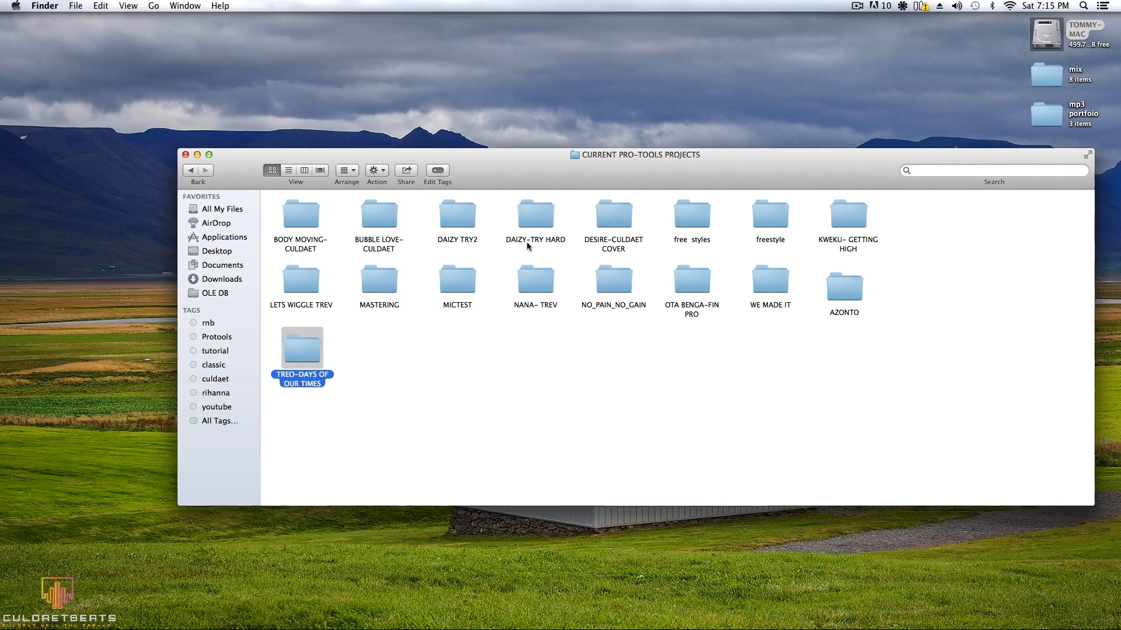
Step: Examine the BODY MOVING- CULDAET project folder and its Plug-In Settings folder, and return to the project list
{"action": "double_click", "coordinate": [306, 219]}
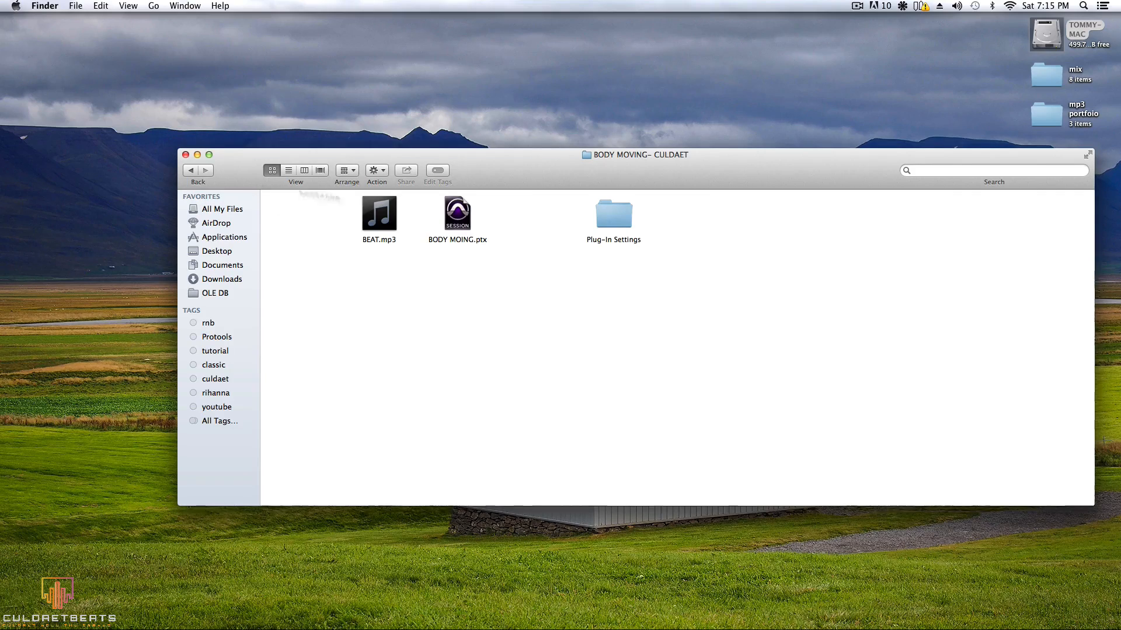
{"action": "double_click", "coordinate": [614, 216]}
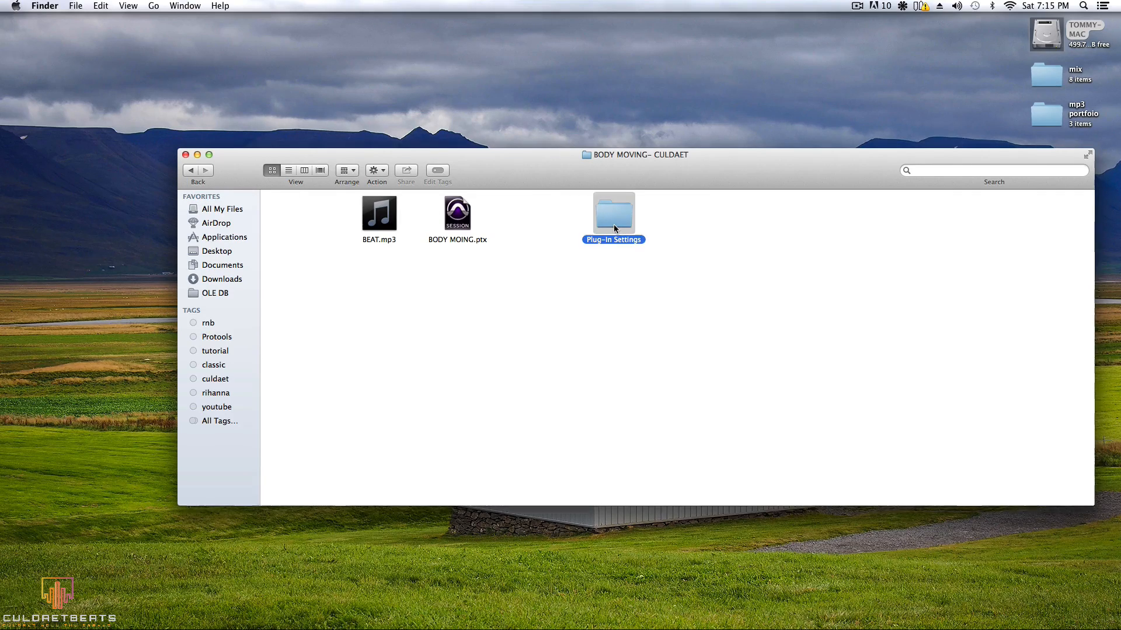
{"action": "double_click", "coordinate": [185, 168]}
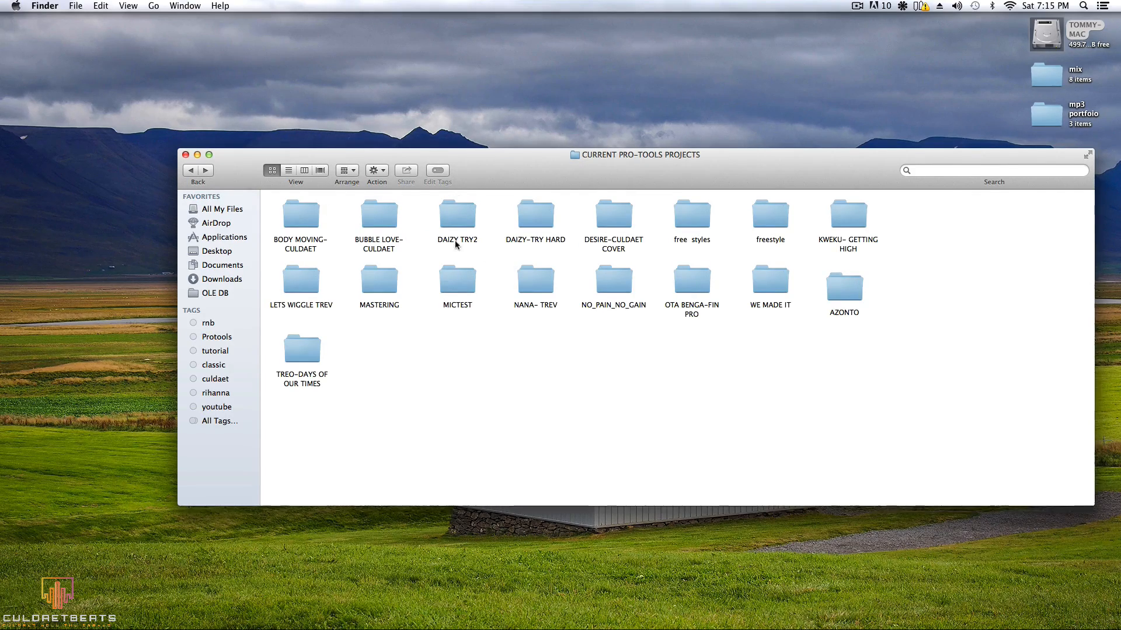
Step: Examine the DAIZY TRY2 project down to the Audio Files folder in TRY, and return to CURRENT PRO-TOOLS PROJECTS
{"action": "double_click", "coordinate": [458, 215]}
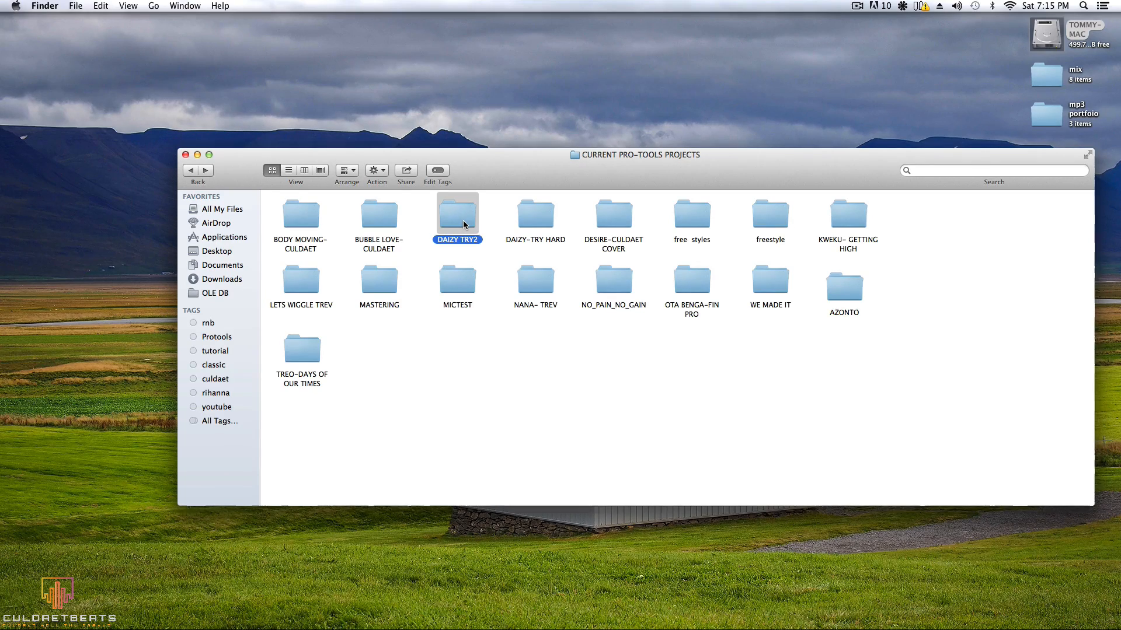
{"action": "double_click", "coordinate": [389, 225]}
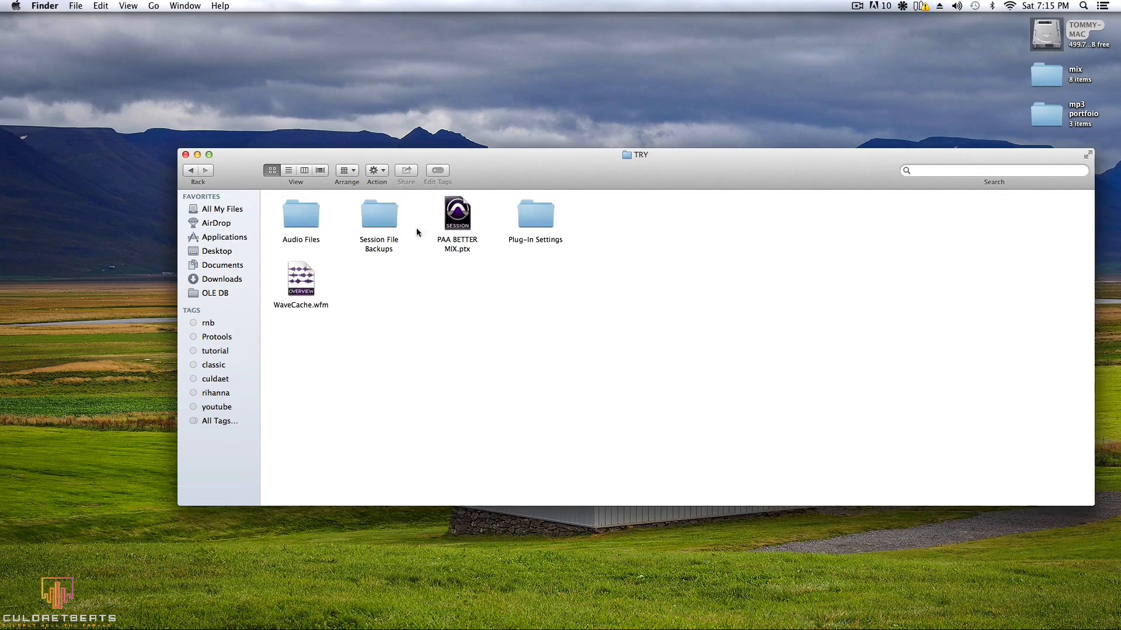
{"action": "double_click", "coordinate": [301, 215]}
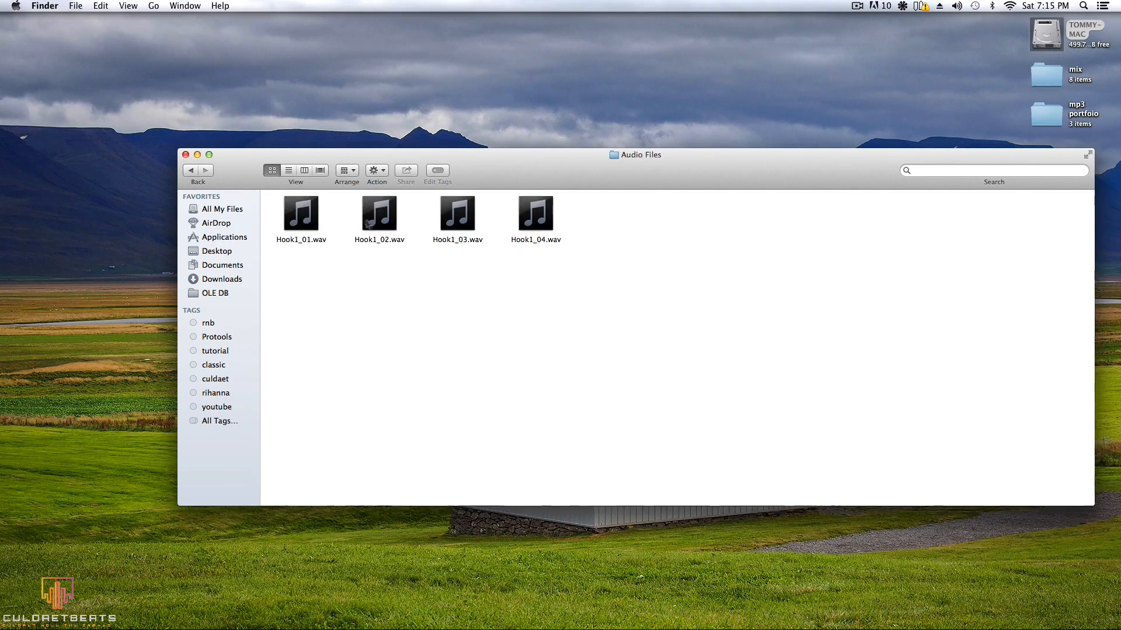
{"action": "left_click", "coordinate": [194, 174]}
{"action": "left_click", "coordinate": [193, 174]}
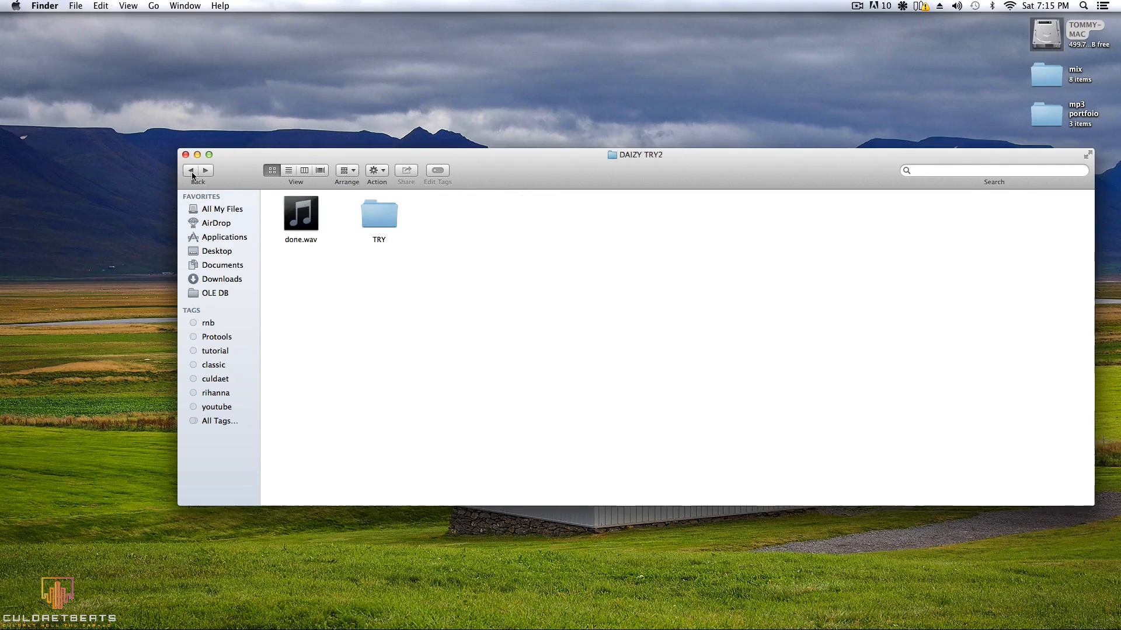
{"action": "left_click", "coordinate": [193, 174]}
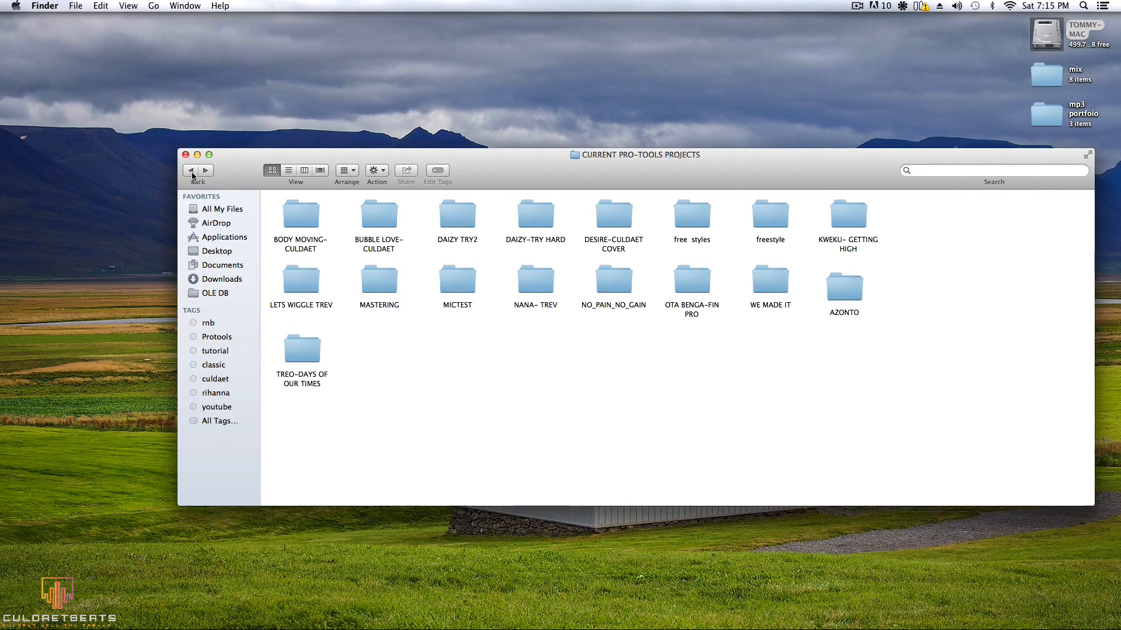
Step: Return to Documents, reopen CURRENT PRO-TOOLS PROJECTS inside PRO-TOOLS MIXES, and select the TREO-DAYS OF OUR TIMES folder
{"action": "left_click", "coordinate": [193, 174]}
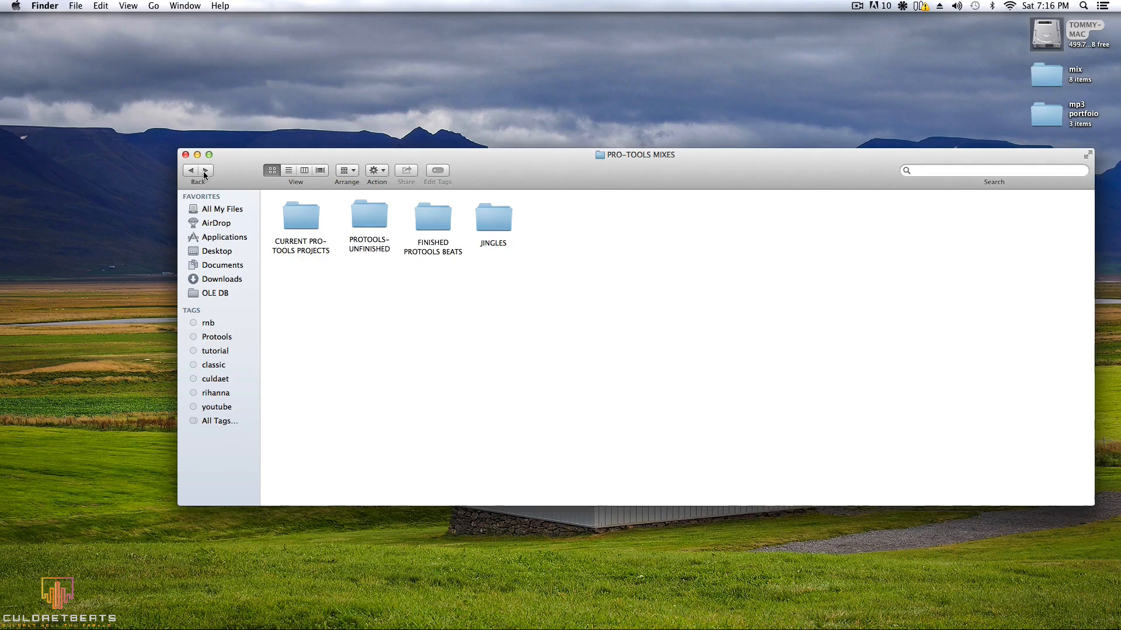
{"action": "left_click", "coordinate": [205, 171]}
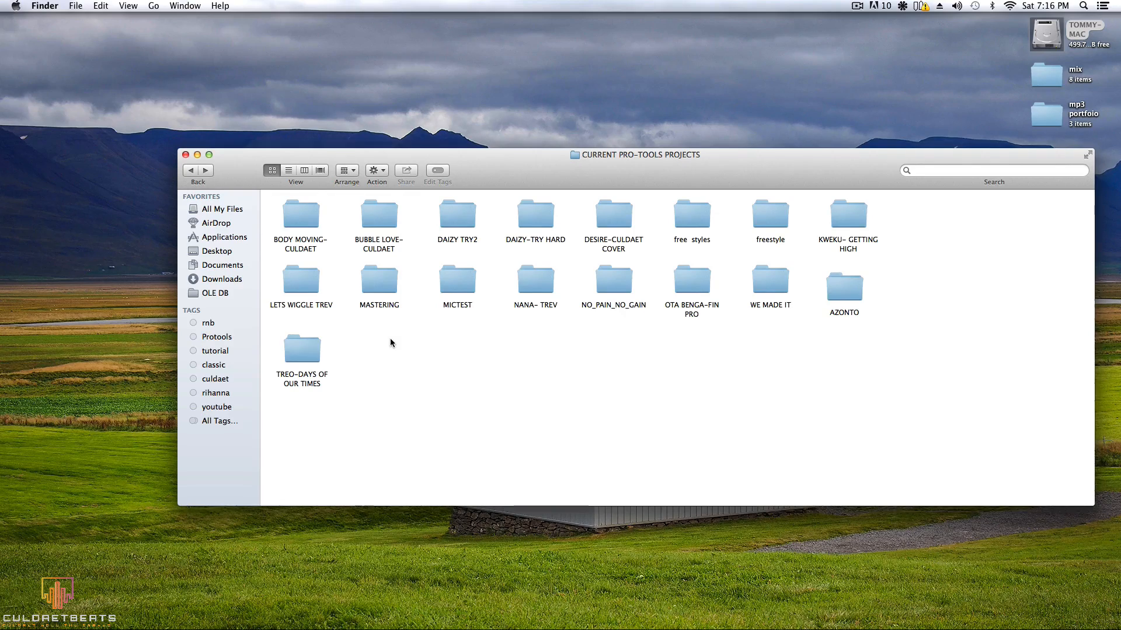
{"action": "right_click", "coordinate": [374, 341]}
{"action": "left_click", "coordinate": [518, 353]}
{"action": "left_click", "coordinate": [222, 265]}
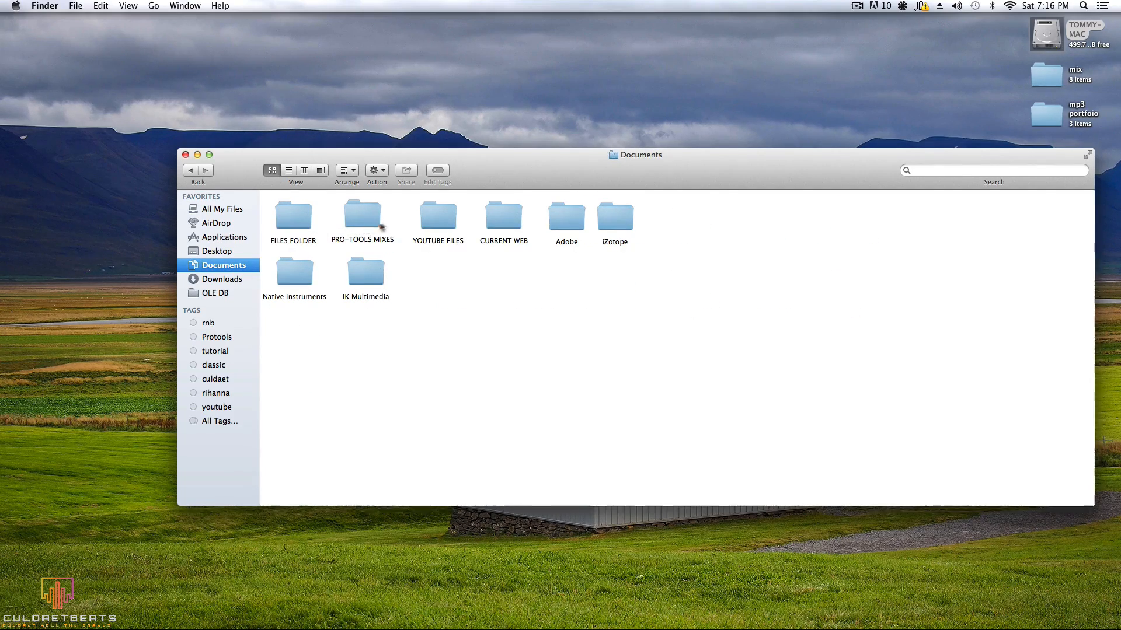
{"action": "double_click", "coordinate": [355, 218]}
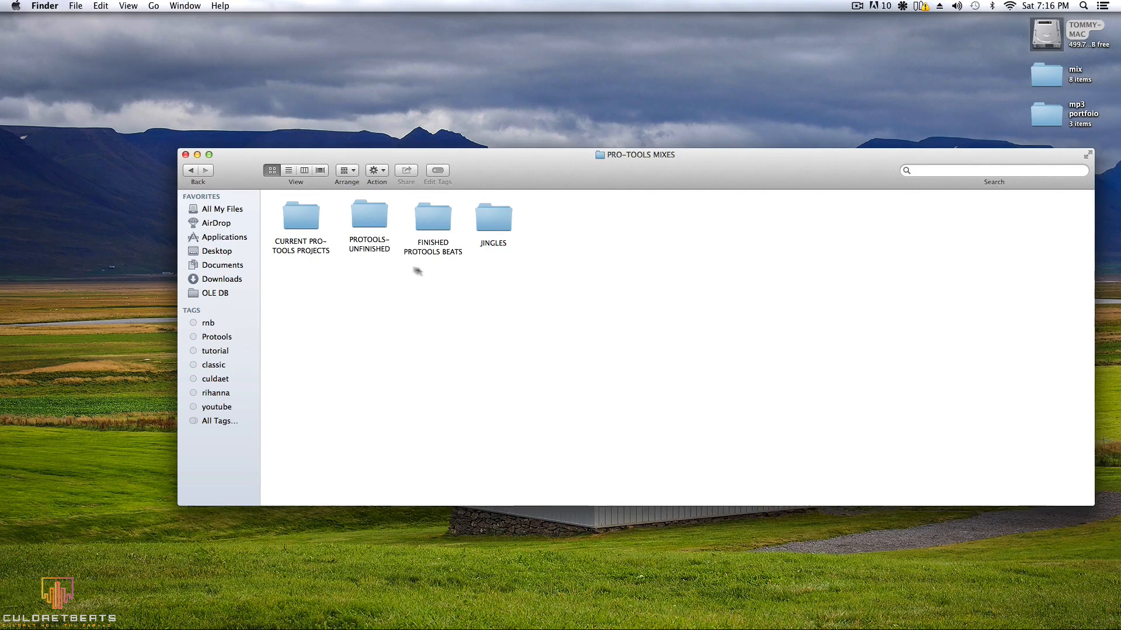
{"action": "double_click", "coordinate": [307, 215]}
{"action": "left_click", "coordinate": [306, 351]}
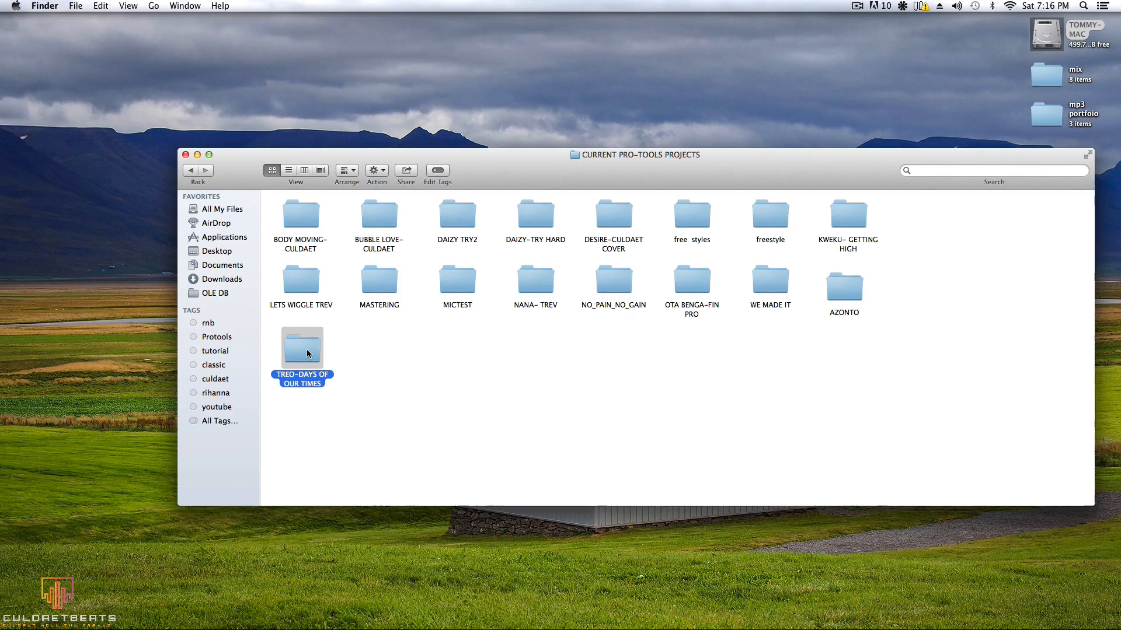
Step: Switch to Pro Tools and start creating a blank session
{"action": "mouse_move", "coordinate": [2, 484]}
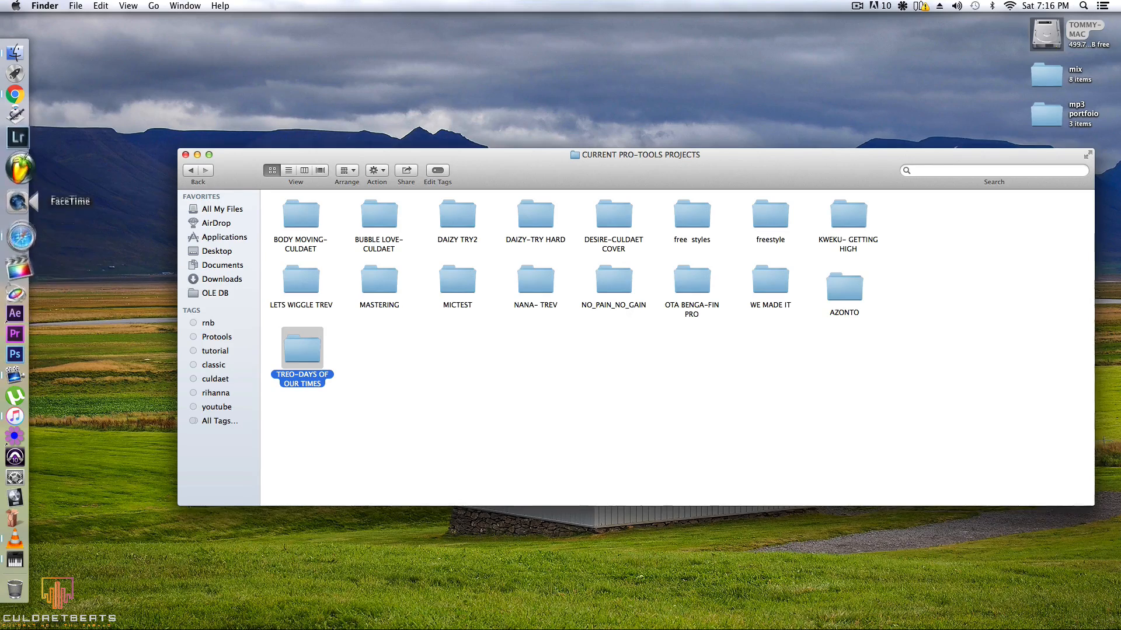
{"action": "left_click", "coordinate": [21, 432]}
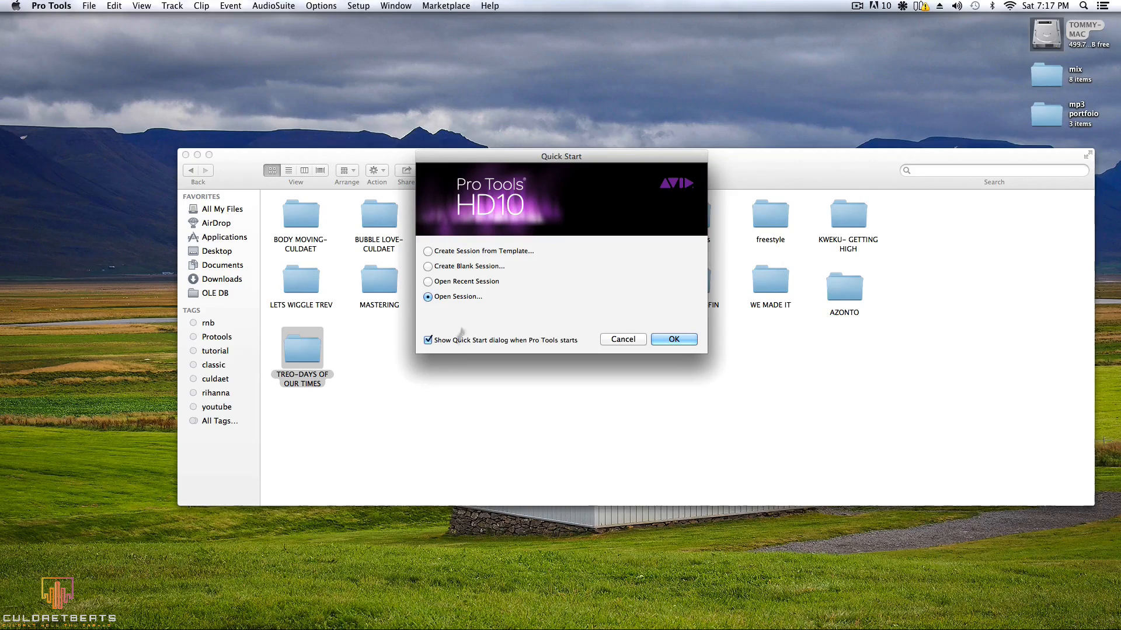
{"action": "left_click", "coordinate": [429, 267]}
{"action": "left_click", "coordinate": [674, 340]}
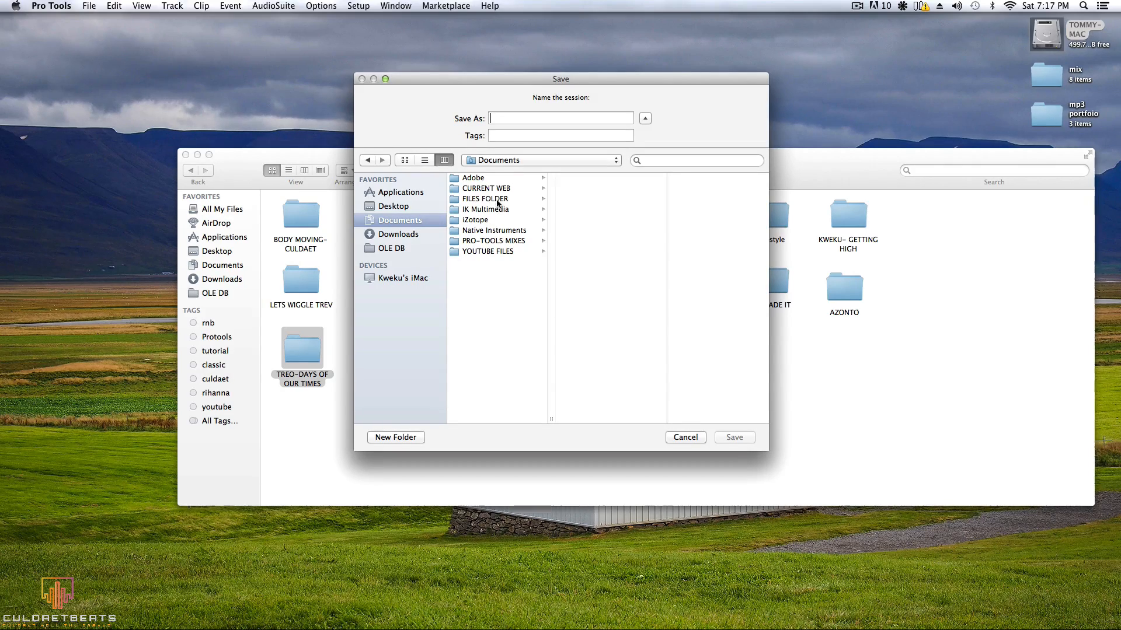
Step: Choose TREO-DAYS OF OUR TIMES in PRO-TOOLS MIXES' CURRENT PRO-TOOLS PROJECTS folder as the save location for the new session
{"action": "left_click", "coordinate": [499, 200]}
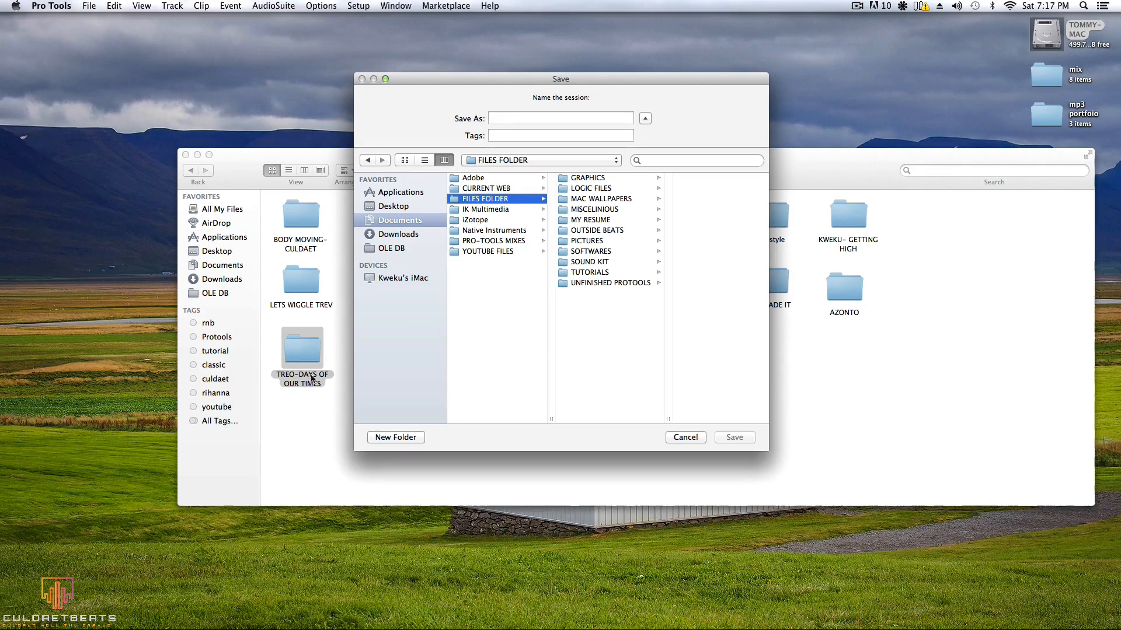
{"action": "left_click_drag", "start_coordinate": [226, 169], "coordinate": [142, 223]}
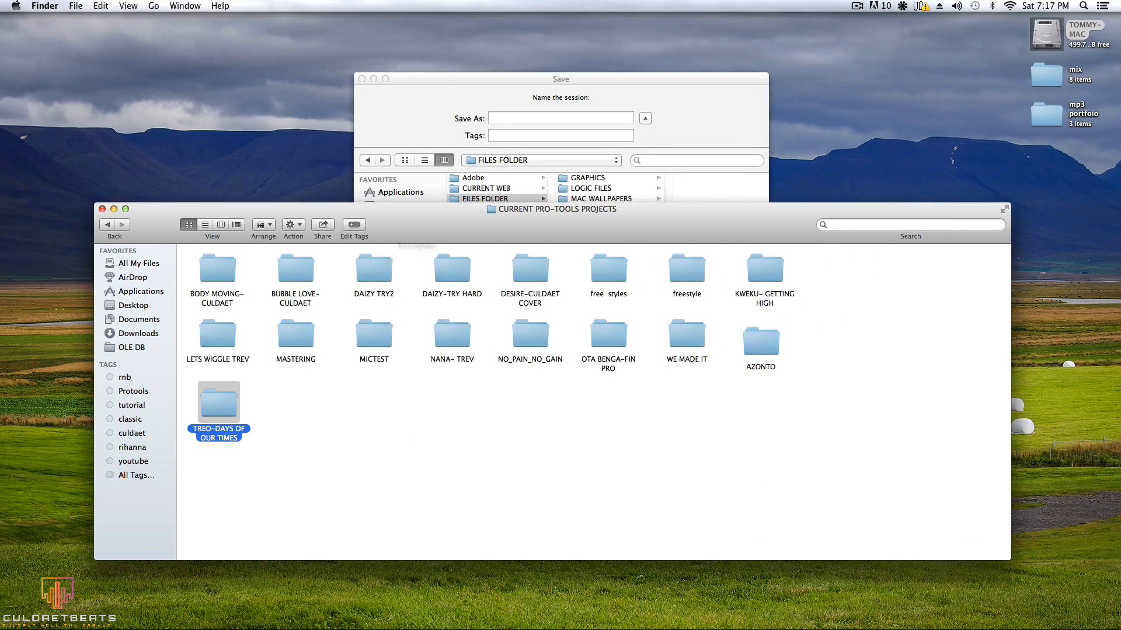
{"action": "left_click", "coordinate": [587, 118]}
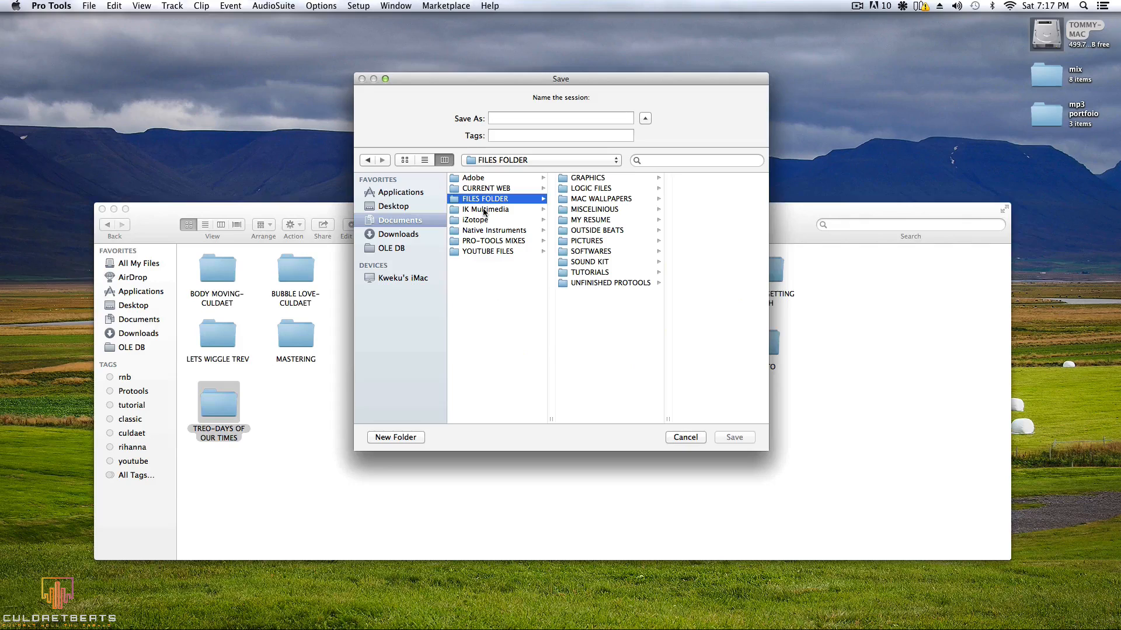
{"action": "left_click", "coordinate": [483, 231]}
{"action": "left_click", "coordinate": [484, 187]}
{"action": "left_click", "coordinate": [496, 231]}
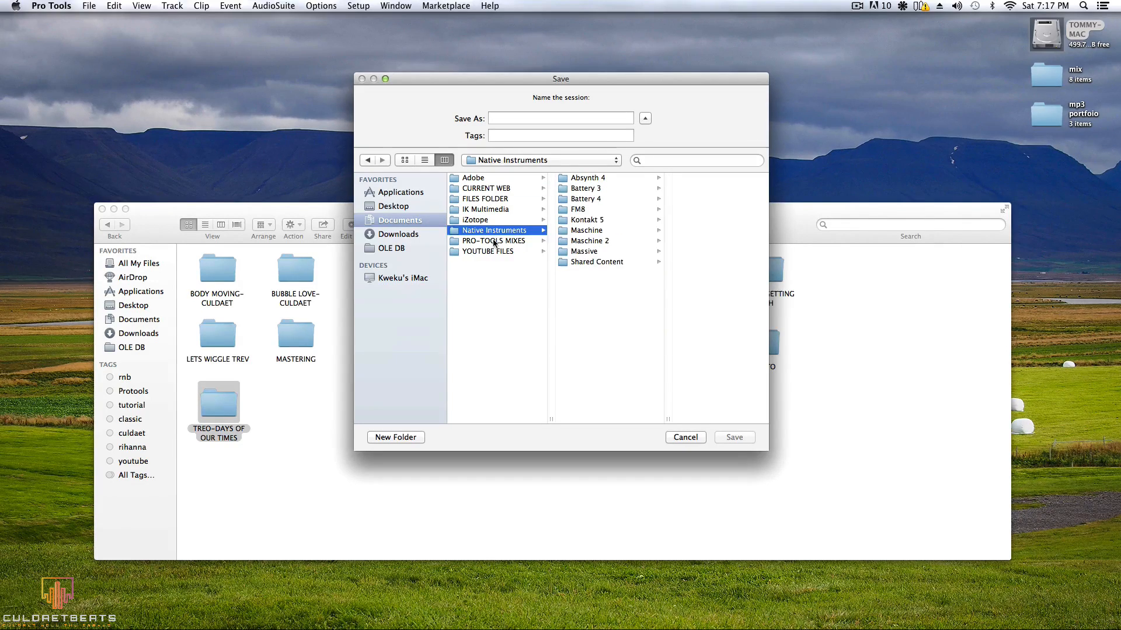
{"action": "left_click", "coordinate": [496, 241]}
{"action": "left_click", "coordinate": [621, 180]}
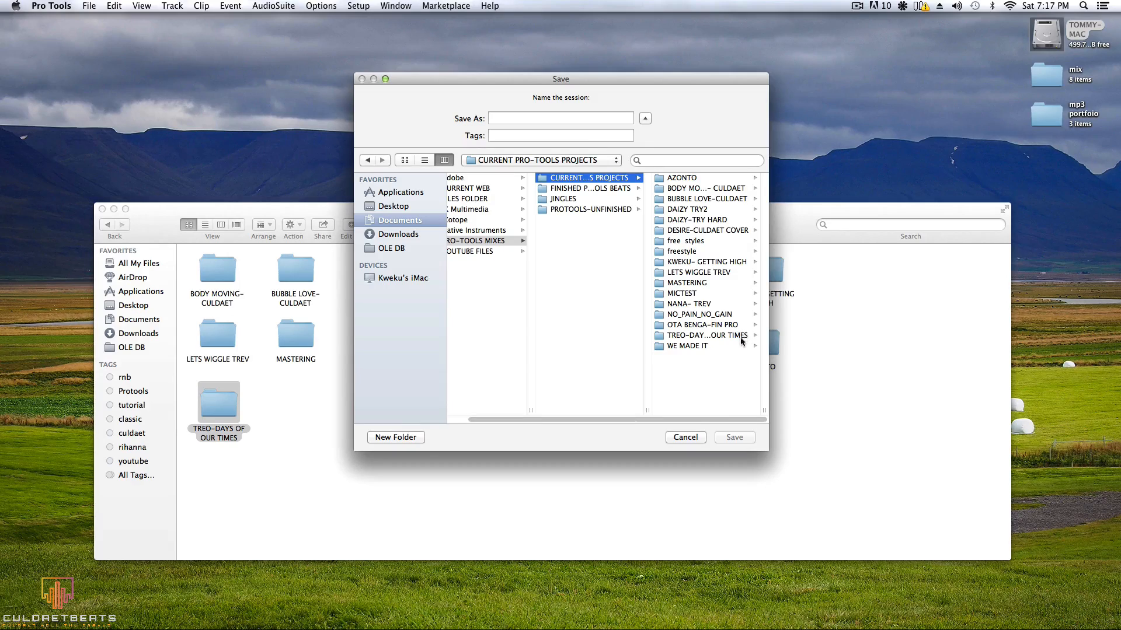
{"action": "left_click", "coordinate": [699, 337]}
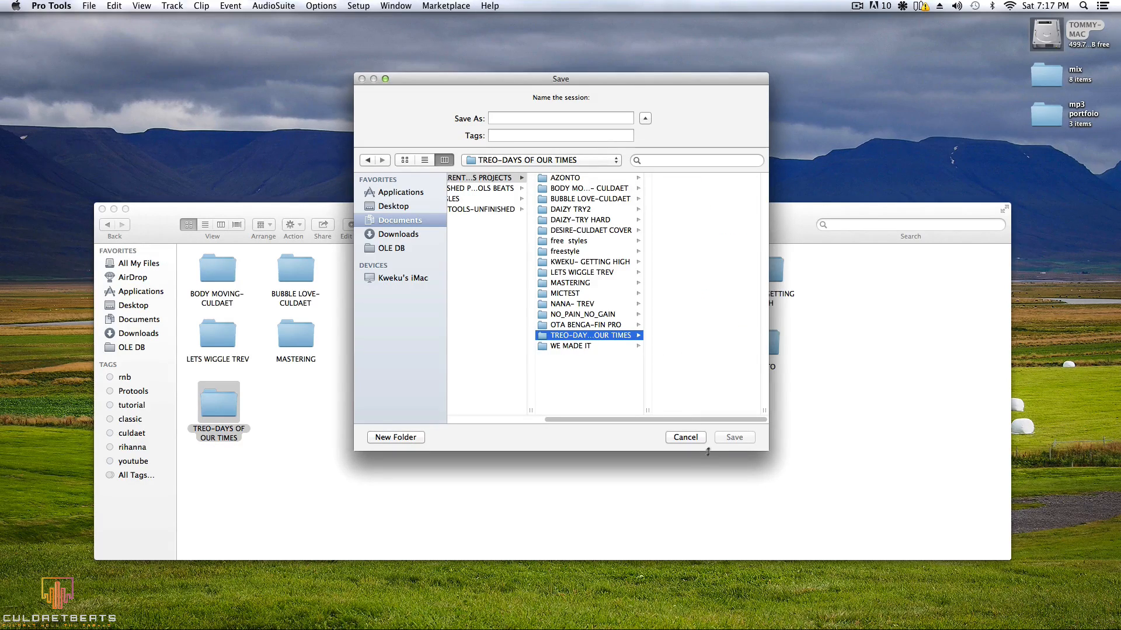
Step: Enter TREO-DAY as the session name, and cancel saving the session
{"action": "left_click", "coordinate": [509, 123]}
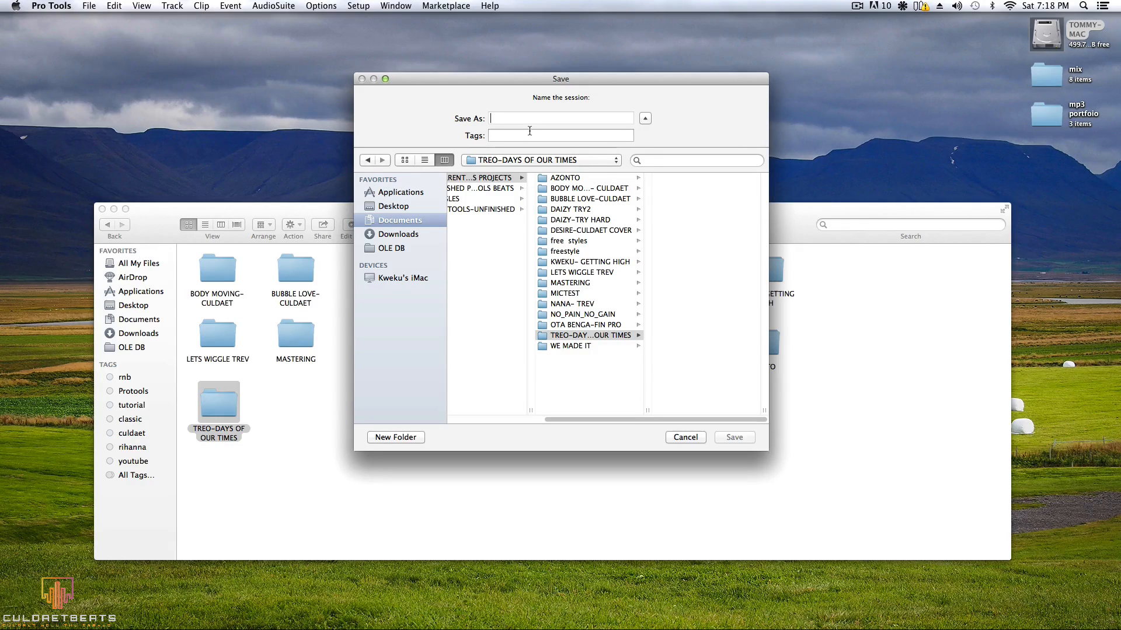
{"action": "type", "text": "TREO"}
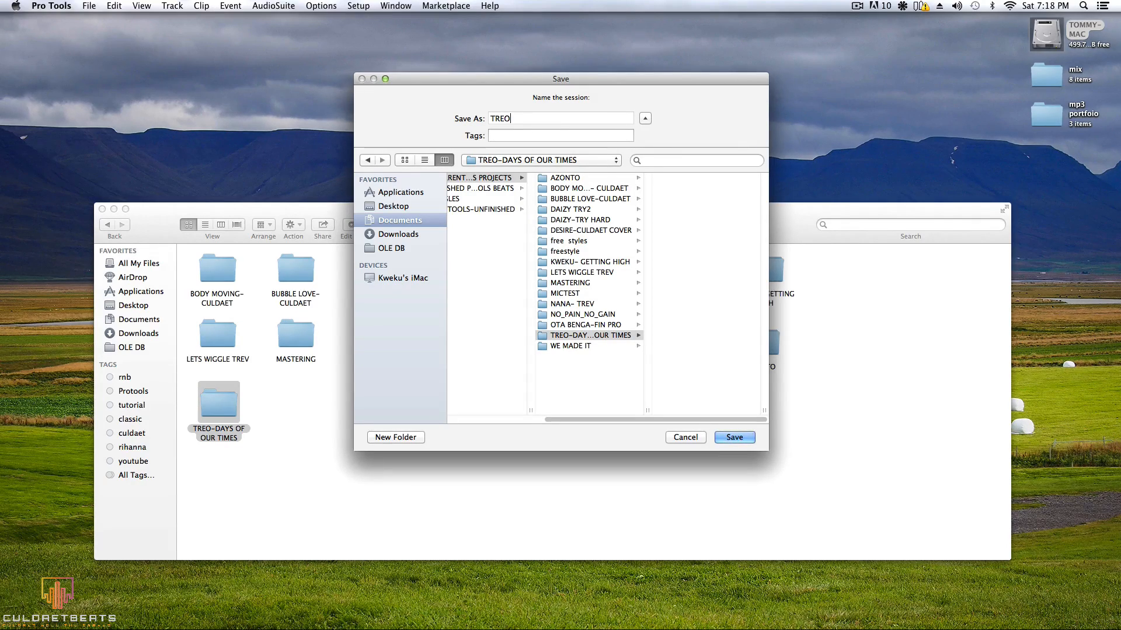
{"action": "type", "text": "-DAY"}
{"action": "left_click", "coordinate": [693, 441]}
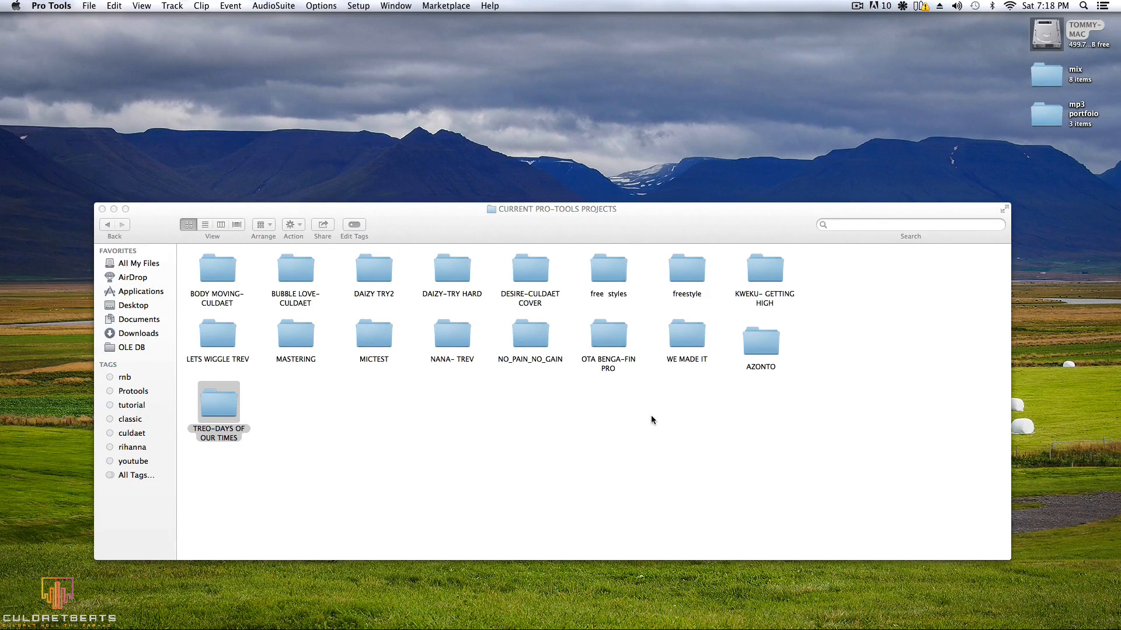
Step: Move the TREO-DAYS OF OUR TIMES folder to the Trash and close the CURRENT PRO-TOOLS PROJECTS window
{"action": "left_click_drag", "start_coordinate": [291, 434], "coordinate": [184, 402]}
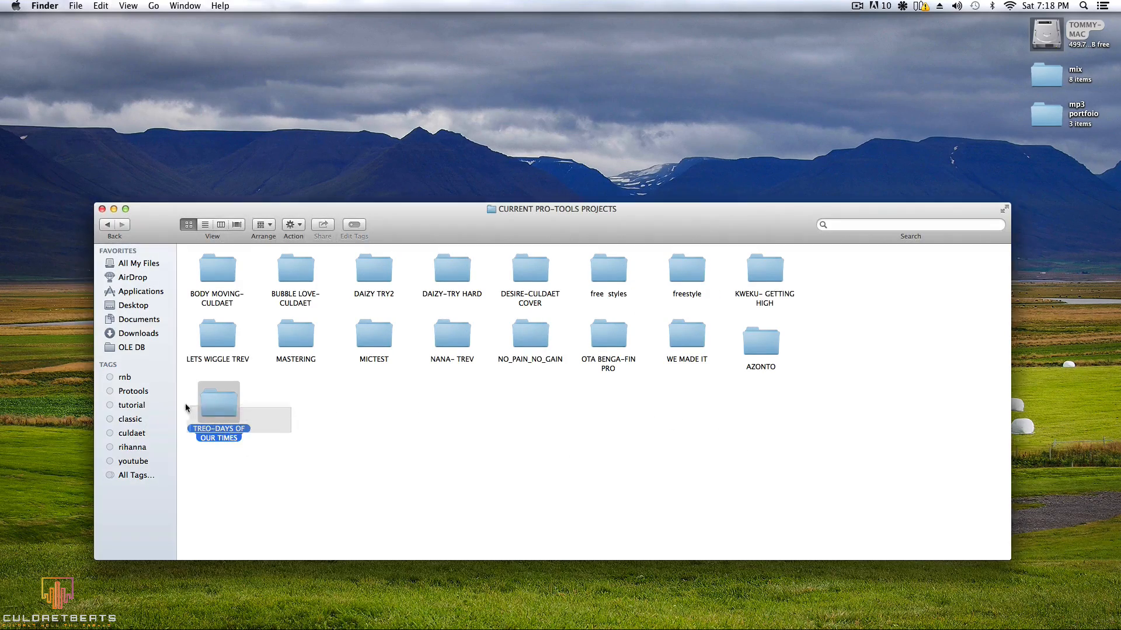
{"action": "right_click", "coordinate": [216, 402]}
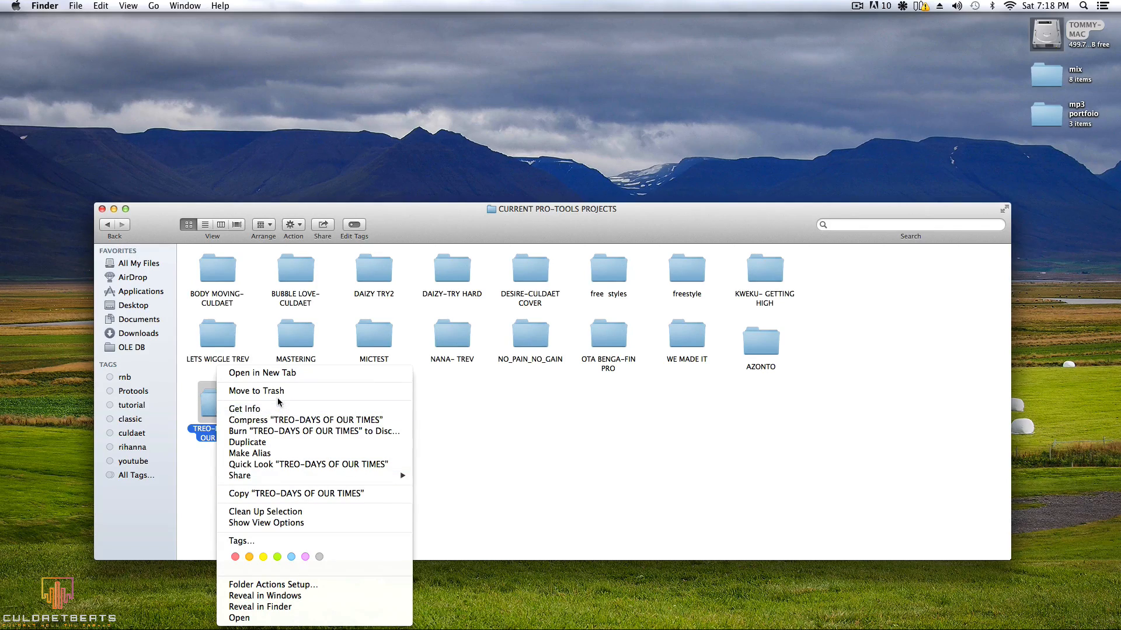
{"action": "left_click", "coordinate": [309, 391]}
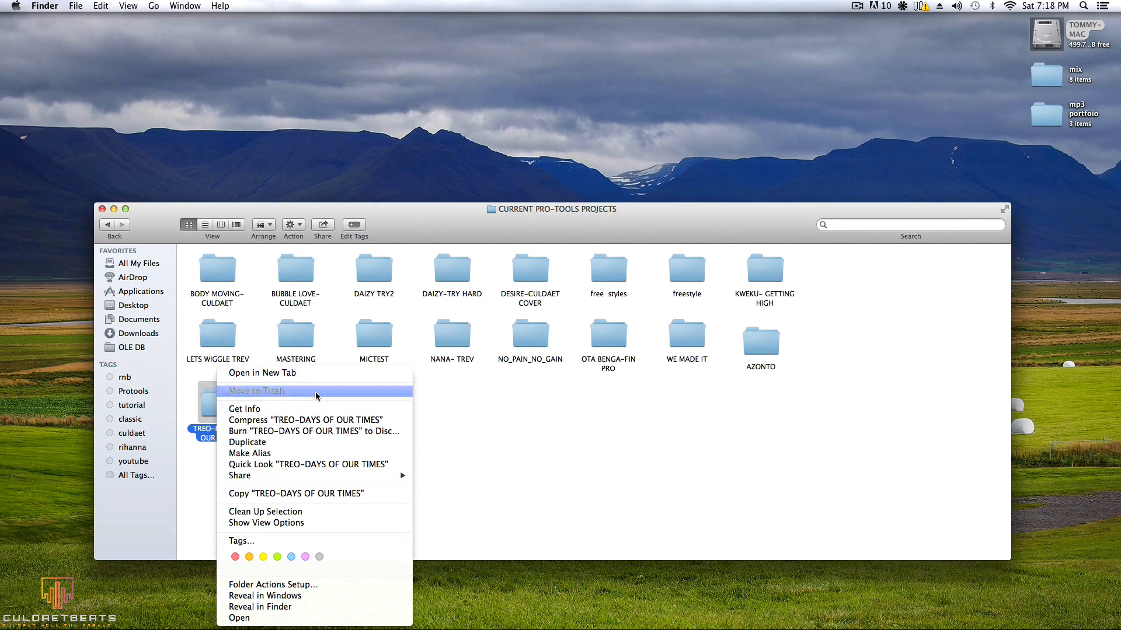
{"action": "left_click", "coordinate": [102, 209]}
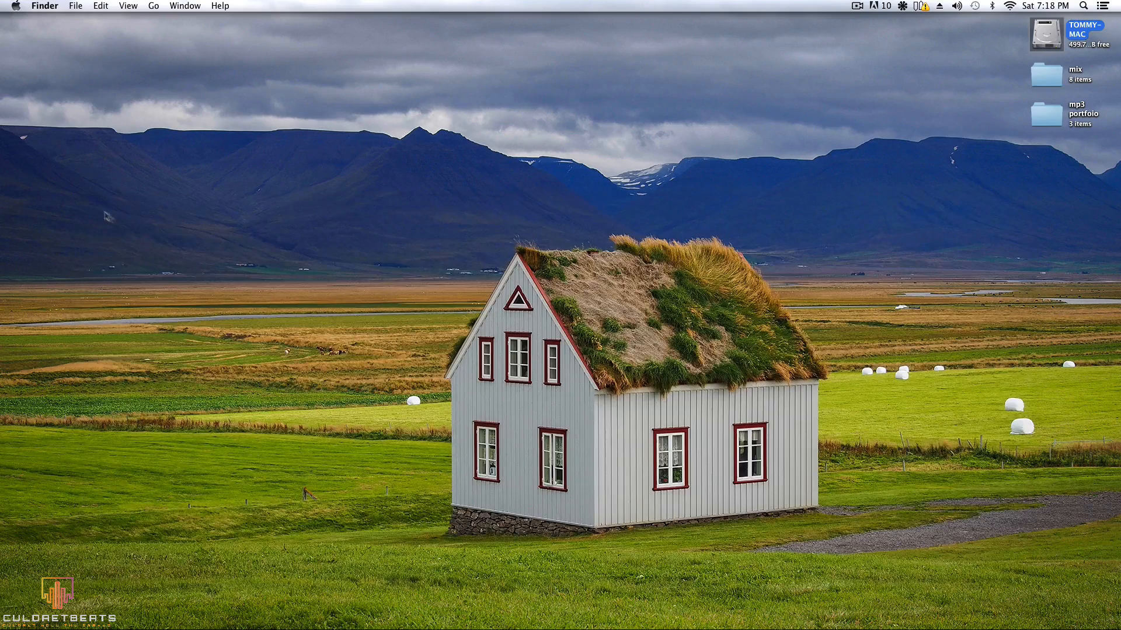
Step: Check the Trash for the TREO-DAYS OF OUR TIMES folder, and close the Trash window
{"action": "mouse_move", "coordinate": [1, 533]}
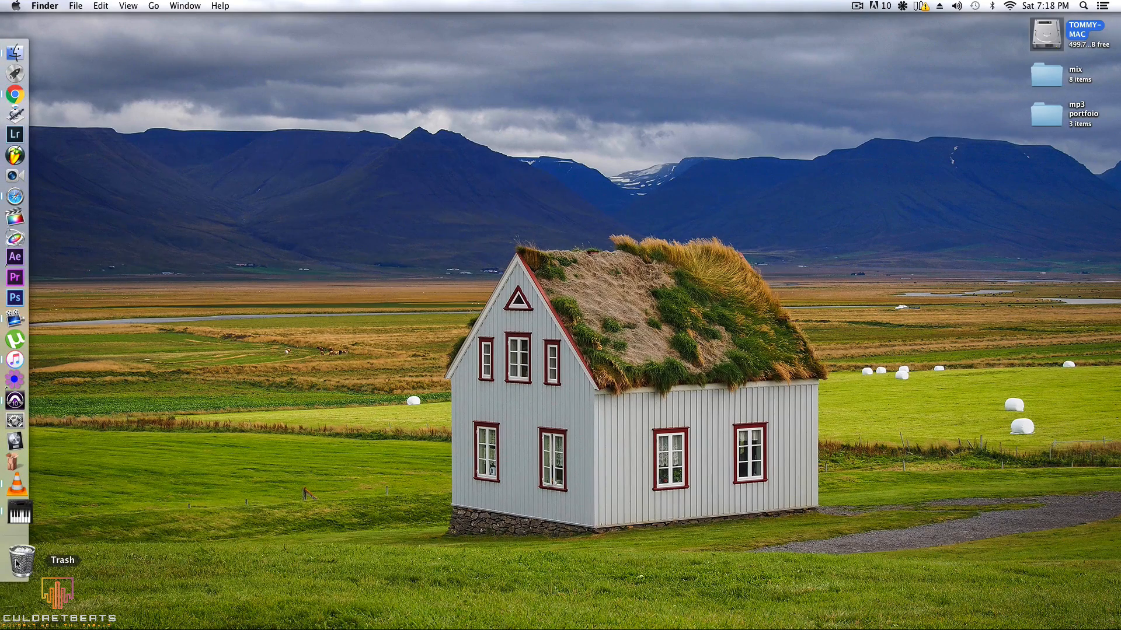
{"action": "left_click", "coordinate": [17, 578]}
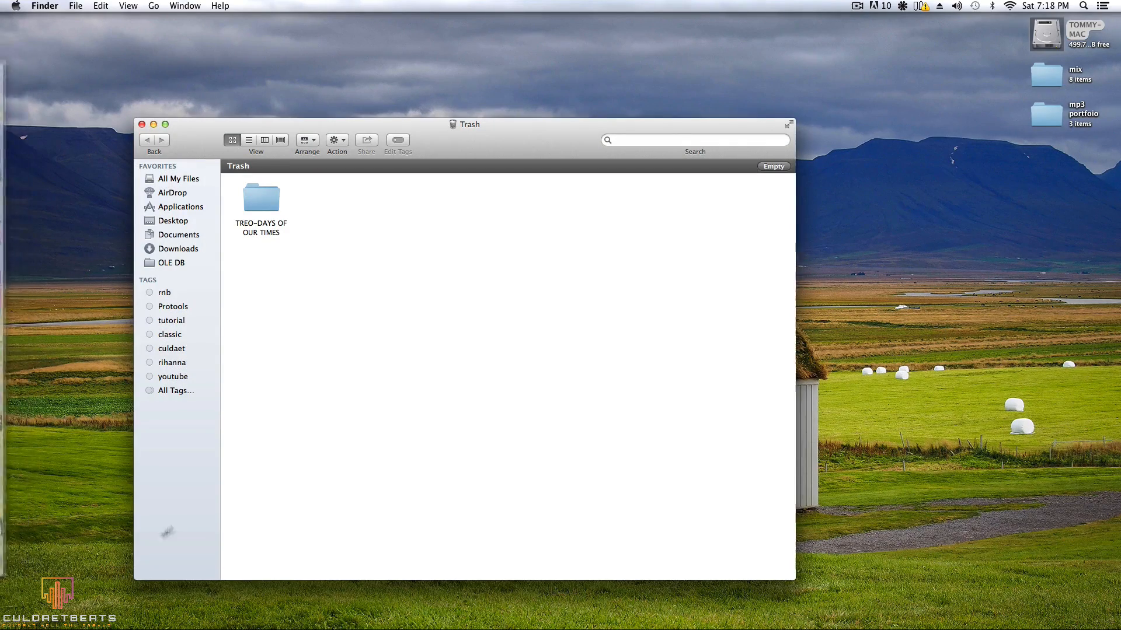
{"action": "left_click", "coordinate": [265, 205]}
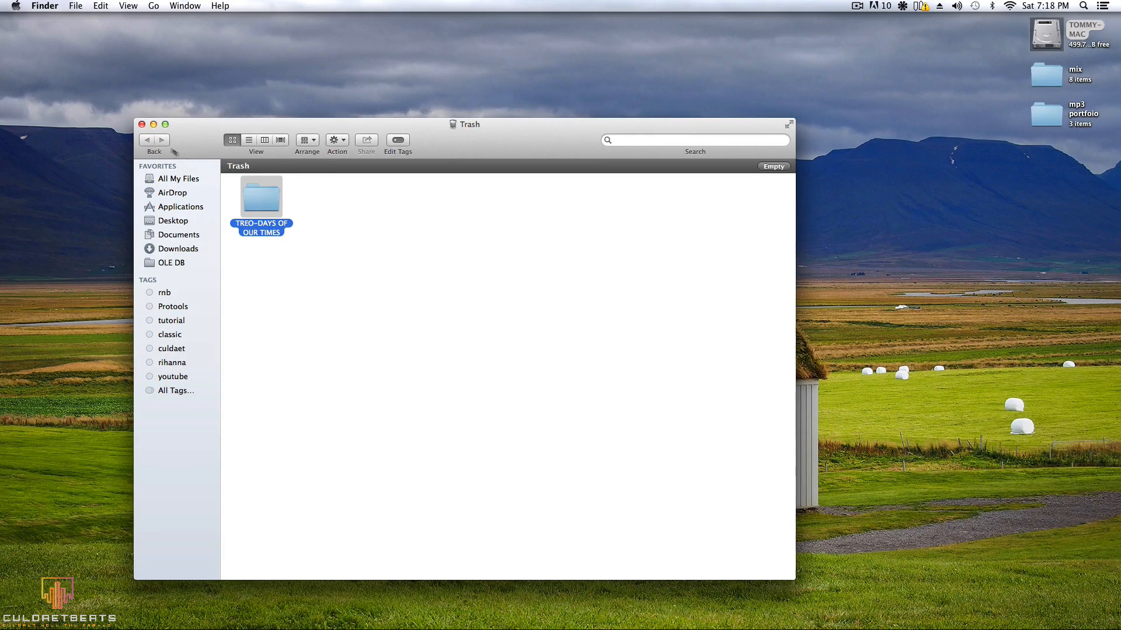
{"action": "left_click", "coordinate": [142, 125]}
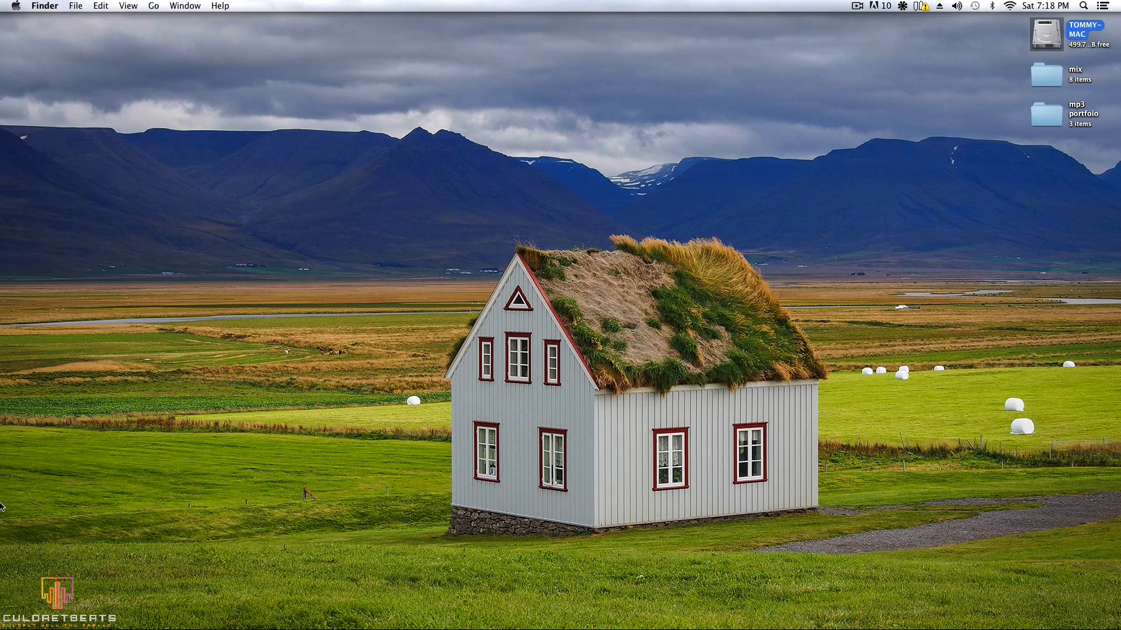
Step: Switch to Pro Tools and open the recent session NANA-TREV.ptx without saving a detailed report of the session notes
{"action": "mouse_move", "coordinate": [2, 506]}
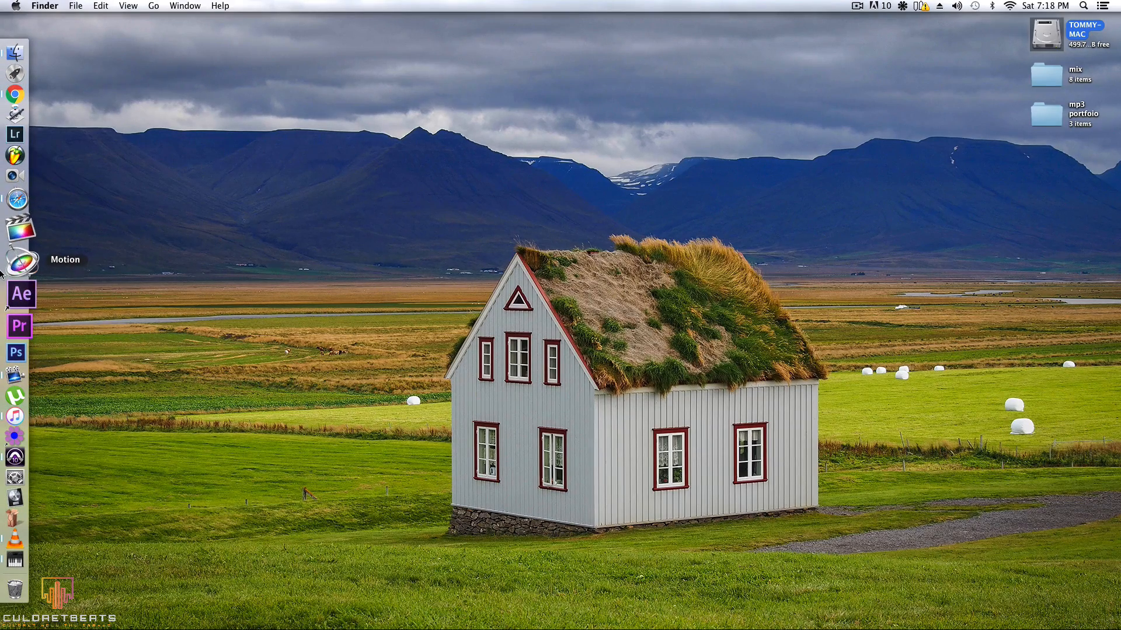
{"action": "left_click", "coordinate": [7, 435]}
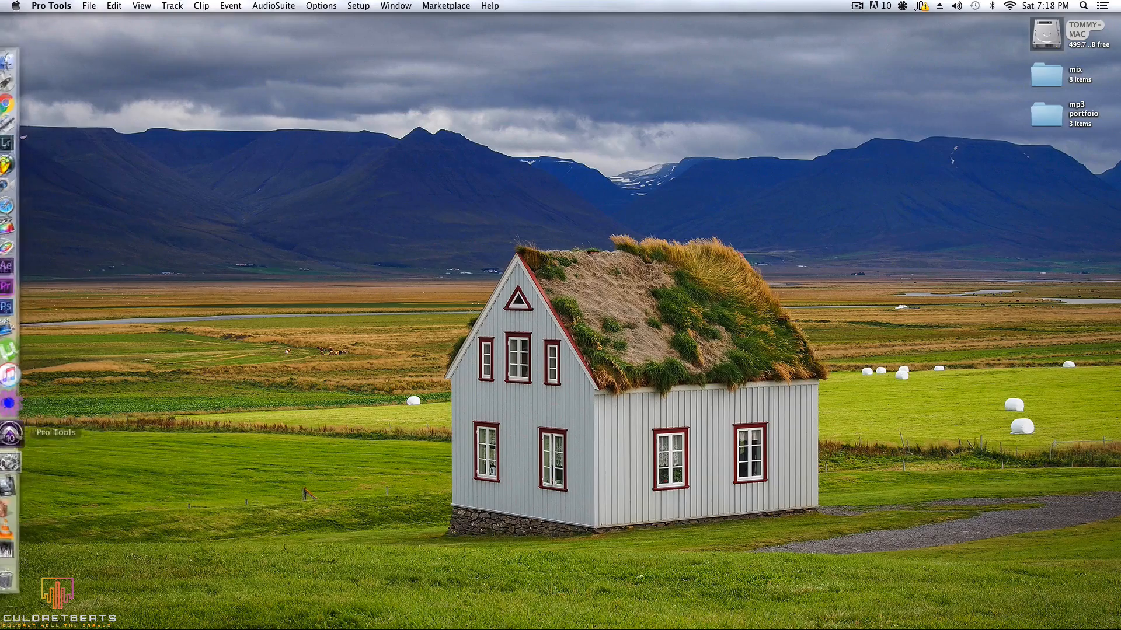
{"action": "left_click", "coordinate": [89, 6]}
{"action": "mouse_move", "coordinate": [147, 42]}
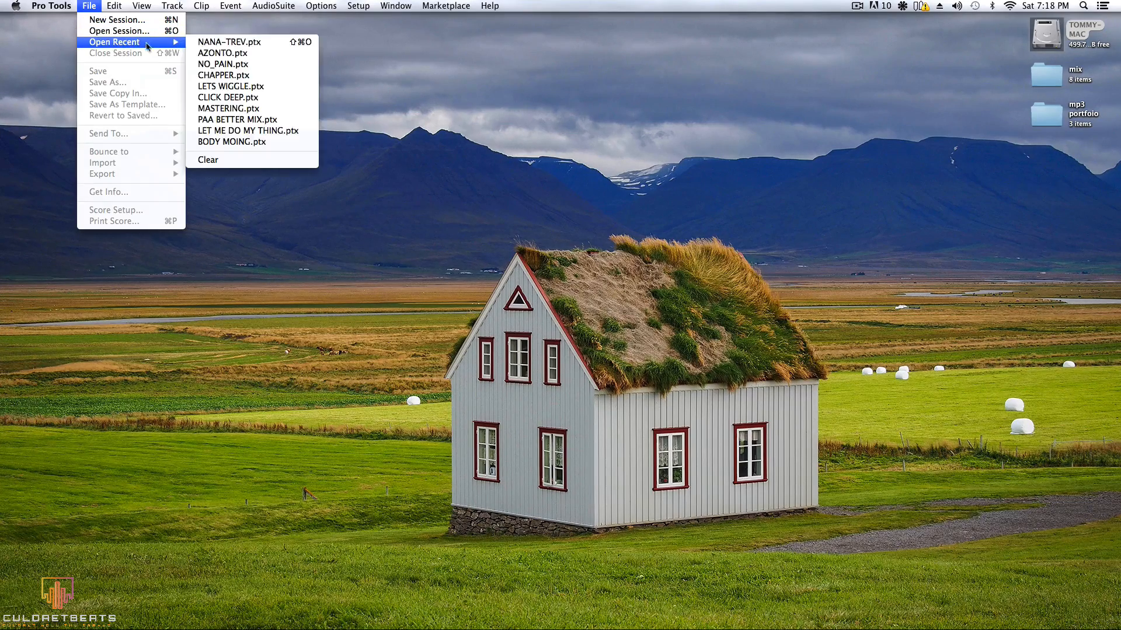
{"action": "left_click", "coordinate": [249, 47]}
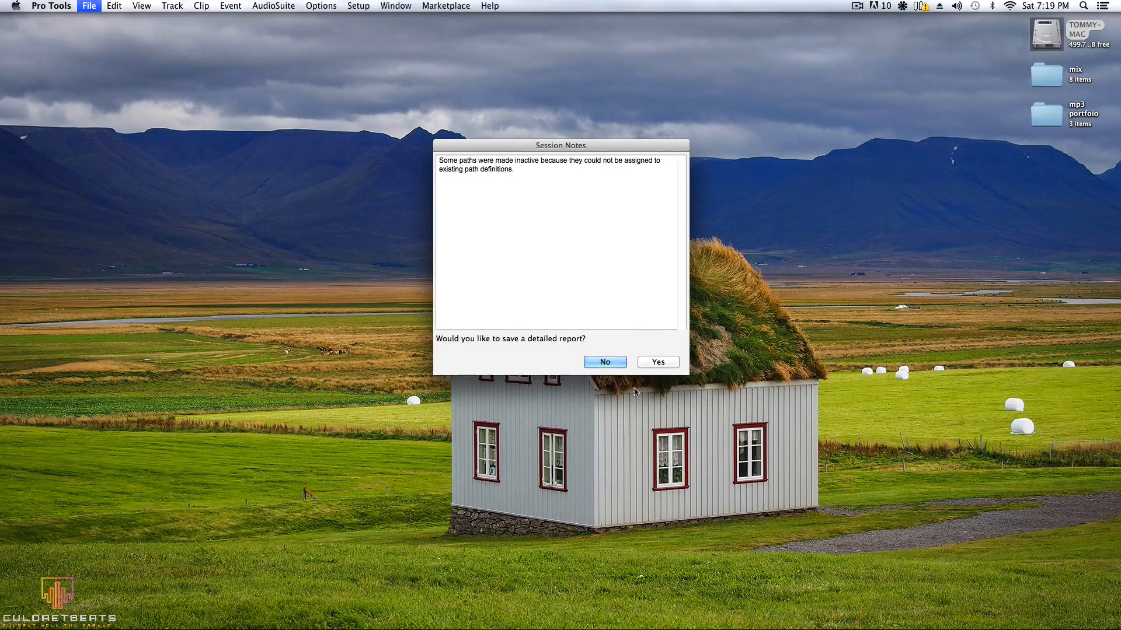
{"action": "left_click", "coordinate": [605, 362]}
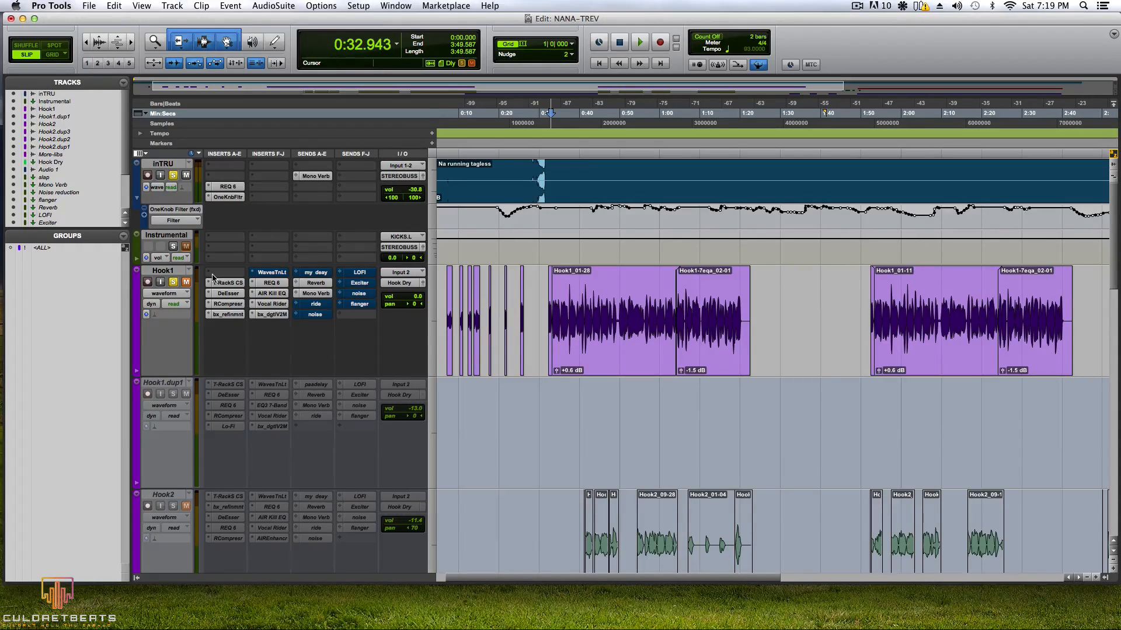
Step: Play a section of the session from the current cursor position, and narrow the Tracks and Groups lists to enlarge the edit area
{"action": "key", "text": "space"}
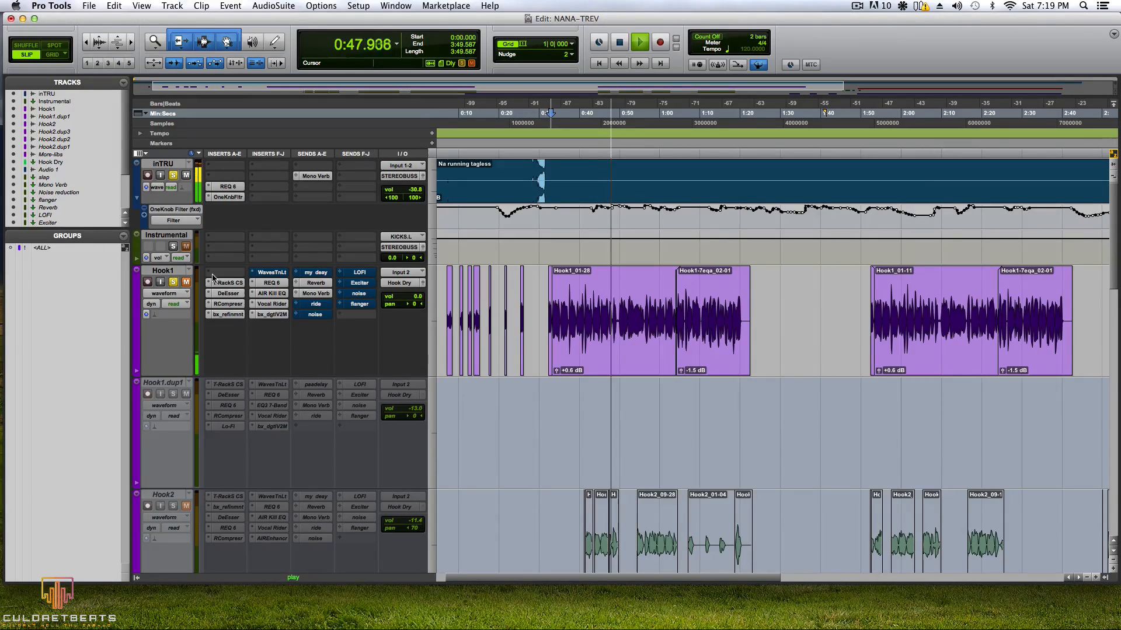
{"action": "key", "text": "space"}
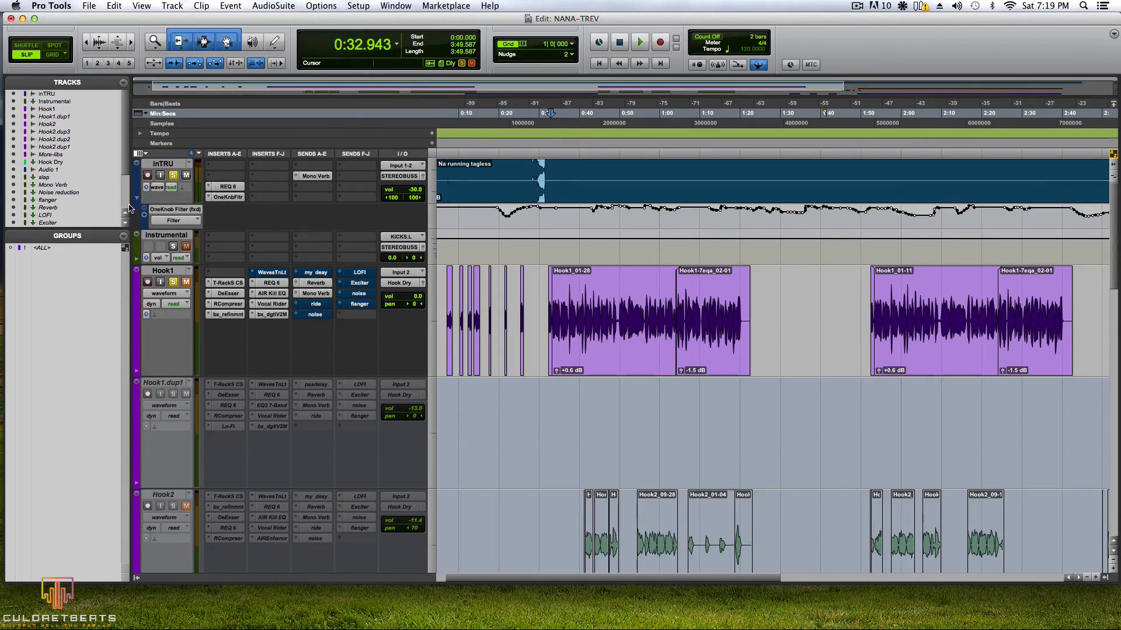
{"action": "left_click_drag", "start_coordinate": [129, 203], "coordinate": [76, 203]}
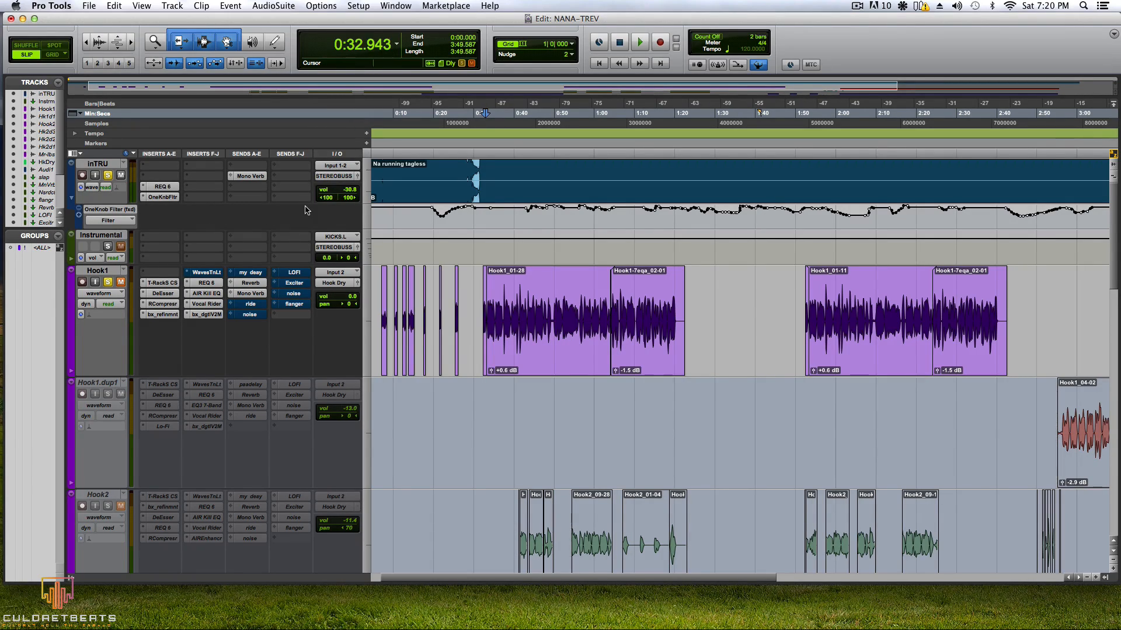
Step: Examine the REQ 6 equalizer settings on the inTRU track and close the plug-in window
{"action": "left_click", "coordinate": [162, 187]}
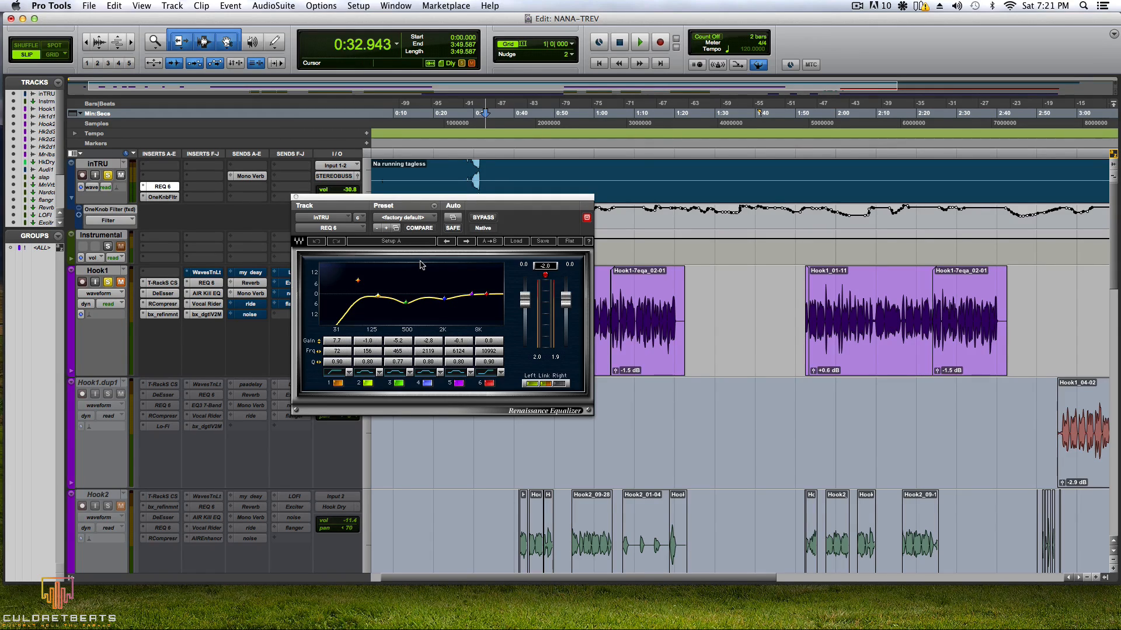
{"action": "left_click", "coordinate": [297, 197]}
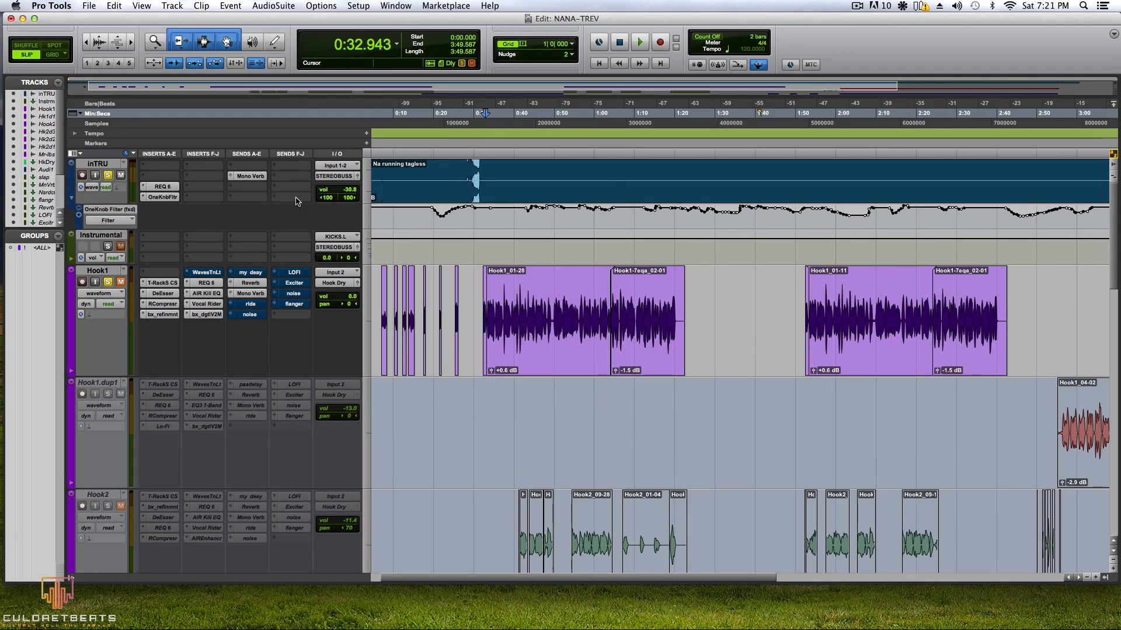
Step: Examine the REQ 6 and OneKnob Filter plug-in settings on the inTRU track and close each plug-in window
{"action": "left_click", "coordinate": [162, 187]}
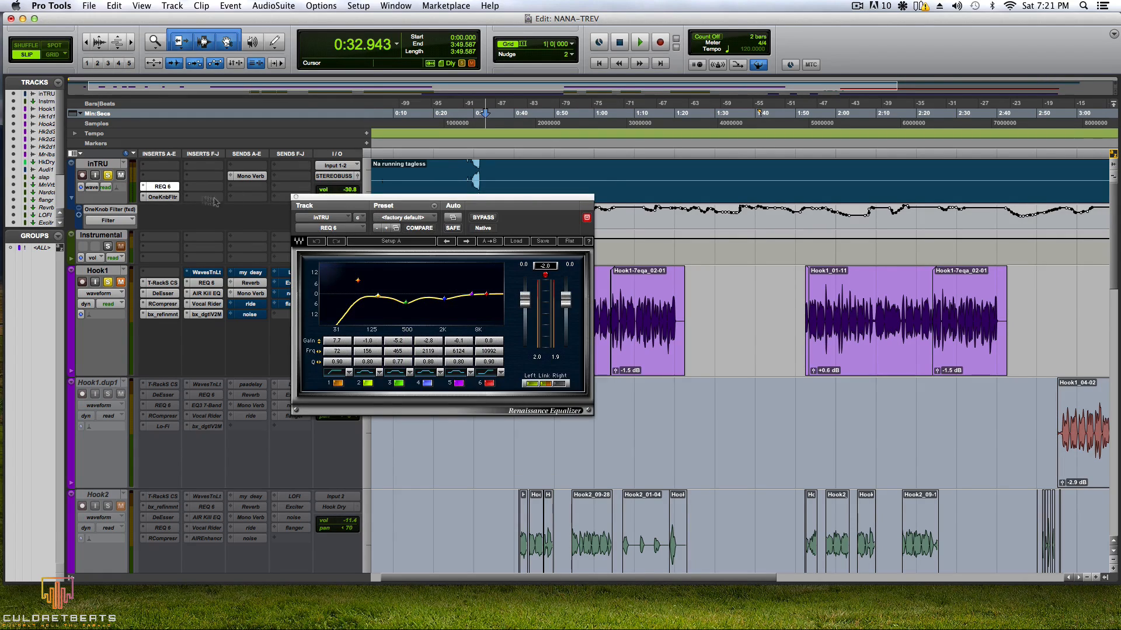
{"action": "left_click", "coordinate": [295, 198]}
{"action": "left_click", "coordinate": [162, 197]}
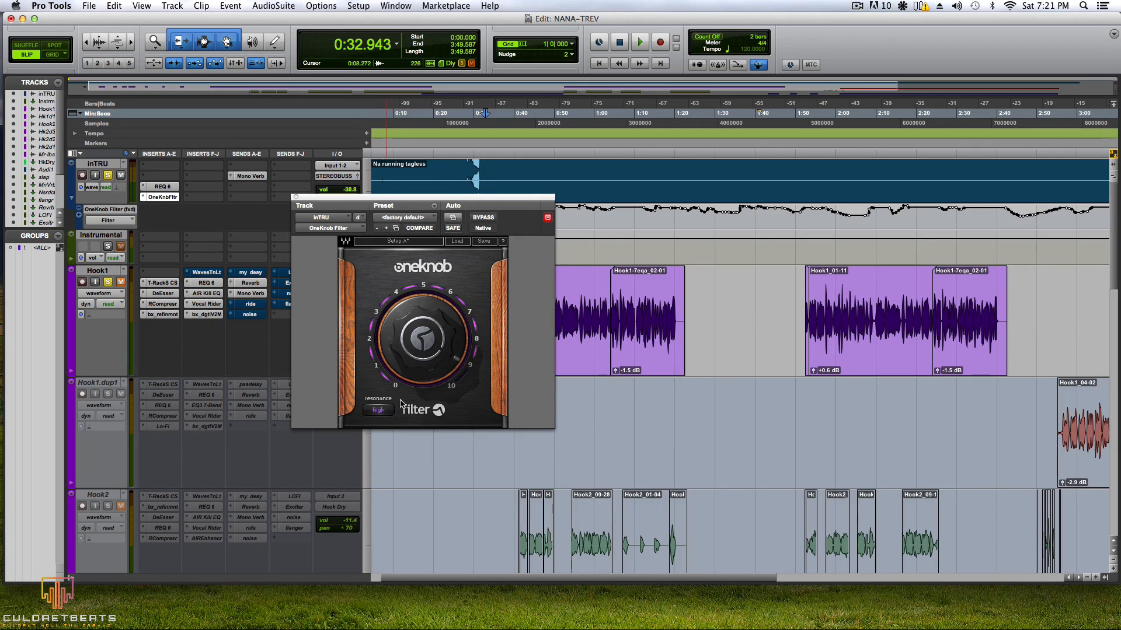
{"action": "left_click", "coordinate": [296, 197]}
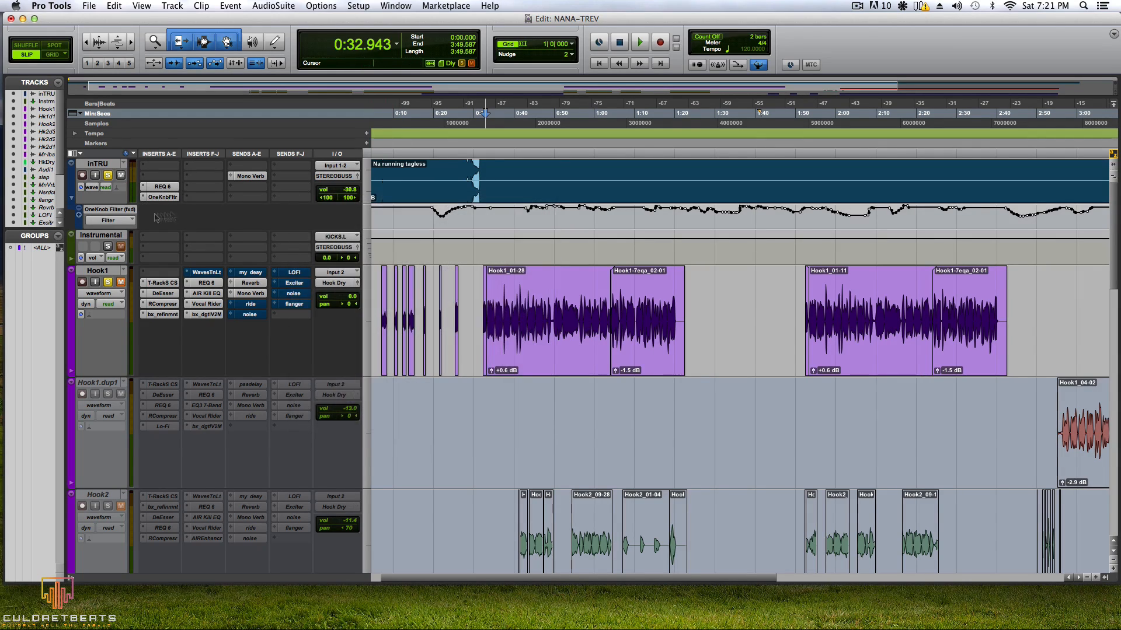
Step: Review the automation parameter choices for the inTRU track and make its OneKnob Filter automation lane taller
{"action": "left_click", "coordinate": [126, 221]}
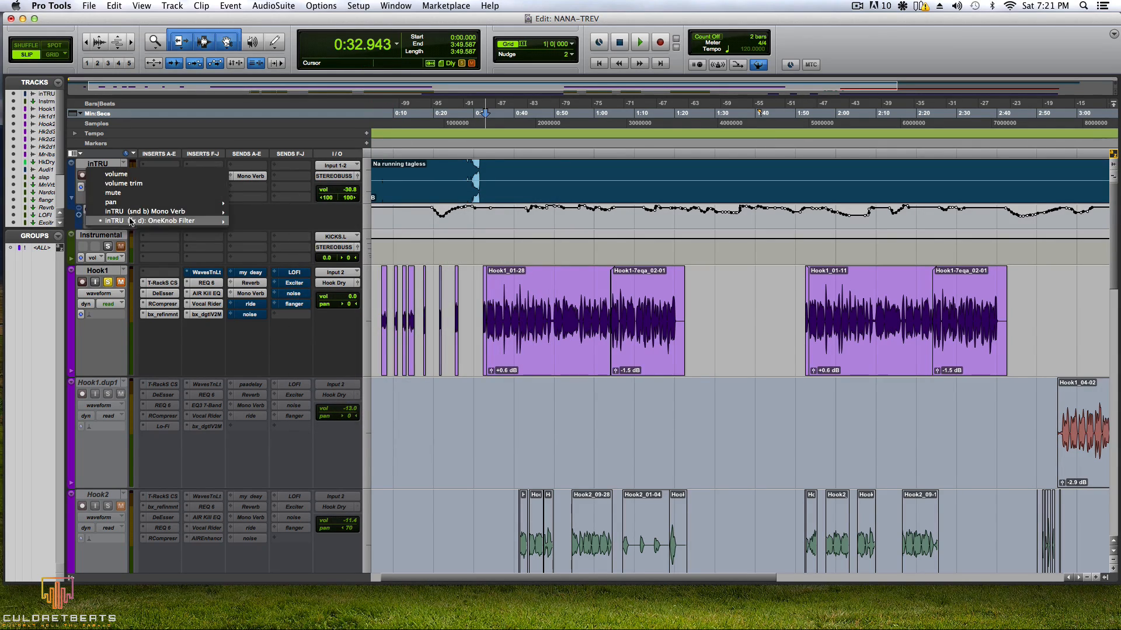
{"action": "left_click", "coordinate": [292, 220]}
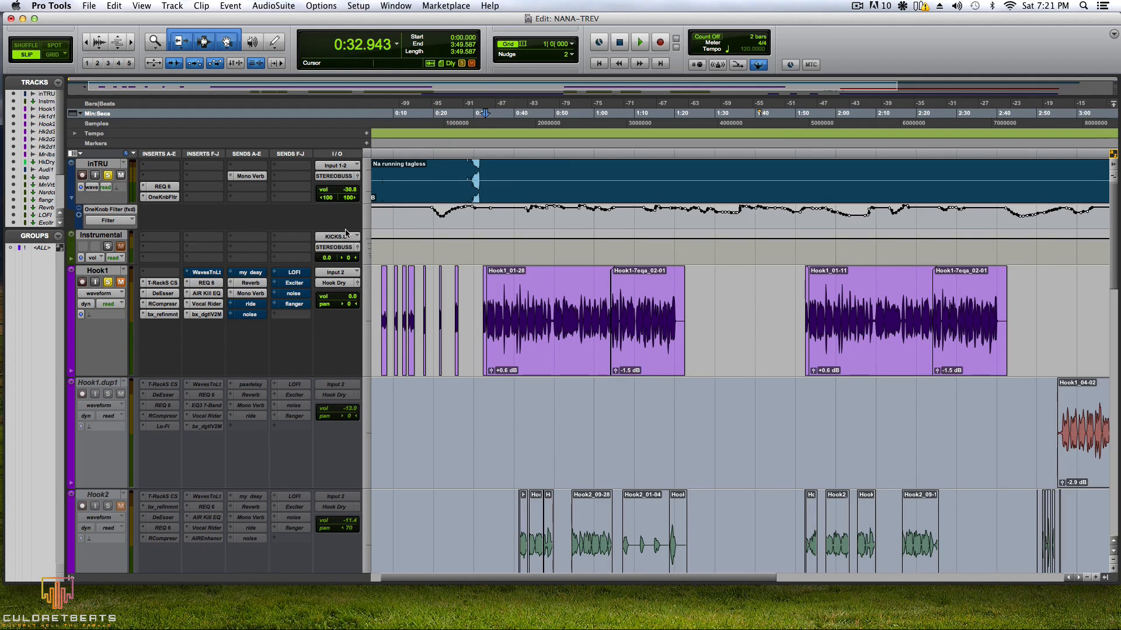
{"action": "left_click_drag", "start_coordinate": [343, 229], "coordinate": [343, 304]}
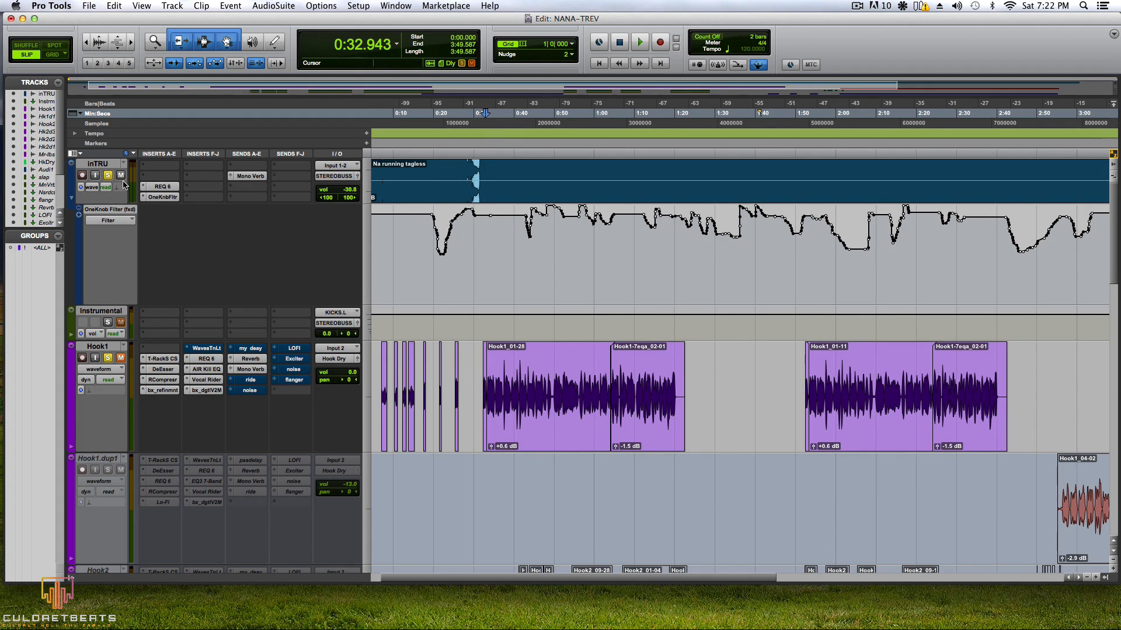
Step: Bypass the T-RackS CS, DeEsser, RCompressor and bx_refinement inserts in the A-E slots of the Hook1 track
{"action": "left_click", "coordinate": [122, 176]}
{"action": "right_click", "coordinate": [158, 359]}
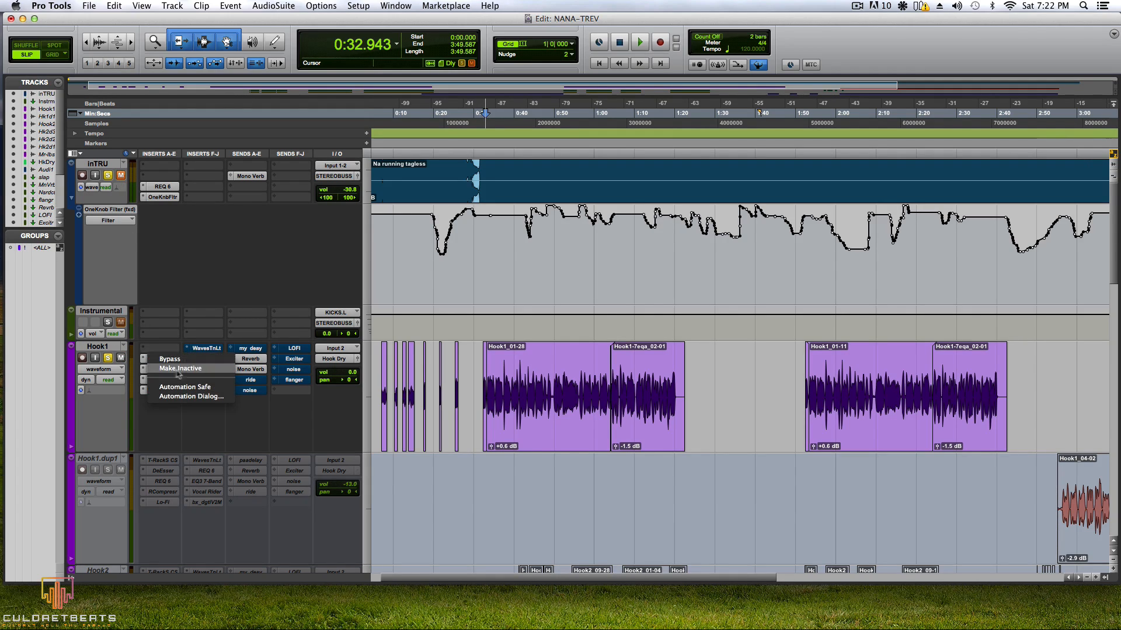
{"action": "left_click", "coordinate": [161, 379]}
{"action": "right_click", "coordinate": [158, 369]}
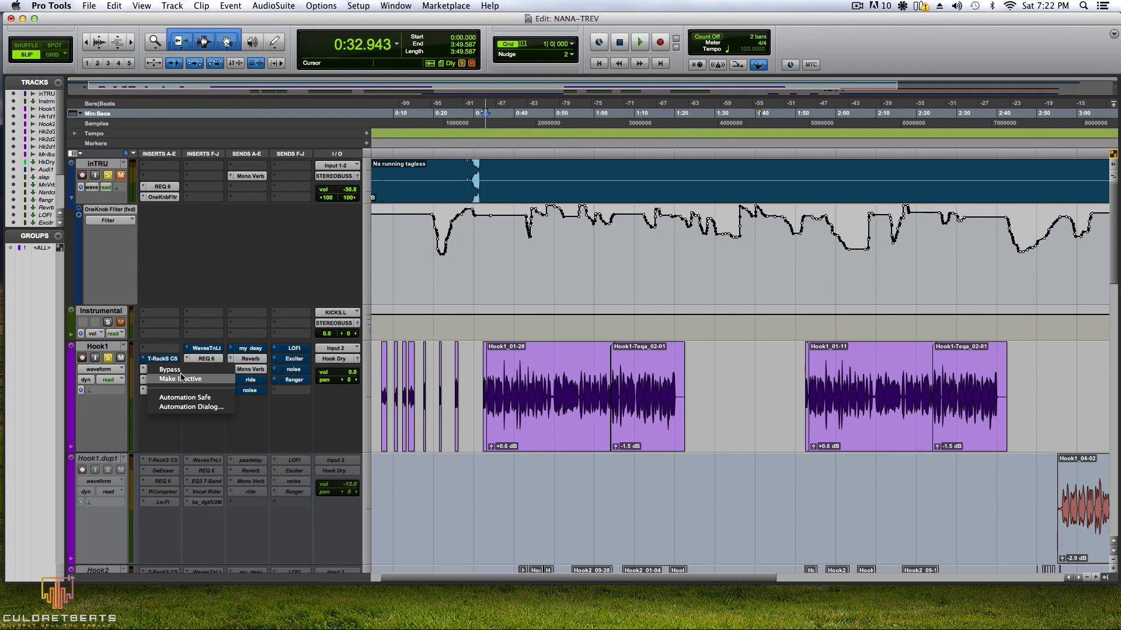
{"action": "left_click", "coordinate": [164, 371]}
{"action": "right_click", "coordinate": [158, 379]}
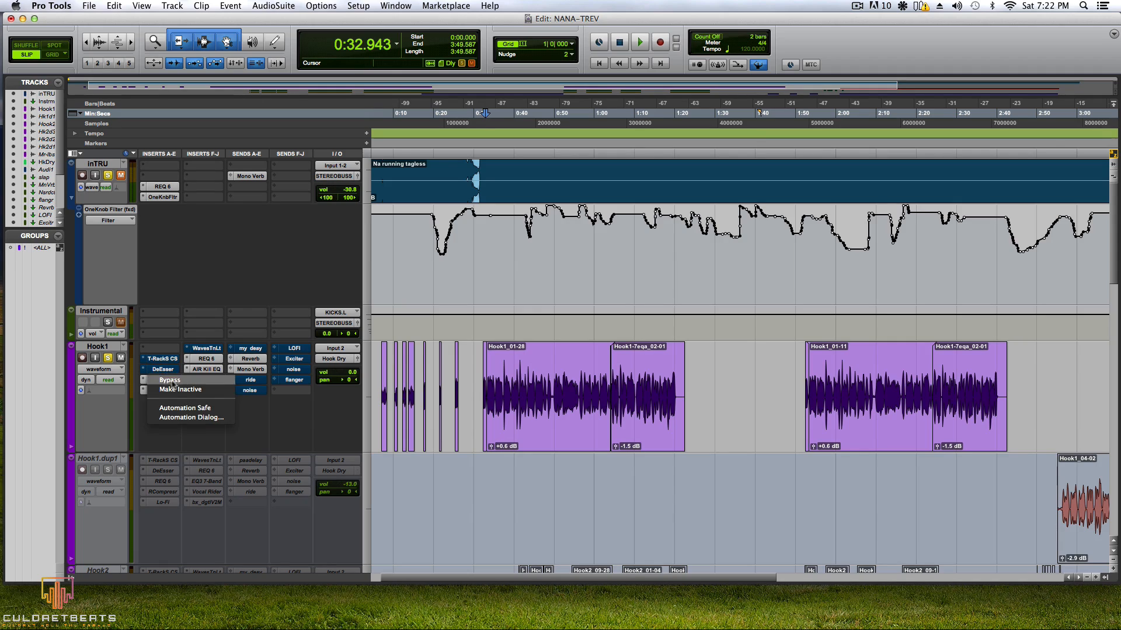
{"action": "left_click", "coordinate": [170, 380]}
{"action": "right_click", "coordinate": [159, 390]}
{"action": "left_click", "coordinate": [168, 391]}
Step: Bypass the REQ 6, AIR Kill EQ, Vocal Rider and bx_digital V2M inserts in the F-J slots of the Hook1 track
{"action": "right_click", "coordinate": [203, 358]}
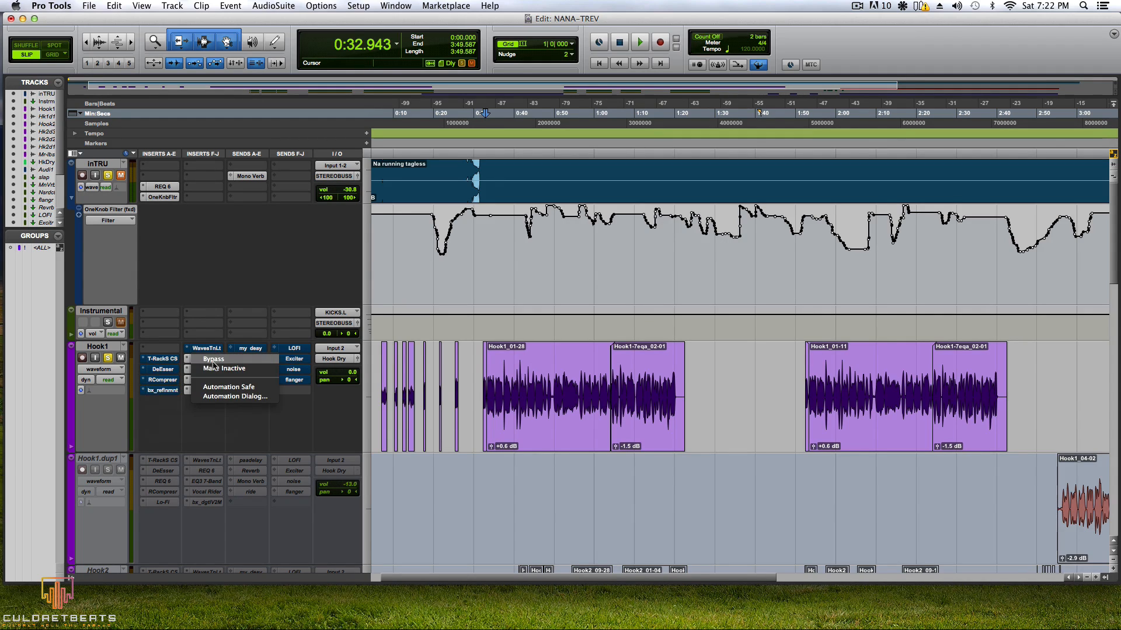
{"action": "left_click", "coordinate": [213, 360]}
{"action": "right_click", "coordinate": [204, 370]}
{"action": "left_click", "coordinate": [216, 371]}
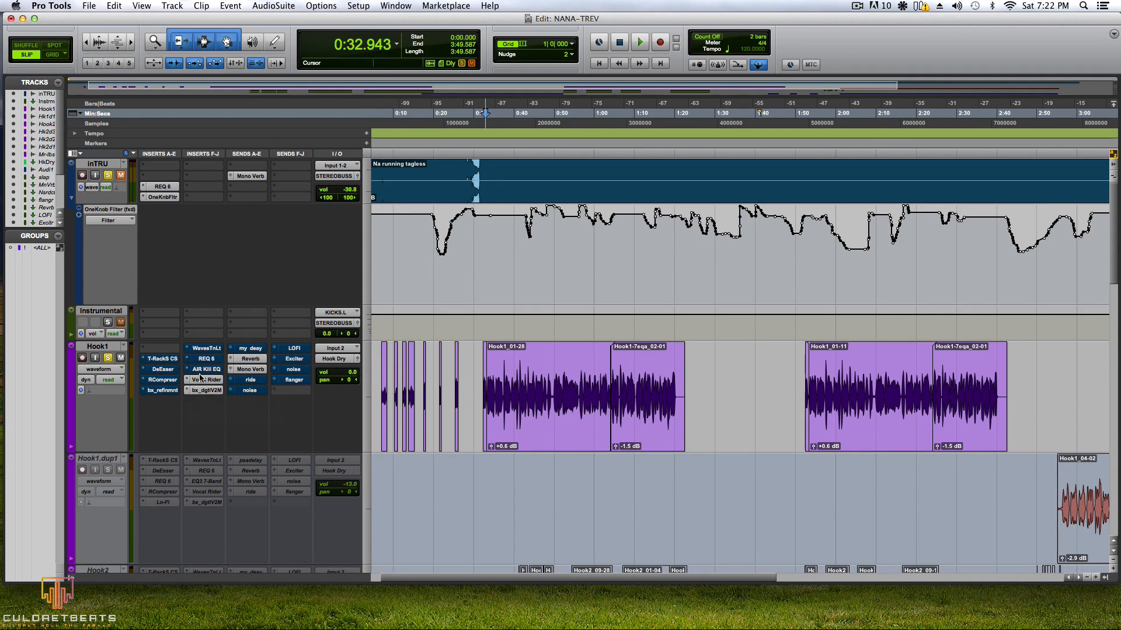
{"action": "right_click", "coordinate": [201, 380]}
{"action": "left_click", "coordinate": [211, 382]}
{"action": "right_click", "coordinate": [200, 391]}
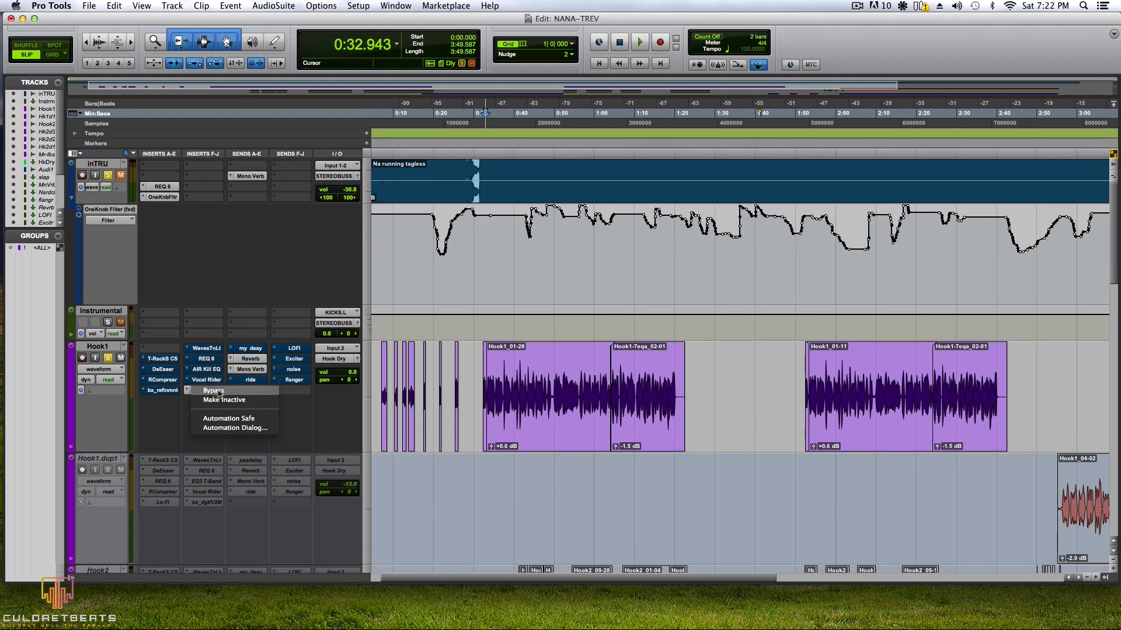
{"action": "left_click", "coordinate": [213, 390]}
Step: Mute the Reverb and Mono Verb sends on the Hook1 track
{"action": "right_click", "coordinate": [251, 359]}
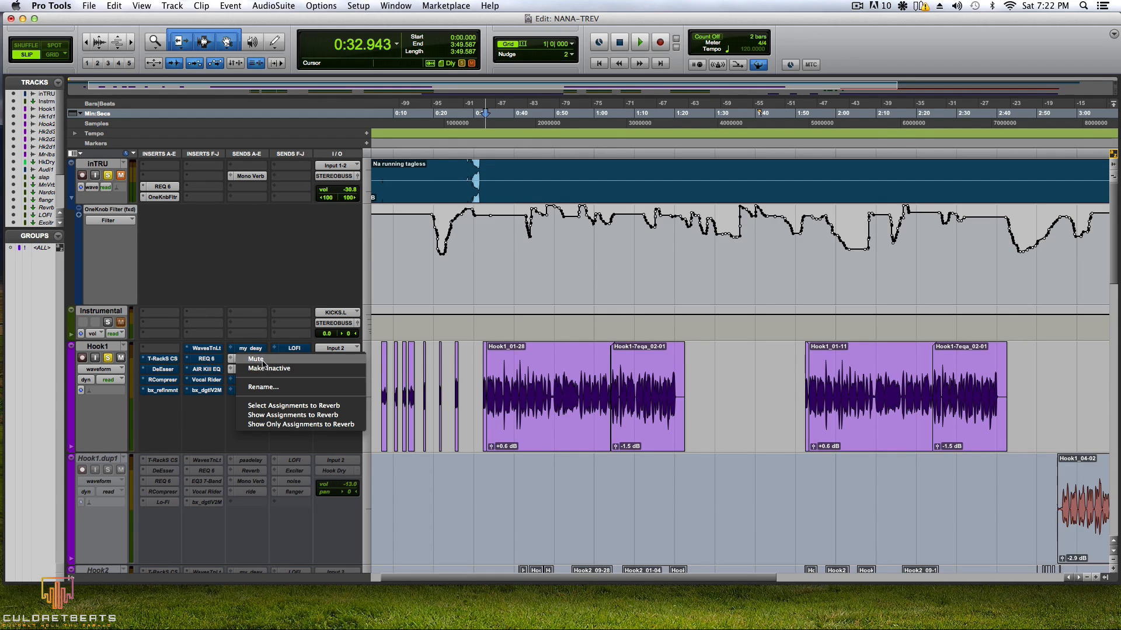
{"action": "left_click", "coordinate": [260, 360]}
{"action": "right_click", "coordinate": [244, 371]}
{"action": "left_click", "coordinate": [257, 371]}
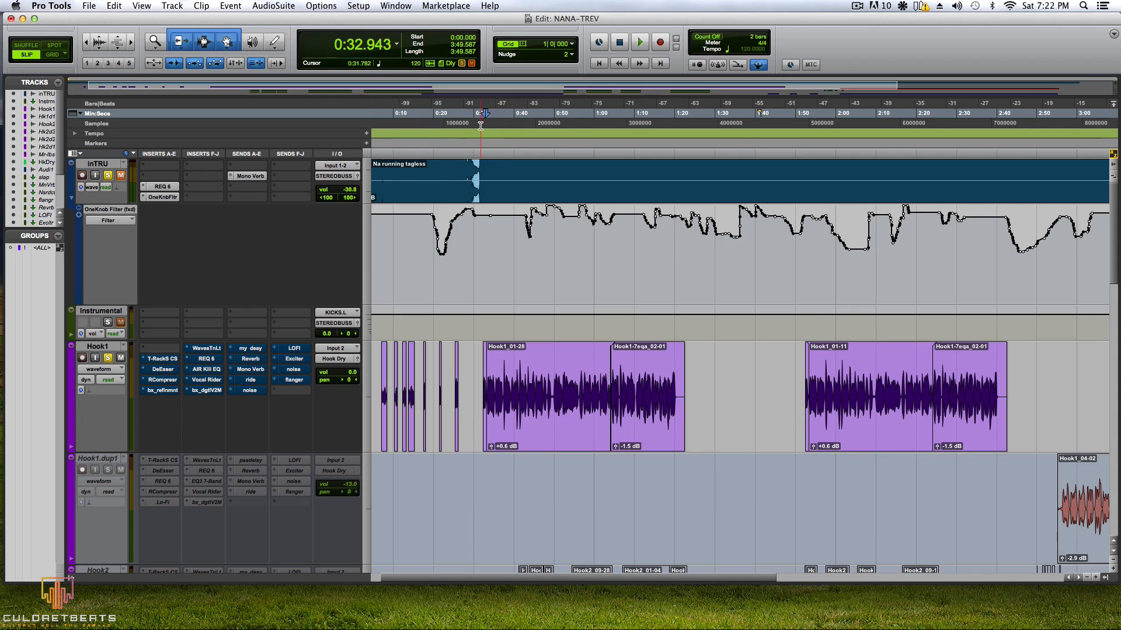
Step: Select the timeline from about 0:31 to 1:23 across the first Hook1 section, play it and stop playback
{"action": "left_click_drag", "start_coordinate": [480, 140], "coordinate": [687, 151]}
{"action": "key", "text": "space"}
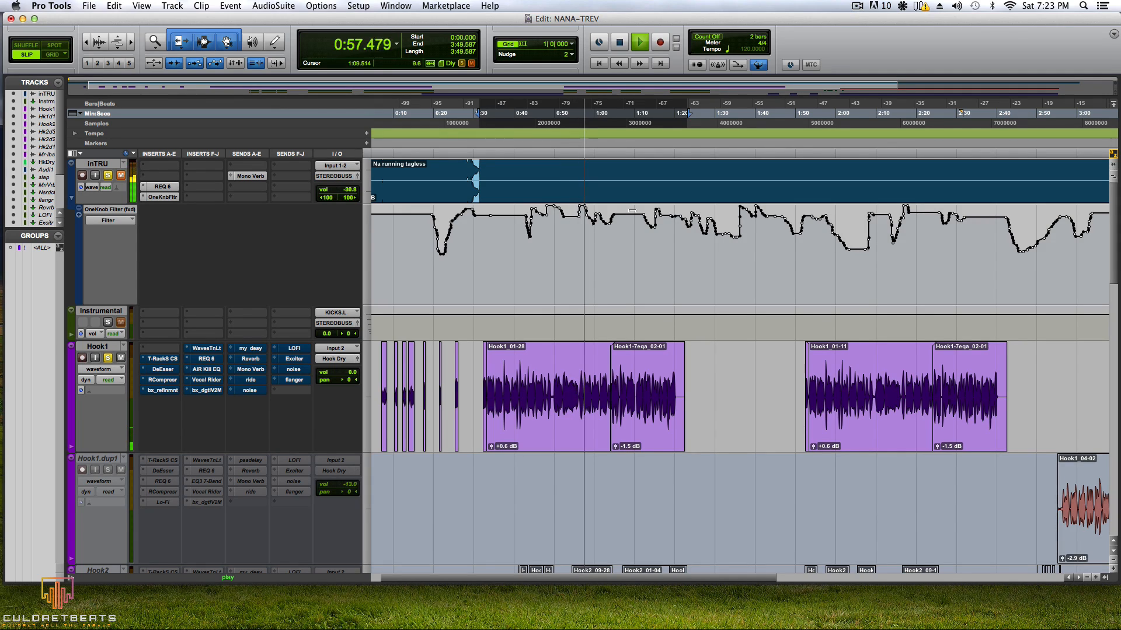
{"action": "key", "text": "space"}
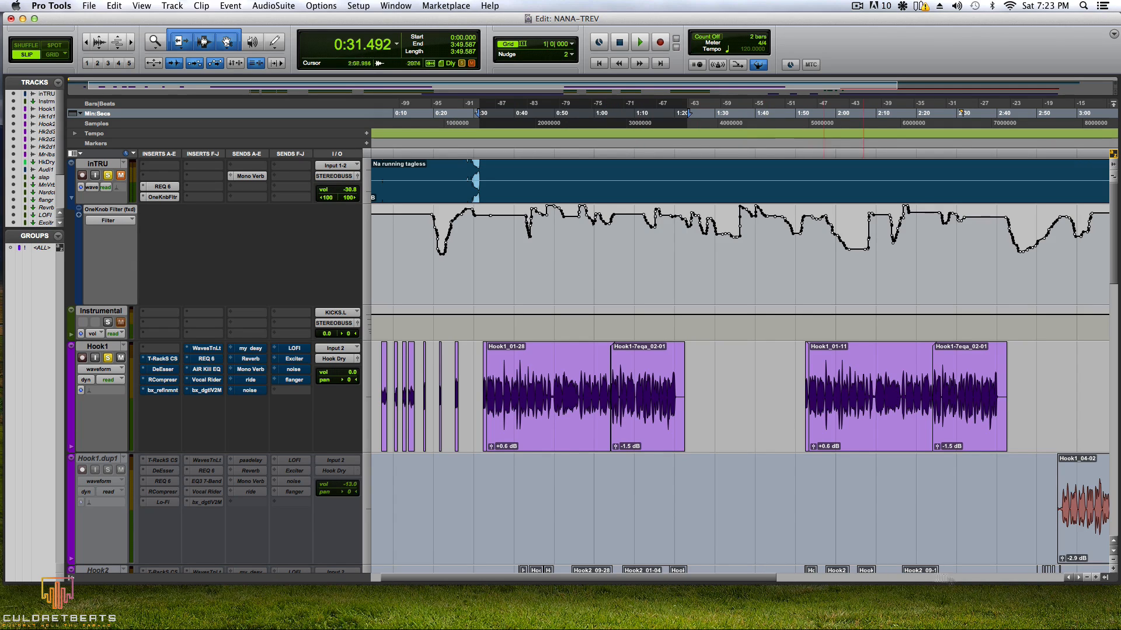
Step: Examine the first Hook1 vocal clips and the filter automation at closer zoom, from about 0:24 onward
{"action": "left_click", "coordinate": [1095, 579]}
{"action": "left_click", "coordinate": [1096, 579]}
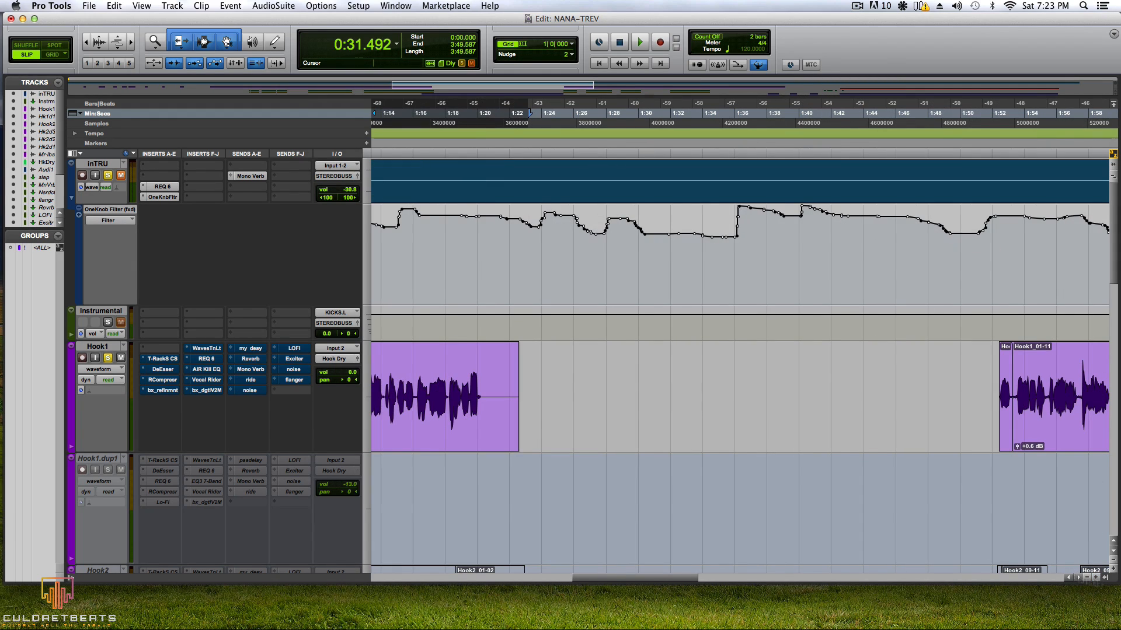
{"action": "scroll", "coordinate": [571, 569], "scroll_direction": "left", "scroll_amount": 10}
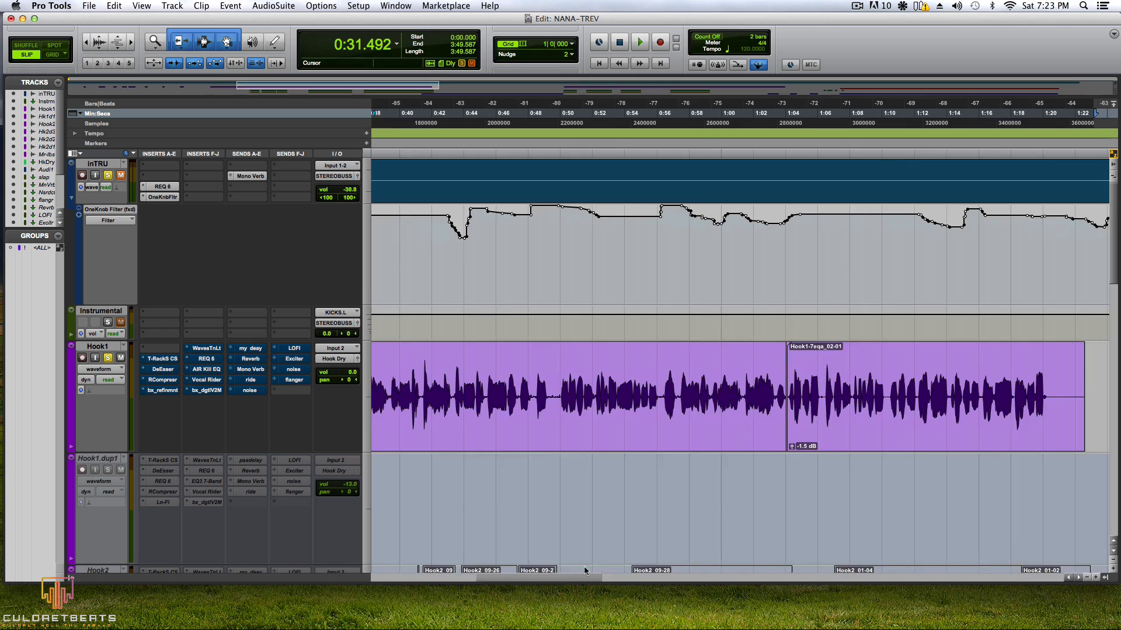
{"action": "scroll", "coordinate": [571, 570], "scroll_direction": "left", "scroll_amount": 2}
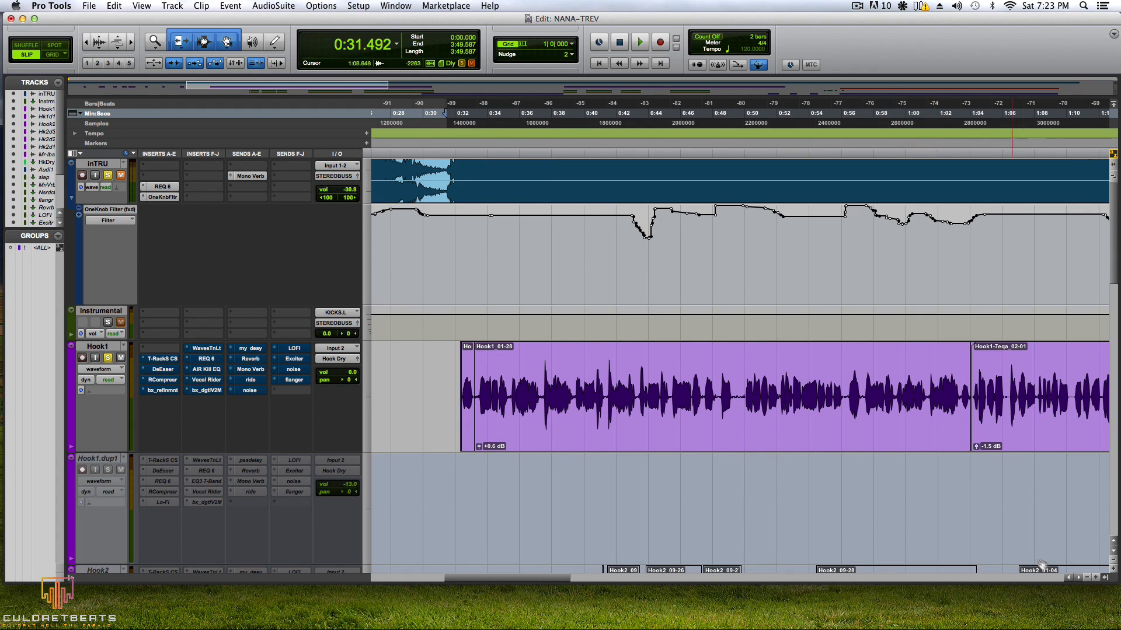
{"action": "left_click", "coordinate": [1096, 578]}
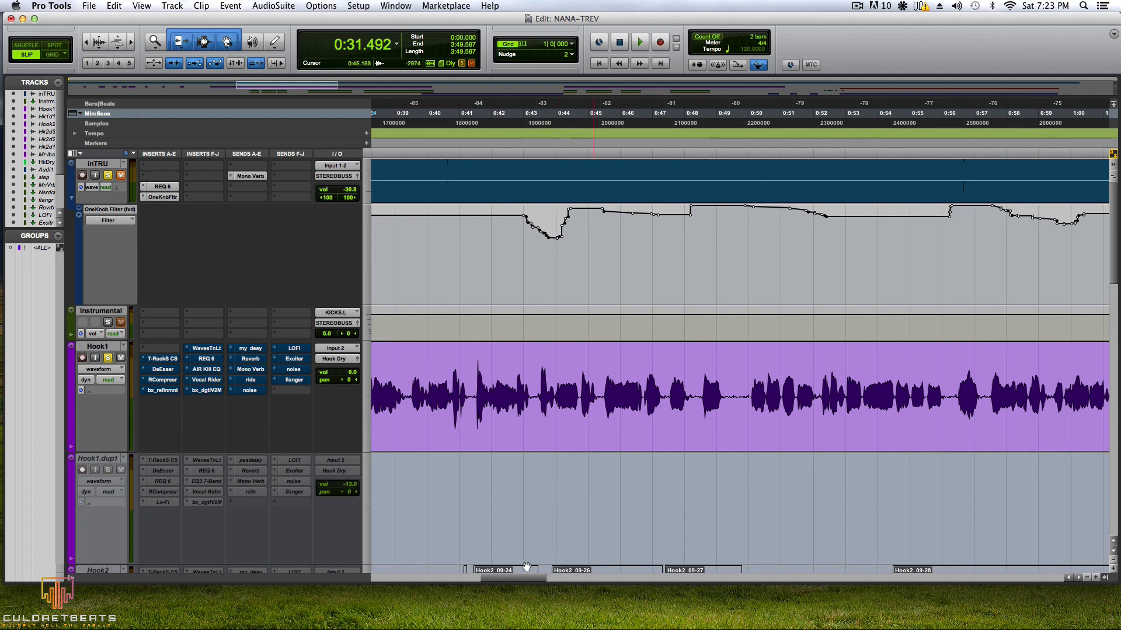
{"action": "left_click_drag", "start_coordinate": [523, 579], "coordinate": [489, 580]}
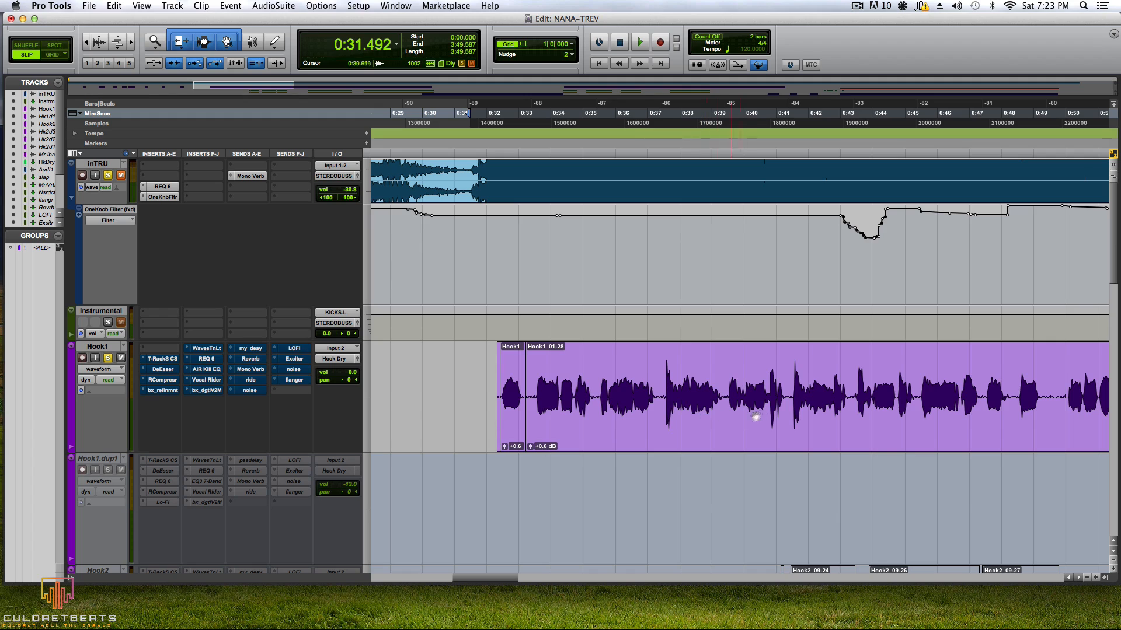
{"action": "scroll", "coordinate": [759, 406], "scroll_direction": "right", "scroll_amount": 5}
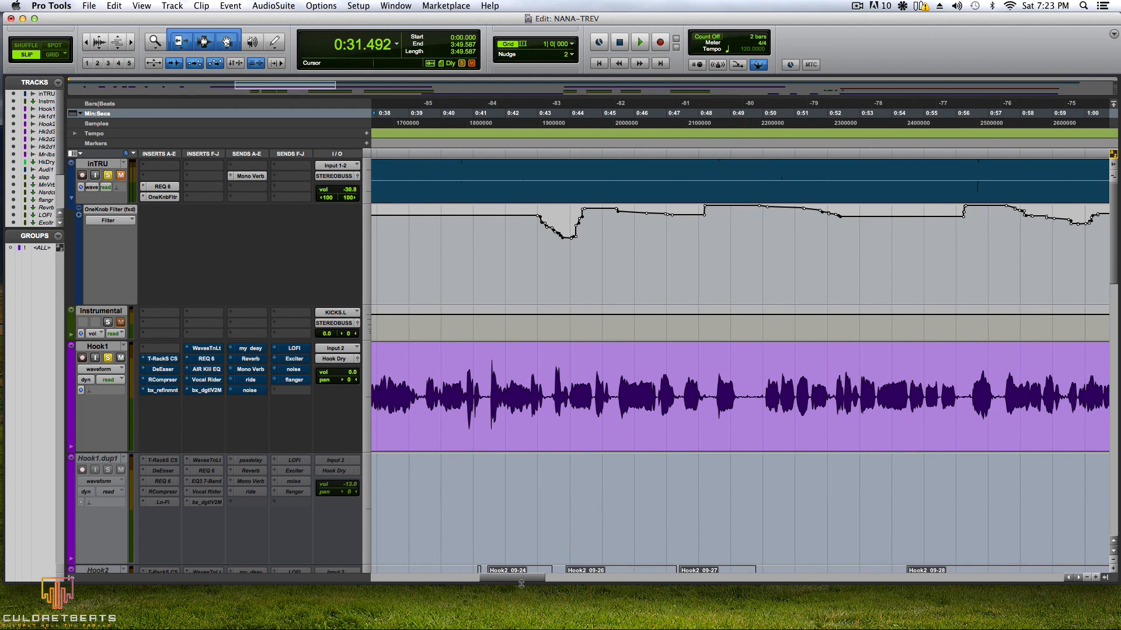
{"action": "left_click_drag", "start_coordinate": [520, 580], "coordinate": [479, 580]}
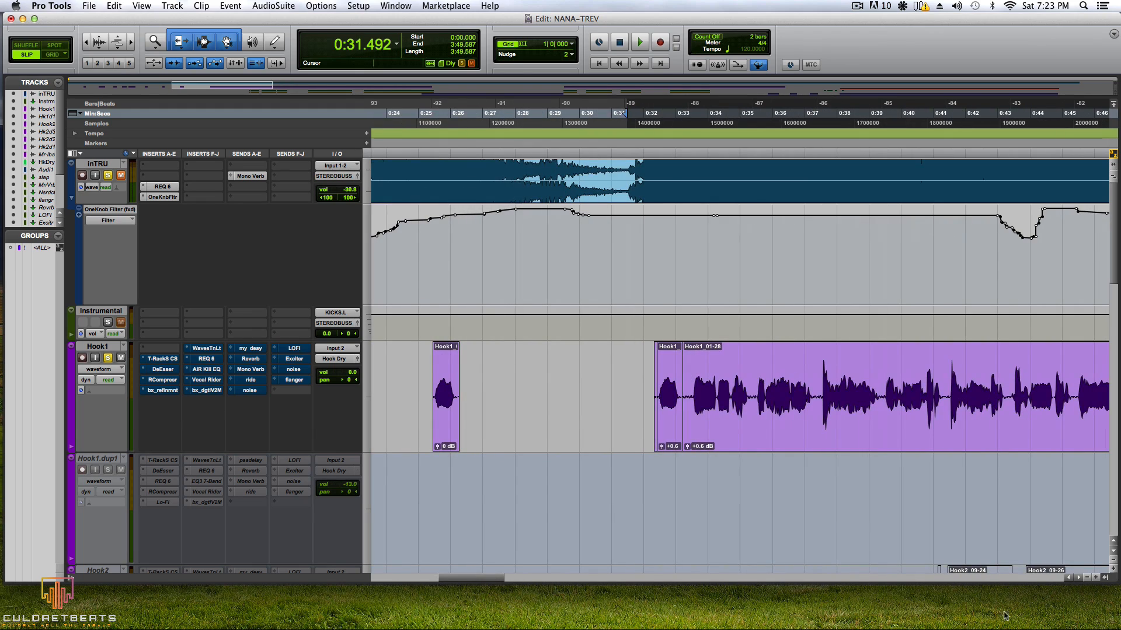
{"action": "left_click", "coordinate": [1087, 578]}
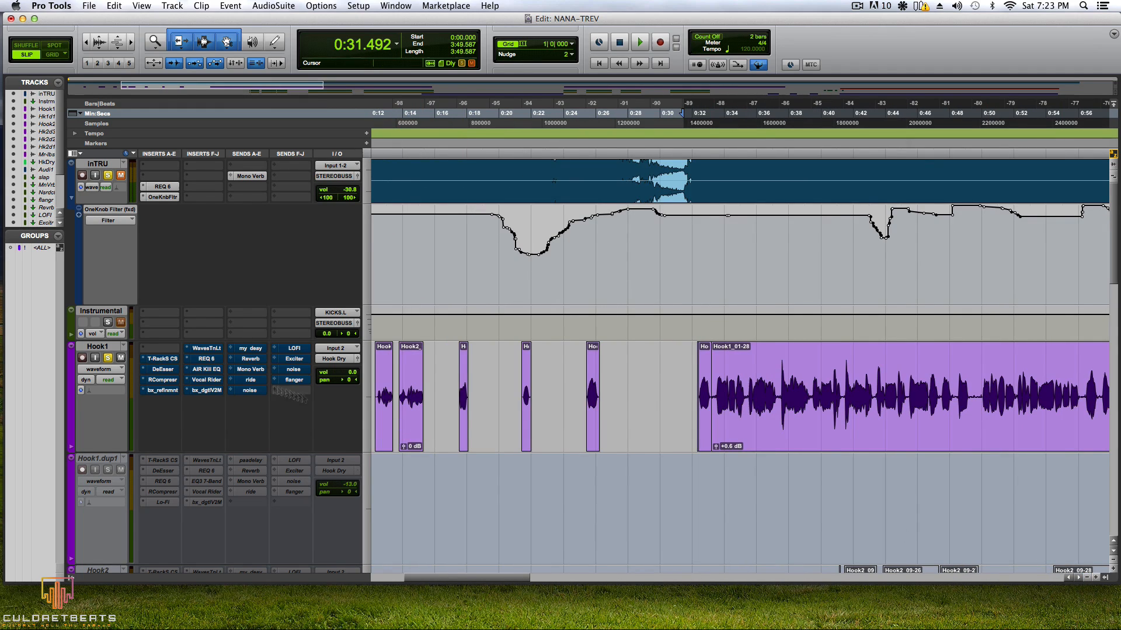
{"action": "left_click", "coordinate": [152, 349]}
{"action": "mouse_move", "coordinate": [171, 367]}
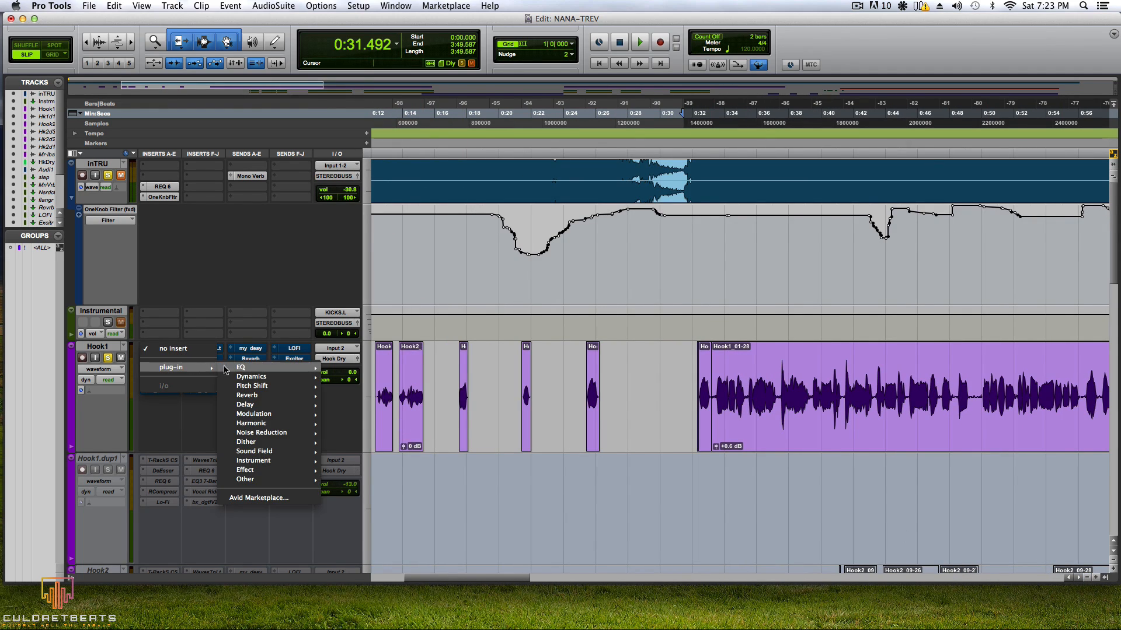
{"action": "left_click", "coordinate": [173, 426]}
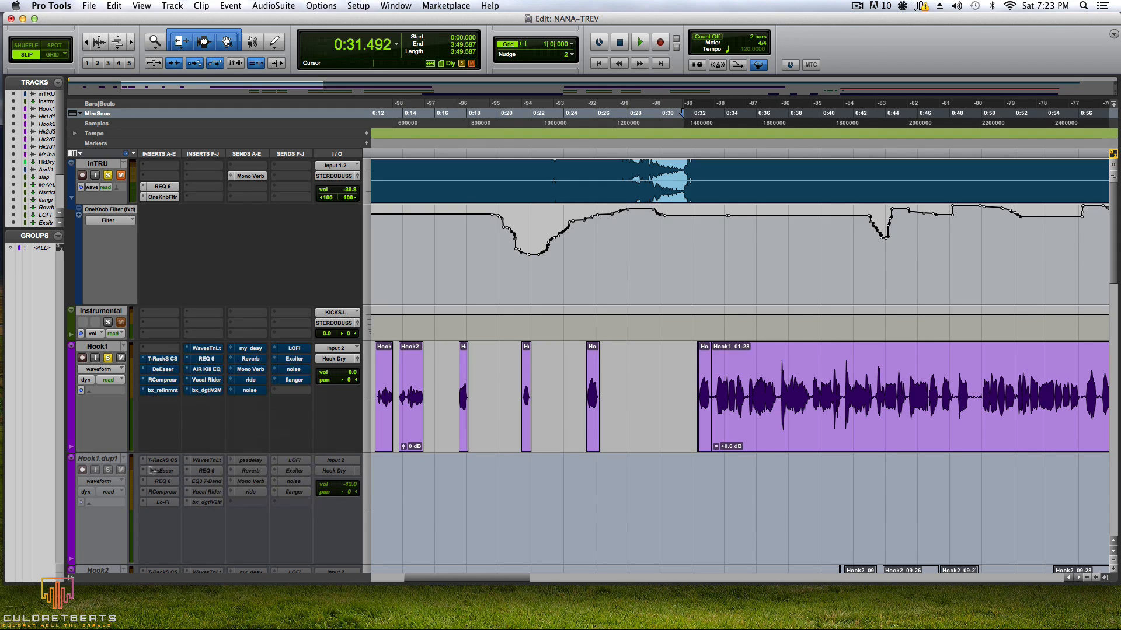
Step: Copy the DeEsser insert from Hook1.dup1 to the empty first insert slot of Hook1, activating Hook1.dup1 only for the copy
{"action": "right_click", "coordinate": [94, 458]}
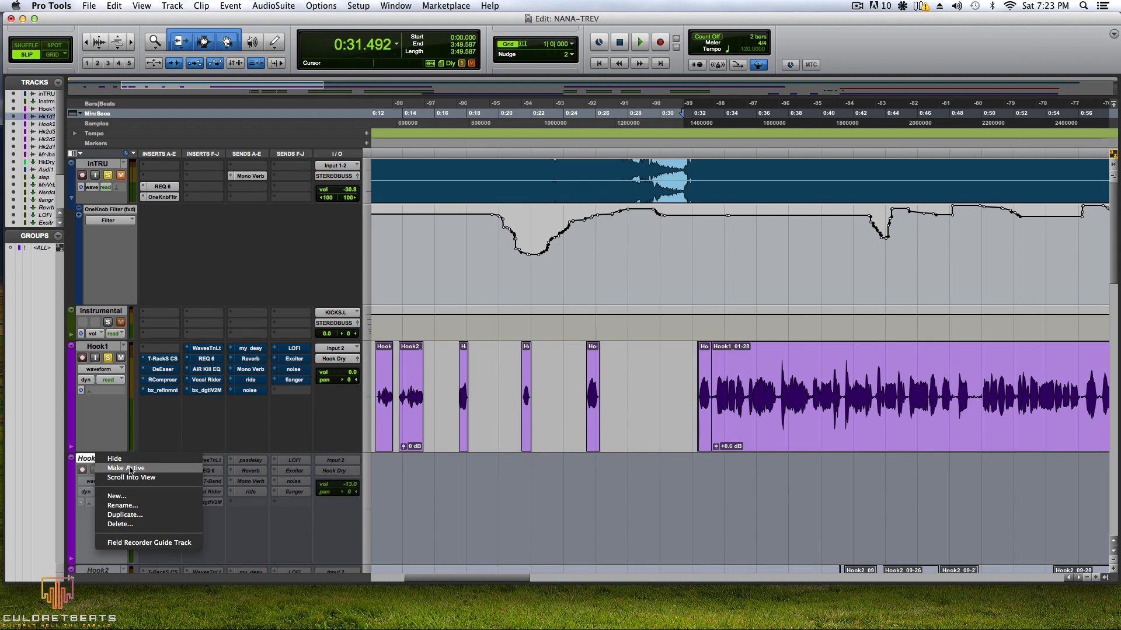
{"action": "left_click", "coordinate": [130, 468]}
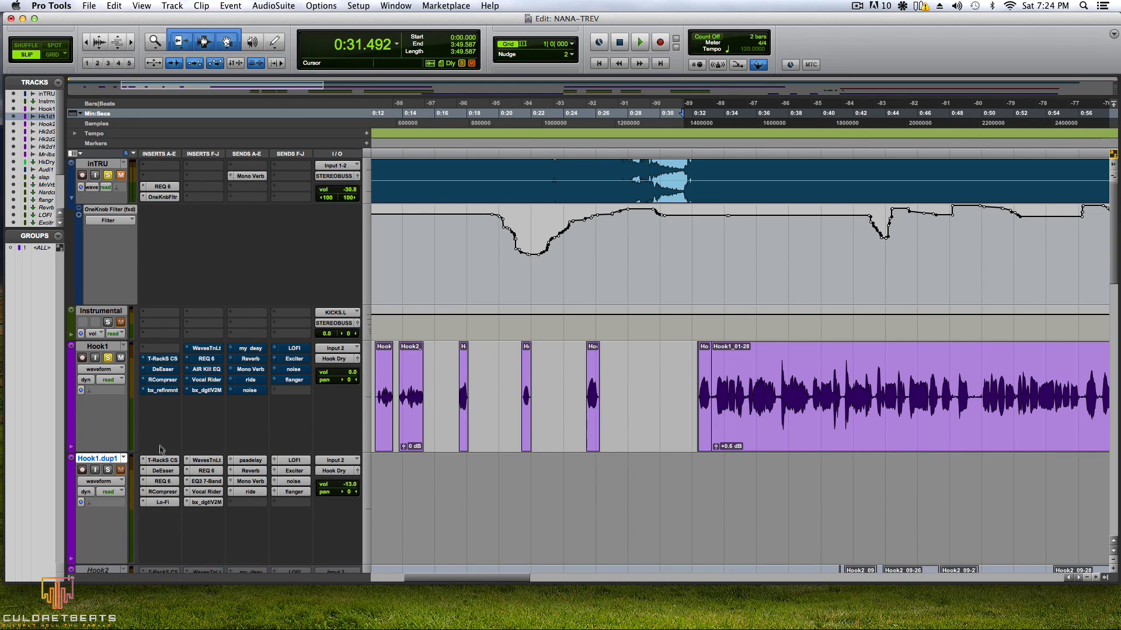
{"action": "left_click_drag", "start_coordinate": [158, 350], "coordinate": [160, 351]}
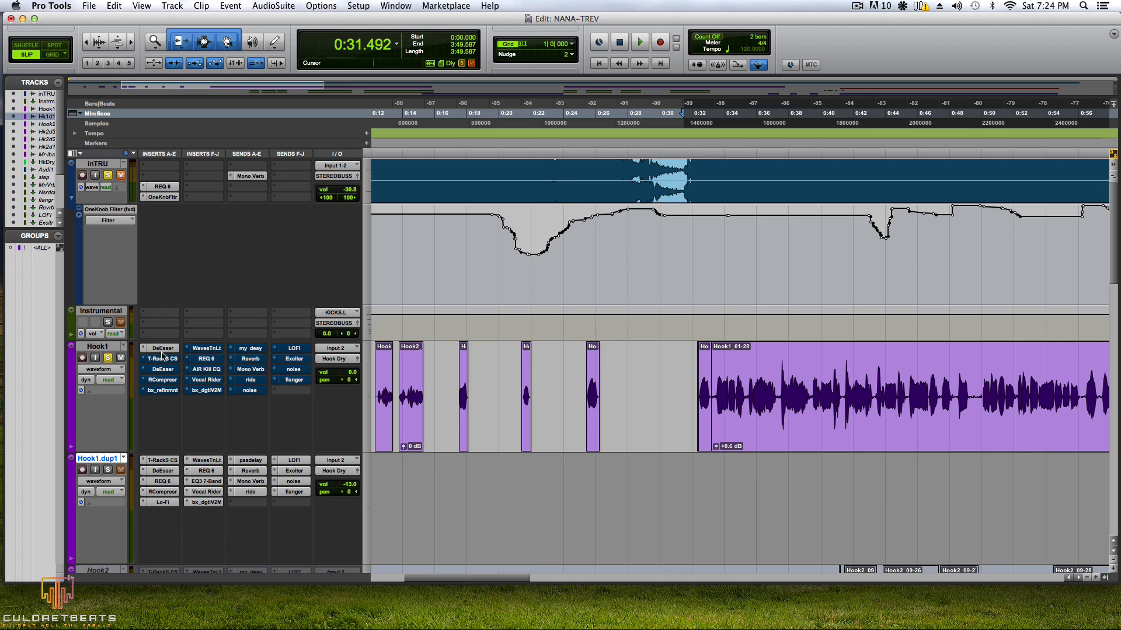
{"action": "right_click", "coordinate": [98, 458]}
{"action": "left_click", "coordinate": [130, 478]}
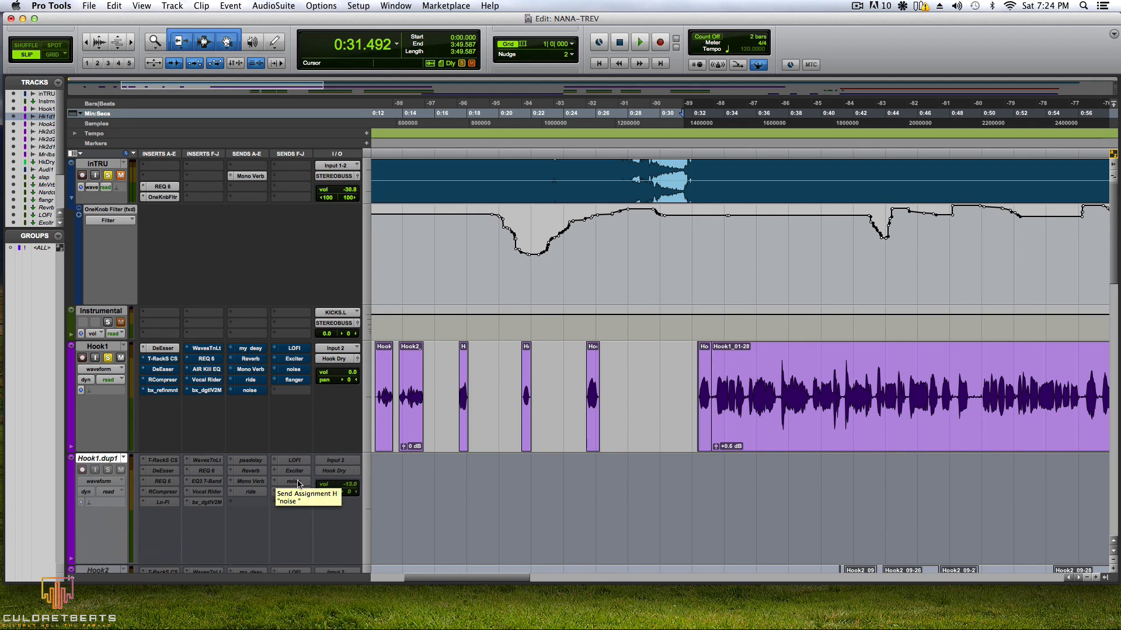
Step: Review the hardware buffer size choices in the Playback Engine settings, keeping 1024 Samples
{"action": "left_click", "coordinate": [359, 6]}
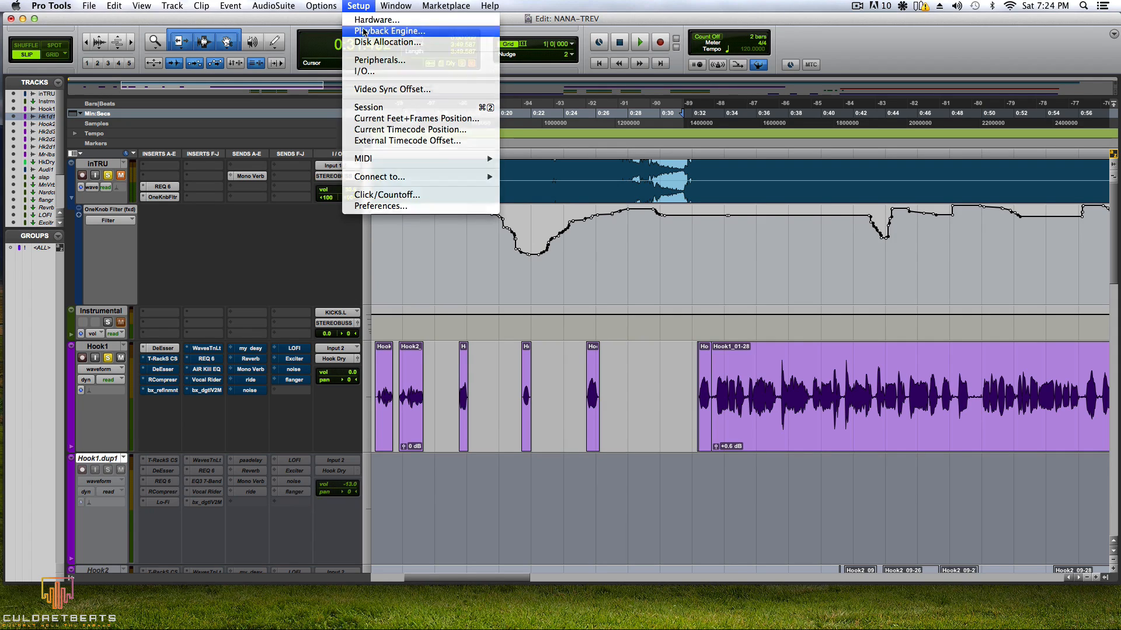
{"action": "left_click", "coordinate": [371, 27]}
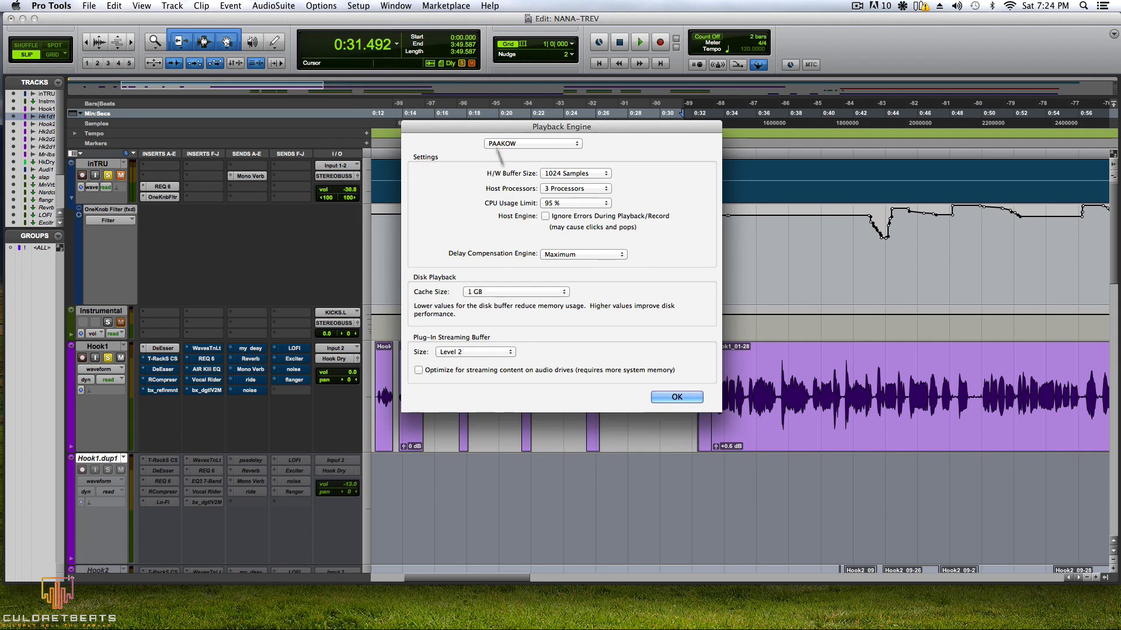
{"action": "left_click", "coordinate": [577, 174]}
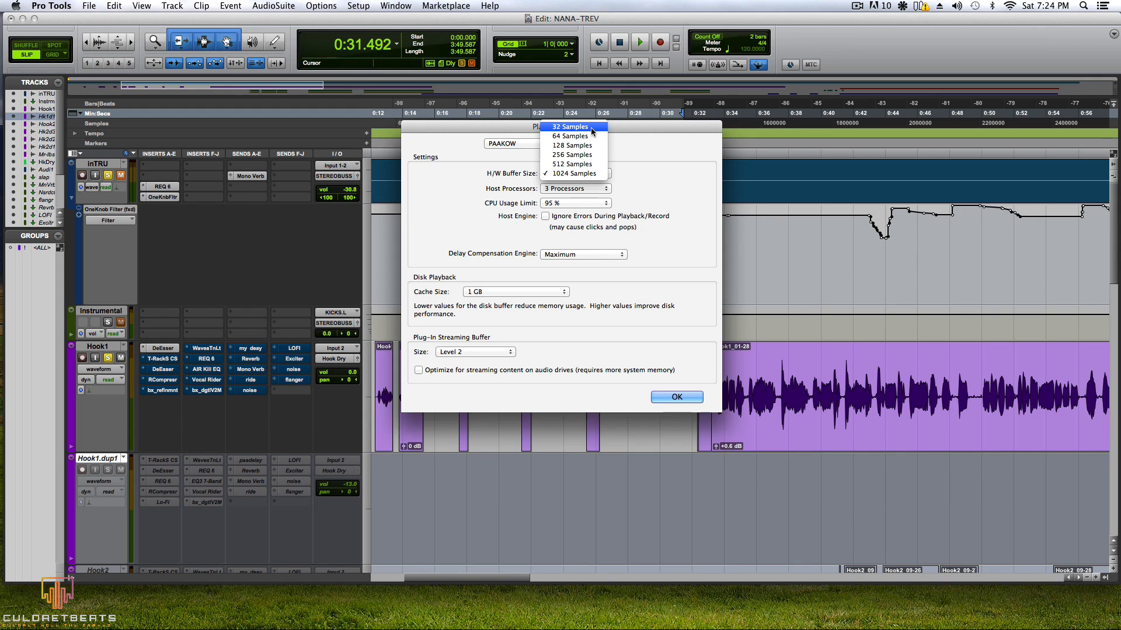
{"action": "left_click", "coordinate": [476, 234]}
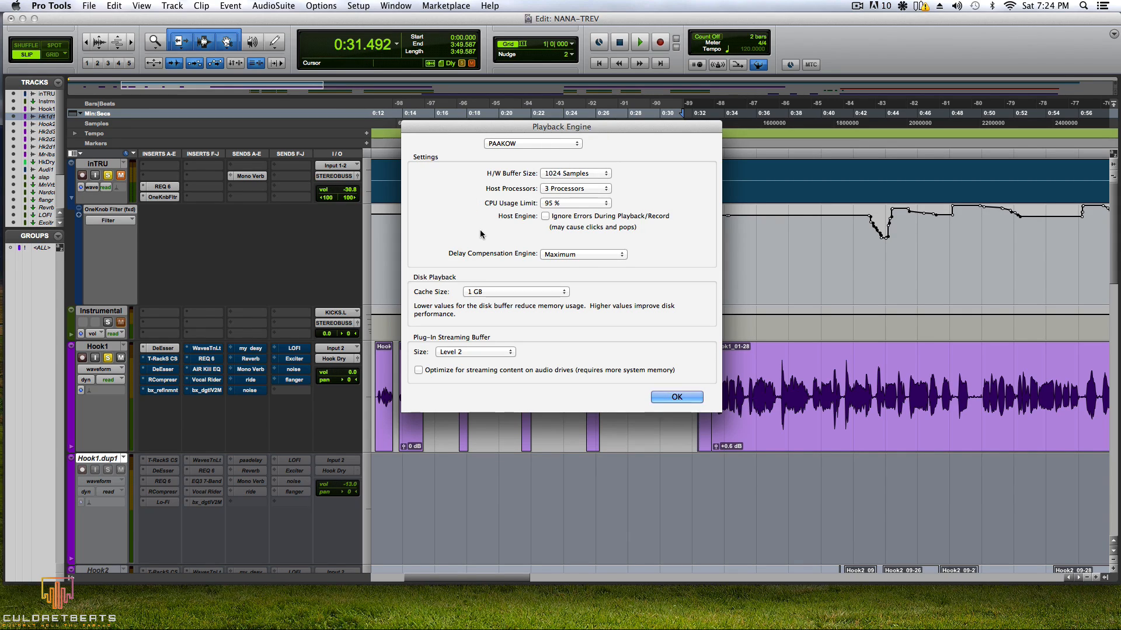
{"action": "left_click", "coordinate": [572, 174]}
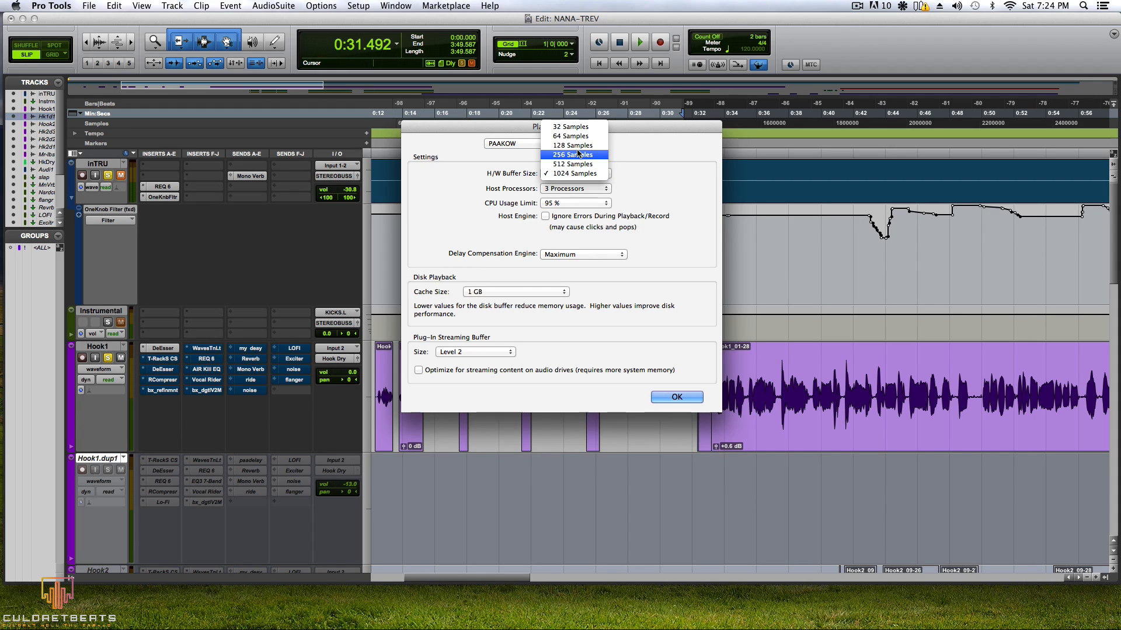
{"action": "left_click", "coordinate": [658, 362]}
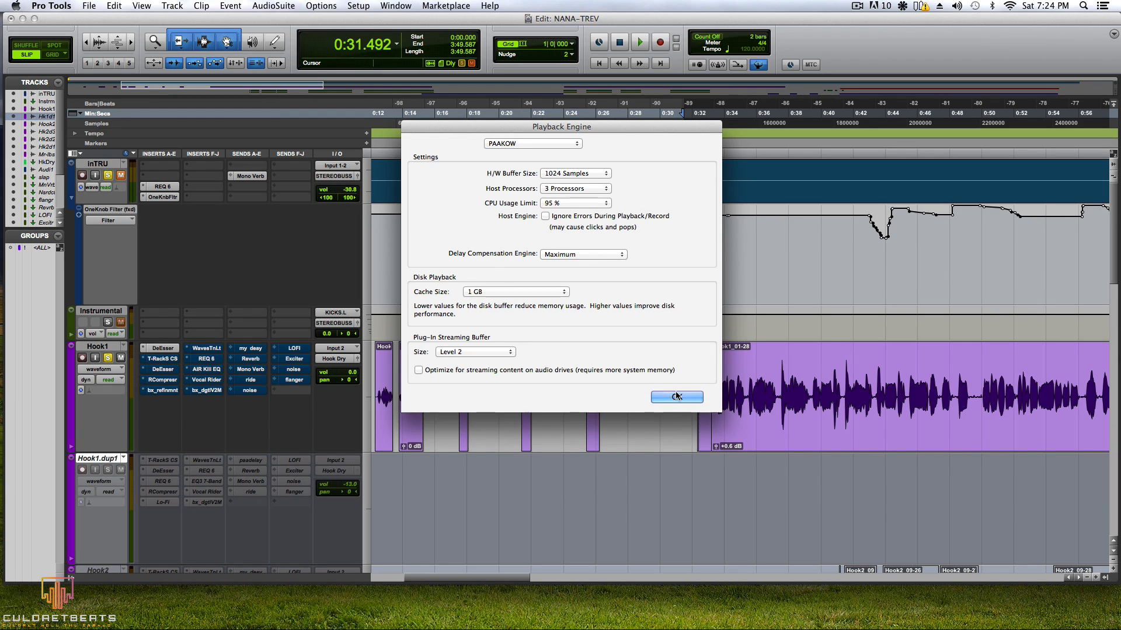
{"action": "left_click", "coordinate": [565, 174]}
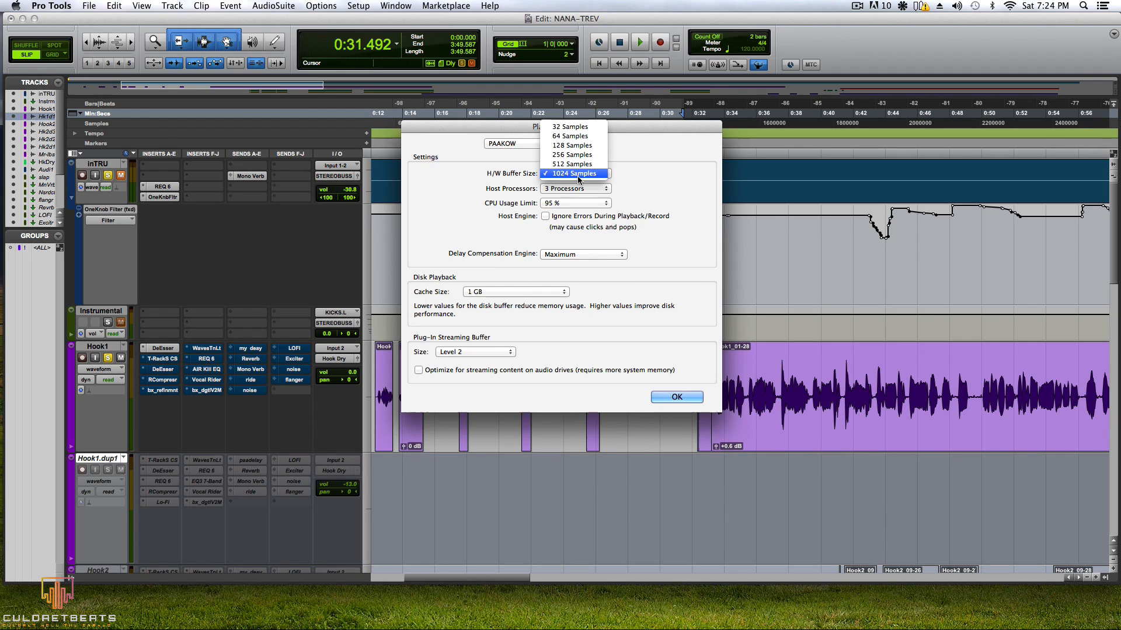
{"action": "left_click", "coordinate": [628, 195]}
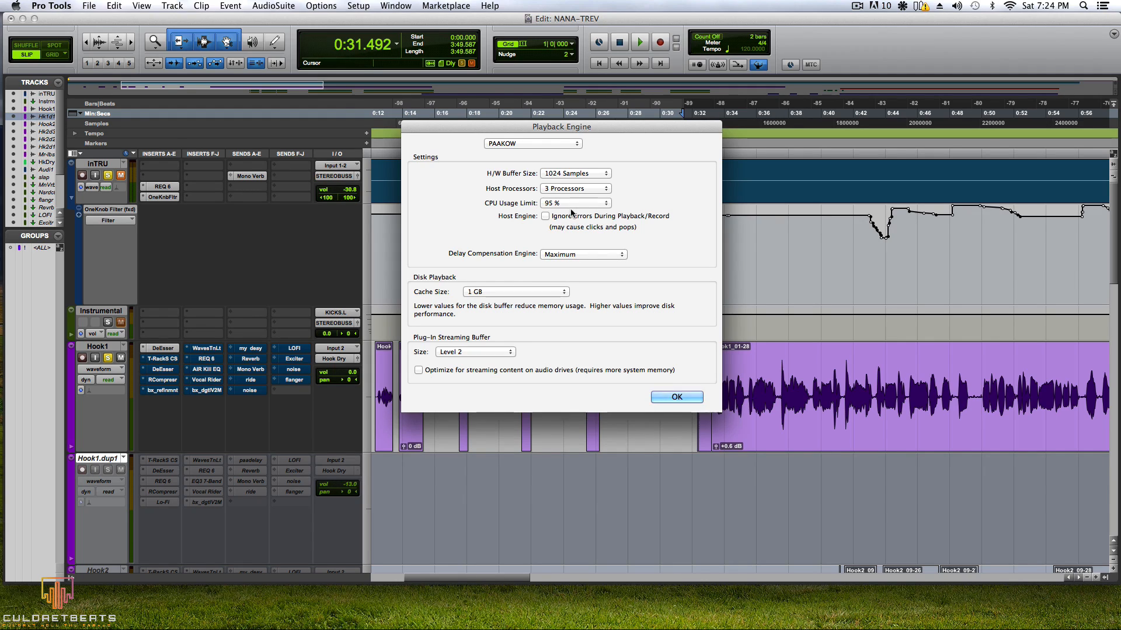
Step: Review the CPU usage limit choices, keep 95 %, and close the Playback Engine settings
{"action": "left_click", "coordinate": [575, 210]}
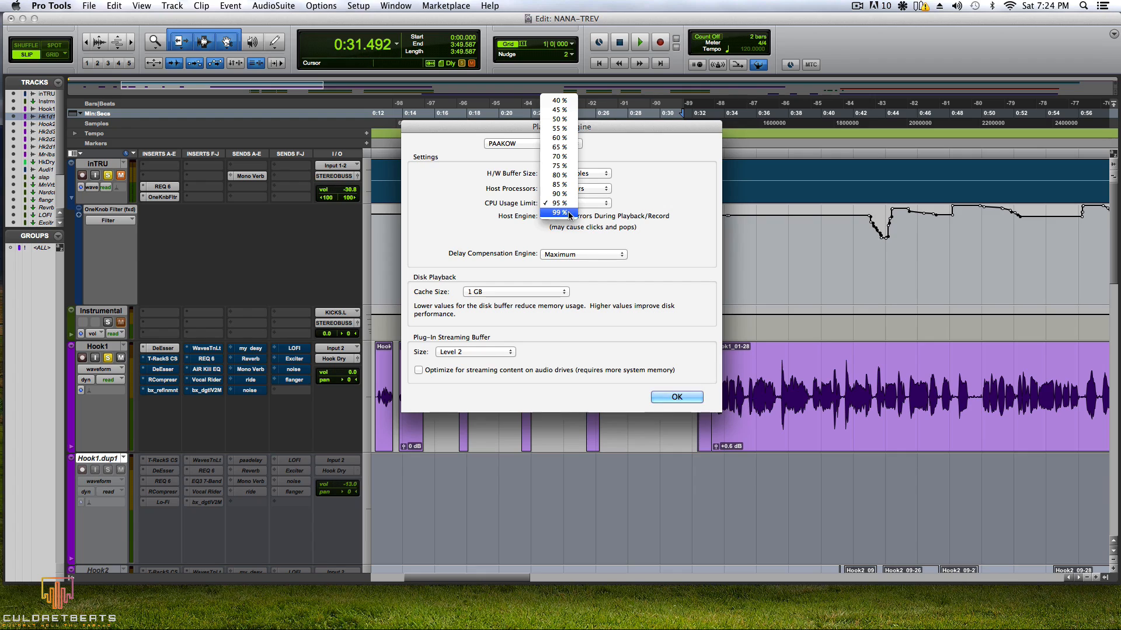
{"action": "left_click", "coordinate": [647, 207]}
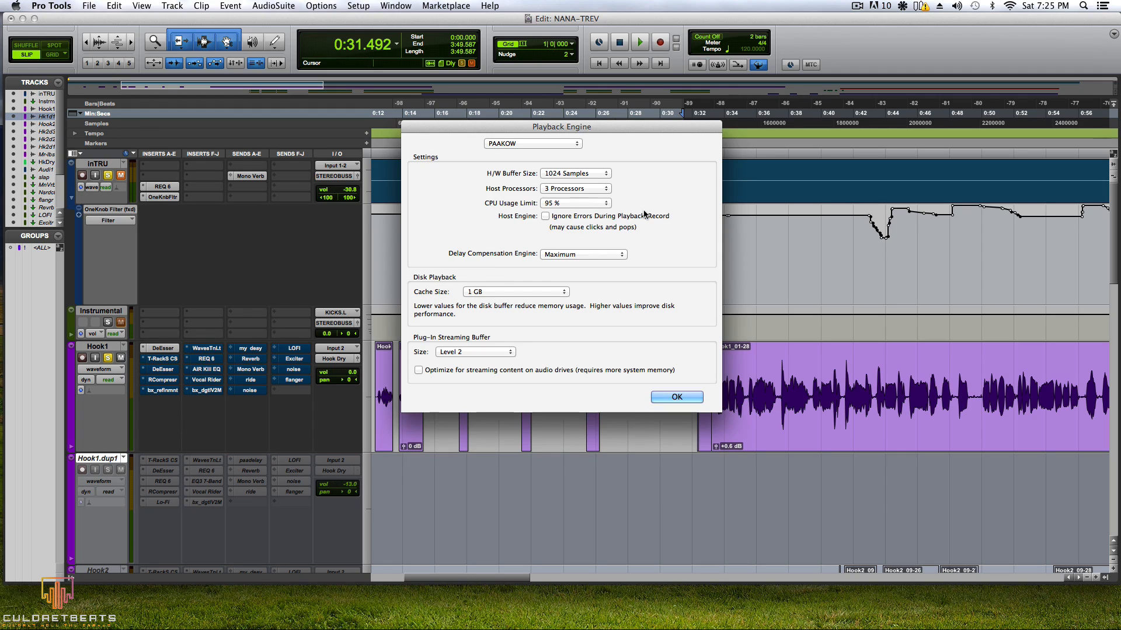
{"action": "left_click", "coordinate": [677, 398]}
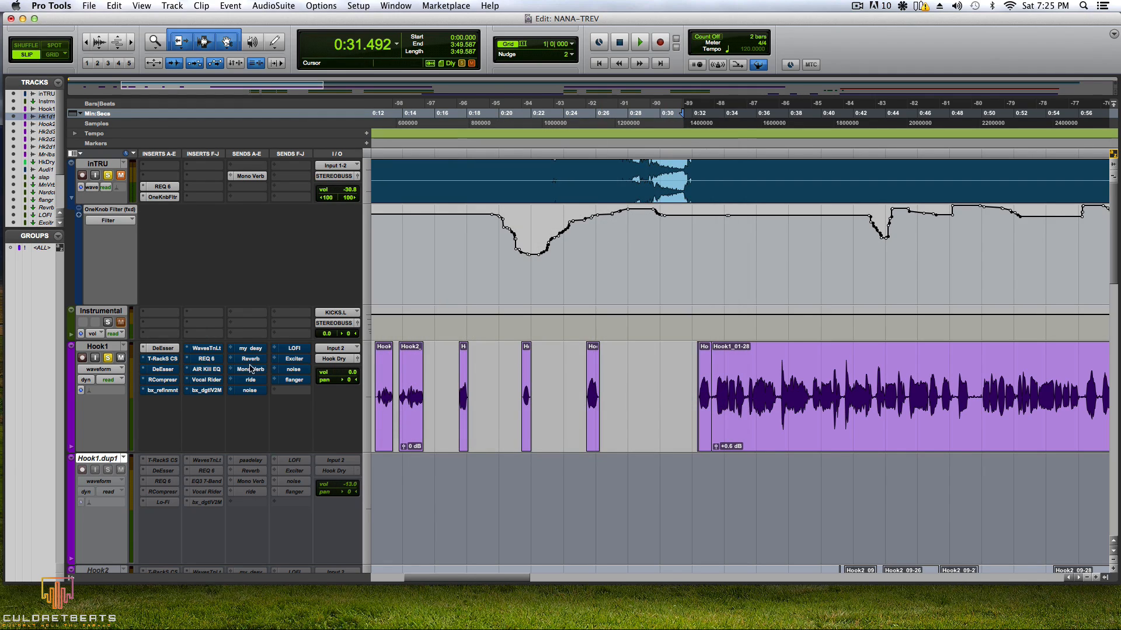
Step: Open the first DeEsser on Hook1, check its side-chain filter choices, and set the threshold to about -25.6 while playing the vocal
{"action": "left_click", "coordinate": [157, 349]}
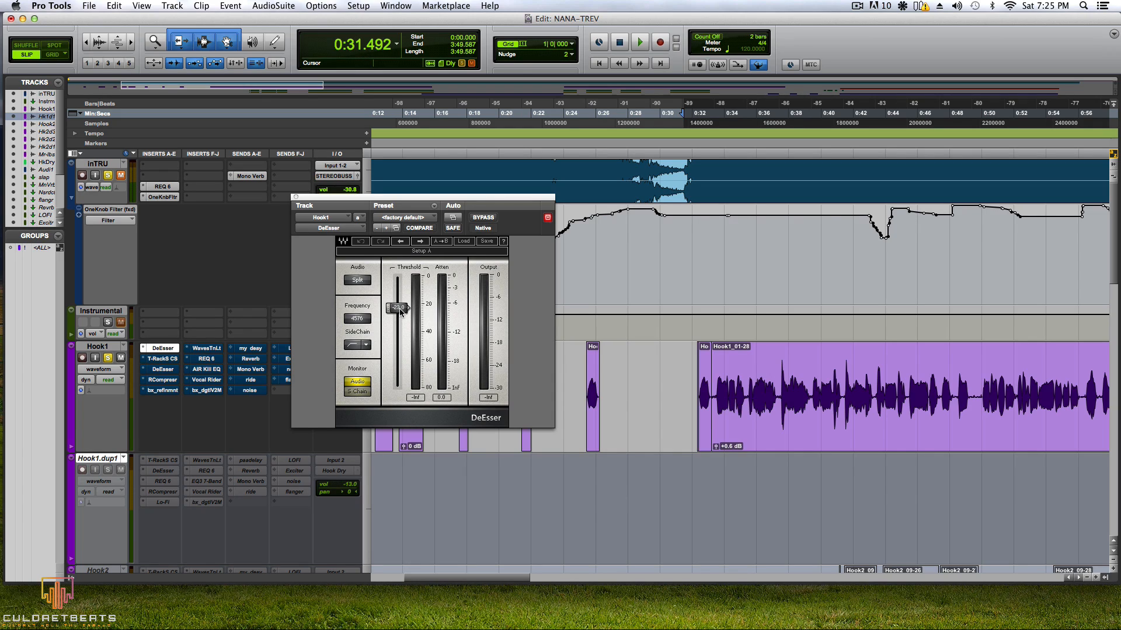
{"action": "left_click", "coordinate": [368, 346]}
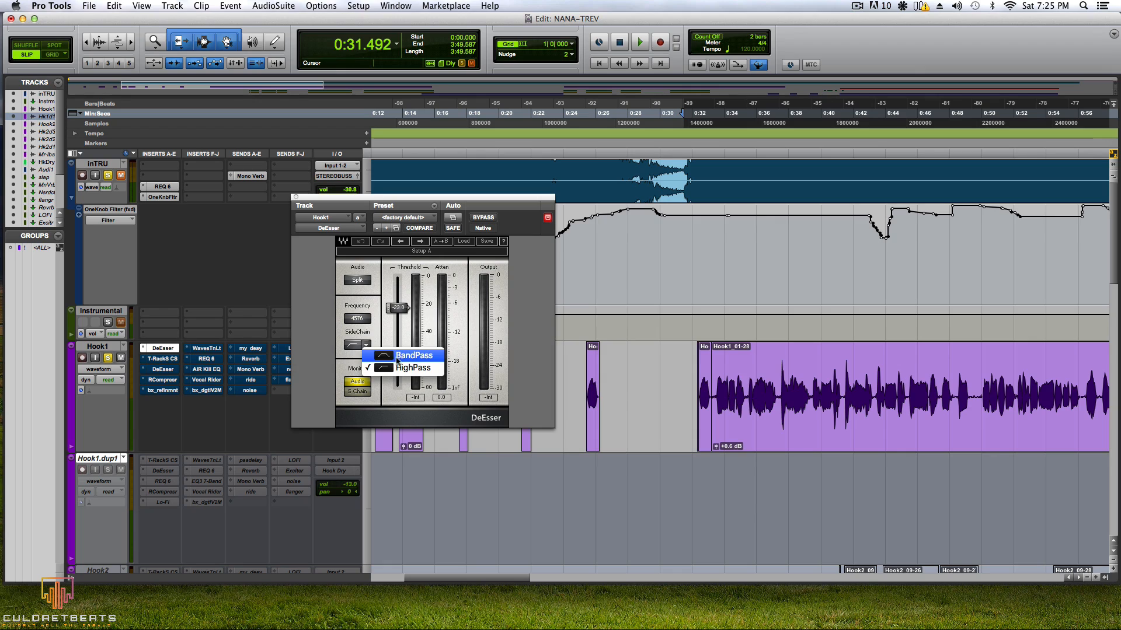
{"action": "left_click", "coordinate": [383, 316]}
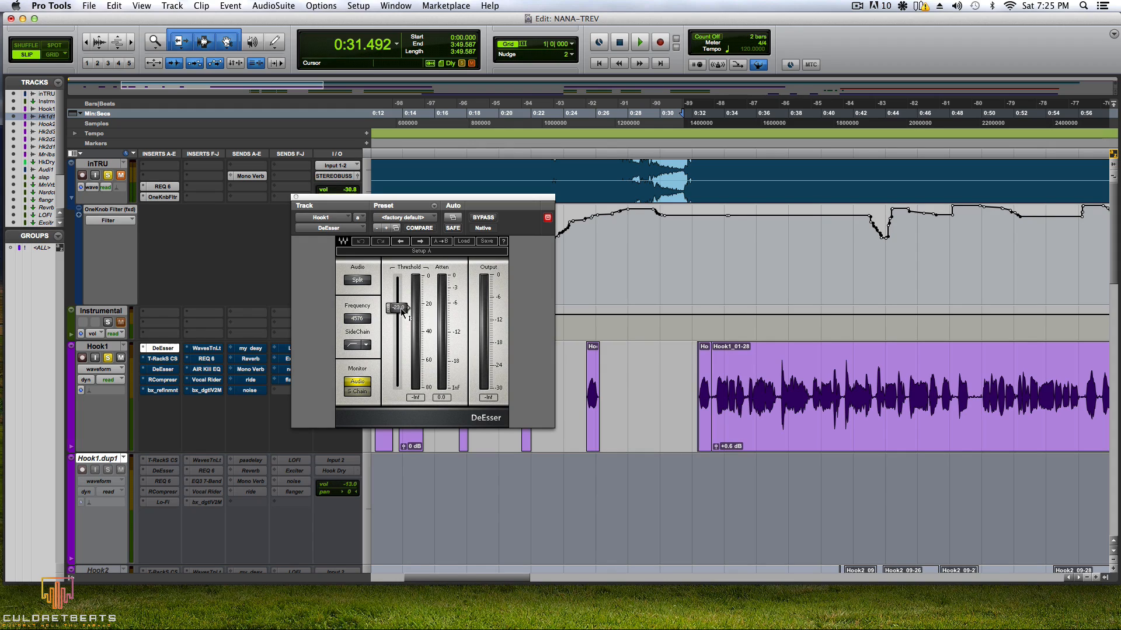
{"action": "mouse_move", "coordinate": [402, 312]}
{"action": "left_mouse_down"}
{"action": "mouse_move", "coordinate": [401, 327]}
{"action": "mouse_move", "coordinate": [398, 312]}
{"action": "left_mouse_up"}
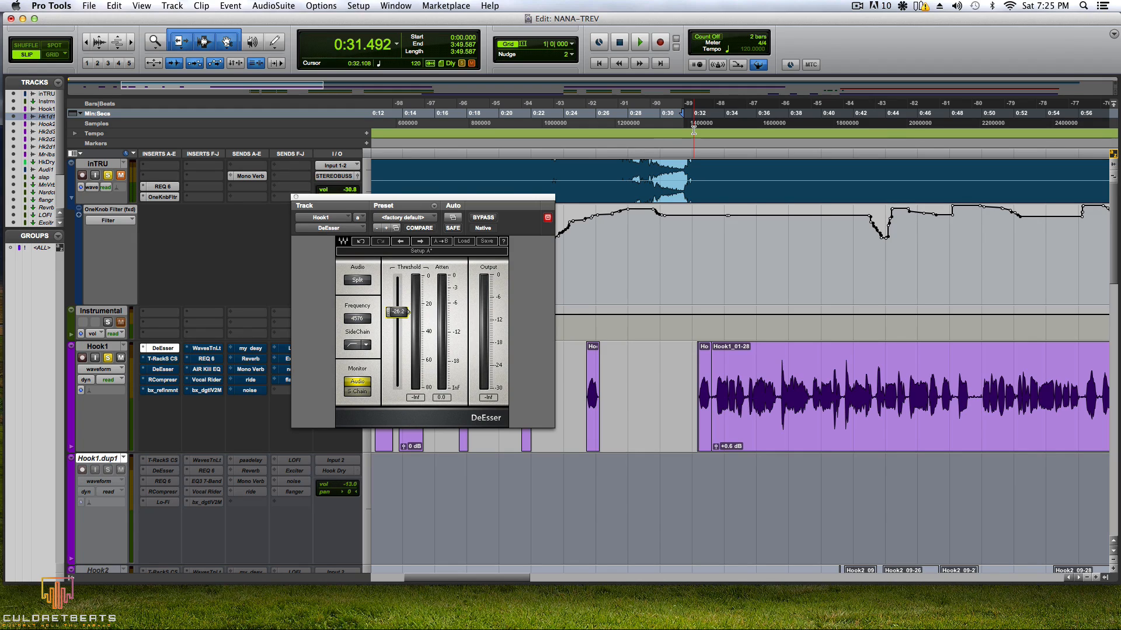
{"action": "key", "text": "space"}
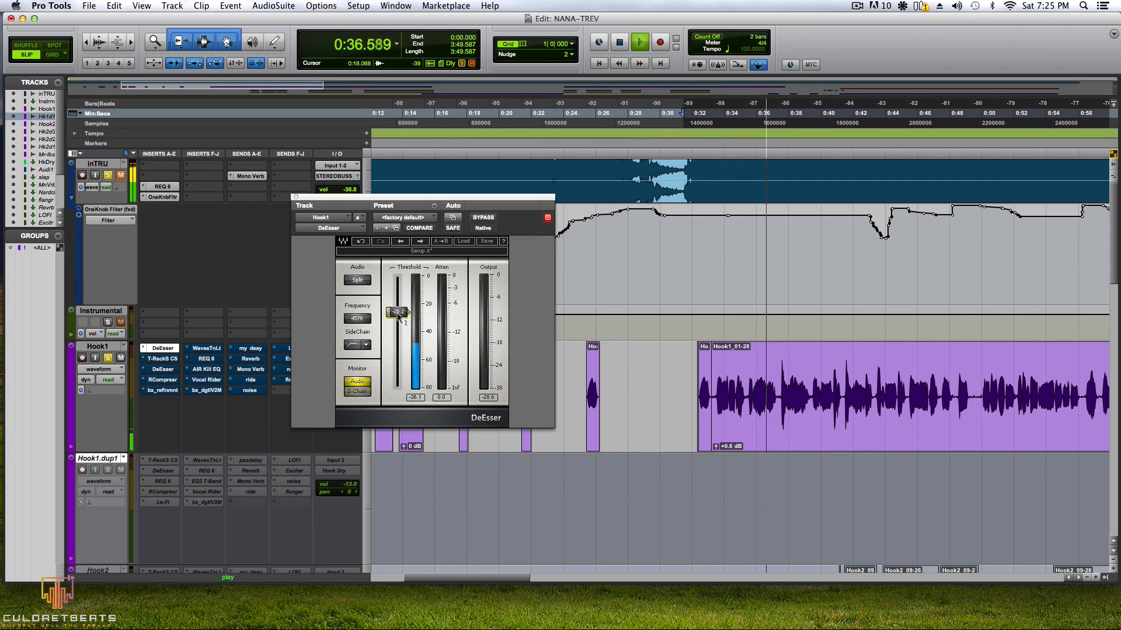
{"action": "mouse_move", "coordinate": [398, 313]}
{"action": "left_mouse_down"}
{"action": "mouse_move", "coordinate": [398, 277]}
{"action": "mouse_move", "coordinate": [408, 323]}
{"action": "mouse_move", "coordinate": [408, 311]}
{"action": "left_mouse_up"}
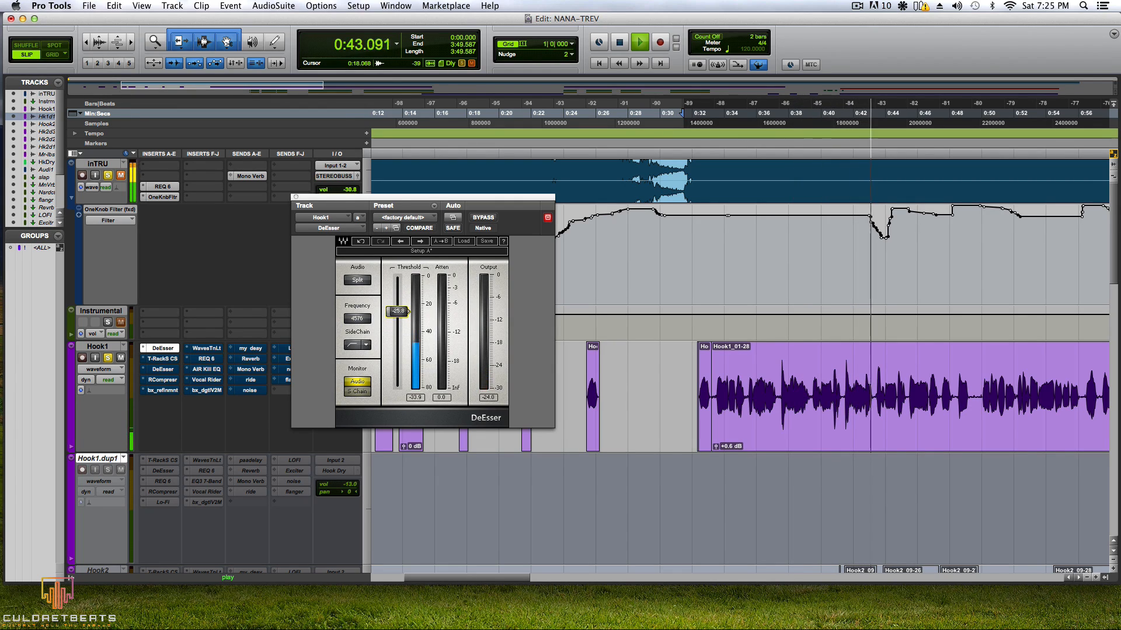
Step: Audition the DeEsser's side-chain signal, compare the vocal with the effect bypassed and active, and close the plug-in after stopping playback
{"action": "left_click", "coordinate": [358, 385]}
{"action": "left_click", "coordinate": [358, 391]}
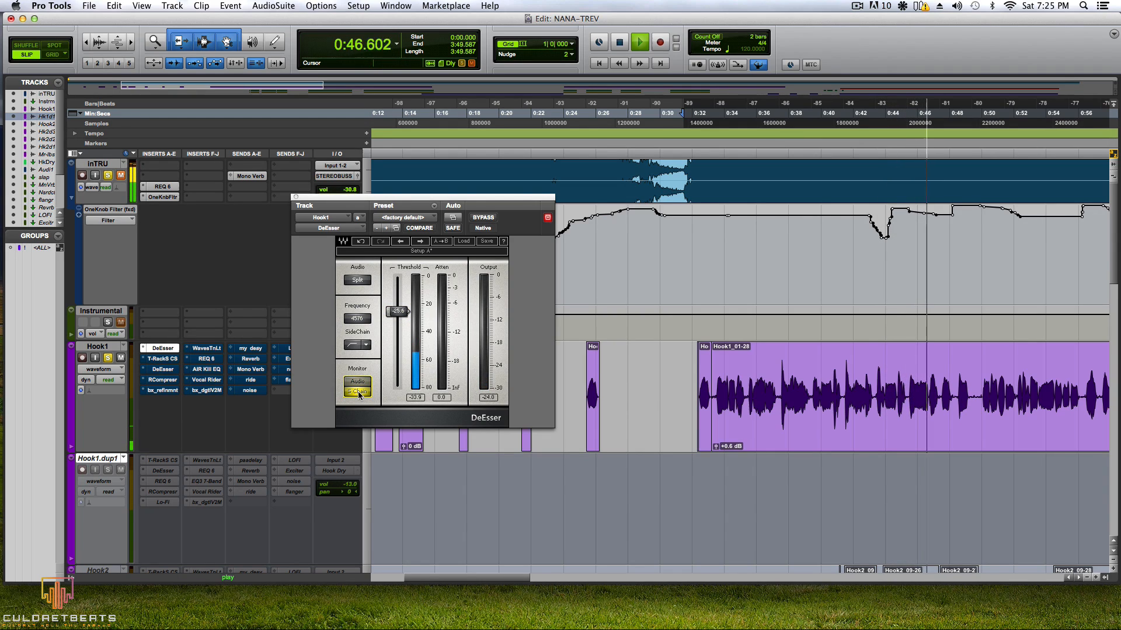
{"action": "left_click", "coordinate": [360, 383]}
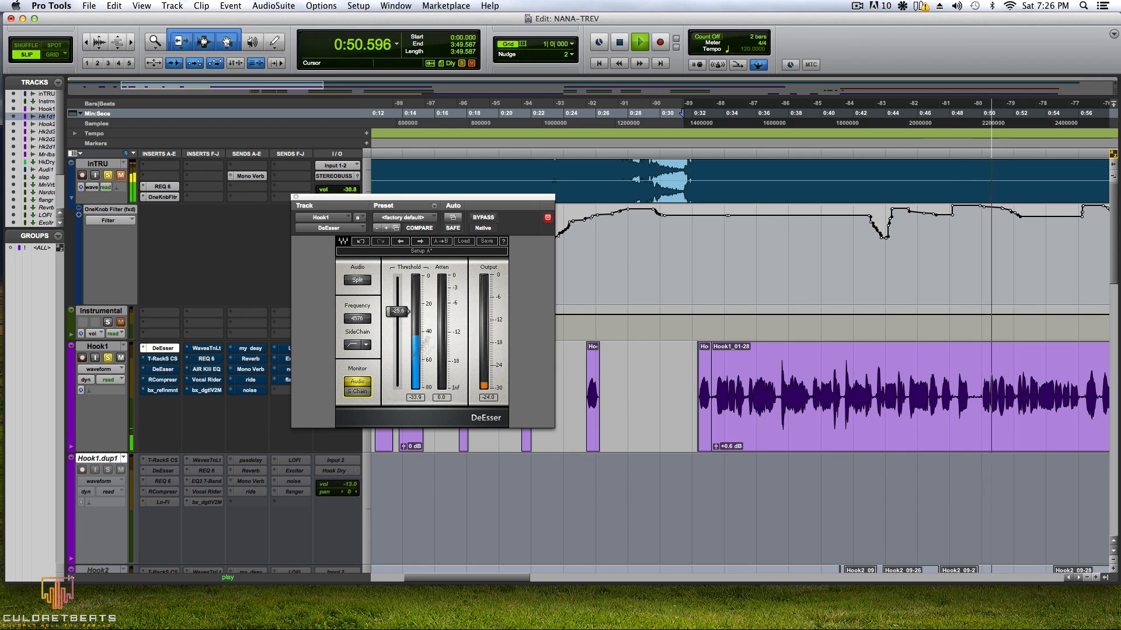
{"action": "left_click", "coordinate": [477, 218]}
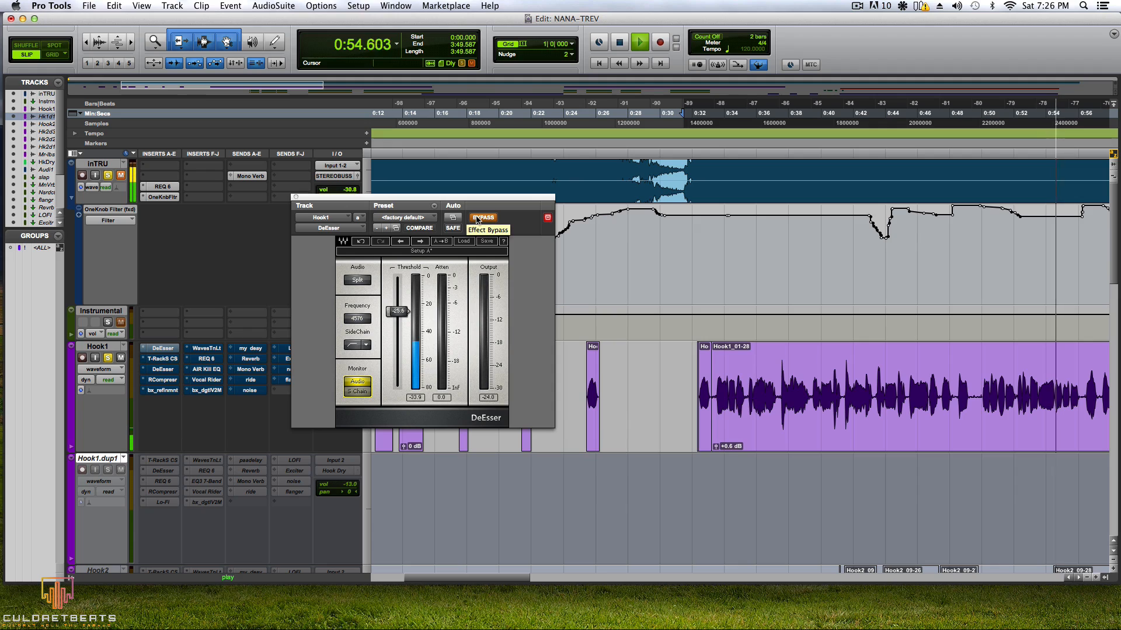
{"action": "left_click", "coordinate": [477, 218]}
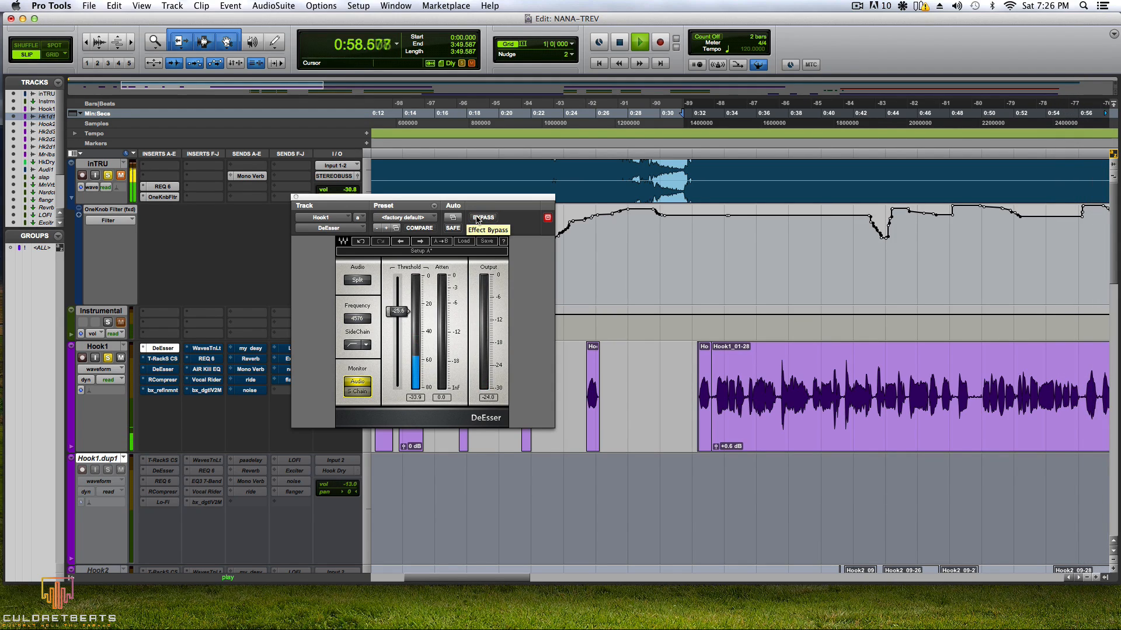
{"action": "key", "text": "space"}
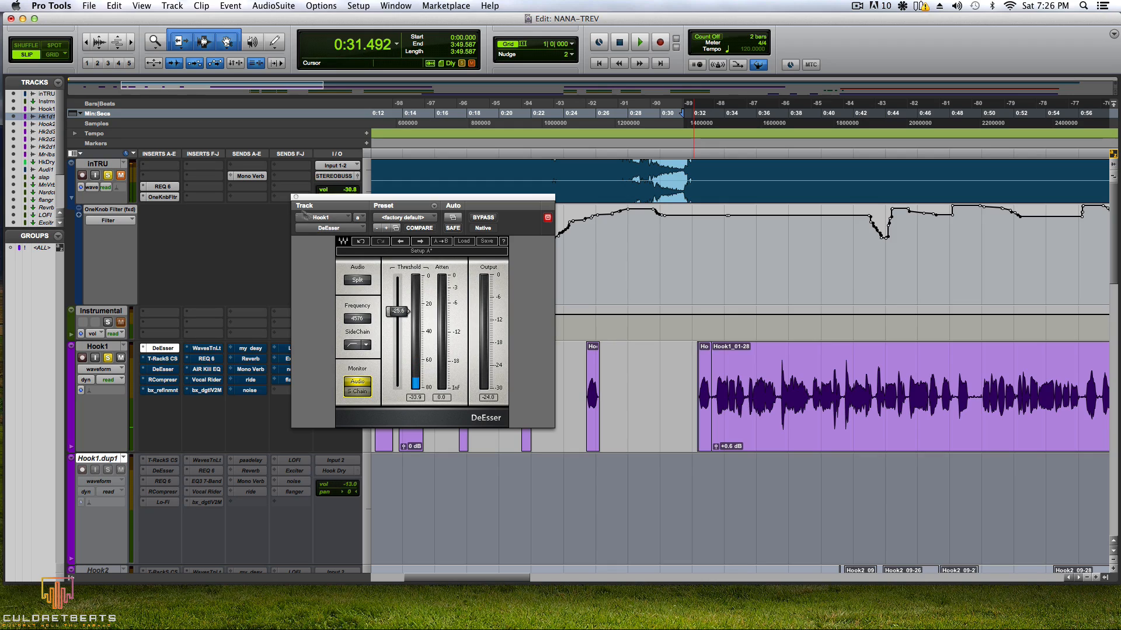
{"action": "left_click", "coordinate": [295, 197]}
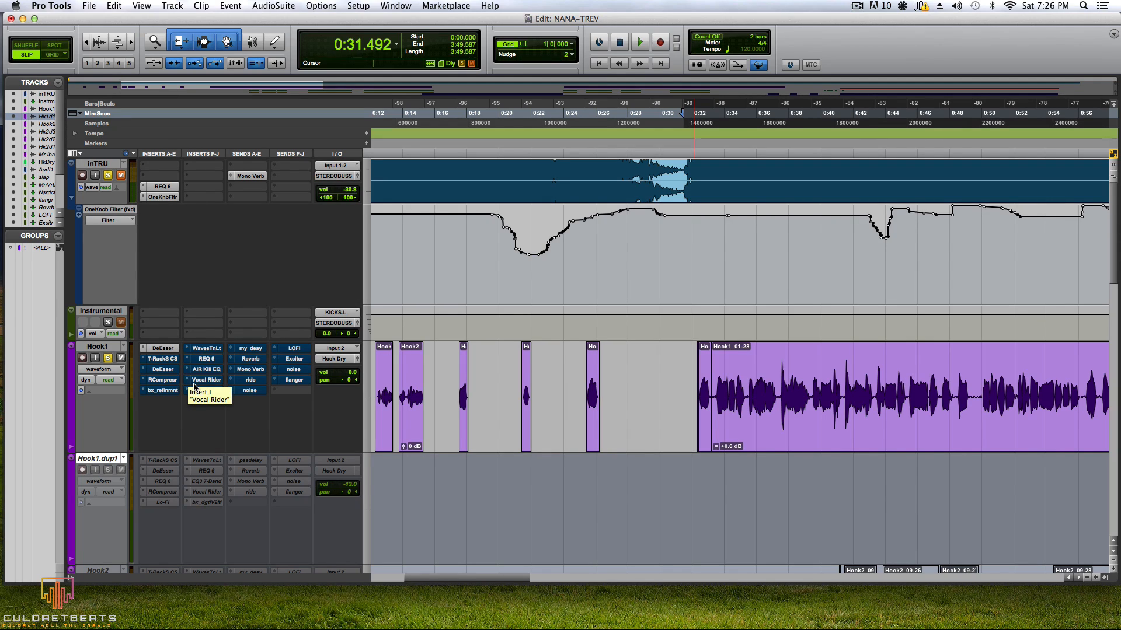
Step: Take the T-RackS CS insert on Hook1 out of bypass and open its window, positioned so the whole plug-in is visible
{"action": "right_click", "coordinate": [161, 361]}
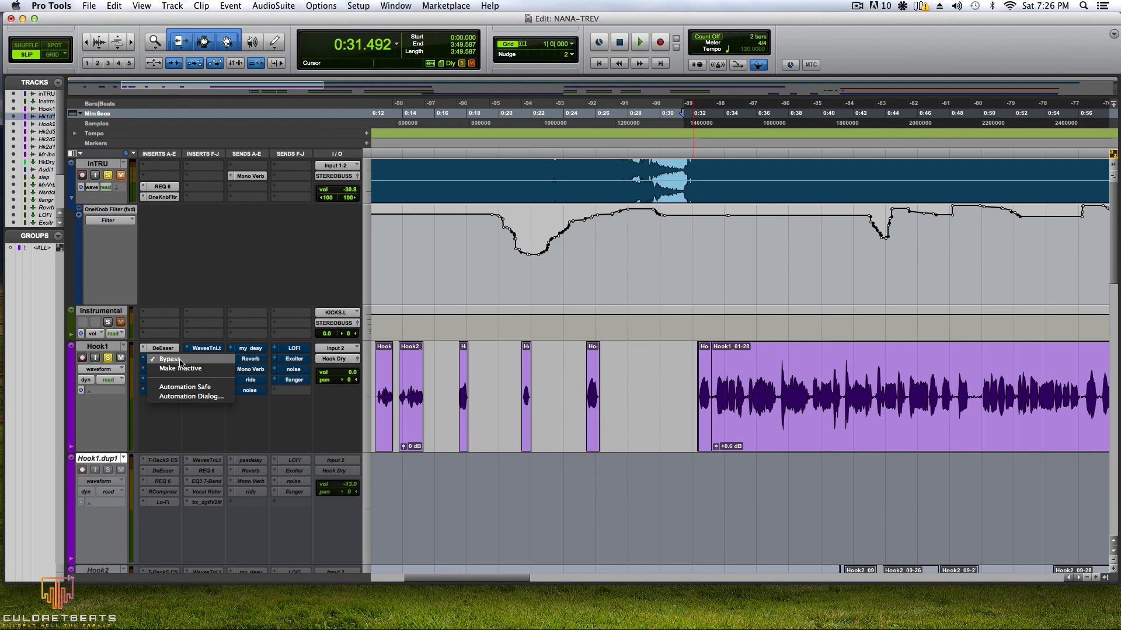
{"action": "left_click", "coordinate": [166, 362]}
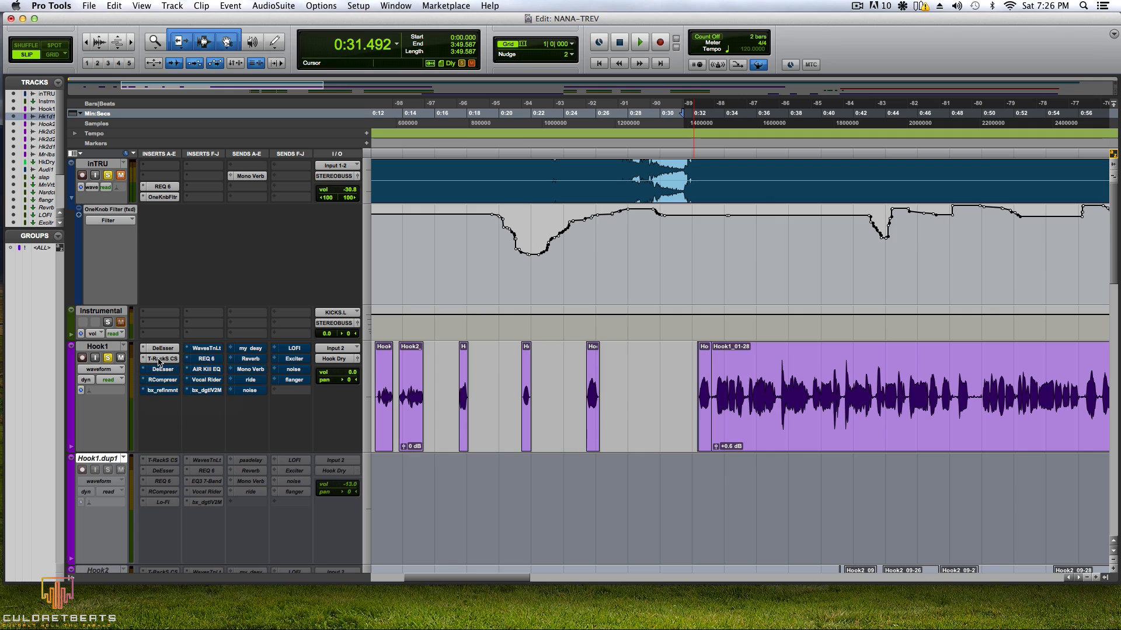
{"action": "left_click", "coordinate": [159, 362]}
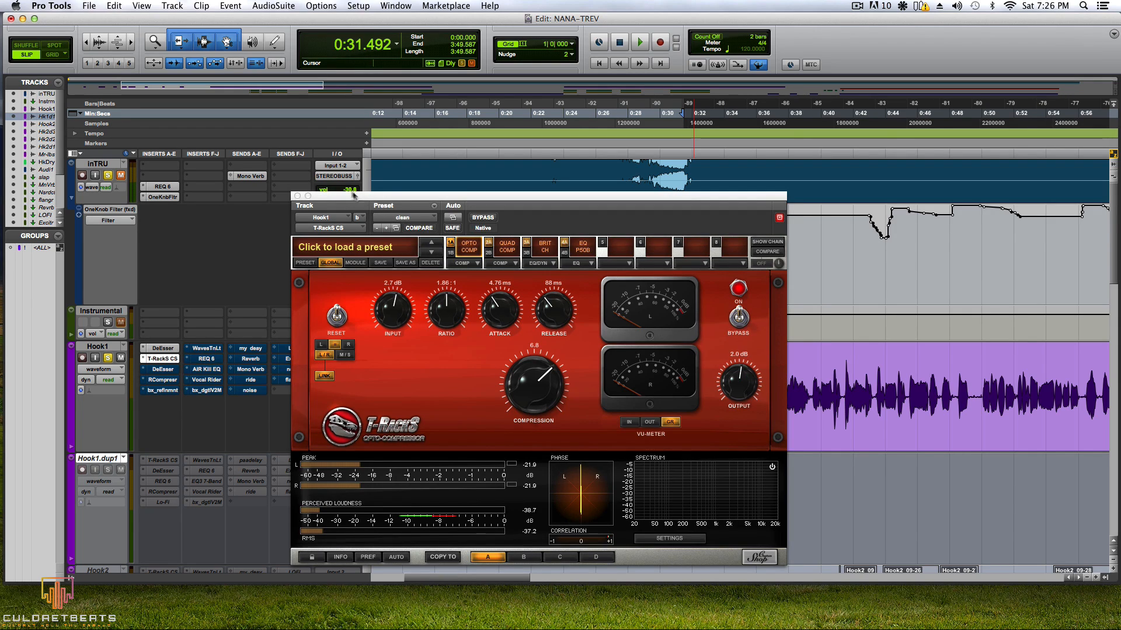
{"action": "left_click_drag", "start_coordinate": [397, 196], "coordinate": [342, 168]}
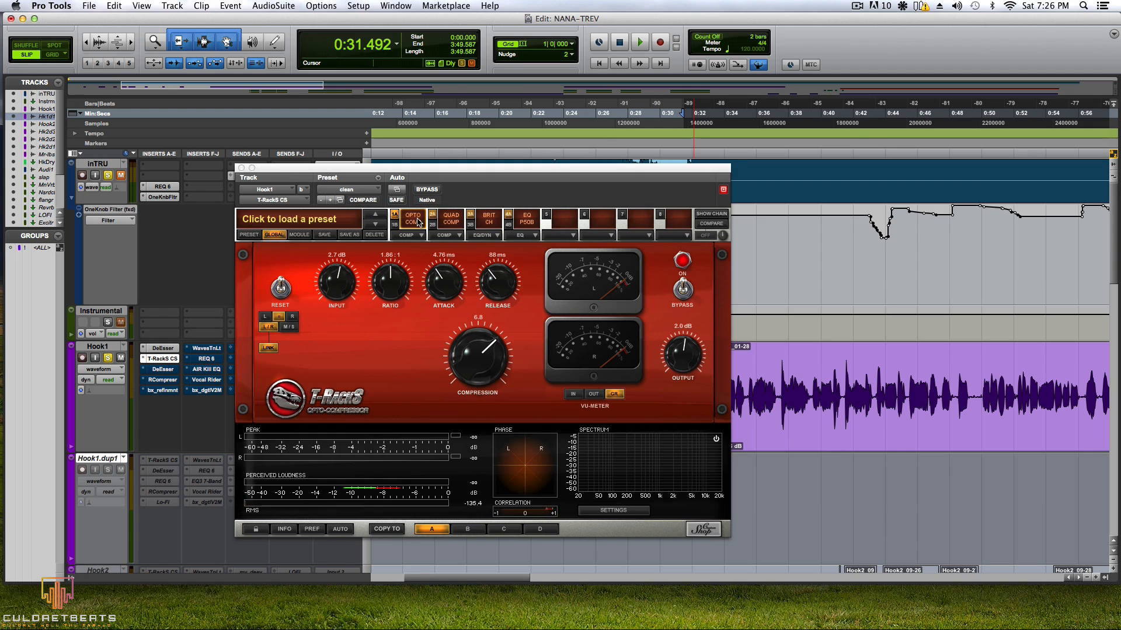
{"action": "mouse_move", "coordinate": [286, 168]}
{"action": "left_mouse_down"}
{"action": "mouse_move", "coordinate": [452, 247]}
{"action": "mouse_move", "coordinate": [277, 187]}
{"action": "left_mouse_up"}
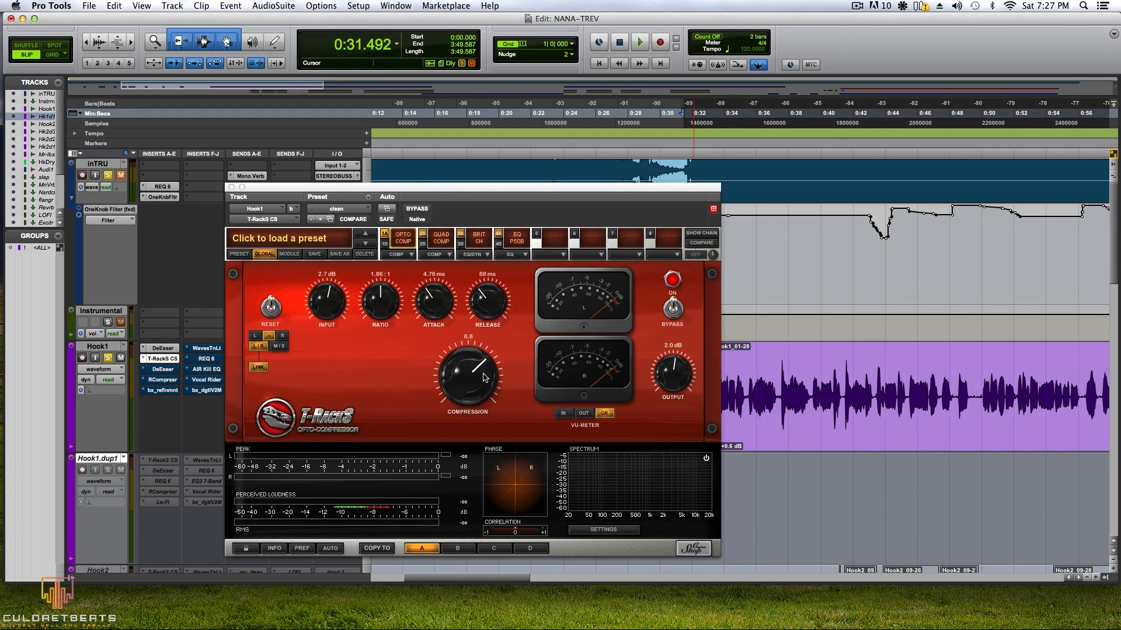
Step: Browse the dynamics modules available for the first T-RackS slot, keeping the Opto Compressor
{"action": "left_click", "coordinate": [403, 236]}
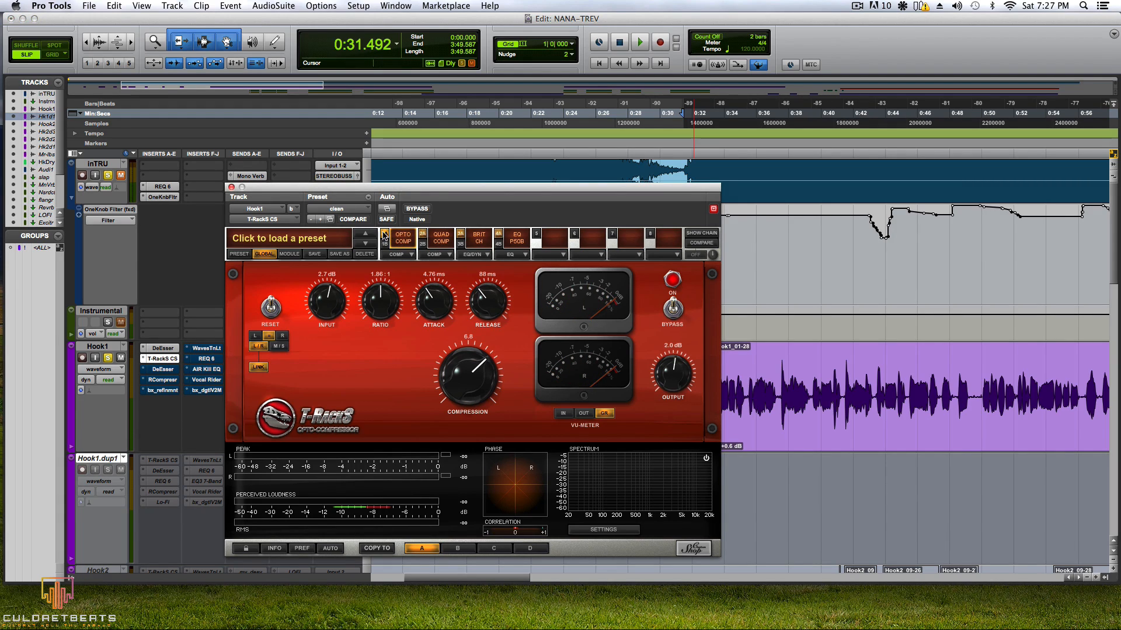
{"action": "left_click", "coordinate": [409, 255]}
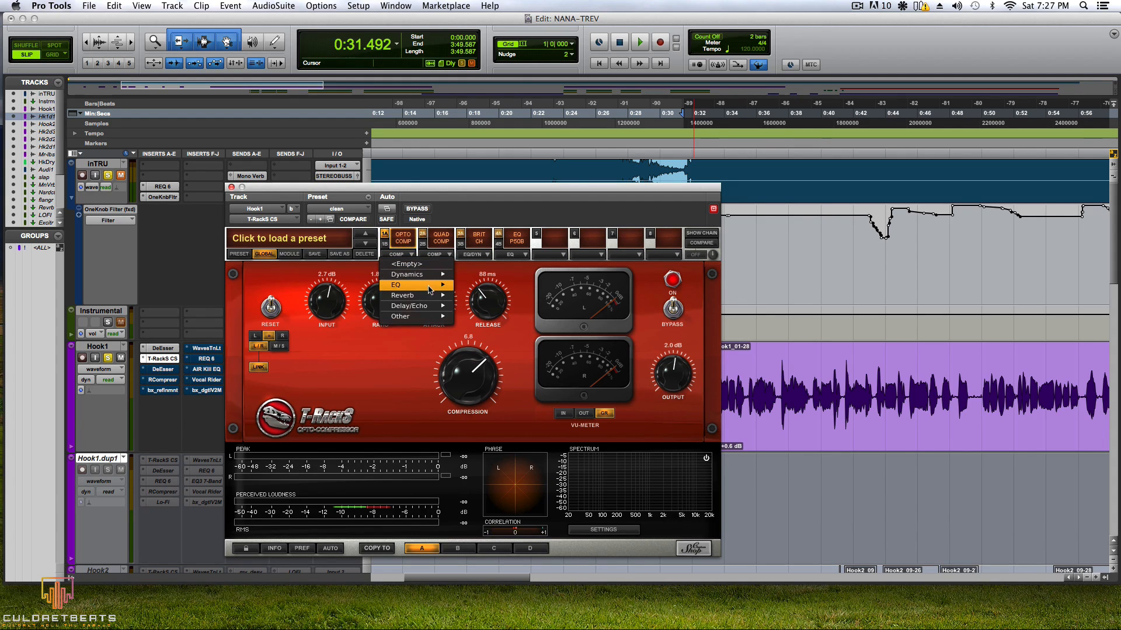
{"action": "mouse_move", "coordinate": [438, 279]}
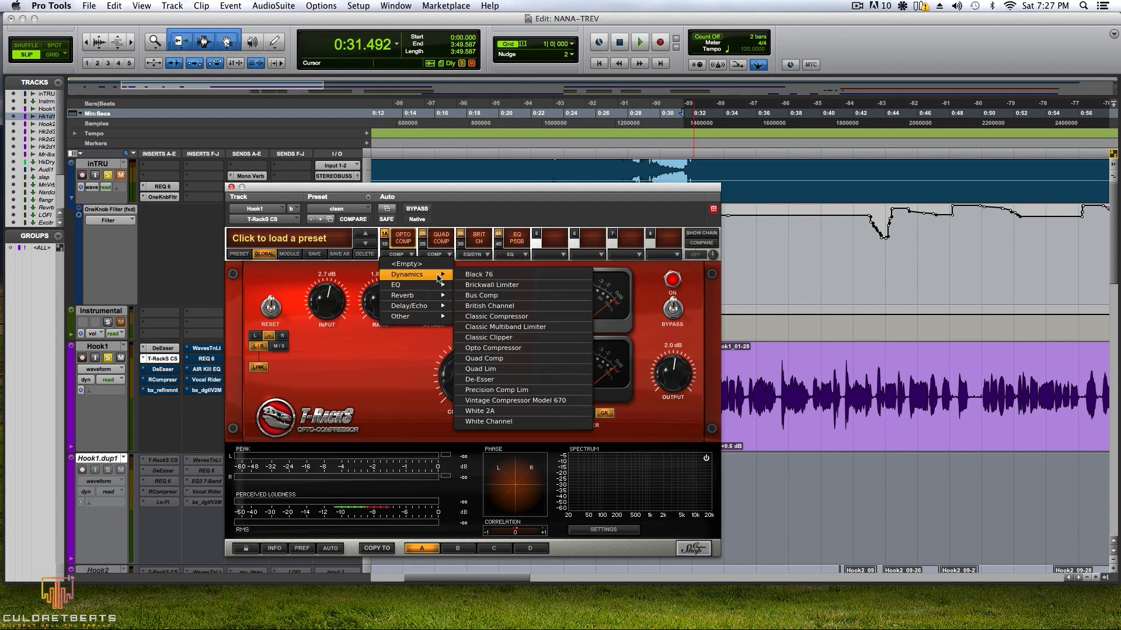
{"action": "left_click", "coordinate": [504, 350]}
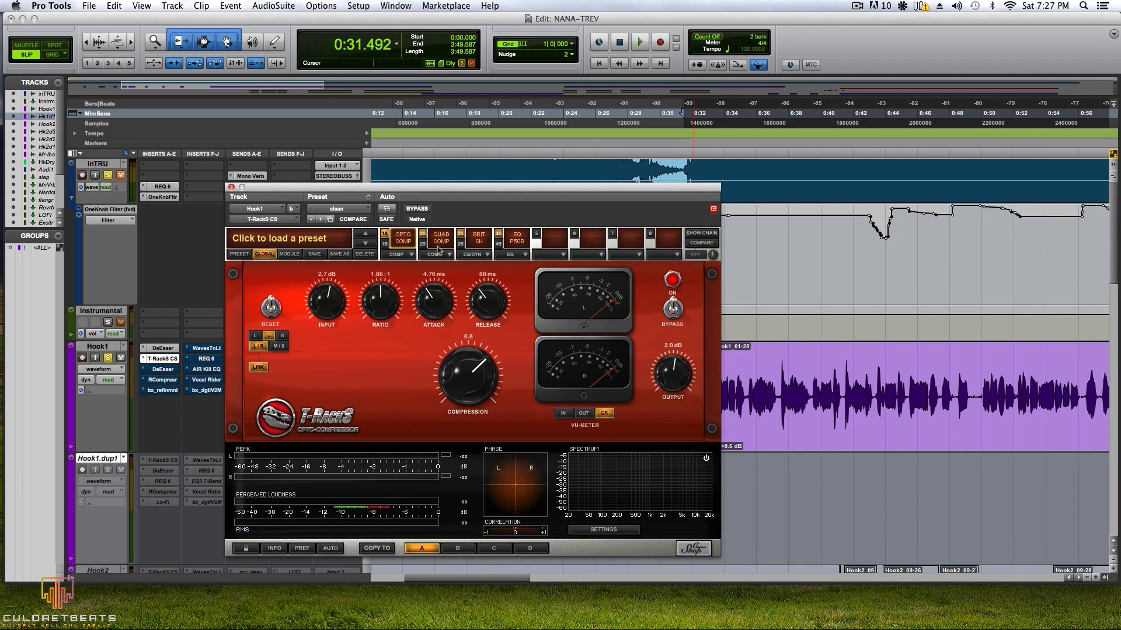
Step: Examine the Quad Comp module in the second T-RackS slot, leaving it switched on, and display the British Channel module's settings
{"action": "left_click", "coordinate": [421, 235]}
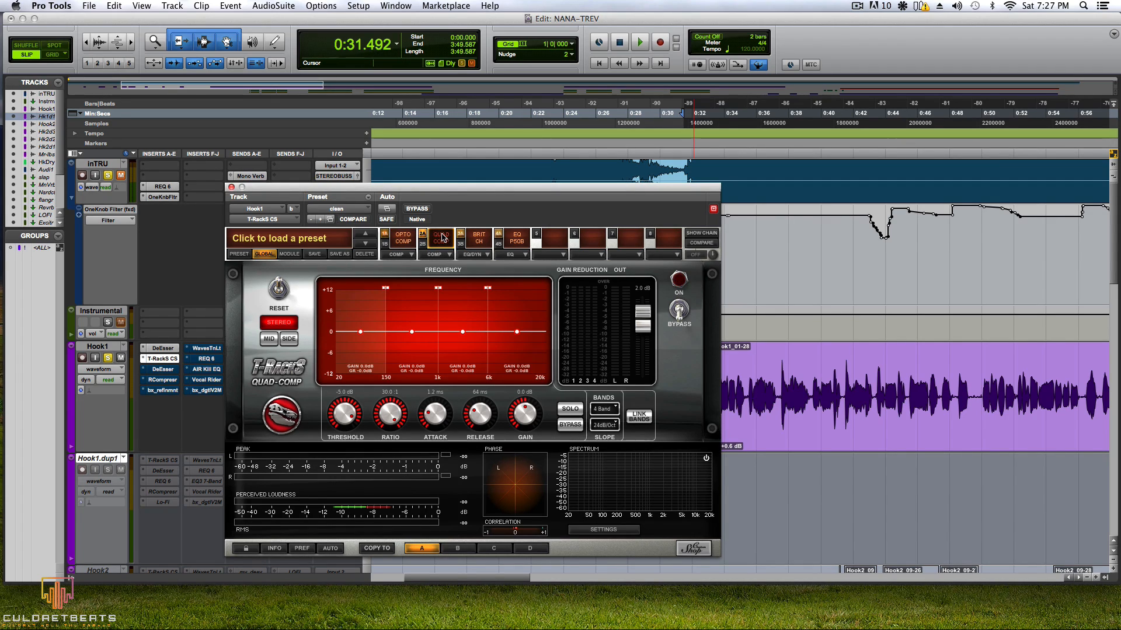
{"action": "left_click", "coordinate": [447, 239]}
{"action": "left_click", "coordinate": [443, 238]}
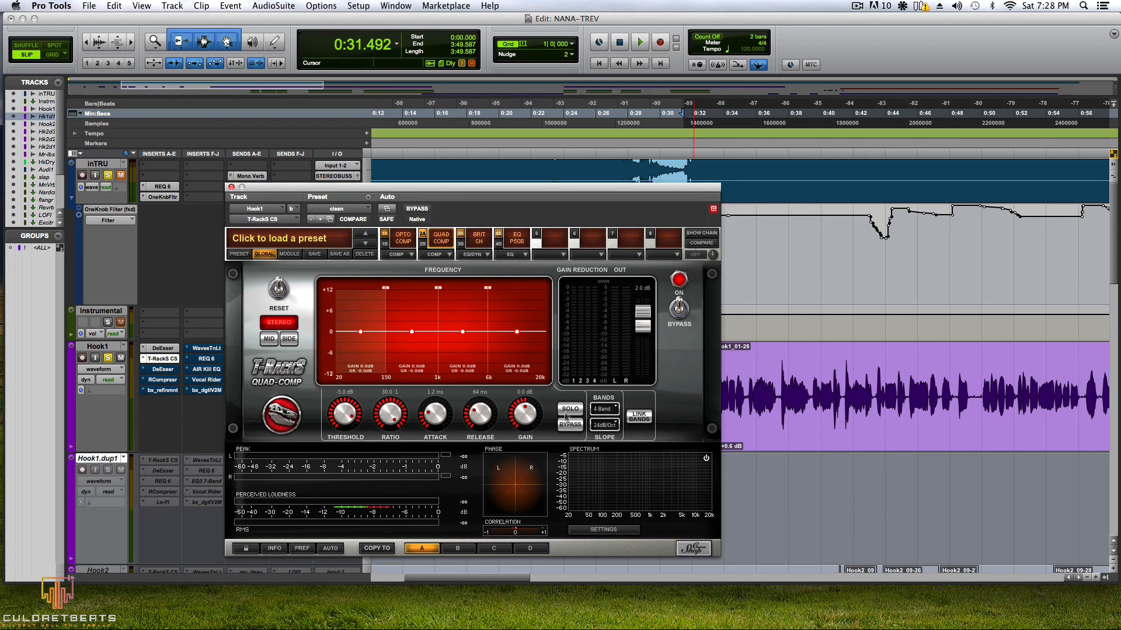
{"action": "left_click", "coordinate": [463, 235]}
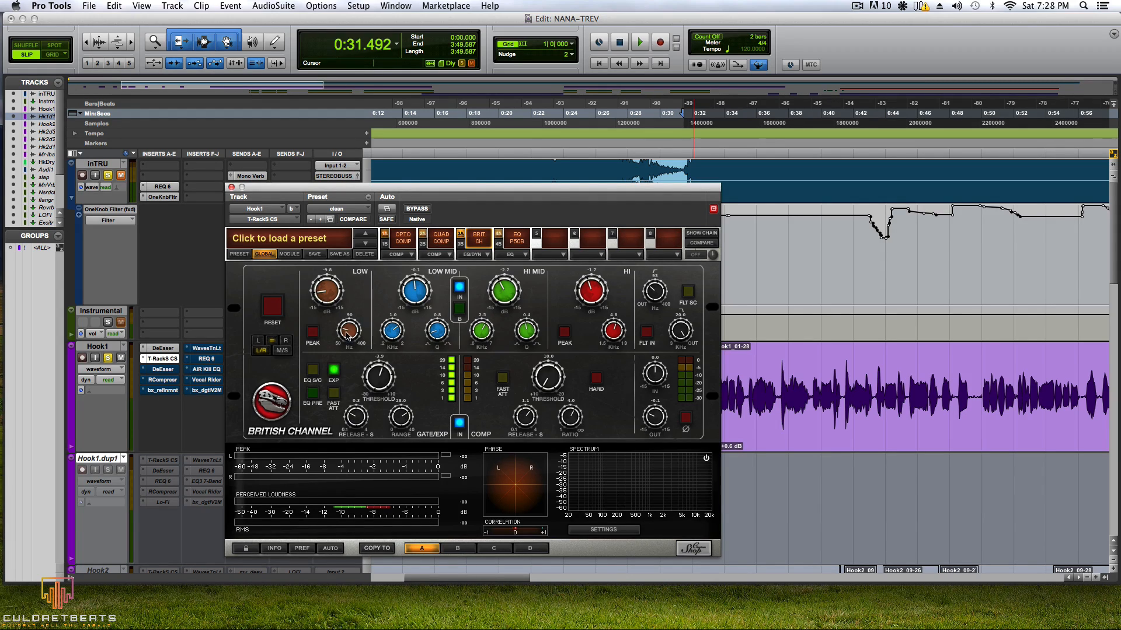
Step: Display the EQ P50B module in the fourth T-RackS slot, browse the alternative EQ modules while keeping EQ P50B, and close the plug-in
{"action": "left_click_drag", "start_coordinate": [349, 337], "coordinate": [349, 337]}
{"action": "left_click", "coordinate": [503, 236]}
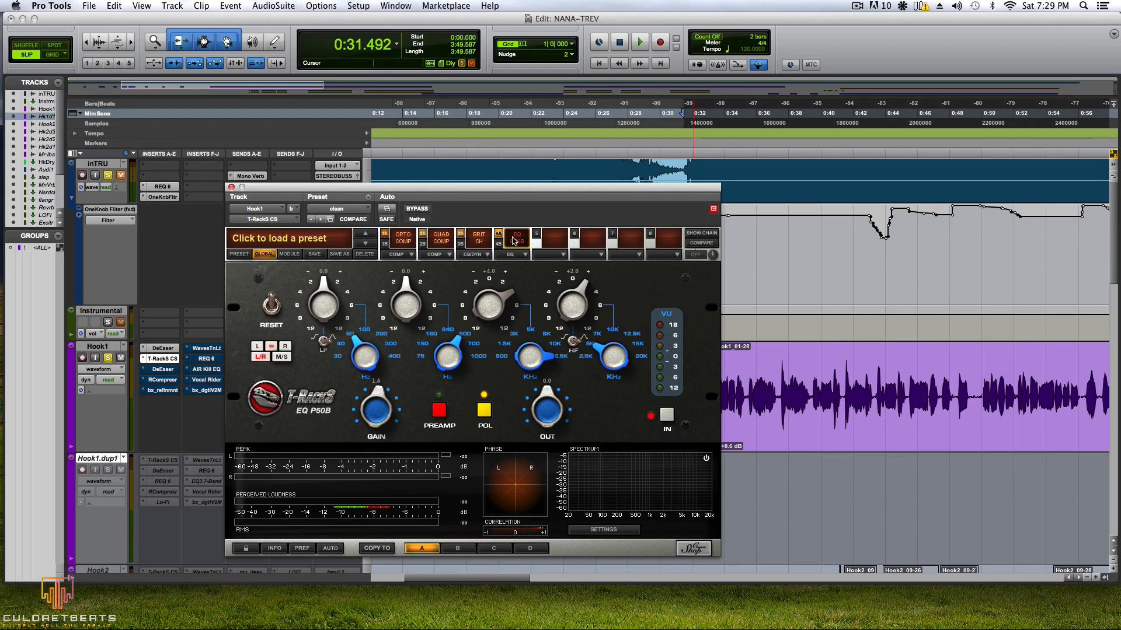
{"action": "left_click", "coordinate": [519, 255]}
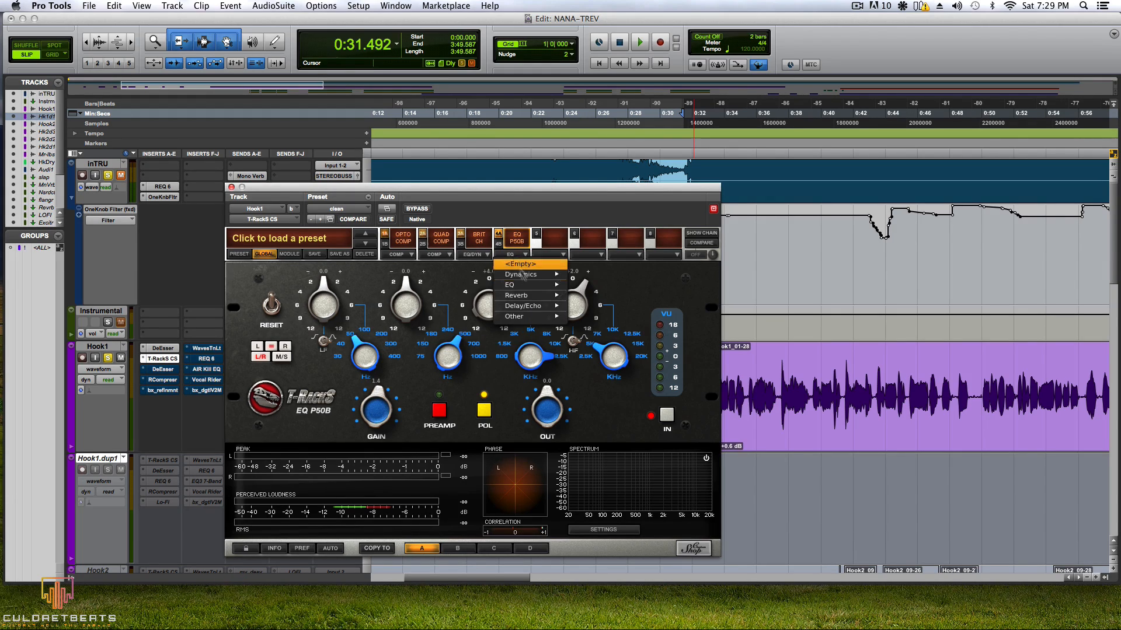
{"action": "mouse_move", "coordinate": [567, 276]}
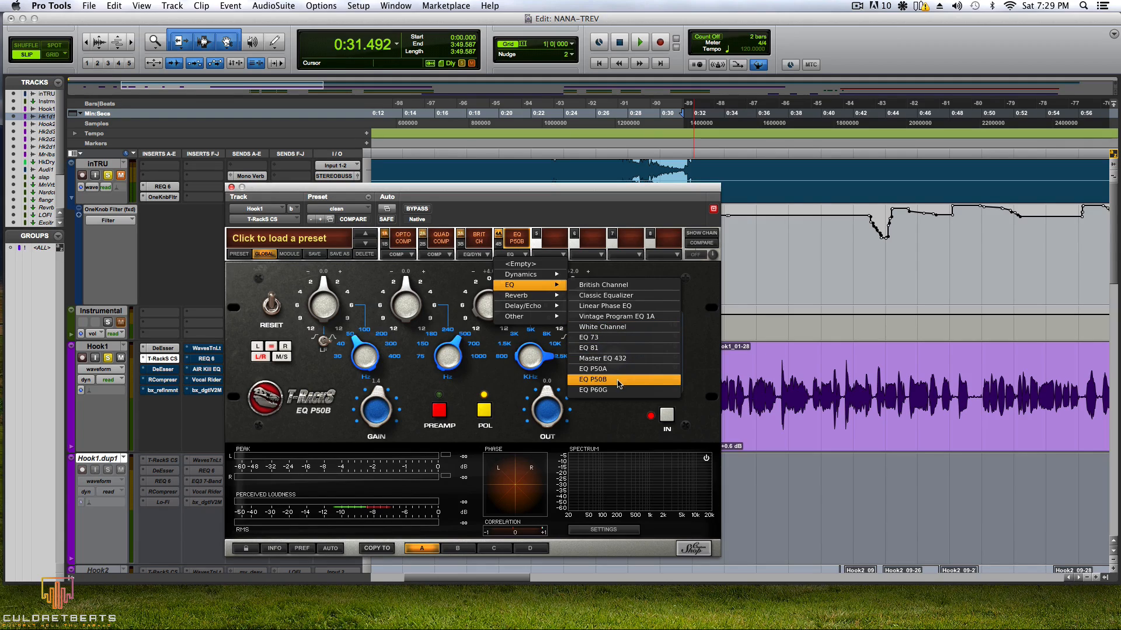
{"action": "left_click", "coordinate": [592, 379]}
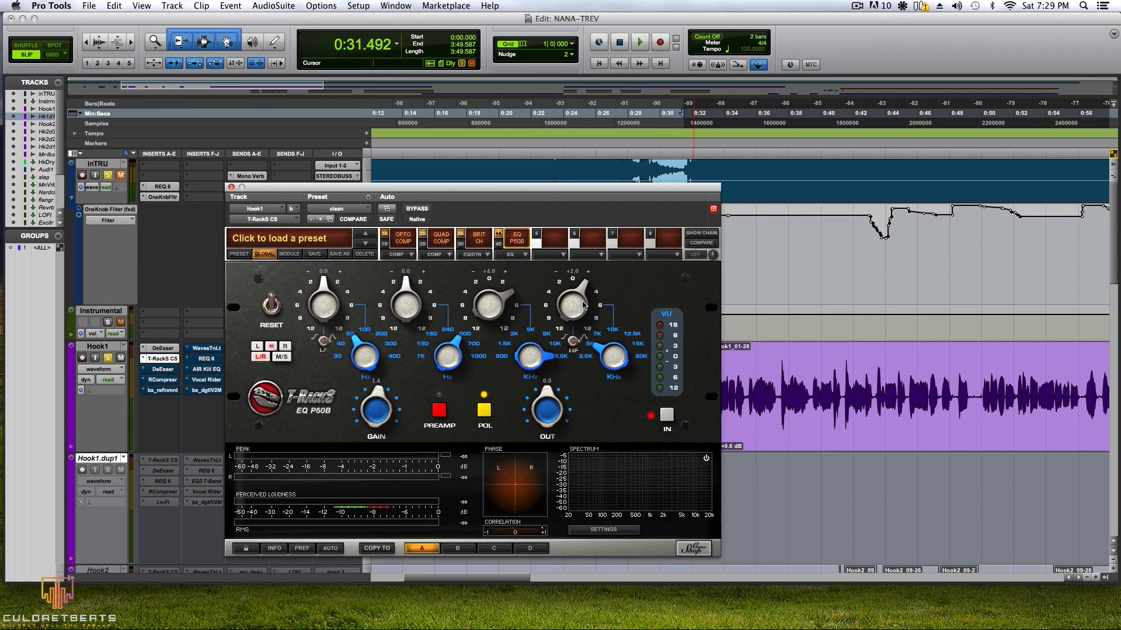
{"action": "left_click", "coordinate": [231, 188]}
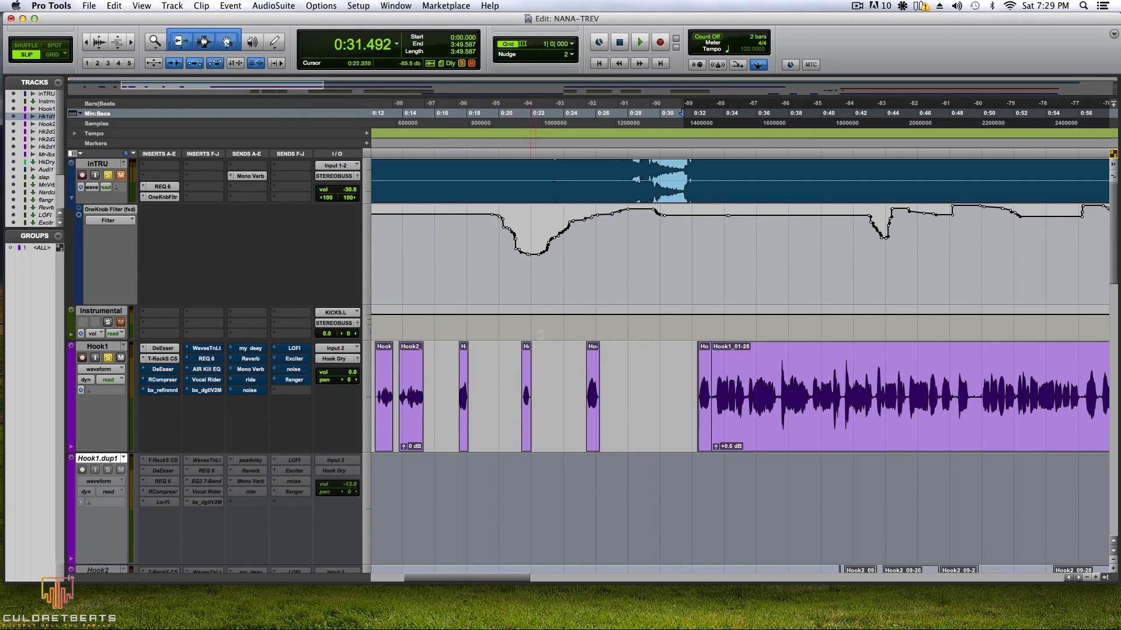
Step: Compare the Hook1 vocal in playback with T-RackS CS bypassed and active, reopening the plug-in window before stopping
{"action": "right_click", "coordinate": [159, 359]}
{"action": "left_click", "coordinate": [167, 360]}
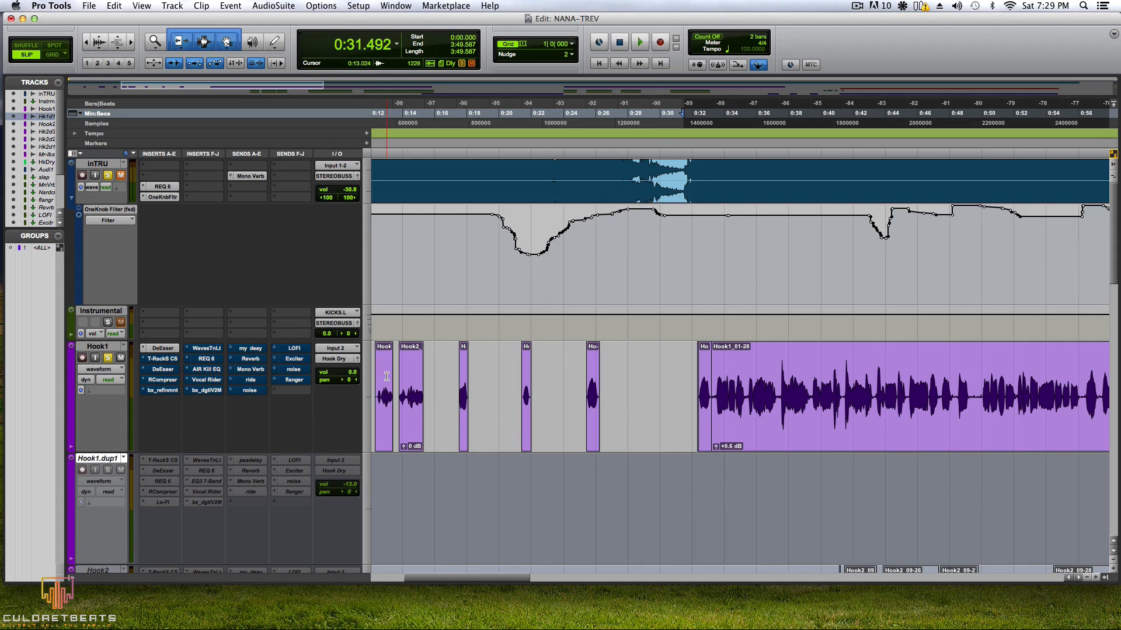
{"action": "key", "text": "space"}
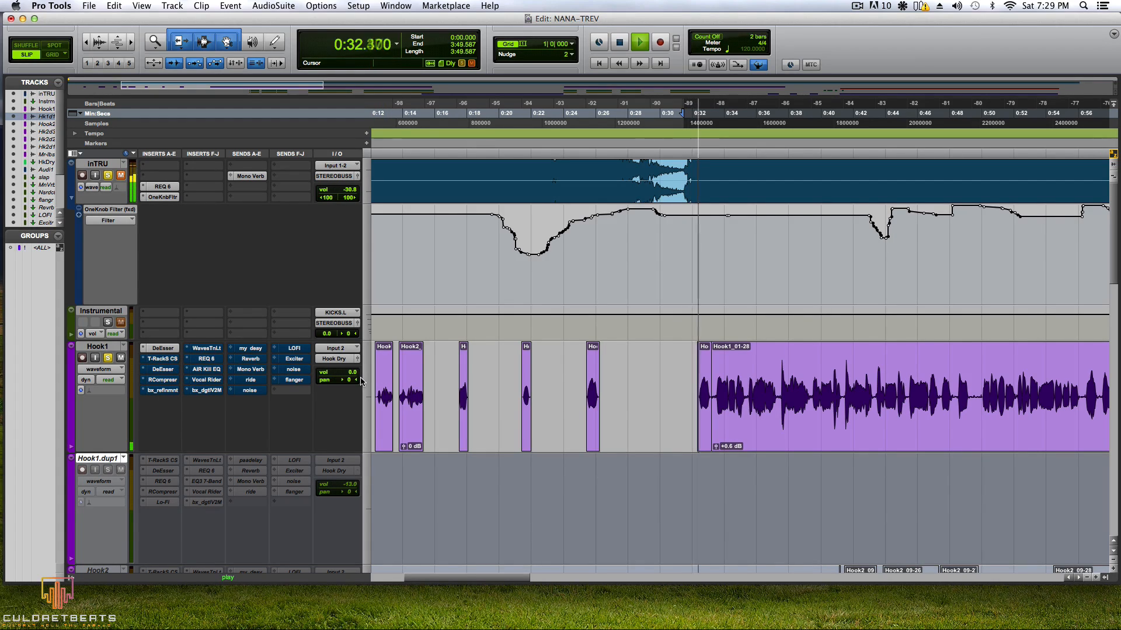
{"action": "key", "text": "space"}
{"action": "right_click", "coordinate": [155, 361]}
{"action": "left_click", "coordinate": [159, 363]}
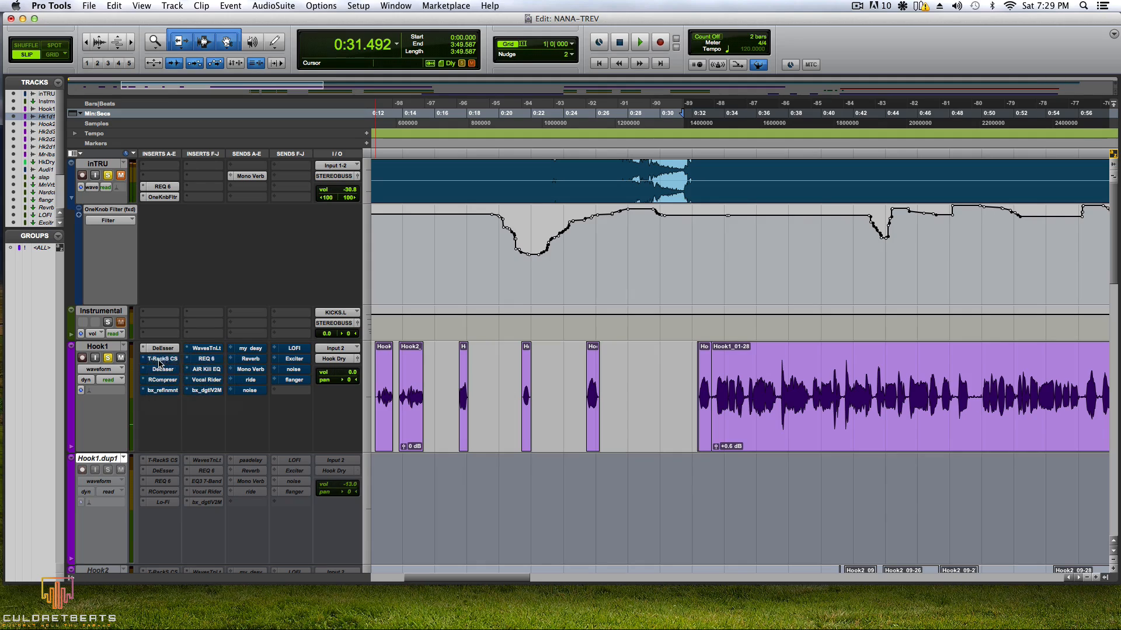
{"action": "key", "text": "space"}
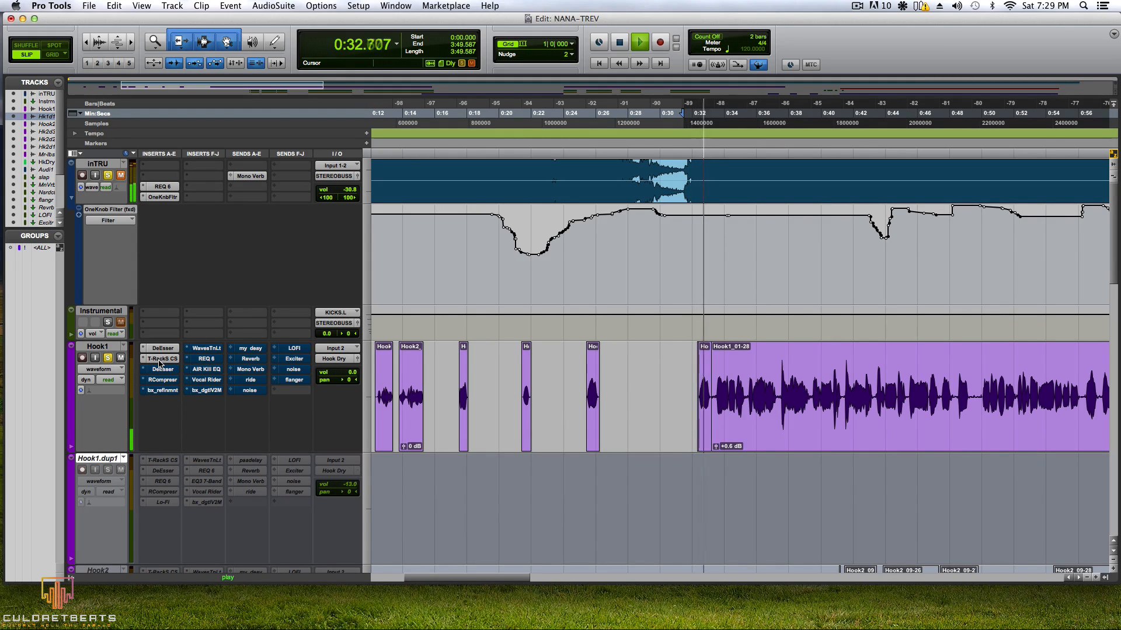
{"action": "left_click", "coordinate": [159, 363]}
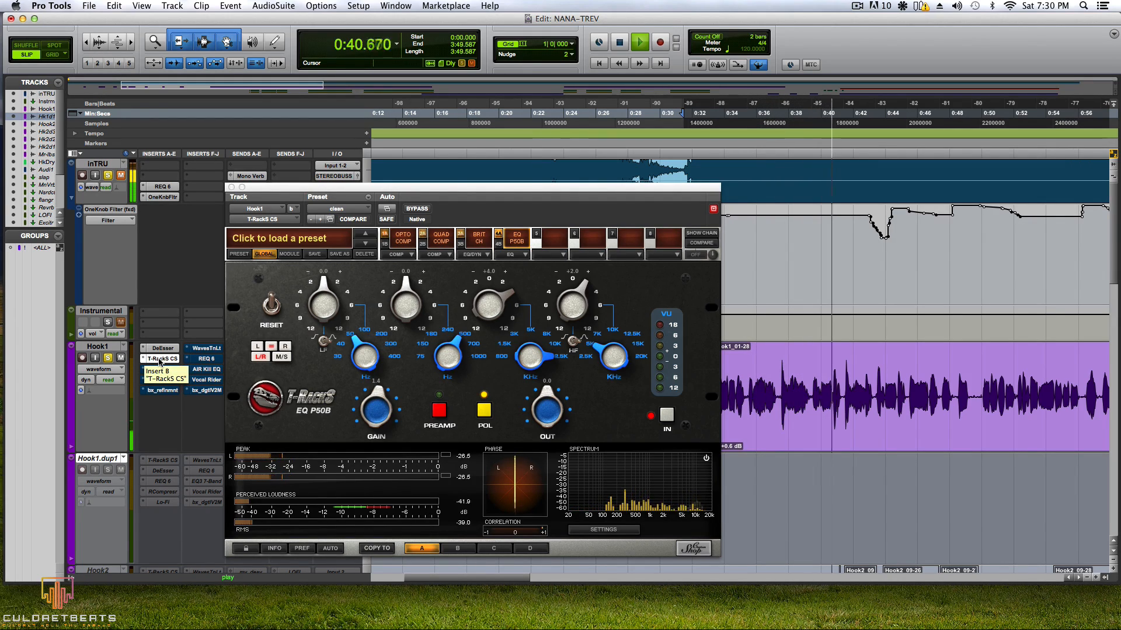
{"action": "key", "text": "space"}
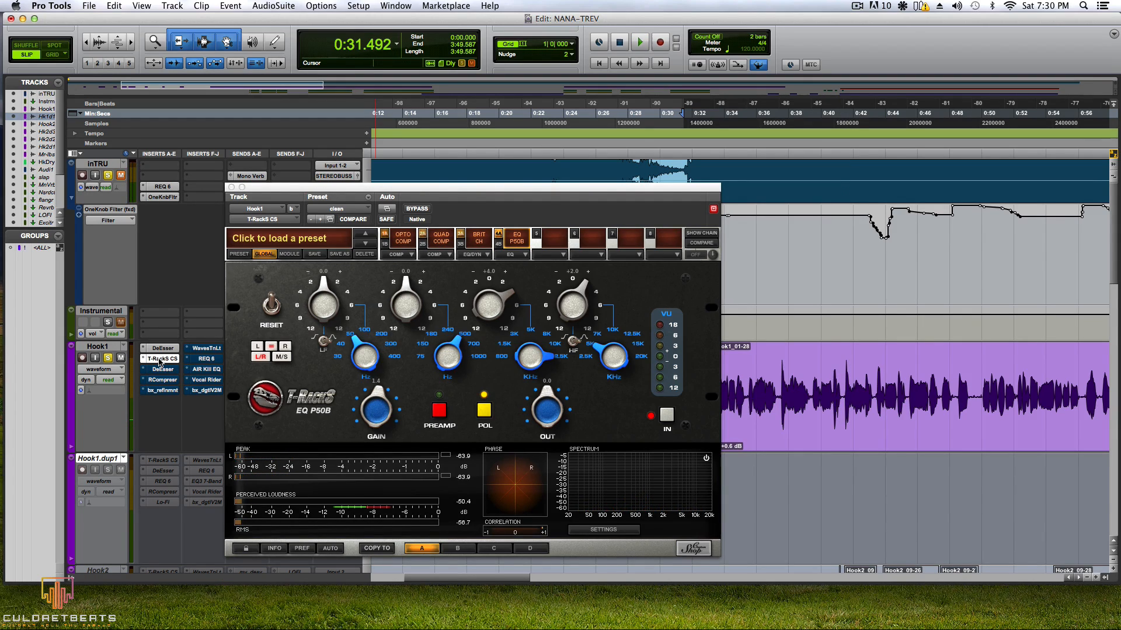
Step: Review the T-RackS chain's Quad Comp, British Channel and EQ P50B modules in turn
{"action": "left_click", "coordinate": [425, 237]}
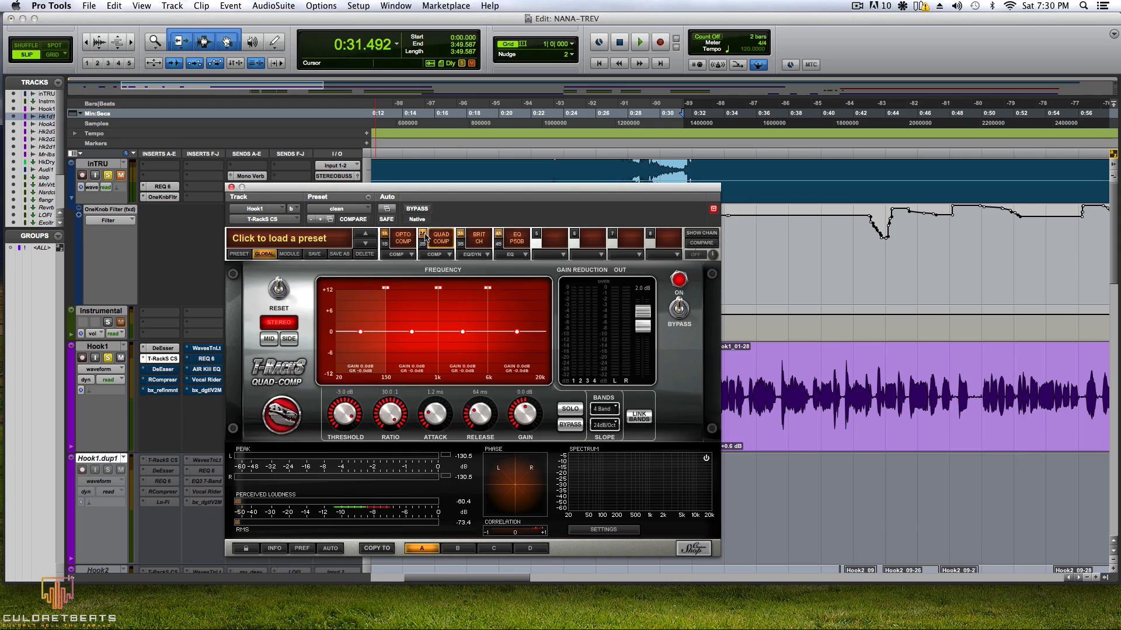
{"action": "left_click", "coordinate": [461, 237]}
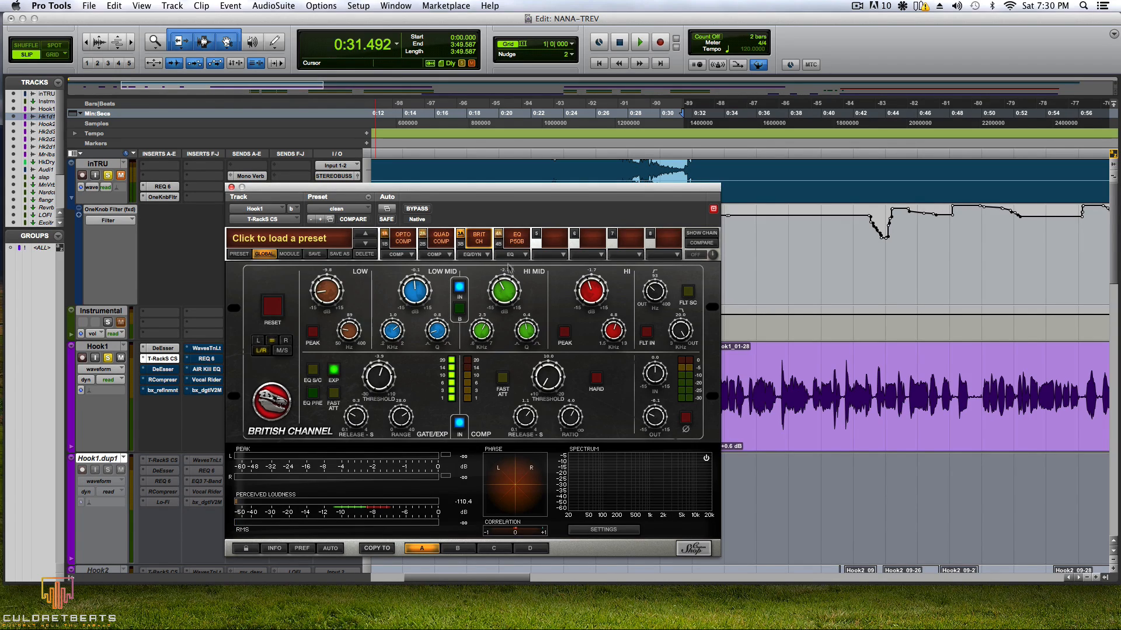
{"action": "left_click", "coordinate": [499, 237]}
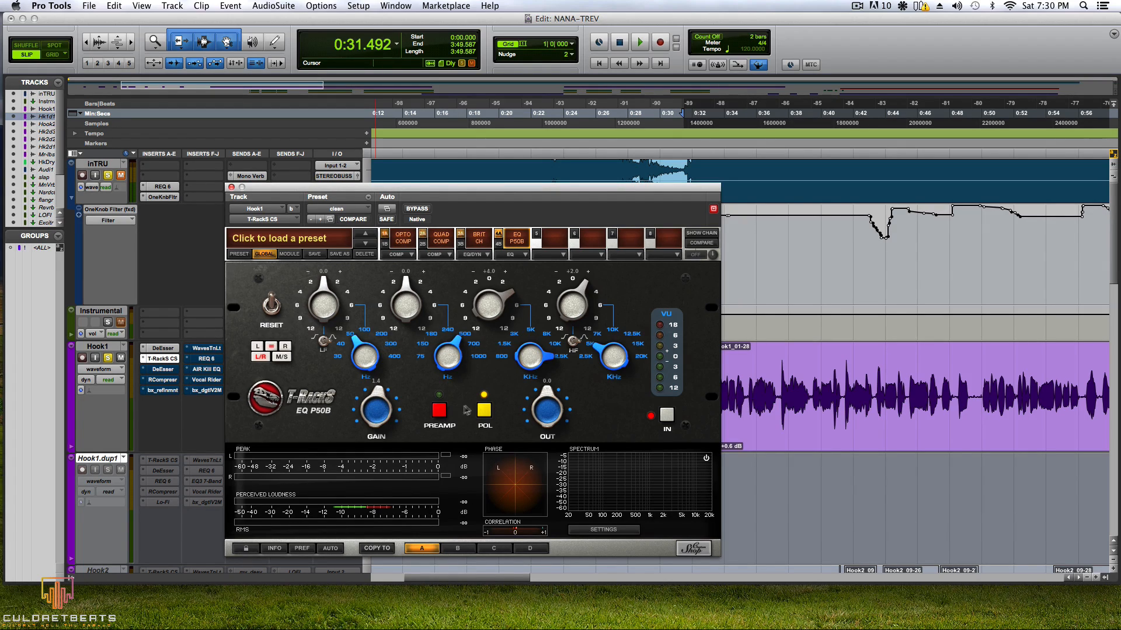
Step: Audition the vocal with the EQ P50B preamp switched on and off, leave it off, and close T-RackS CS after stopping playback
{"action": "left_click", "coordinate": [443, 414]}
{"action": "left_click", "coordinate": [436, 413]}
{"action": "key", "text": "space"}
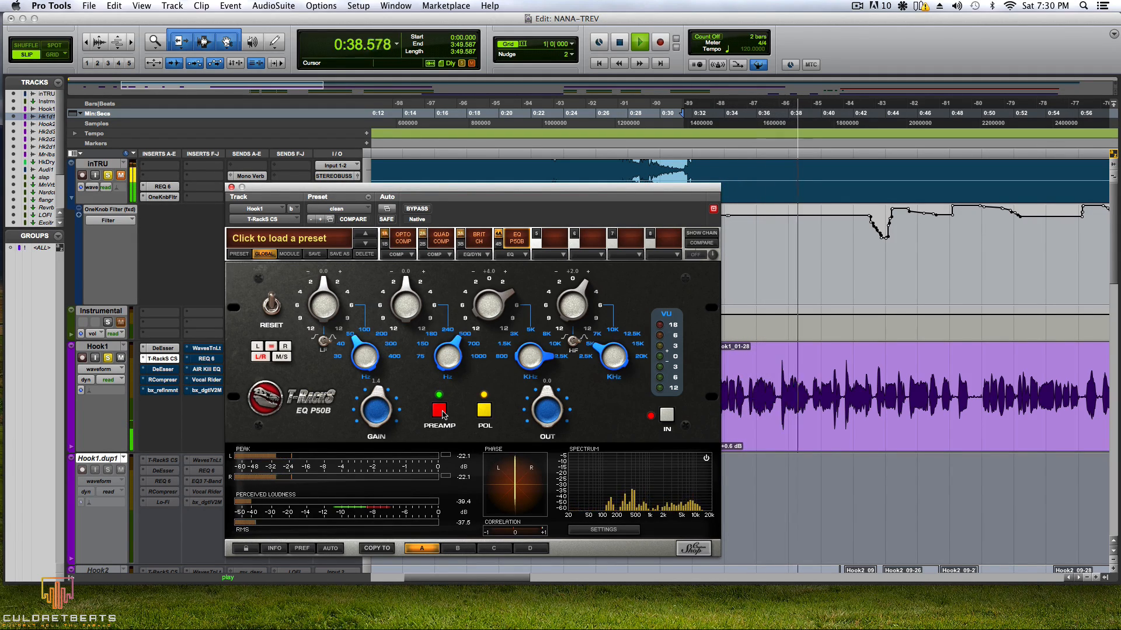
{"action": "left_click", "coordinate": [439, 410]}
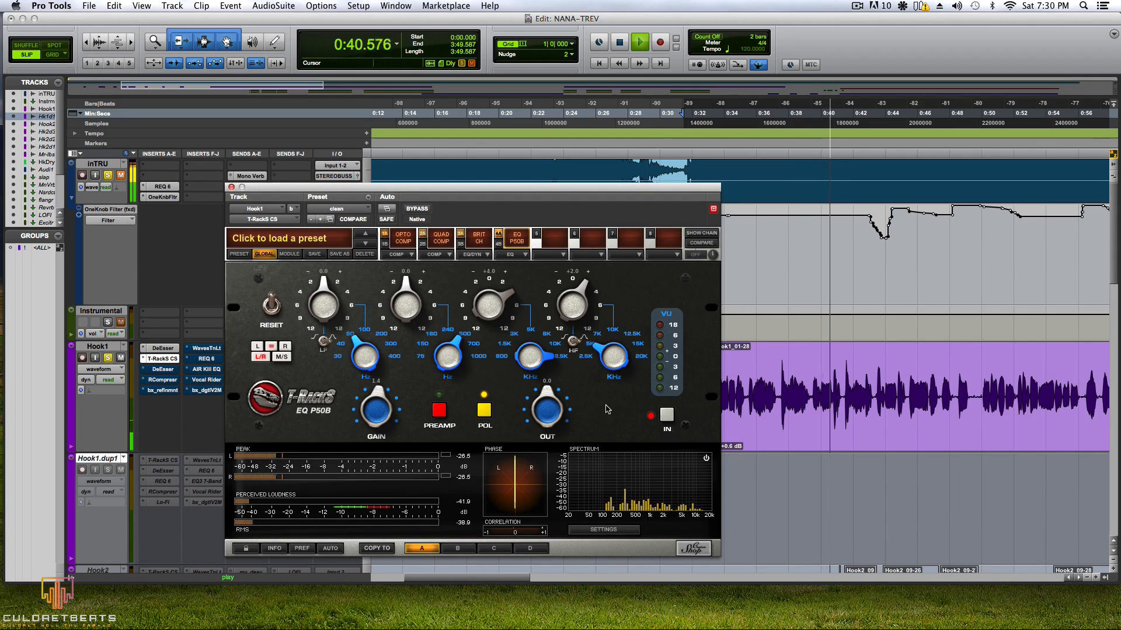
{"action": "key", "text": "space"}
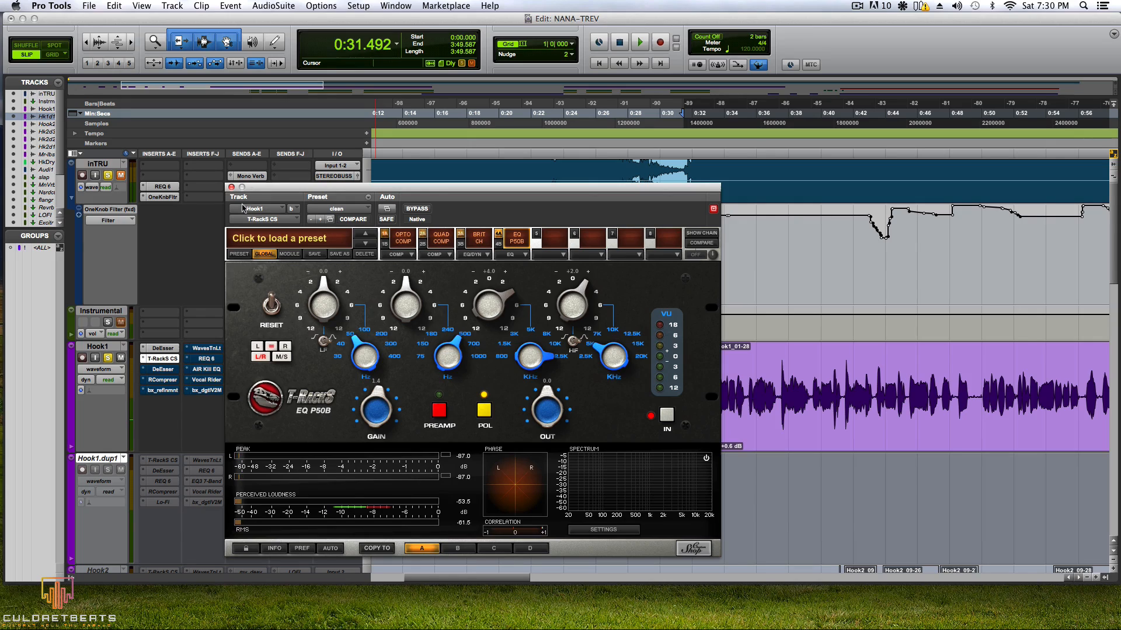
{"action": "left_click", "coordinate": [231, 187]}
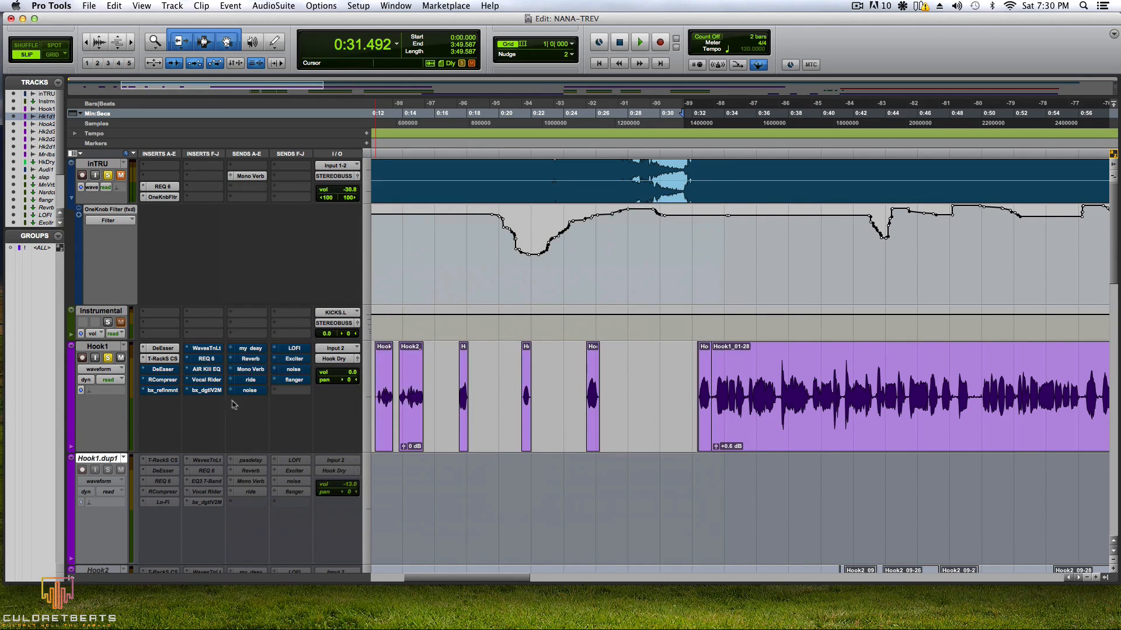
Step: Check the settings of the bypassed second DeEsser on Hook1, and make the first DeEsser insert inactive
{"action": "left_click", "coordinate": [159, 371]}
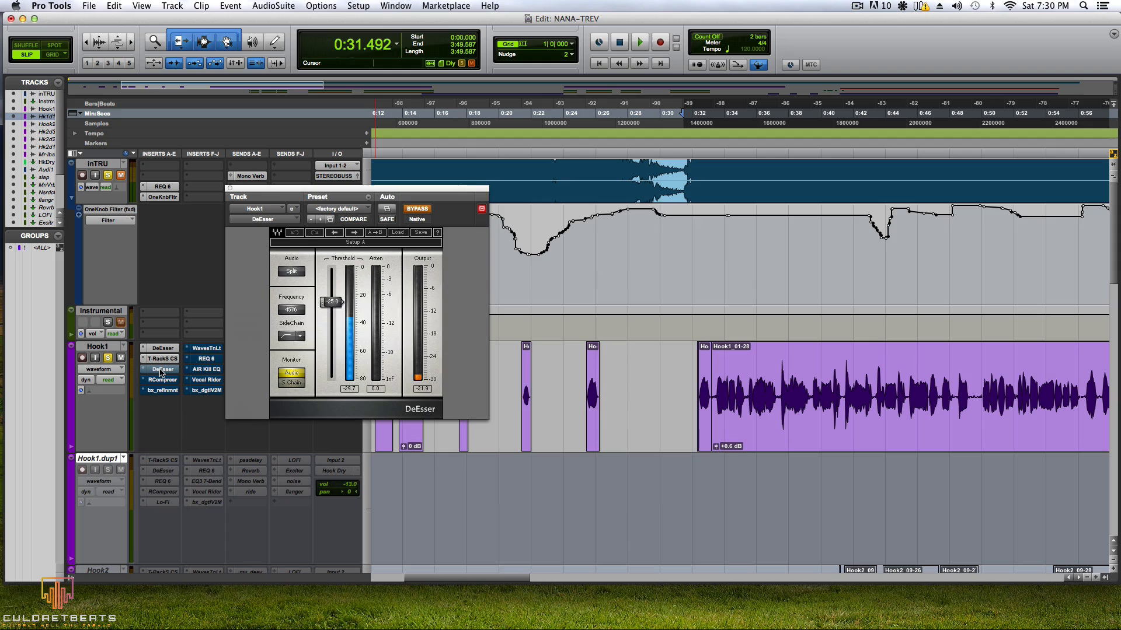
{"action": "left_click", "coordinate": [231, 190]}
{"action": "right_click", "coordinate": [158, 349]}
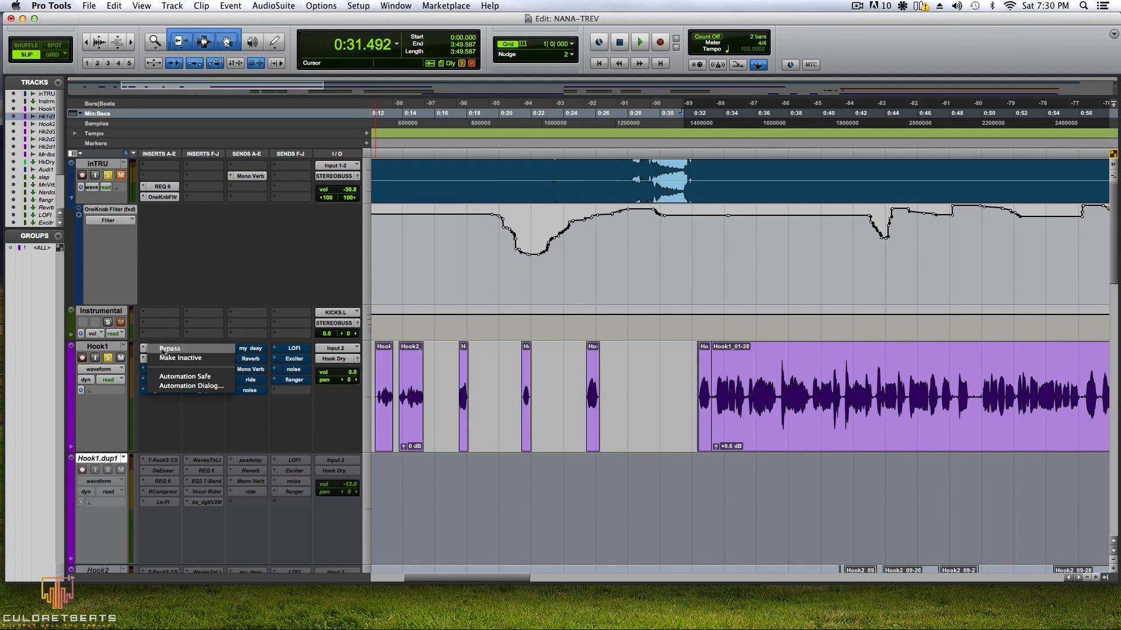
{"action": "left_click", "coordinate": [163, 351]}
{"action": "right_click", "coordinate": [156, 349]}
{"action": "left_click", "coordinate": [167, 358]}
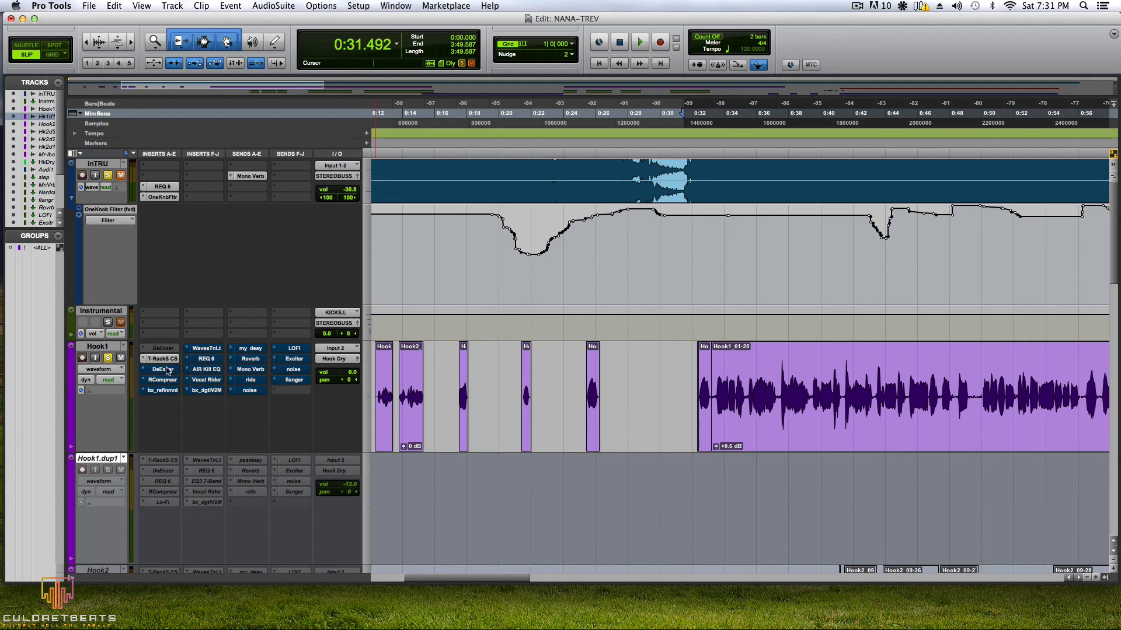
Step: Take the second DeEsser and the RCompressor on Hook1 out of bypass and open the RCompressor window
{"action": "right_click", "coordinate": [157, 374]}
{"action": "left_click", "coordinate": [155, 384]}
{"action": "left_click", "coordinate": [160, 381]}
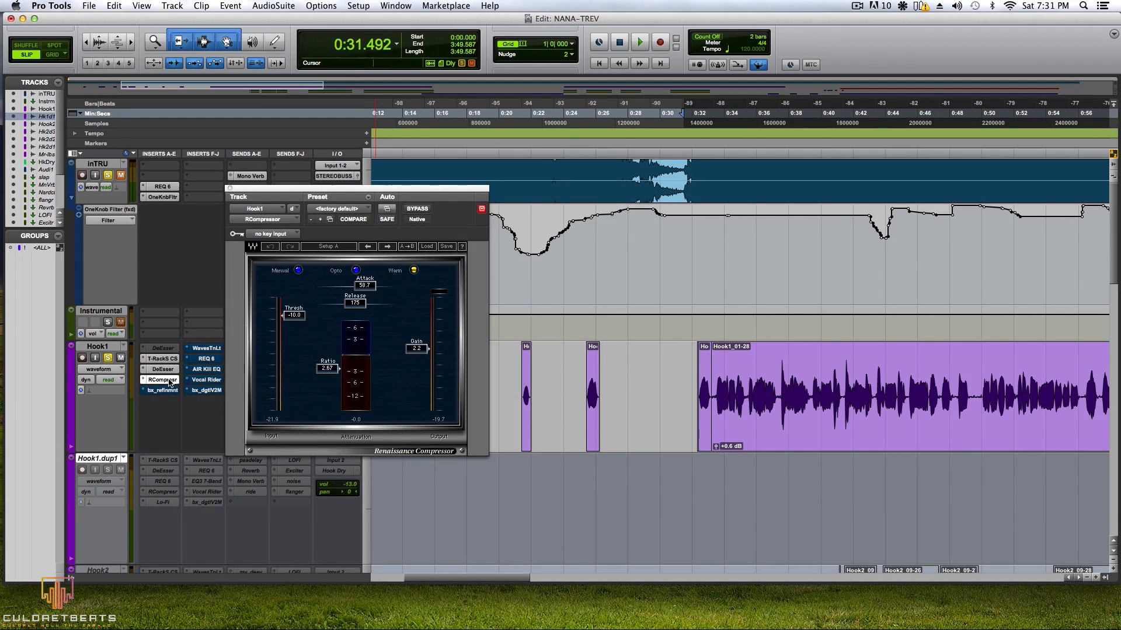
Step: Revisit the T-RackS CS and second DeEsser windows in chain order, ending on the RCompressor
{"action": "left_click", "coordinate": [159, 359]}
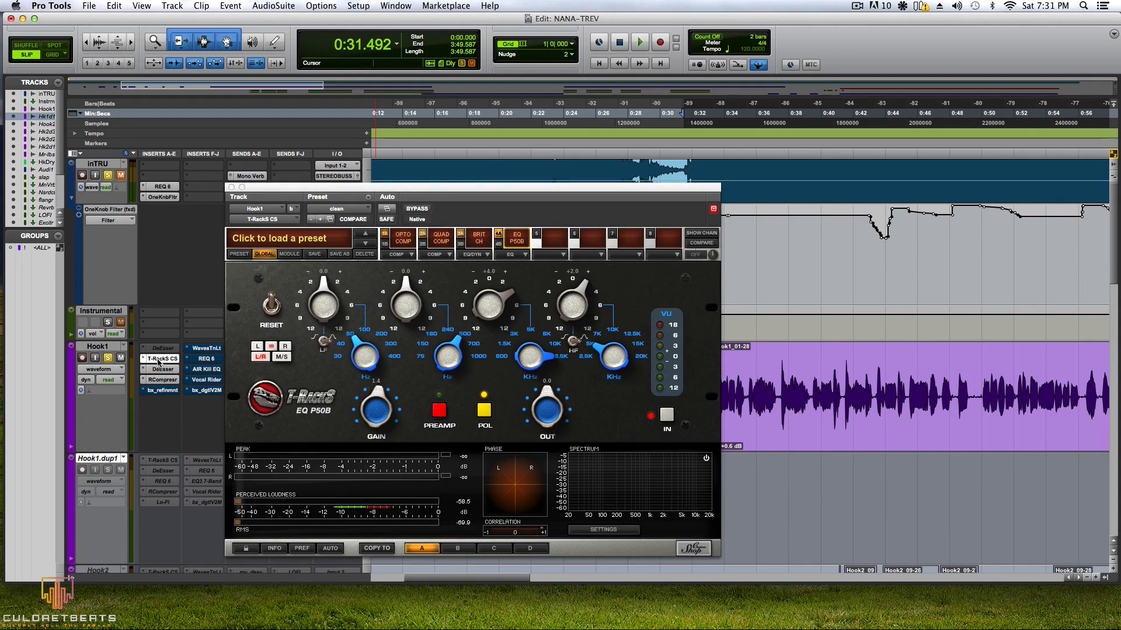
{"action": "left_click", "coordinate": [160, 370]}
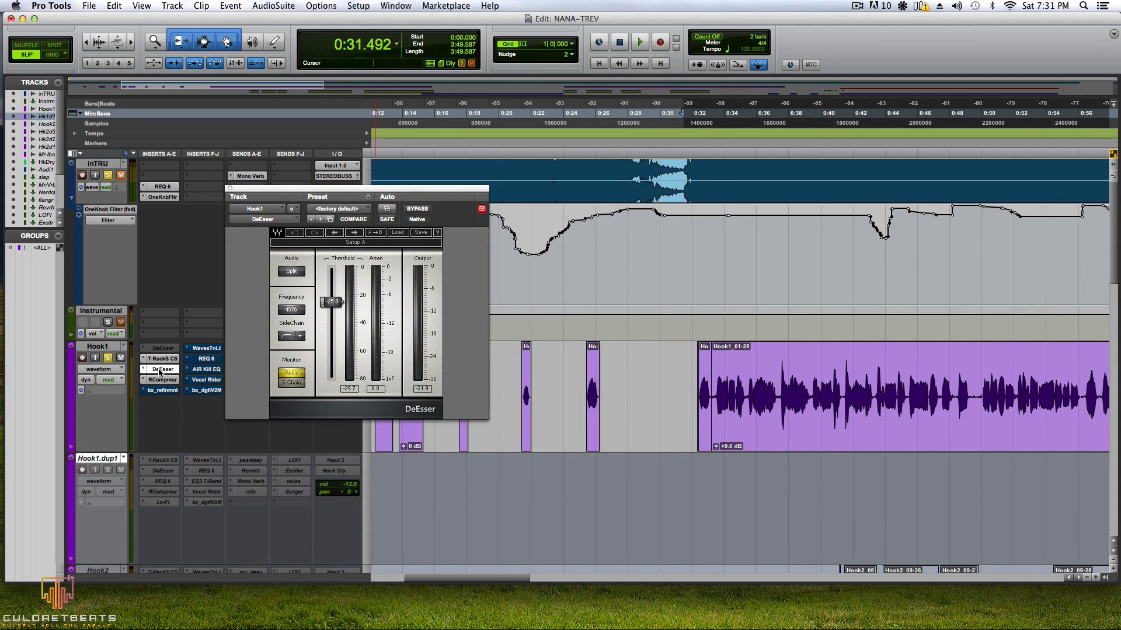
{"action": "left_click", "coordinate": [163, 381]}
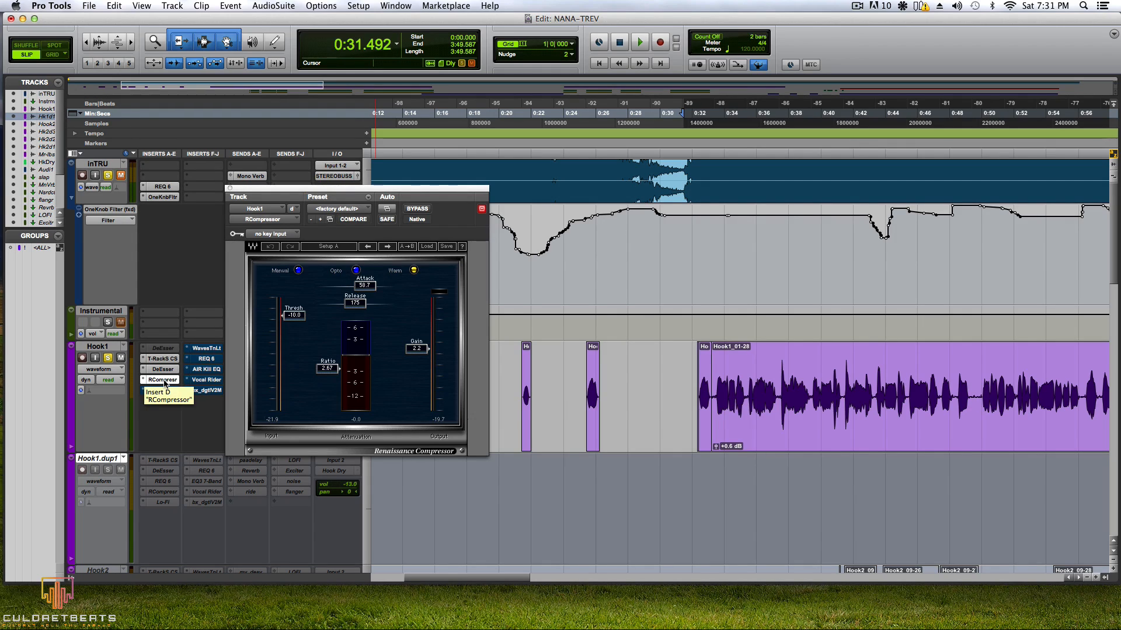
Step: Browse the Dynamics plug-ins available for Hook1's fourth insert, keeping RCompressor
{"action": "left_click", "coordinate": [164, 383]}
{"action": "mouse_move", "coordinate": [181, 380]}
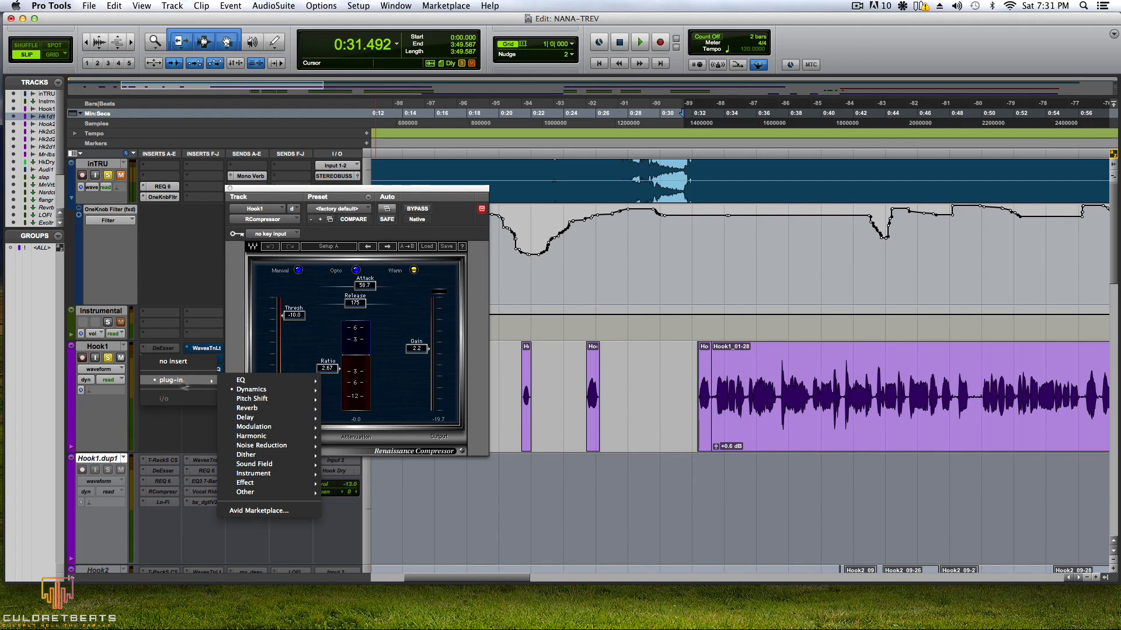
{"action": "mouse_move", "coordinate": [260, 392]}
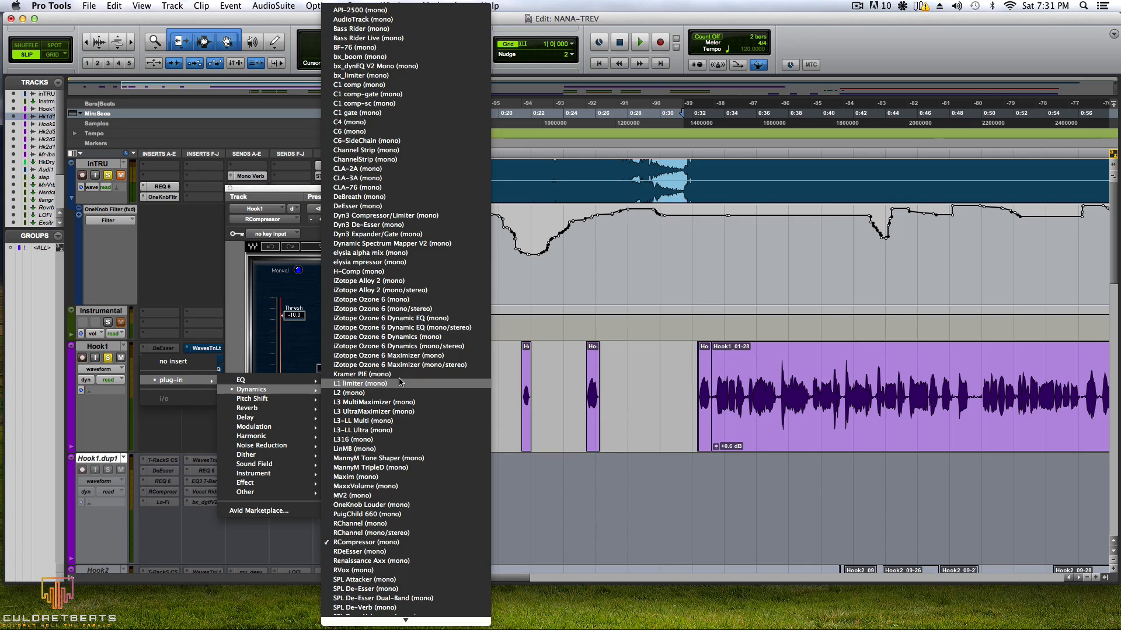
{"action": "scroll", "coordinate": [405, 392], "scroll_direction": "down", "scroll_amount": 10}
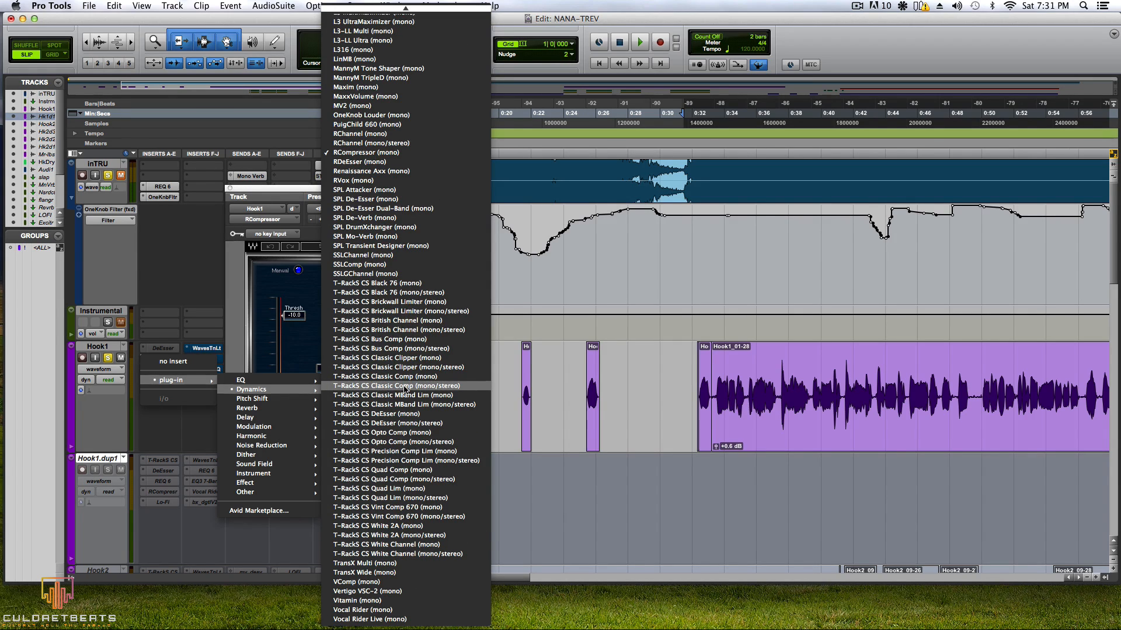
{"action": "scroll", "coordinate": [407, 394], "scroll_direction": "up", "scroll_amount": 10}
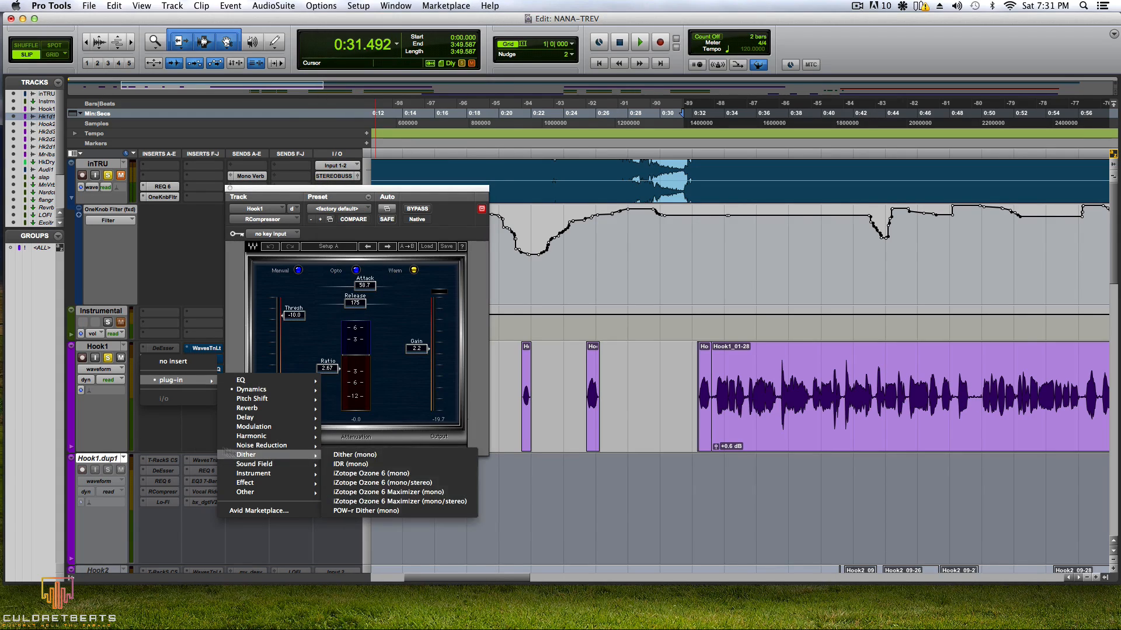
{"action": "left_click", "coordinate": [156, 428]}
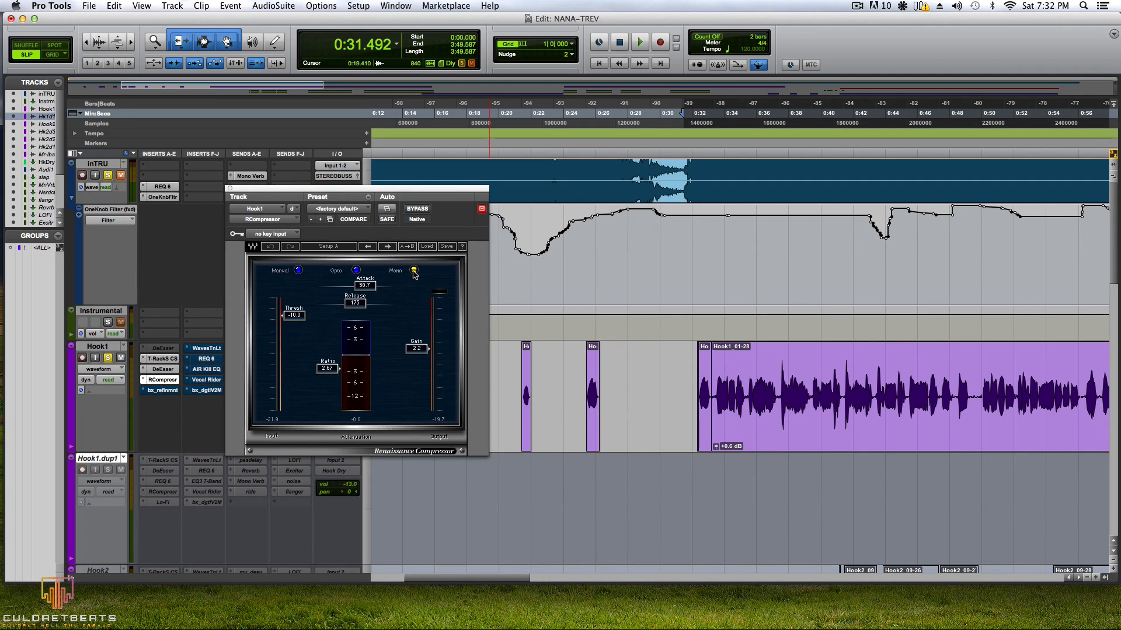
Step: Play the Hook1 vocal through the RCompressor, keep T-RackS CS active, and close the compressor window after stopping playback
{"action": "key", "text": "space"}
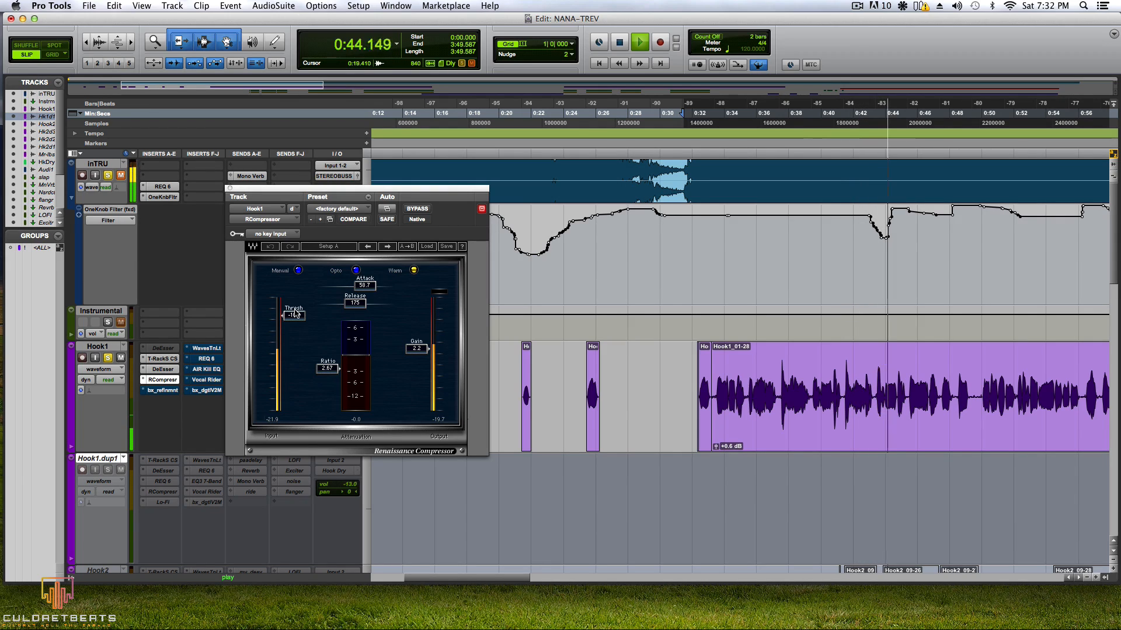
{"action": "right_click", "coordinate": [165, 360]}
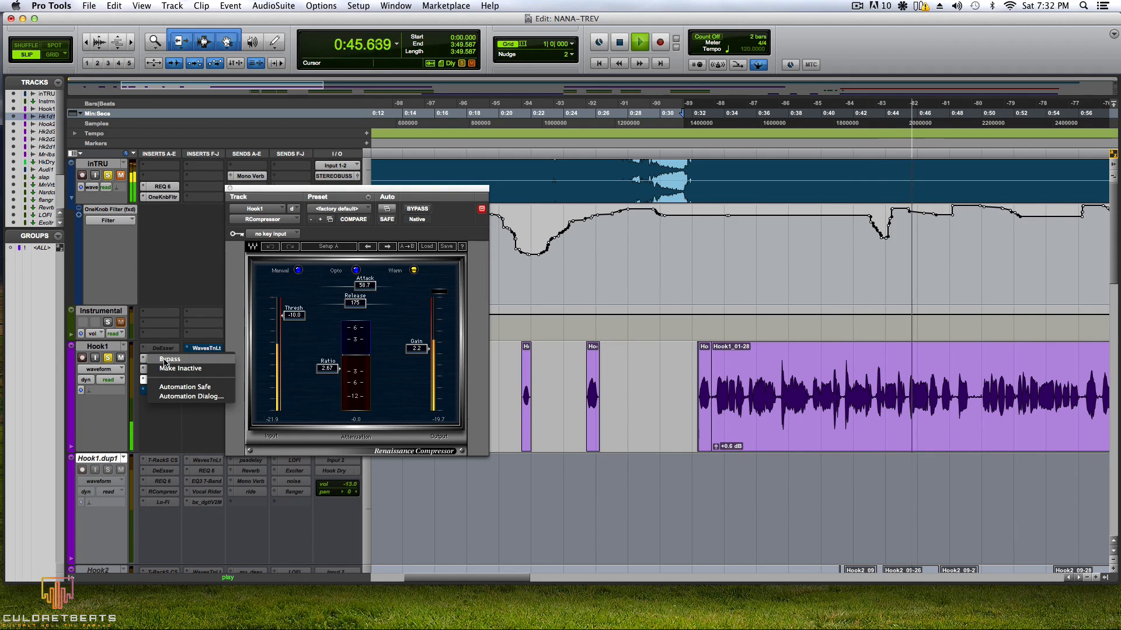
{"action": "left_click", "coordinate": [157, 417]}
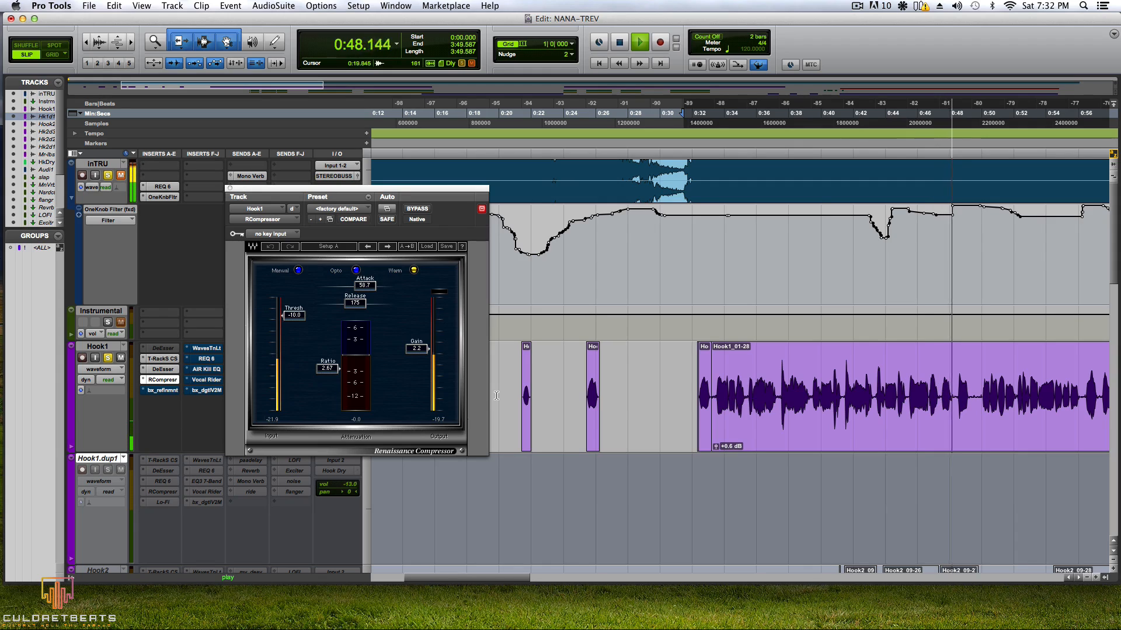
{"action": "key", "text": "space"}
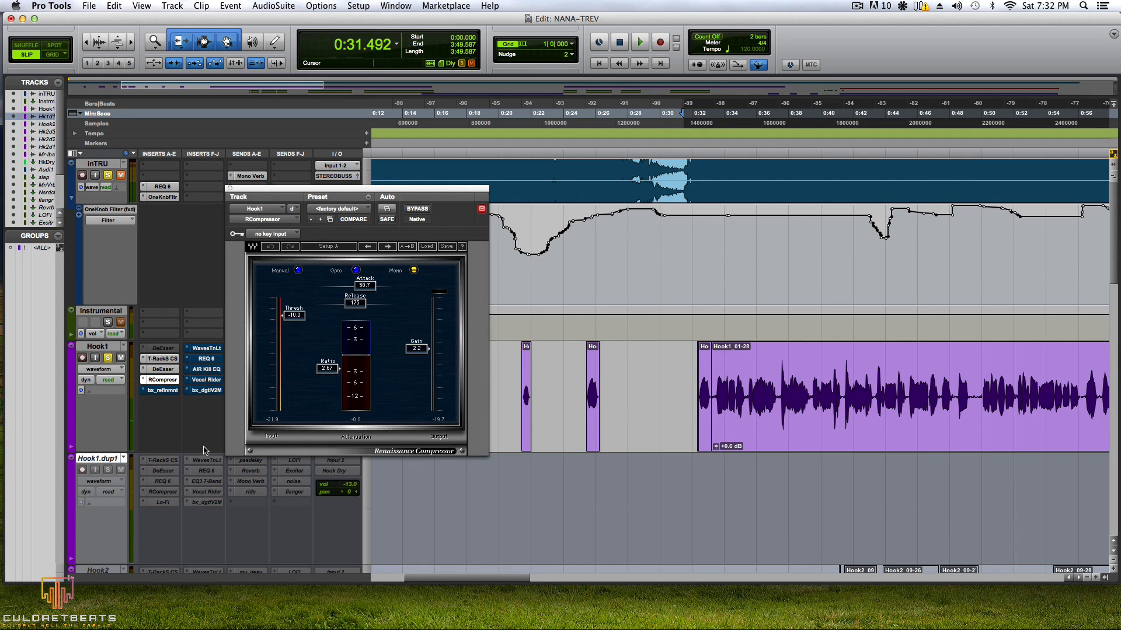
{"action": "left_click", "coordinate": [231, 189]}
Step: Take bx_refinement on Hook1 out of bypass, reopen its window and move it clear of the insert columns
{"action": "left_click", "coordinate": [162, 390]}
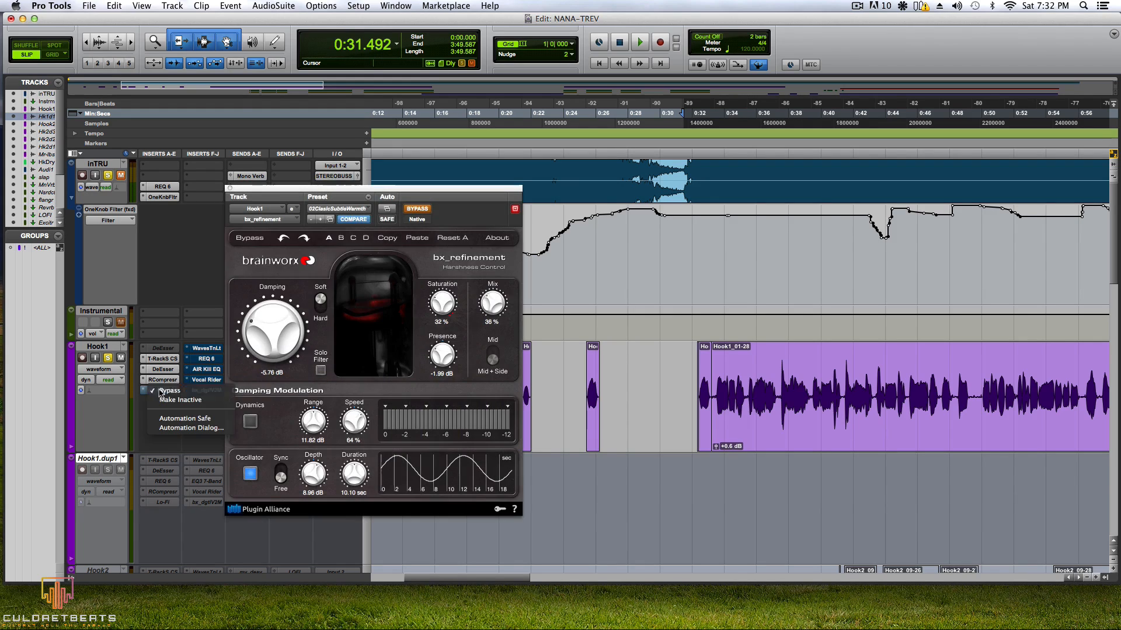
{"action": "left_click", "coordinate": [161, 391]}
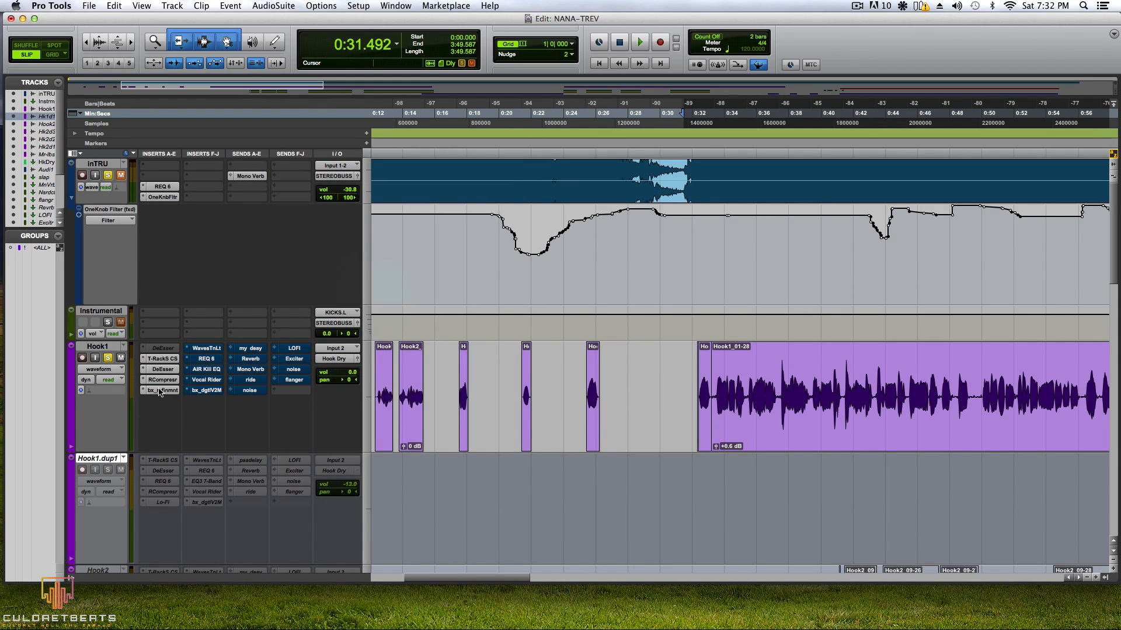
{"action": "left_click", "coordinate": [161, 391]}
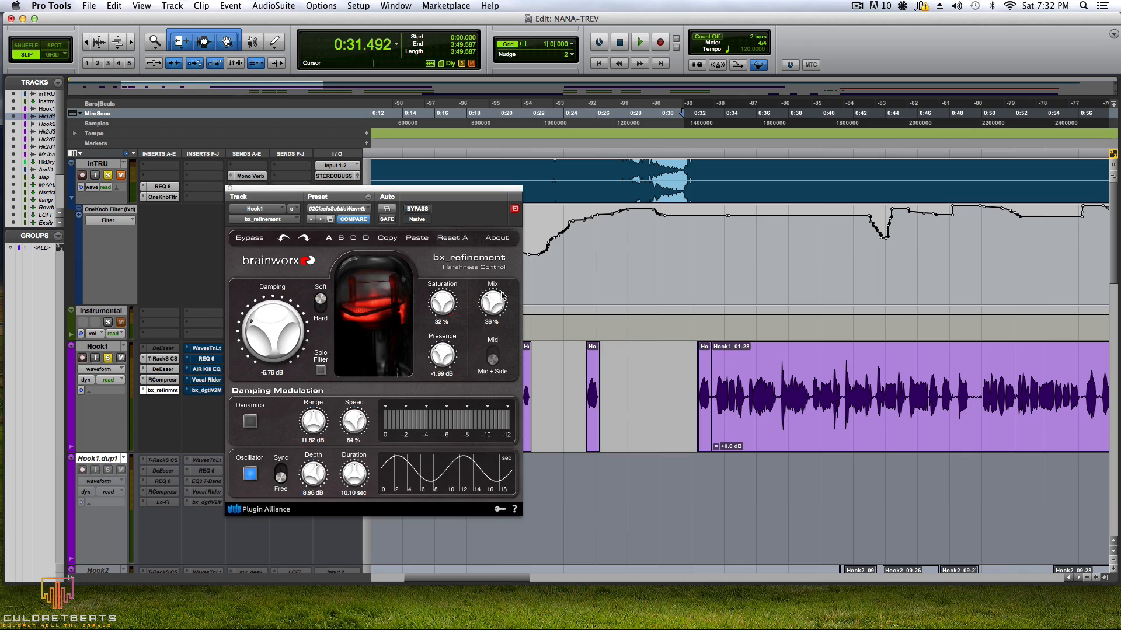
{"action": "left_click_drag", "start_coordinate": [370, 188], "coordinate": [526, 188]}
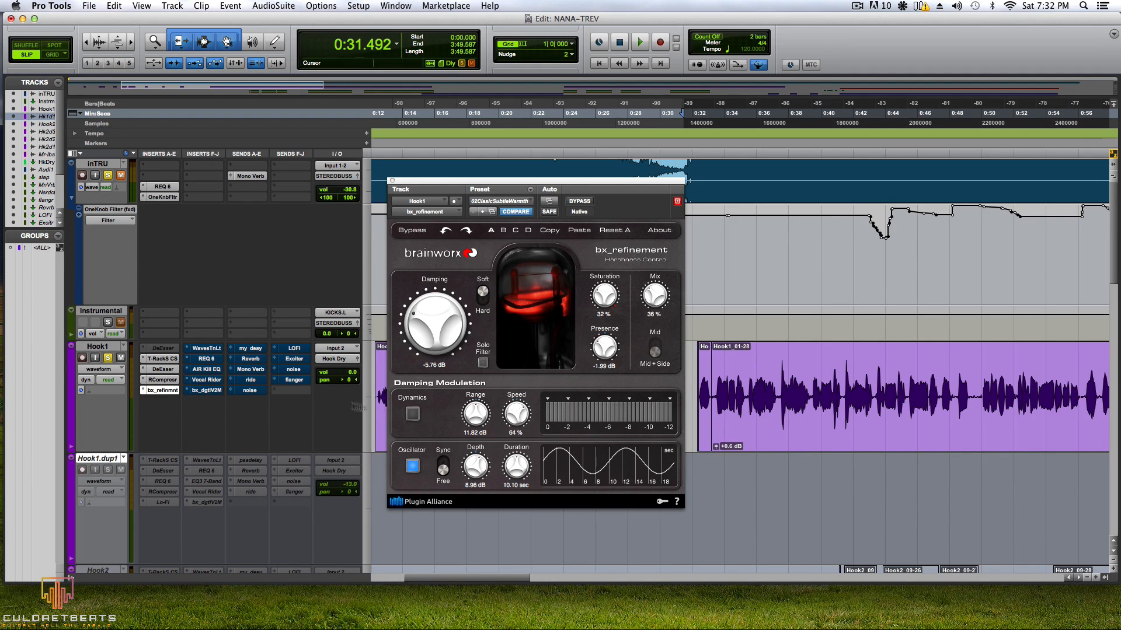
Step: Browse the plug-in categories and the Modulation list for an empty insert on the Instrumental track without choosing one
{"action": "left_click", "coordinate": [272, 391]}
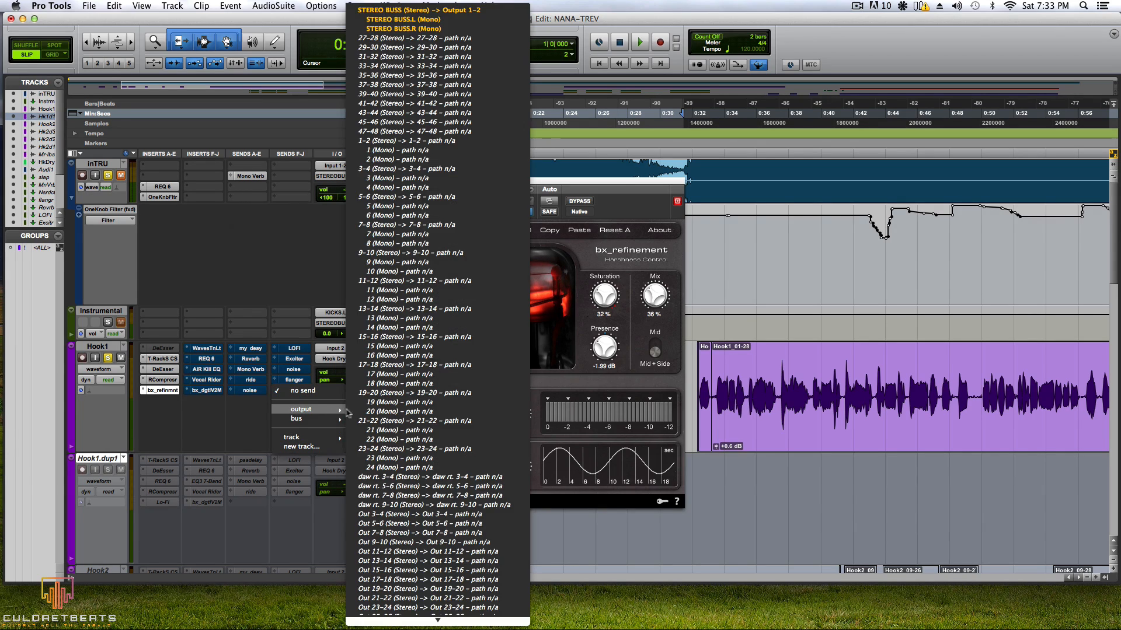
{"action": "left_click", "coordinate": [188, 413]}
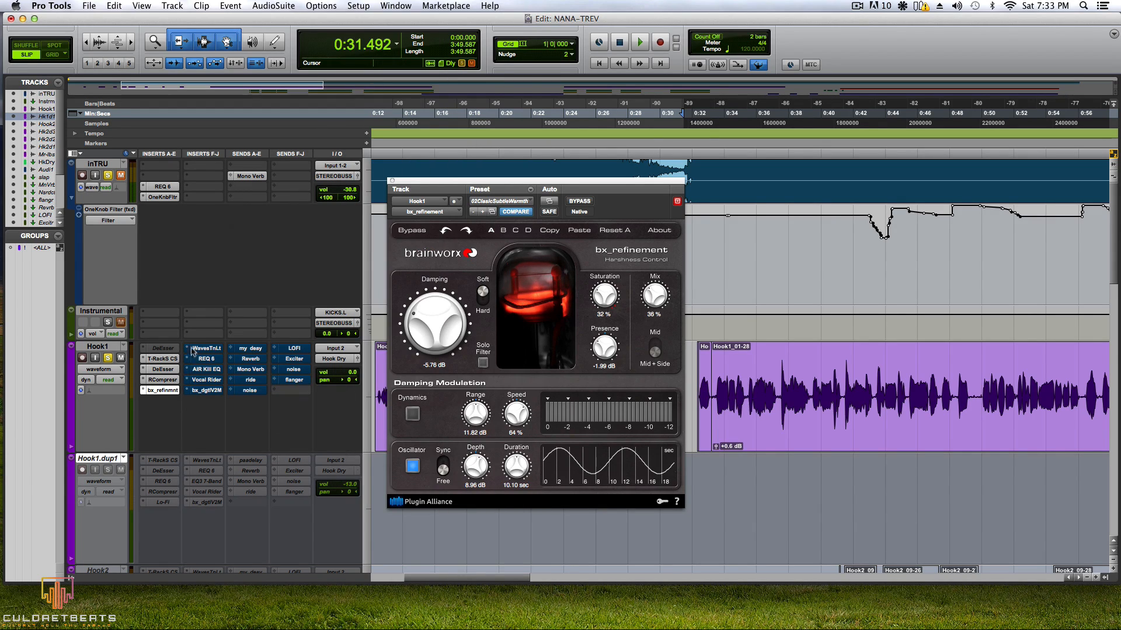
{"action": "left_click", "coordinate": [153, 334]}
{"action": "mouse_move", "coordinate": [211, 355]}
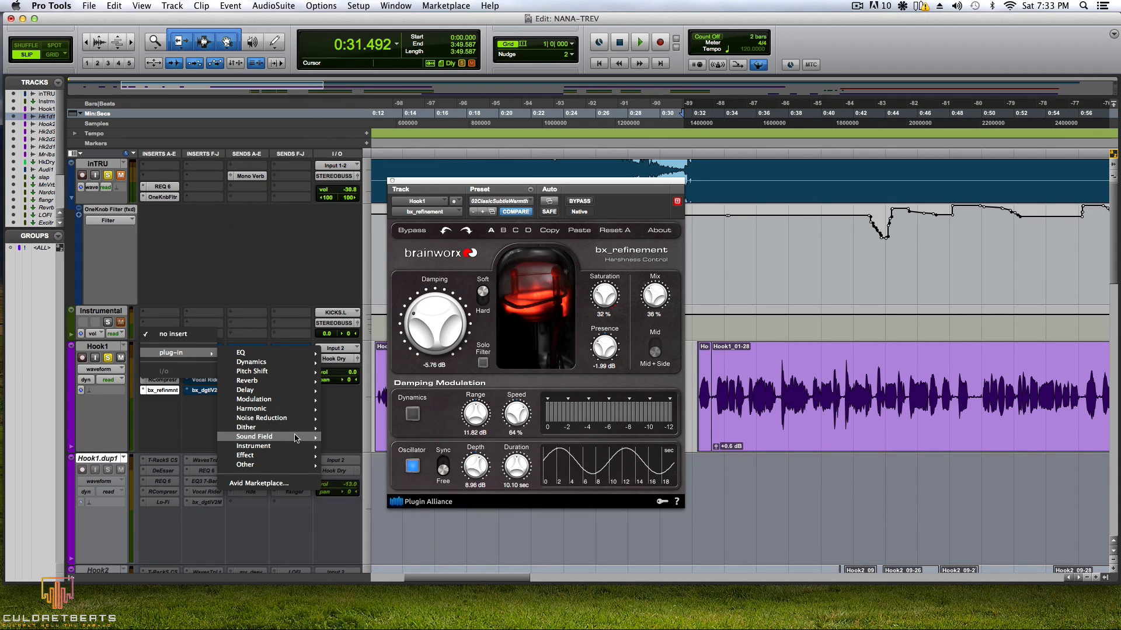
{"action": "mouse_move", "coordinate": [285, 362]}
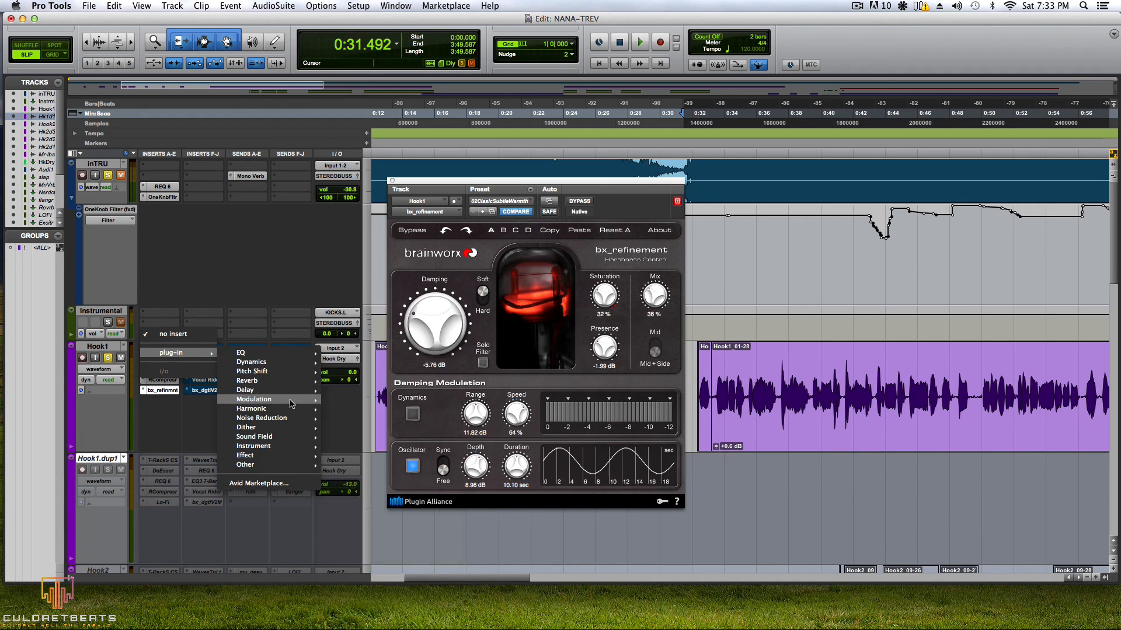
{"action": "mouse_move", "coordinate": [291, 403]}
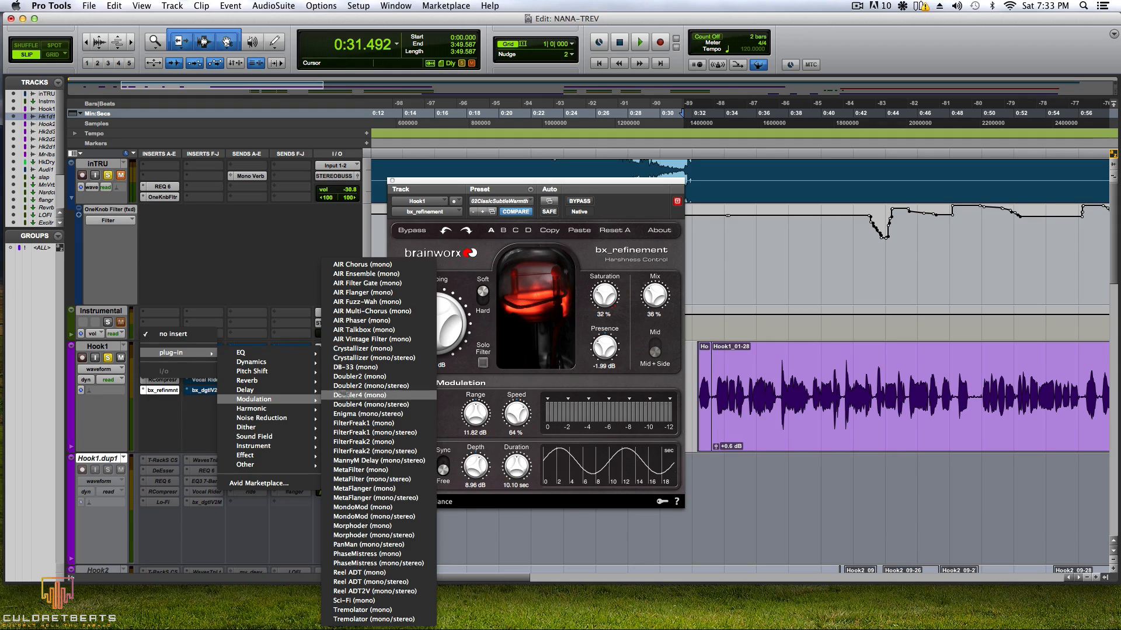
{"action": "left_click", "coordinate": [173, 417]}
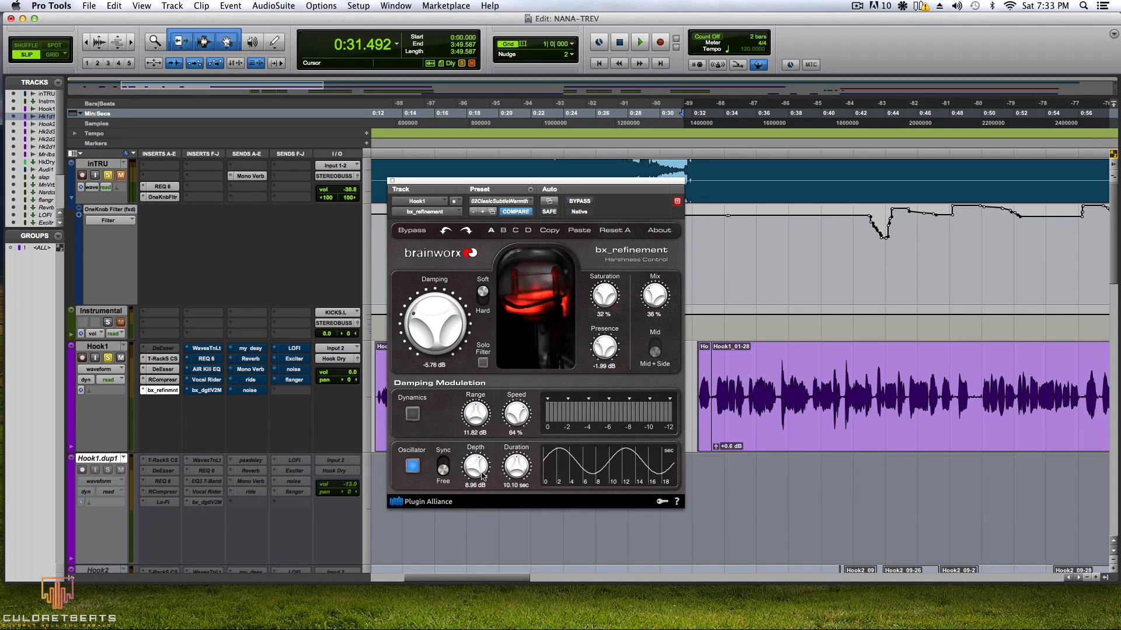
Step: Set bx_refinement's oscillator depth to 9.15 dB and close its window
{"action": "left_click_drag", "start_coordinate": [482, 475], "coordinate": [474, 467]}
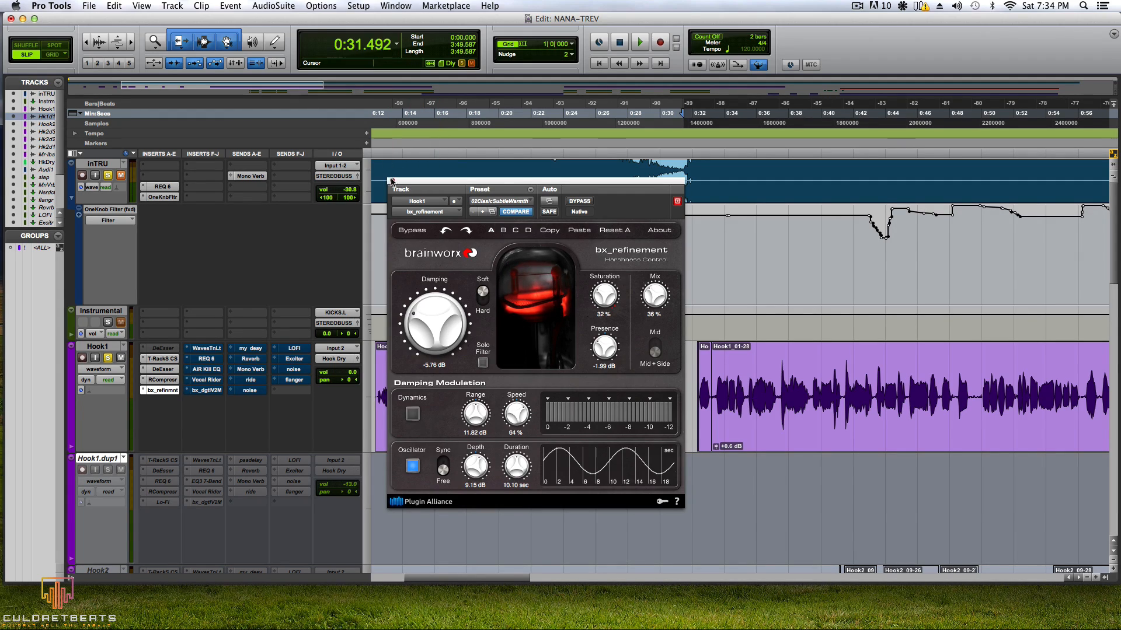
{"action": "left_click", "coordinate": [162, 390]}
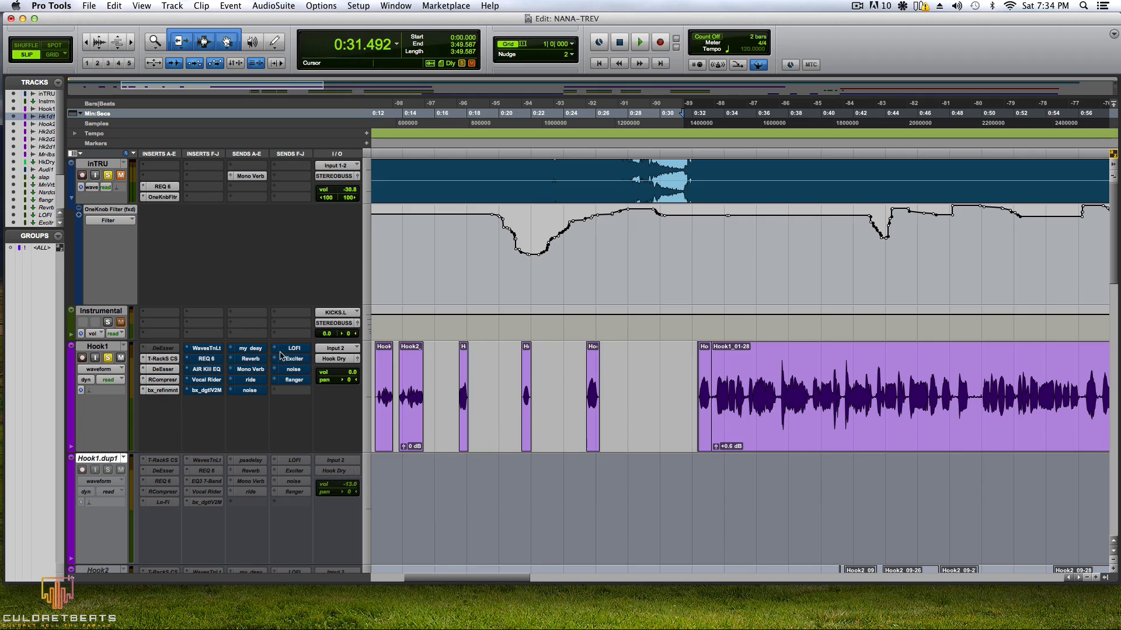
Step: Take WavesTune Lite on Hook1 out of bypass, open it and check the root note list, keeping C#
{"action": "right_click", "coordinate": [205, 349]}
{"action": "left_click", "coordinate": [197, 359]}
{"action": "left_click", "coordinate": [210, 349]}
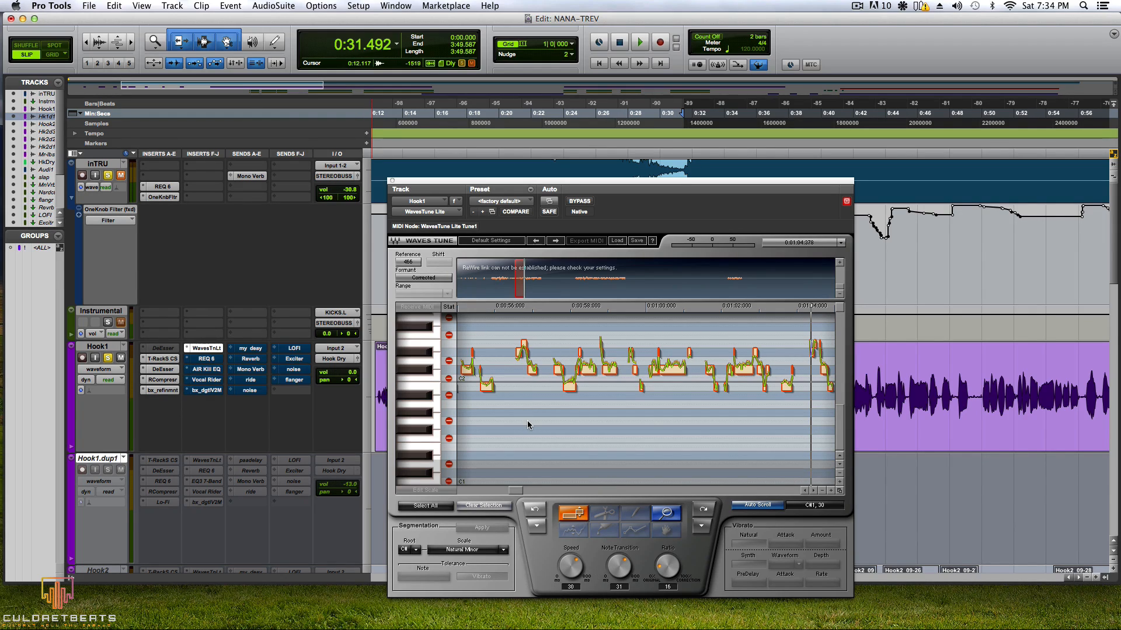
{"action": "left_click", "coordinate": [416, 550]}
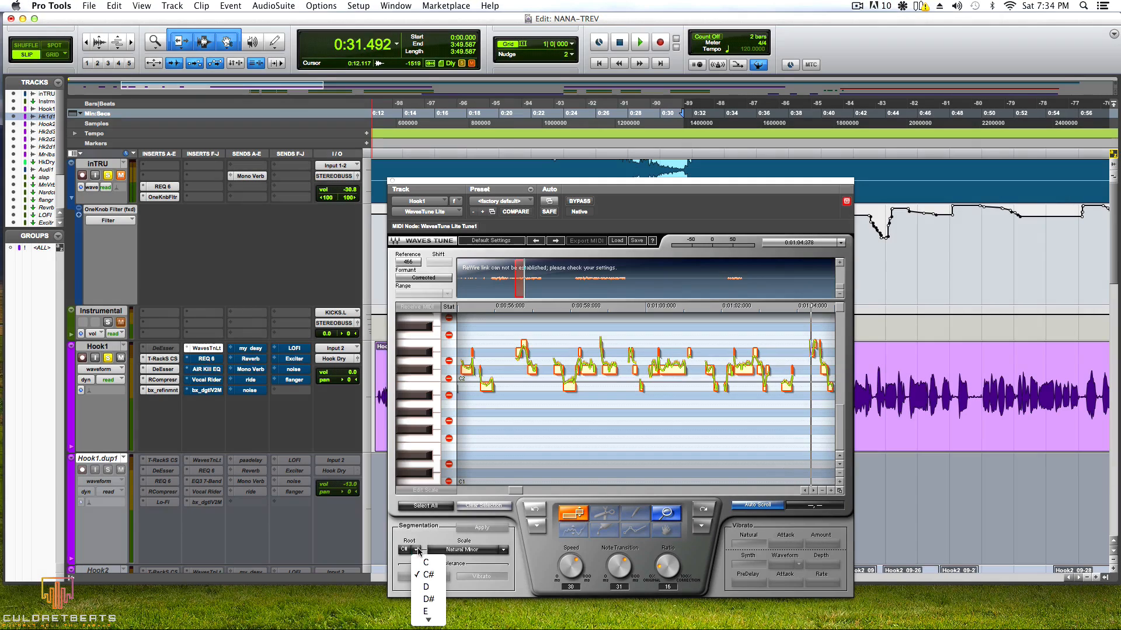
{"action": "left_click", "coordinate": [507, 561]}
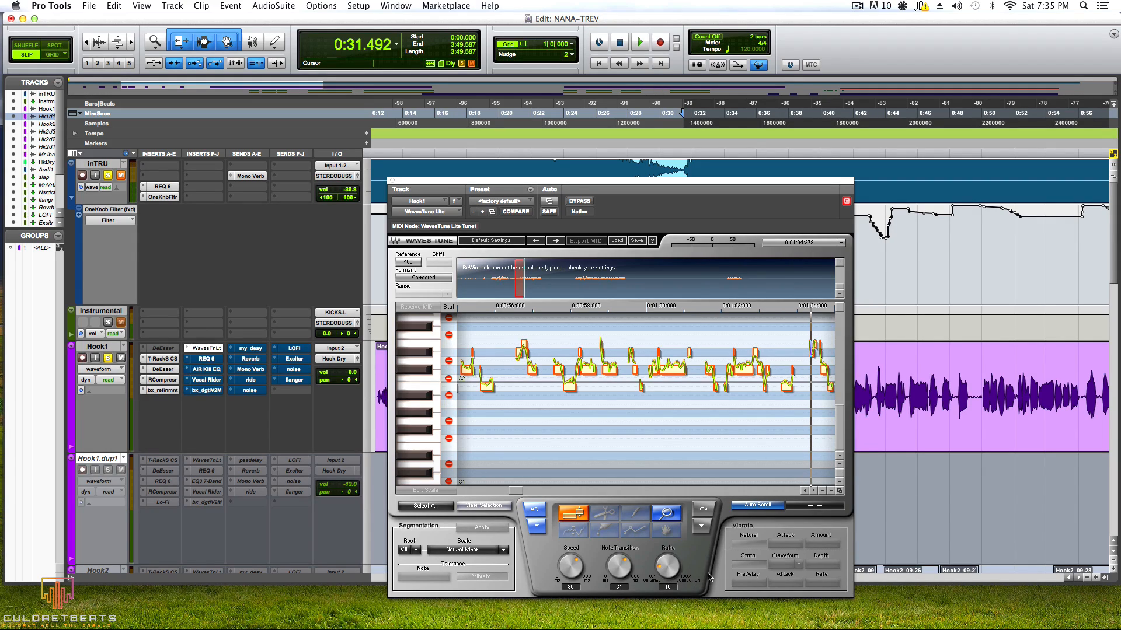
Step: Nudge WavesTune Lite's Ratio knob in both directions and close the plug-in window
{"action": "left_click_drag", "start_coordinate": [667, 565], "coordinate": [667, 562]}
{"action": "mouse_move", "coordinate": [667, 565]}
{"action": "left_mouse_down"}
{"action": "mouse_move", "coordinate": [667, 578]}
{"action": "mouse_move", "coordinate": [667, 567]}
{"action": "left_mouse_up"}
{"action": "left_click", "coordinate": [392, 181]}
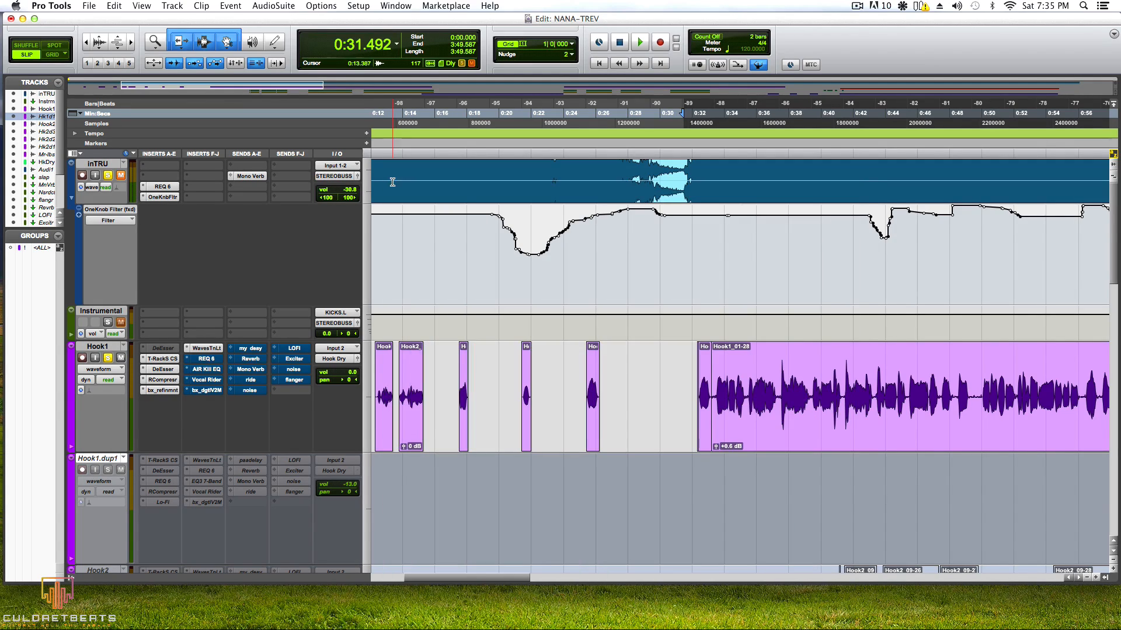
Step: Take REQ 6 on Hook1 out of bypass and open its equalizer window to review the band settings
{"action": "right_click", "coordinate": [199, 363]}
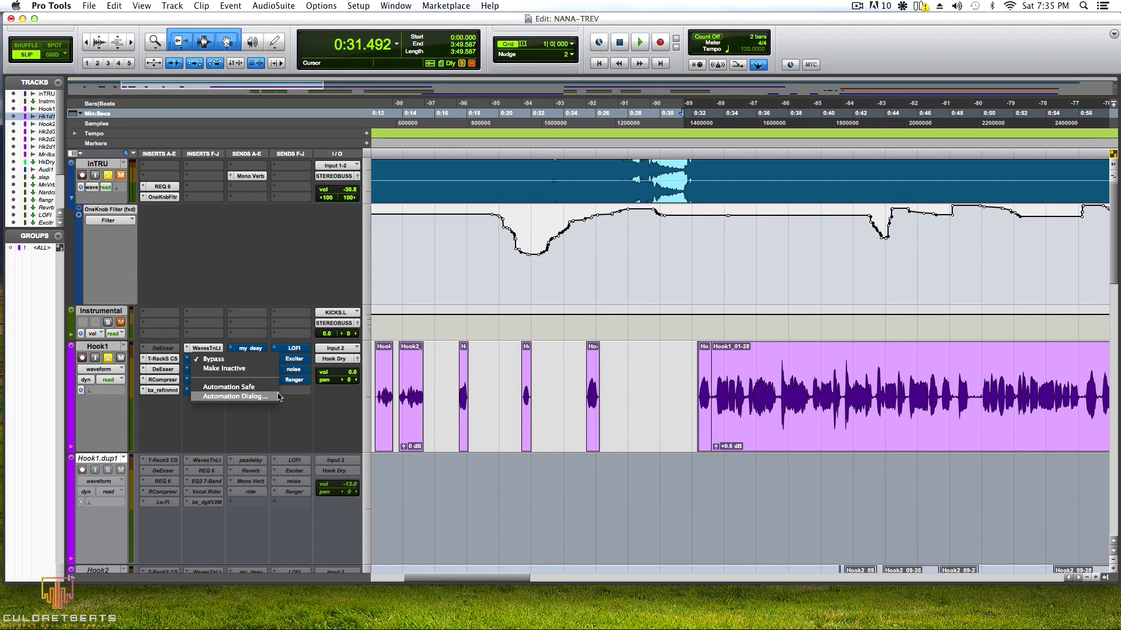
{"action": "left_click", "coordinate": [257, 434]}
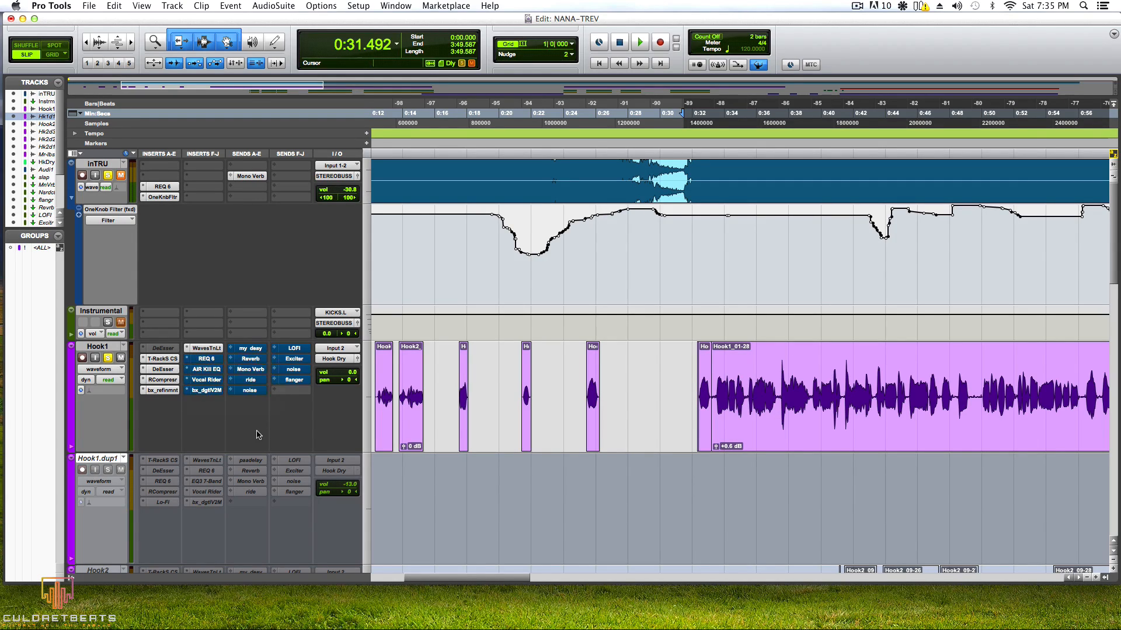
{"action": "left_click", "coordinate": [205, 360]}
{"action": "right_click", "coordinate": [204, 360]}
{"action": "left_click", "coordinate": [214, 361]}
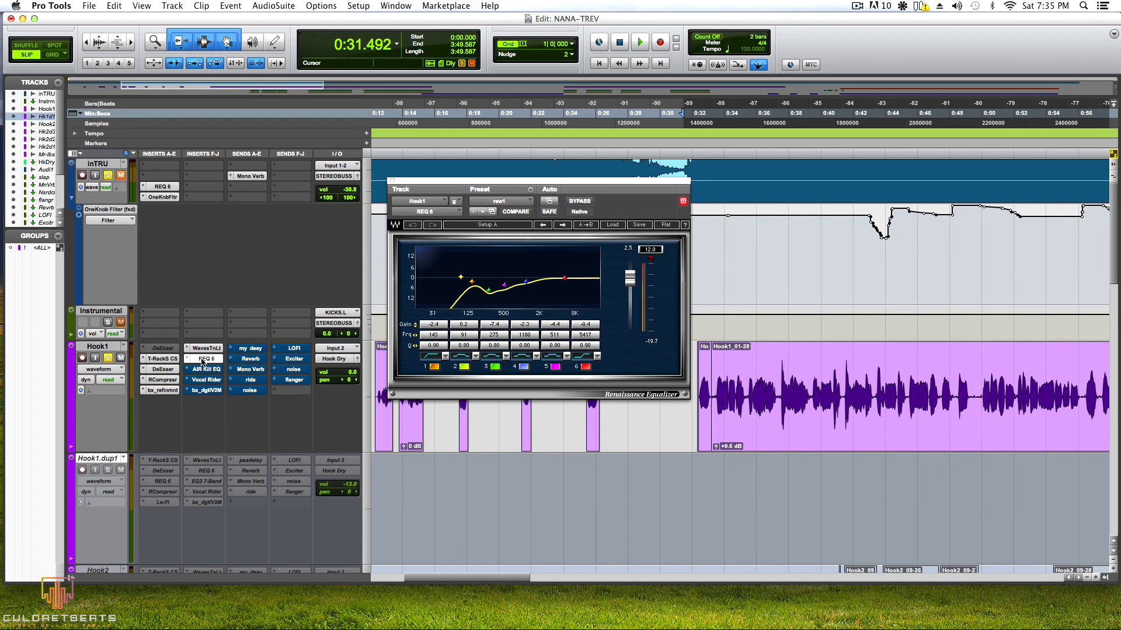
{"action": "left_click", "coordinate": [203, 359]}
{"action": "left_click", "coordinate": [203, 359]}
Step: Take AIR Kill EQ on Hook1 out of bypass, review its gain and frequency settings, and close its window
{"action": "left_click", "coordinate": [213, 376]}
{"action": "left_click", "coordinate": [205, 374]}
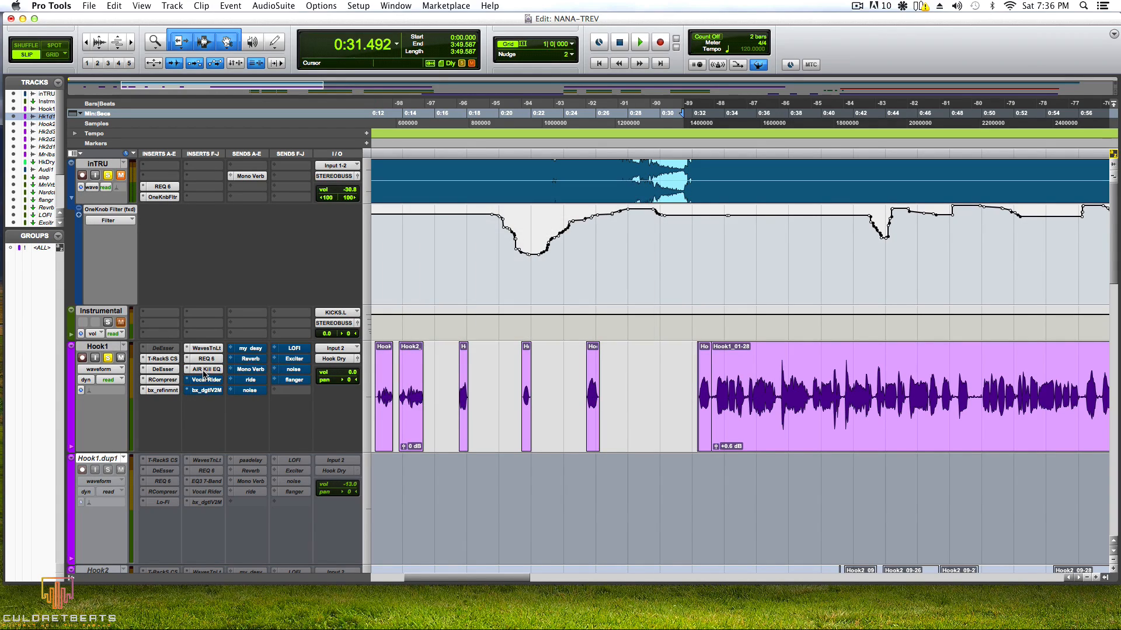
{"action": "left_click", "coordinate": [204, 374]}
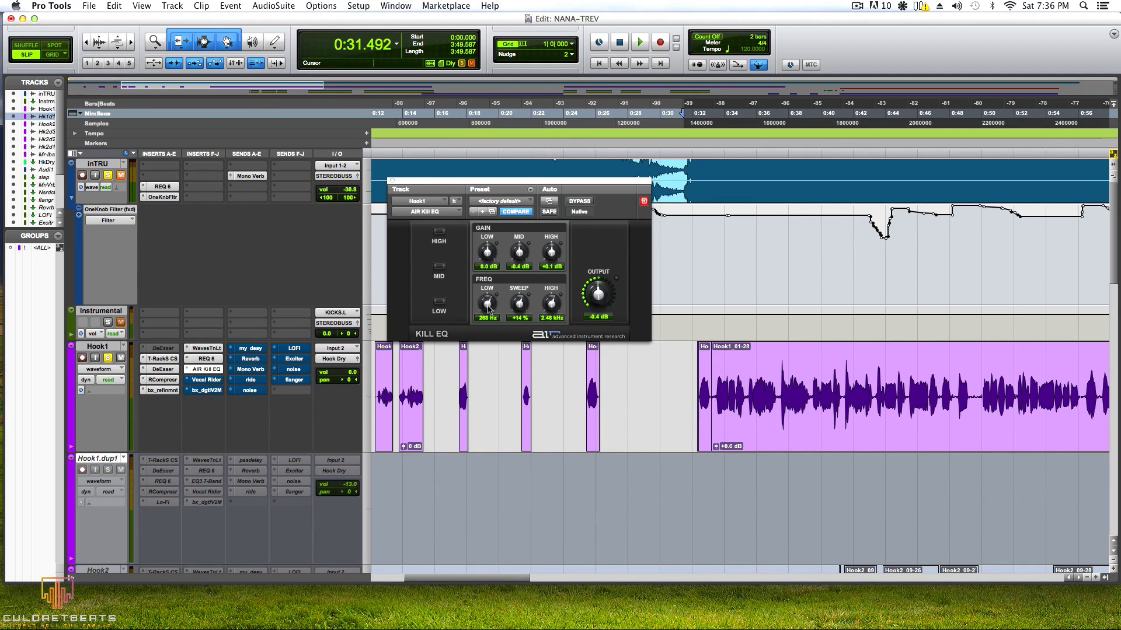
{"action": "left_click", "coordinate": [391, 182]}
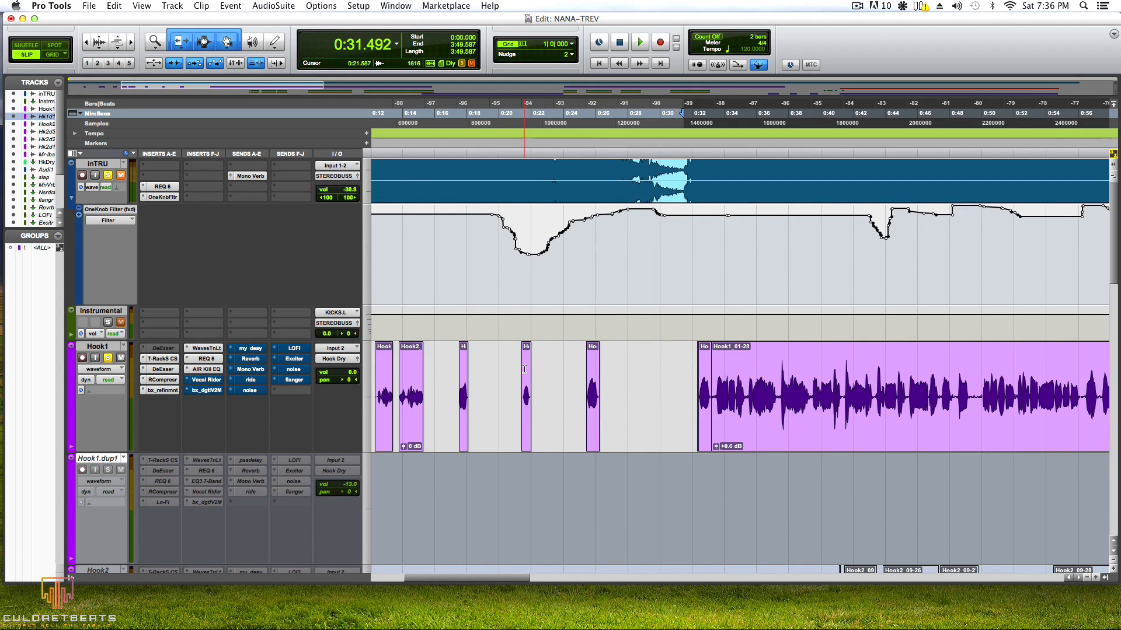
Step: Play Hook1 twice from 0:31.492 with the equalizers active, unmute the inTRU track for comparison, and stop playback
{"action": "key", "text": "space"}
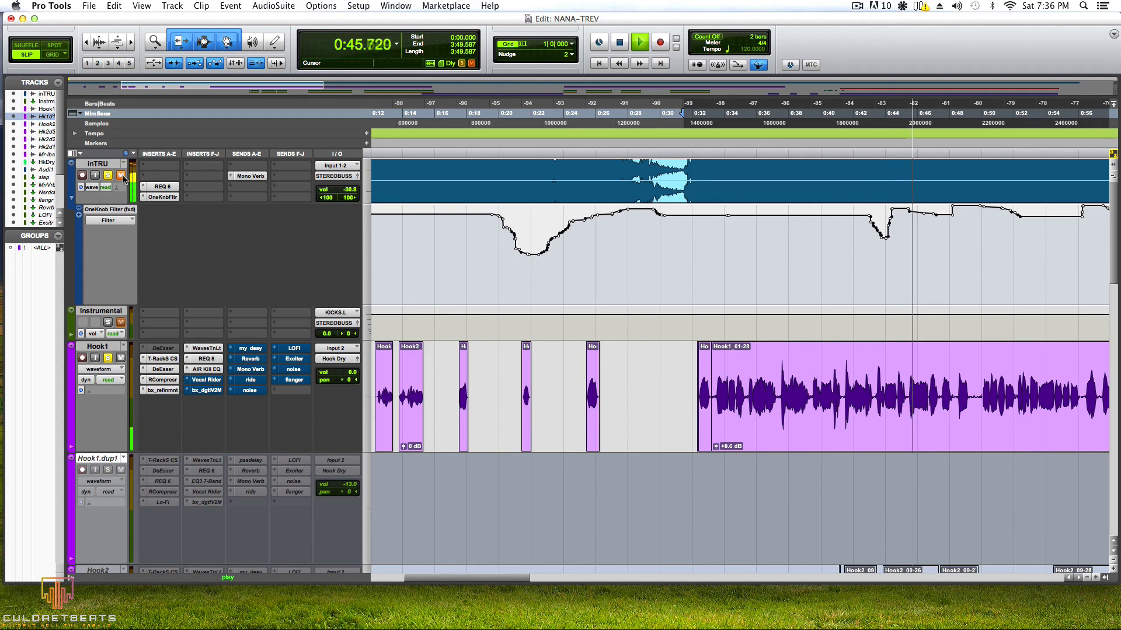
{"action": "key", "text": "space"}
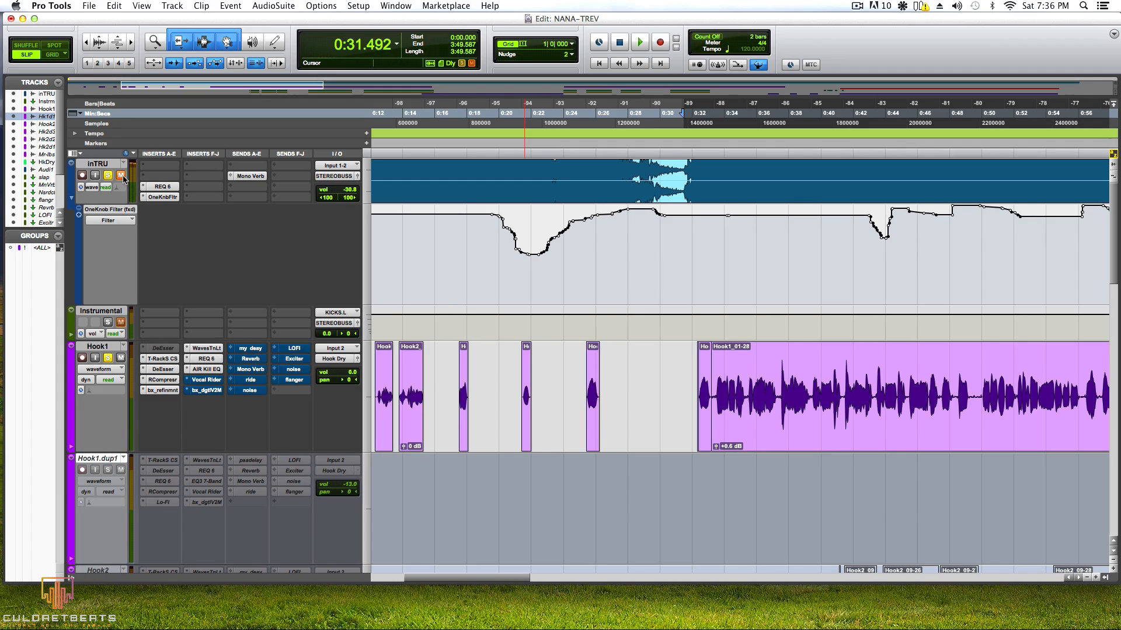
{"action": "key", "text": "space"}
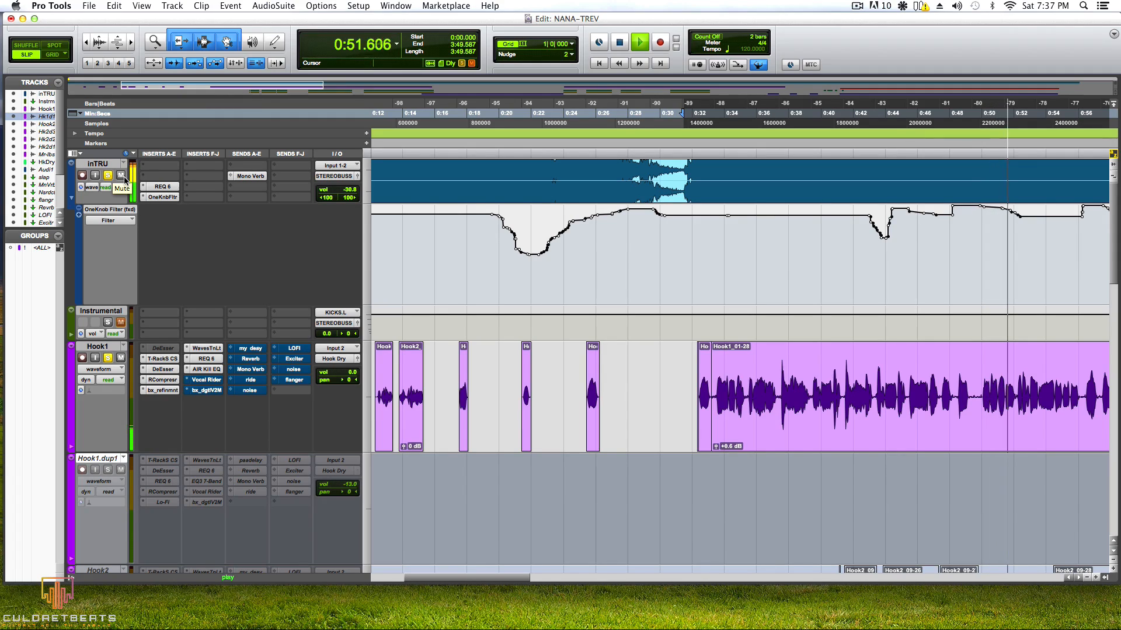
{"action": "key", "text": "space"}
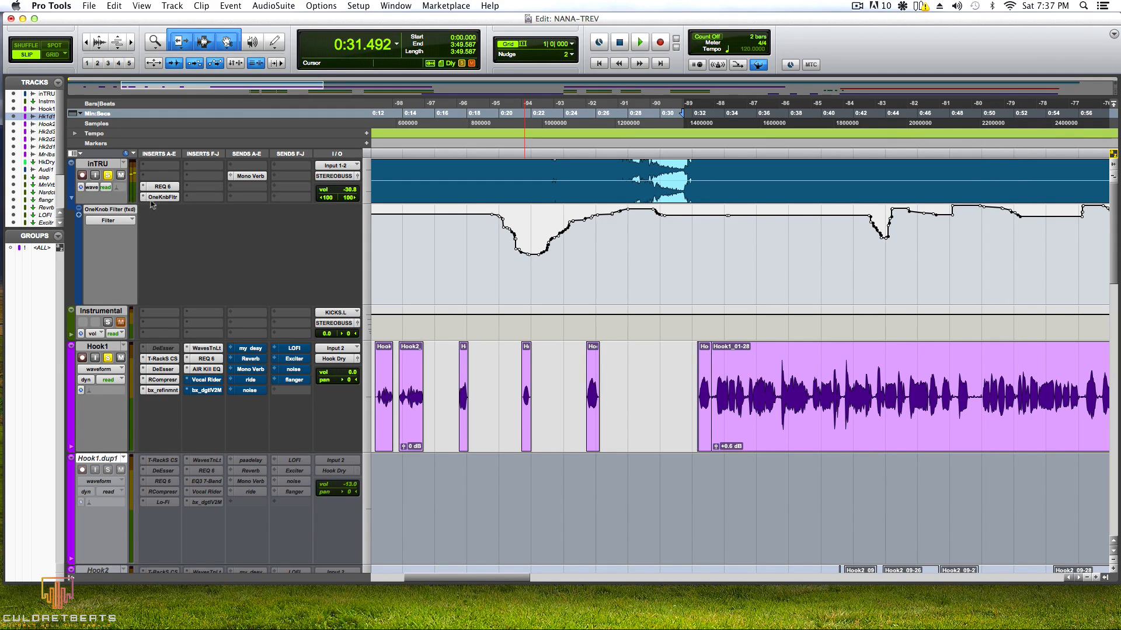
Step: Take Vocal Rider on Hook1 out of bypass and open its window
{"action": "left_click", "coordinate": [208, 380]}
{"action": "left_click", "coordinate": [209, 380]}
{"action": "left_click", "coordinate": [212, 380]}
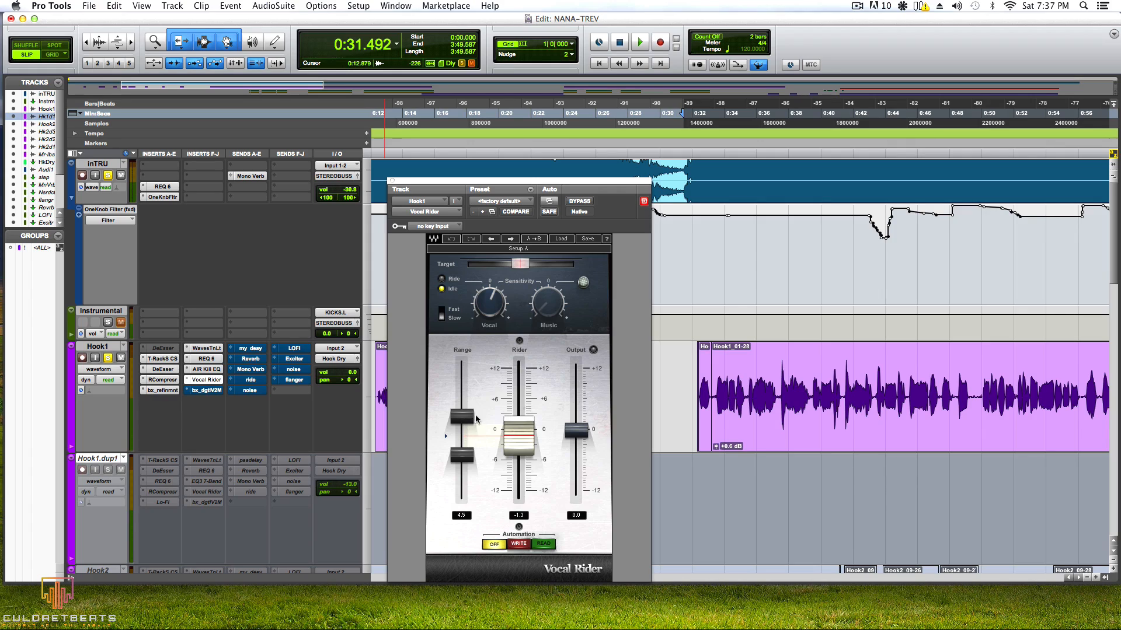
Step: Fine-adjust Vocal Rider's range limits, leaving the range at 4.5, and nudge its vocal sensitivity knob
{"action": "mouse_move", "coordinate": [461, 416]}
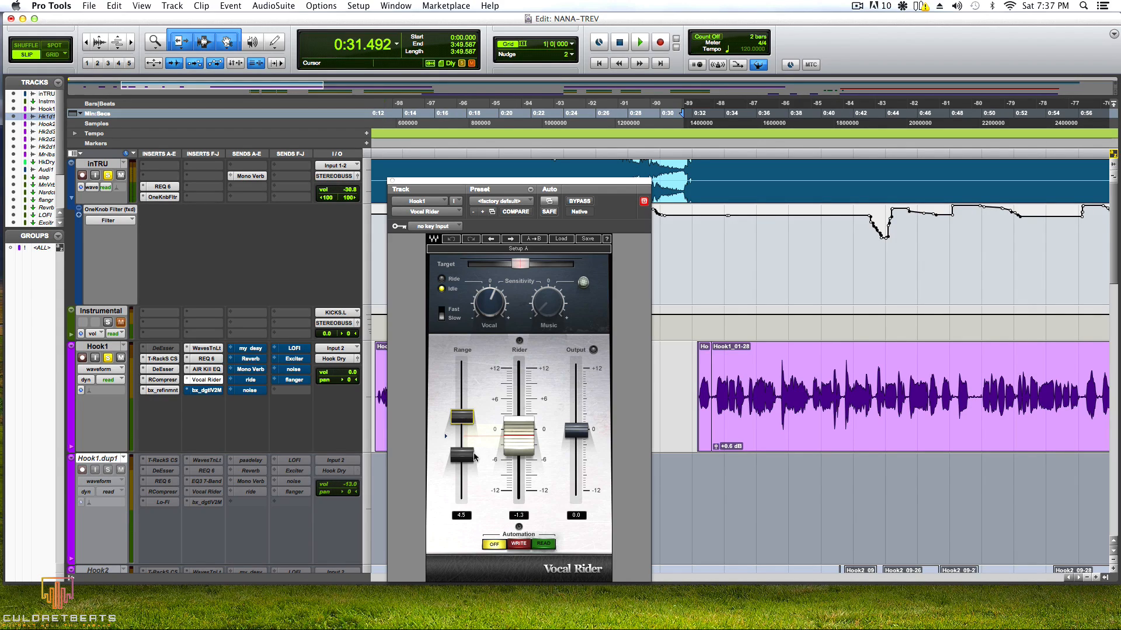
{"action": "left_click_drag", "start_coordinate": [462, 455], "coordinate": [462, 455]}
{"action": "left_click_drag", "start_coordinate": [466, 419], "coordinate": [465, 417]}
{"action": "mouse_move", "coordinate": [489, 306]}
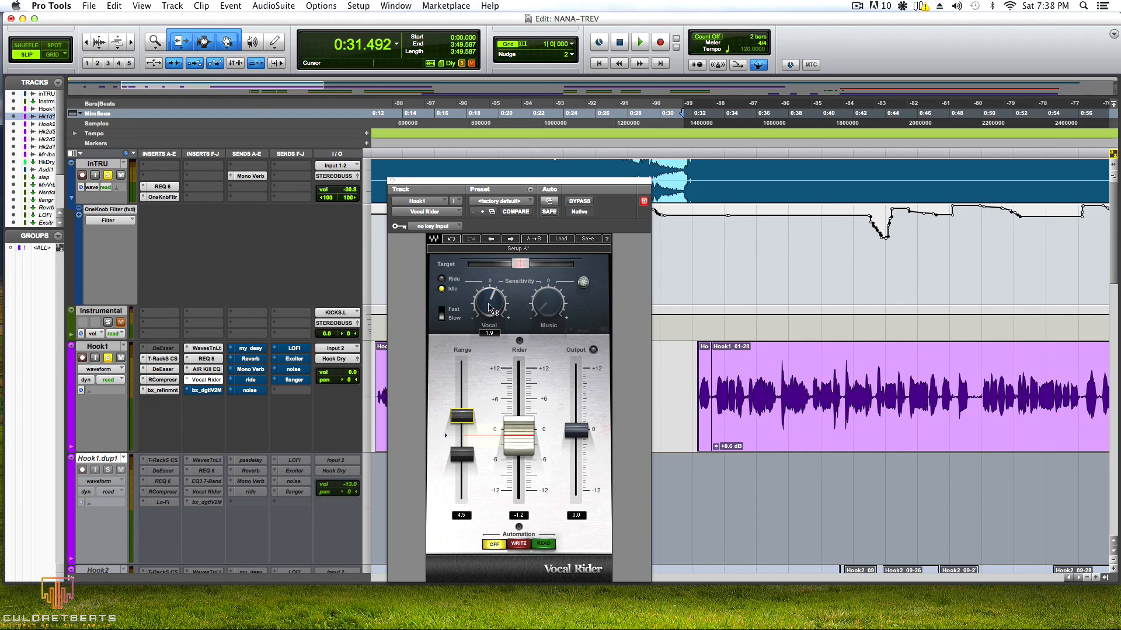
{"action": "left_click_drag", "start_coordinate": [489, 307], "coordinate": [489, 305]}
Step: Play Hook1 against the beat while watching Vocal Rider's fader, stop playback and close the plug-in window
{"action": "key", "text": "space"}
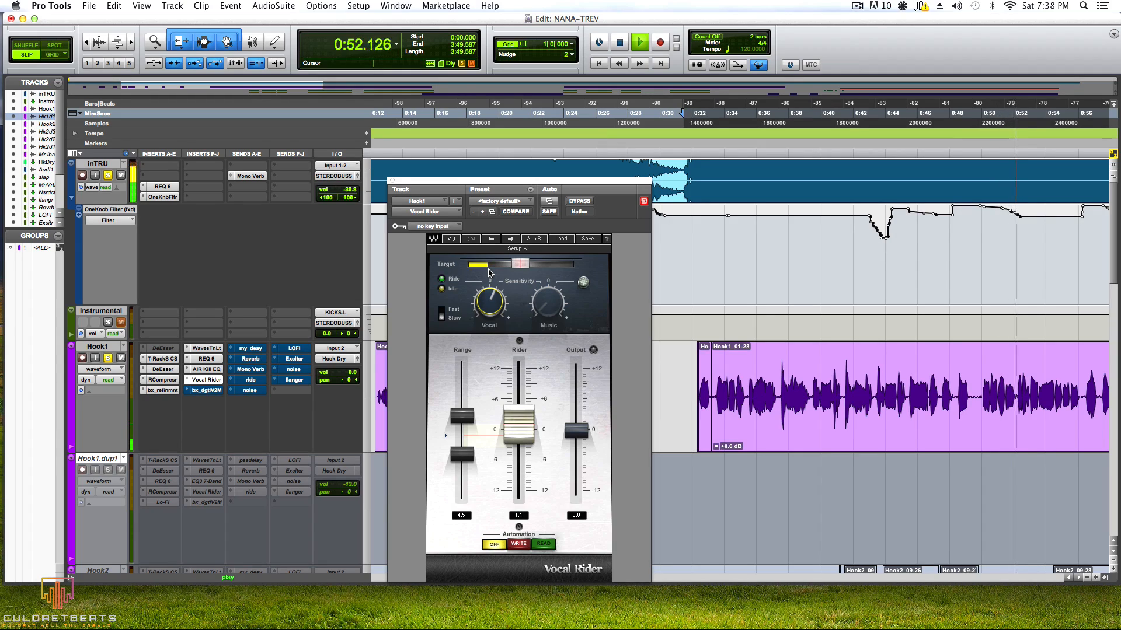
{"action": "key", "text": "space"}
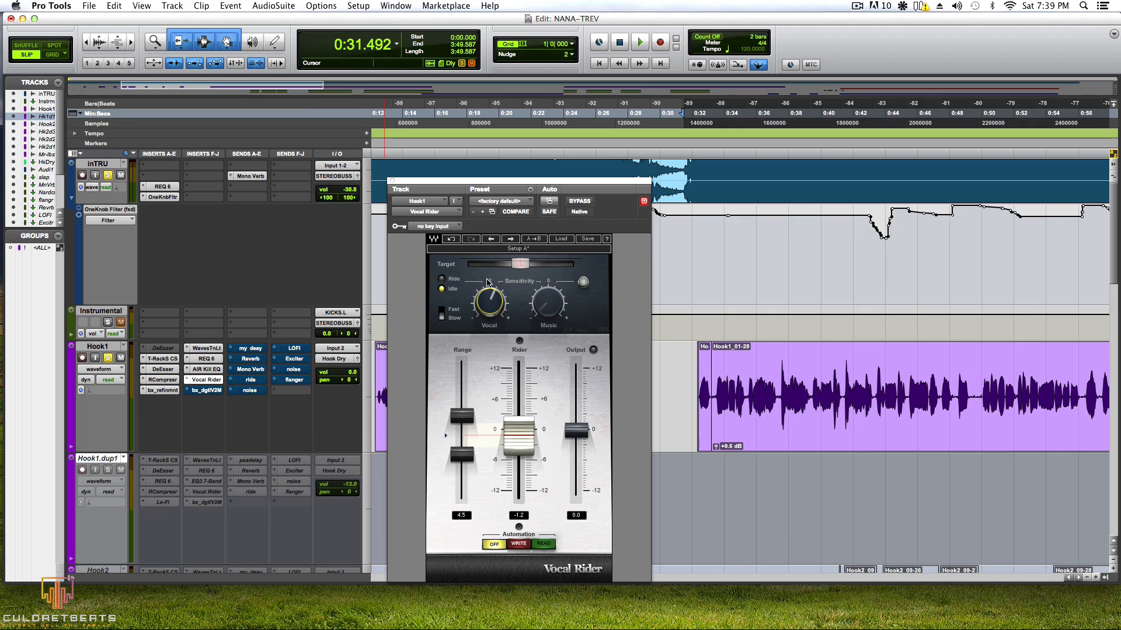
{"action": "left_click", "coordinate": [391, 181]}
Step: Take bx_digital V2 mono on Hook1 out of bypass and reopen its window
{"action": "left_click", "coordinate": [203, 390]}
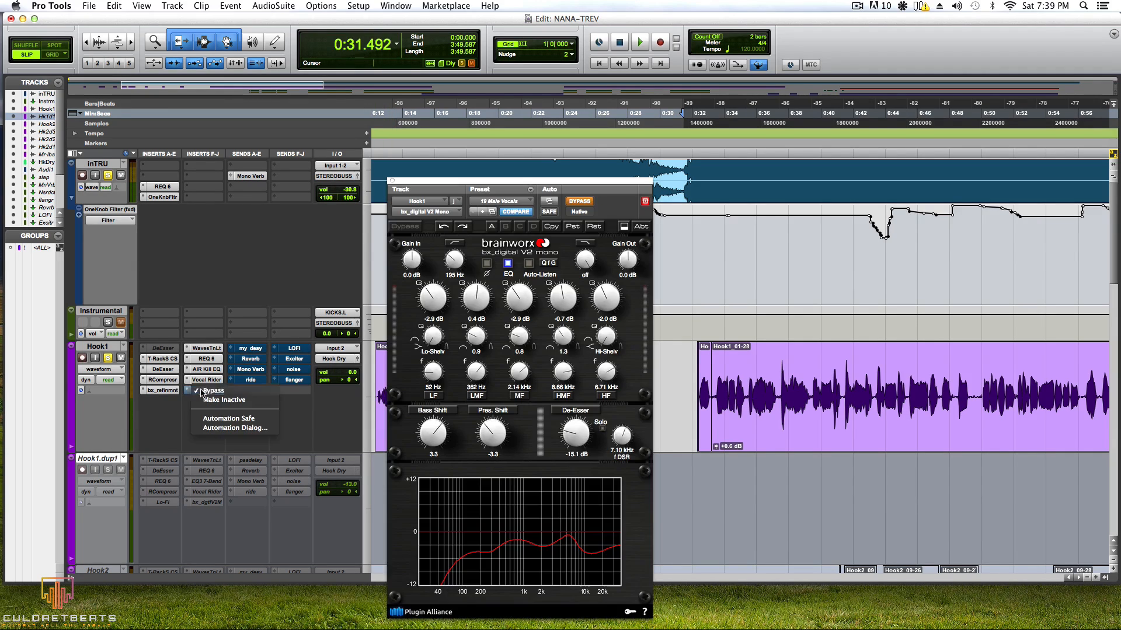
{"action": "left_click", "coordinate": [203, 390]}
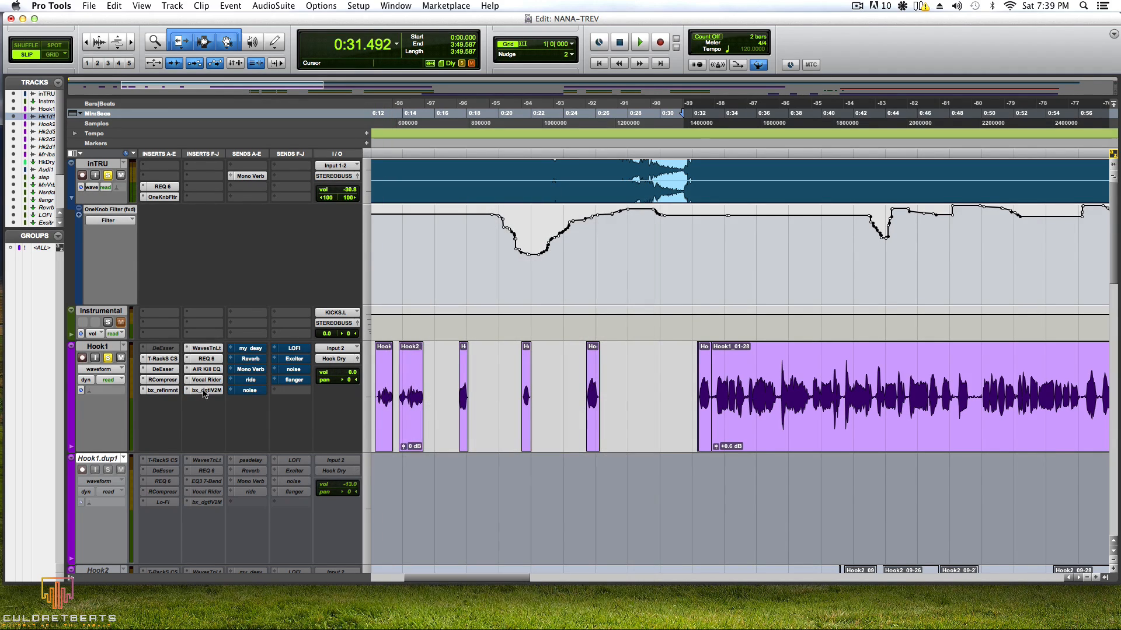
{"action": "left_click", "coordinate": [203, 391]}
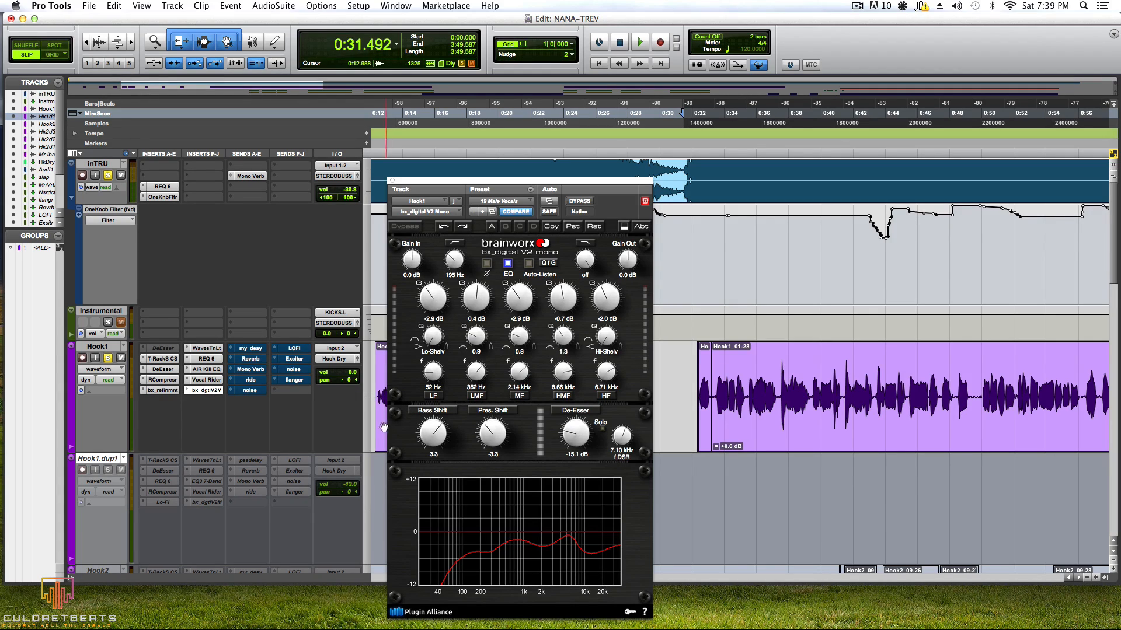
Step: Browse the mono EQ plug-ins available for Hook1's bx_digital V2 insert, dismiss the list without choosing, and close the plug-in window
{"action": "left_click", "coordinate": [190, 392]}
{"action": "mouse_move", "coordinate": [202, 396]}
{"action": "mouse_move", "coordinate": [312, 396]}
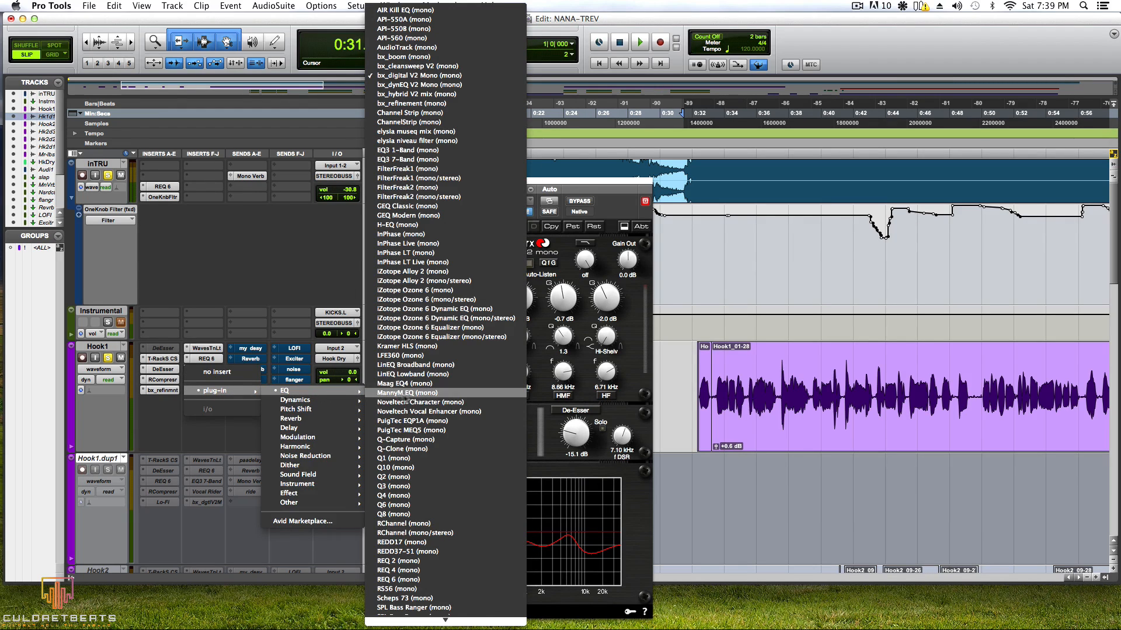
{"action": "scroll", "coordinate": [409, 432], "scroll_direction": "down", "scroll_amount": 1}
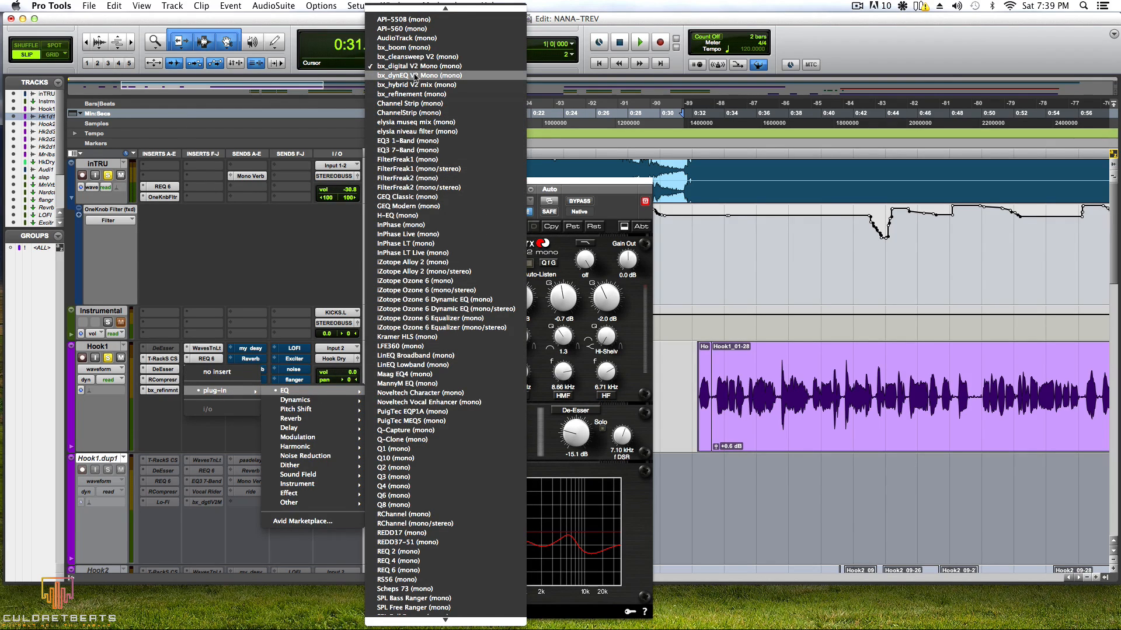
{"action": "left_click", "coordinate": [219, 430]}
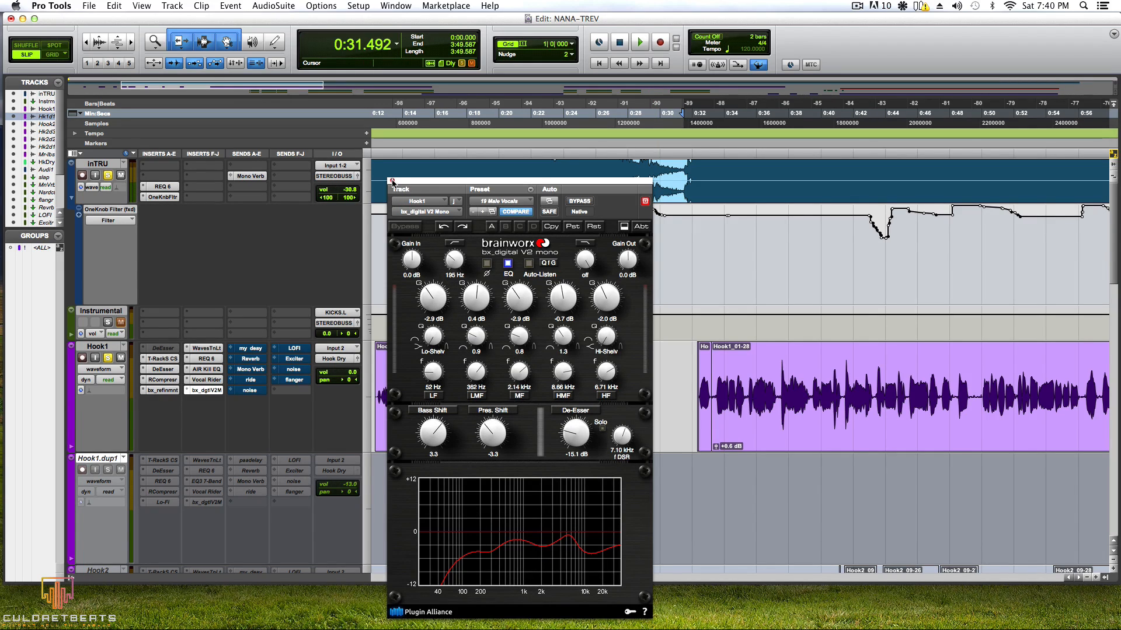
{"action": "left_click", "coordinate": [392, 181]}
Step: Play Hook1 with the beat, lower its track volume to -0.5 during playback, and stop
{"action": "key", "text": "space"}
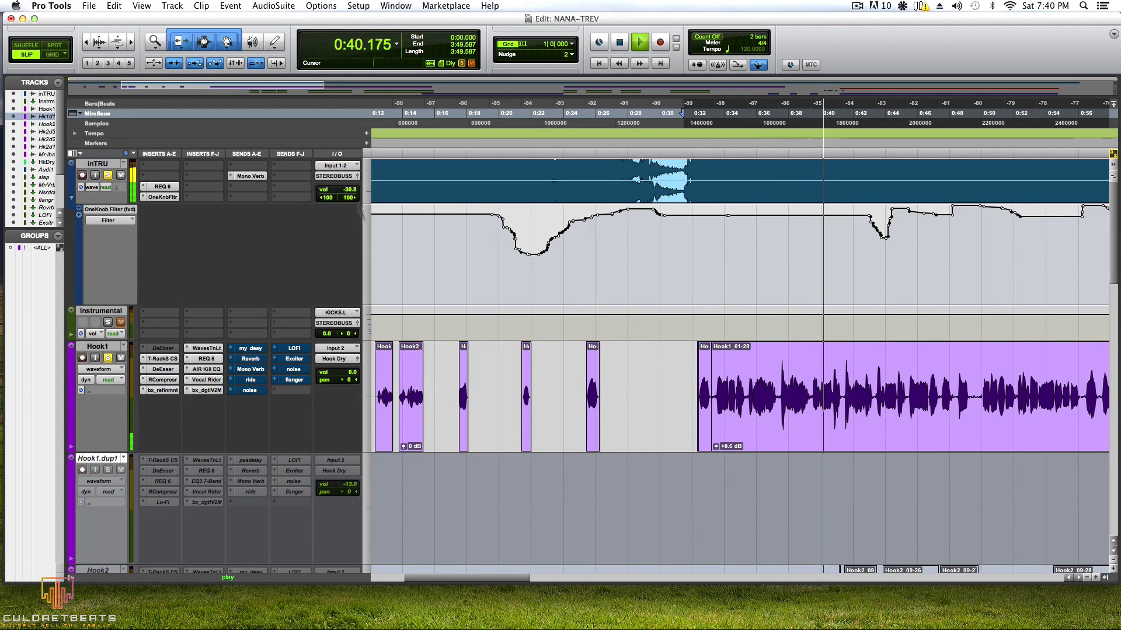
{"action": "left_click_drag", "start_coordinate": [351, 372], "coordinate": [352, 378]}
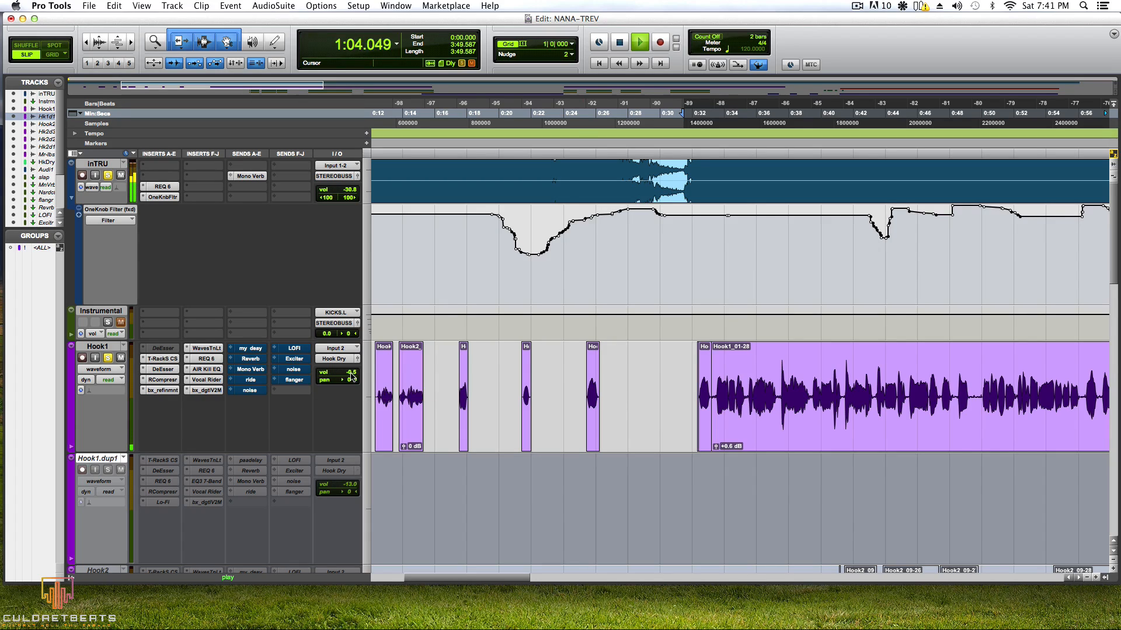
{"action": "key", "text": "space"}
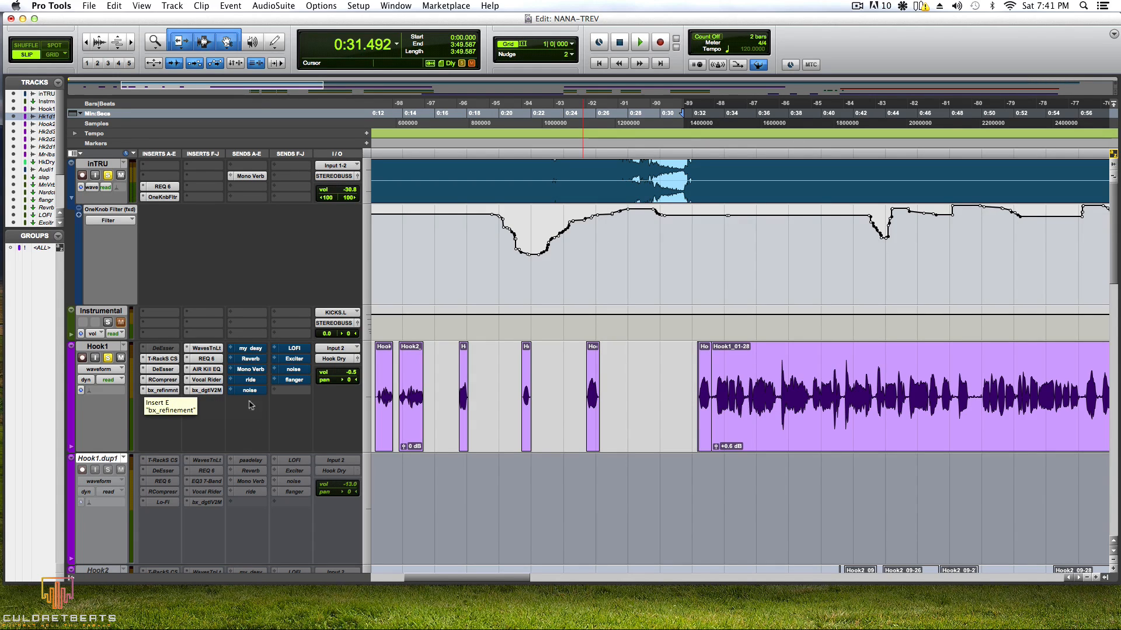
Step: Make the inactive Mono Verb, flanger and Reverb effect tracks active
{"action": "scroll", "coordinate": [256, 379], "scroll_direction": "down", "scroll_amount": 15}
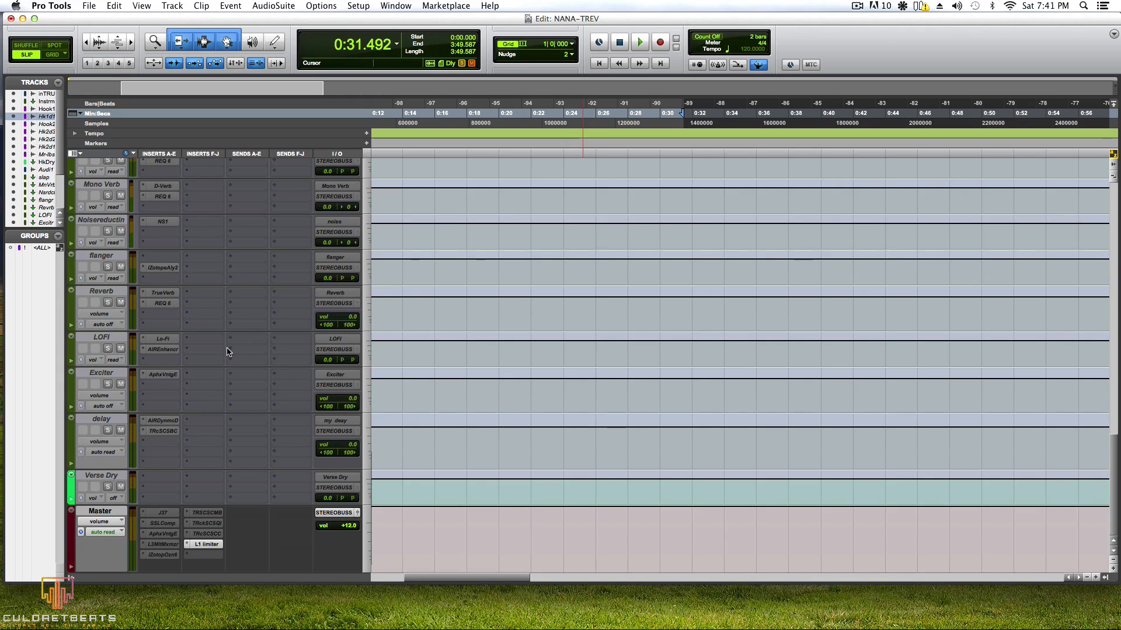
{"action": "scroll", "coordinate": [227, 352], "scroll_direction": "up", "scroll_amount": 10}
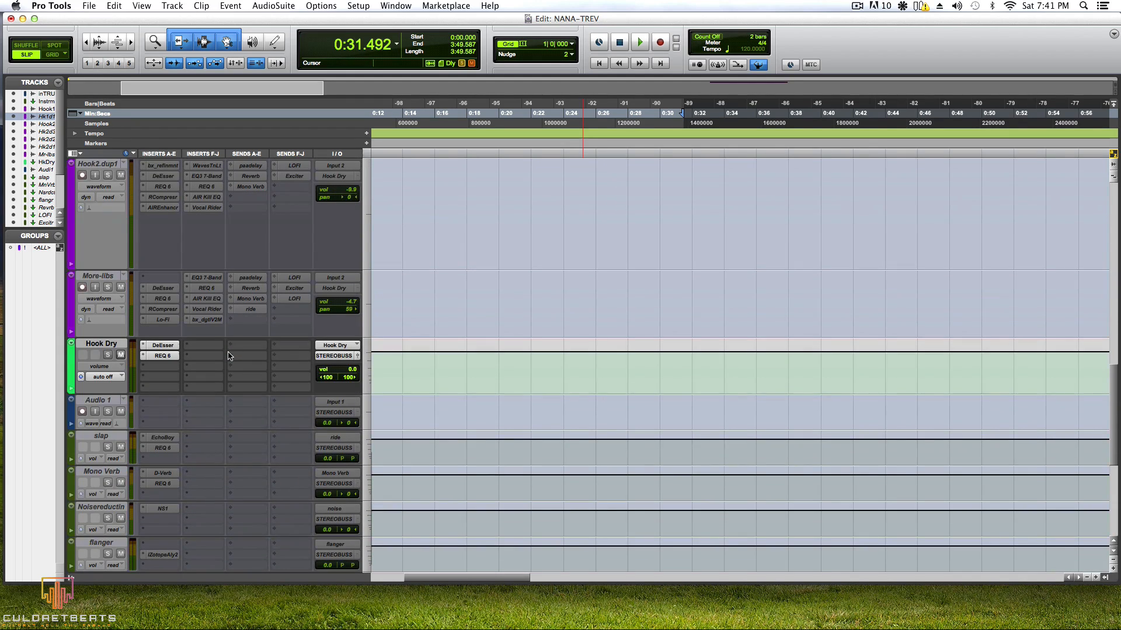
{"action": "scroll", "coordinate": [127, 427], "scroll_direction": "down", "scroll_amount": 10}
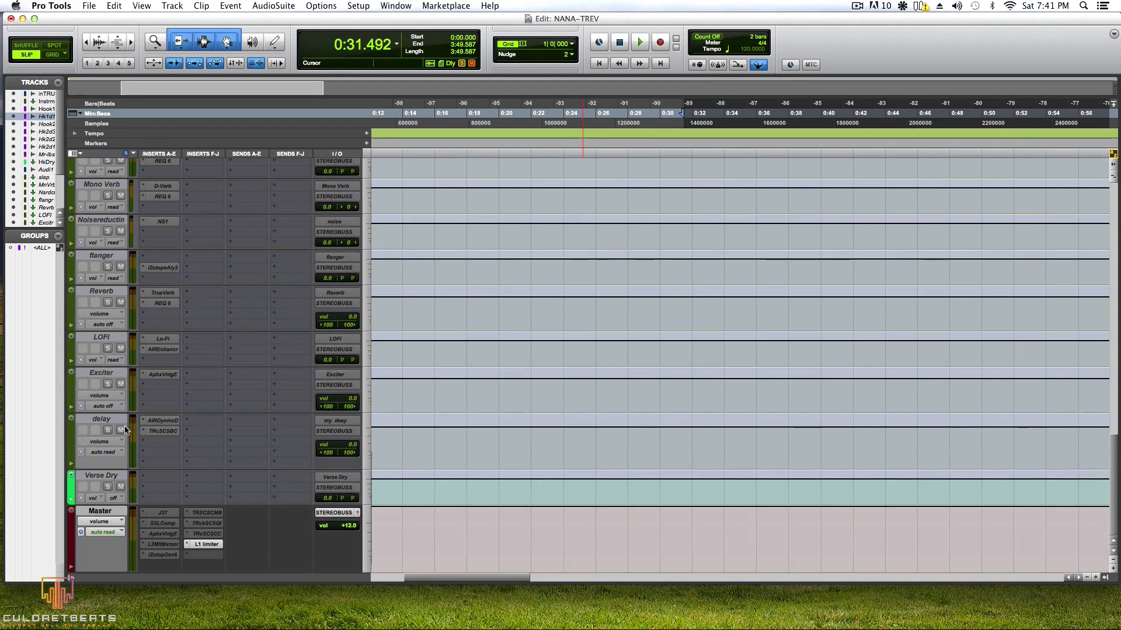
{"action": "right_click", "coordinate": [106, 185]}
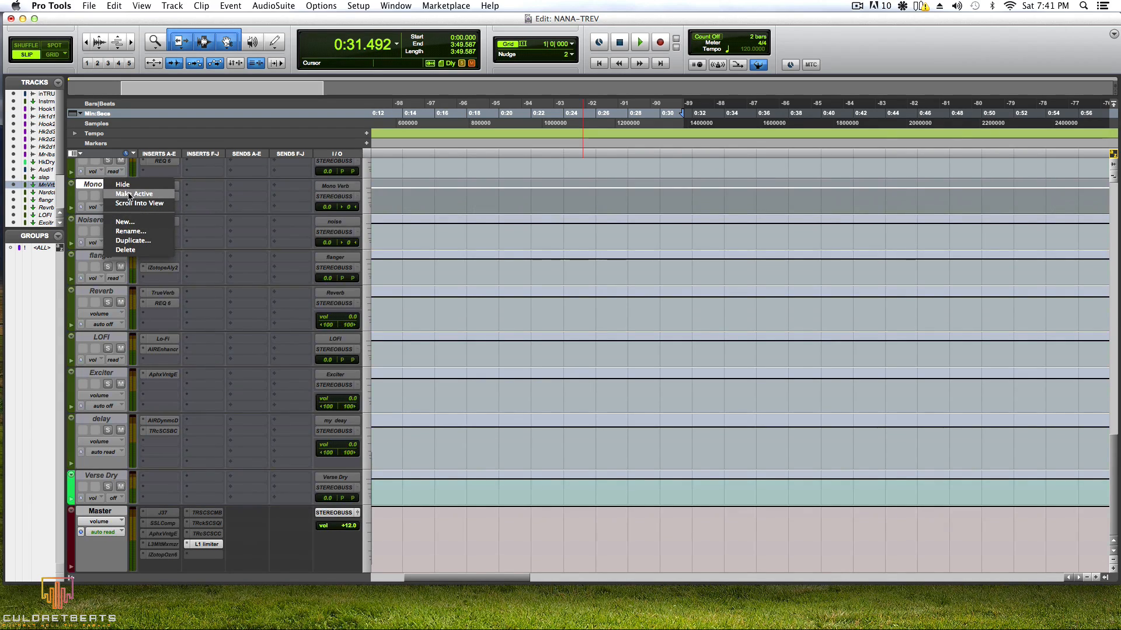
{"action": "left_click", "coordinate": [129, 195]}
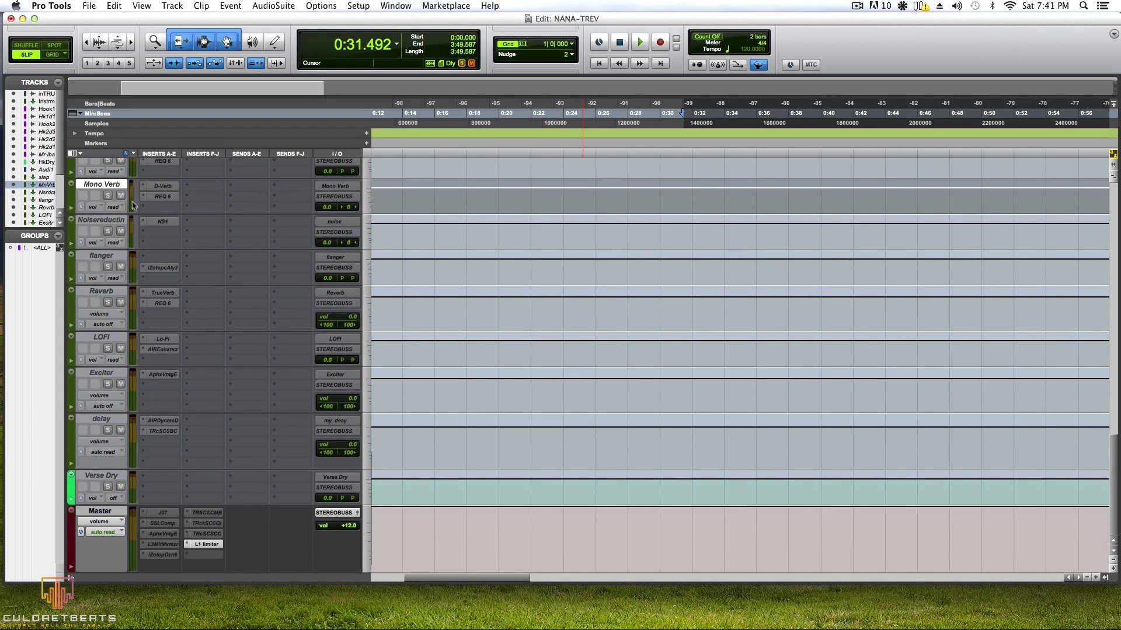
{"action": "right_click", "coordinate": [107, 254]}
{"action": "left_click", "coordinate": [133, 268]}
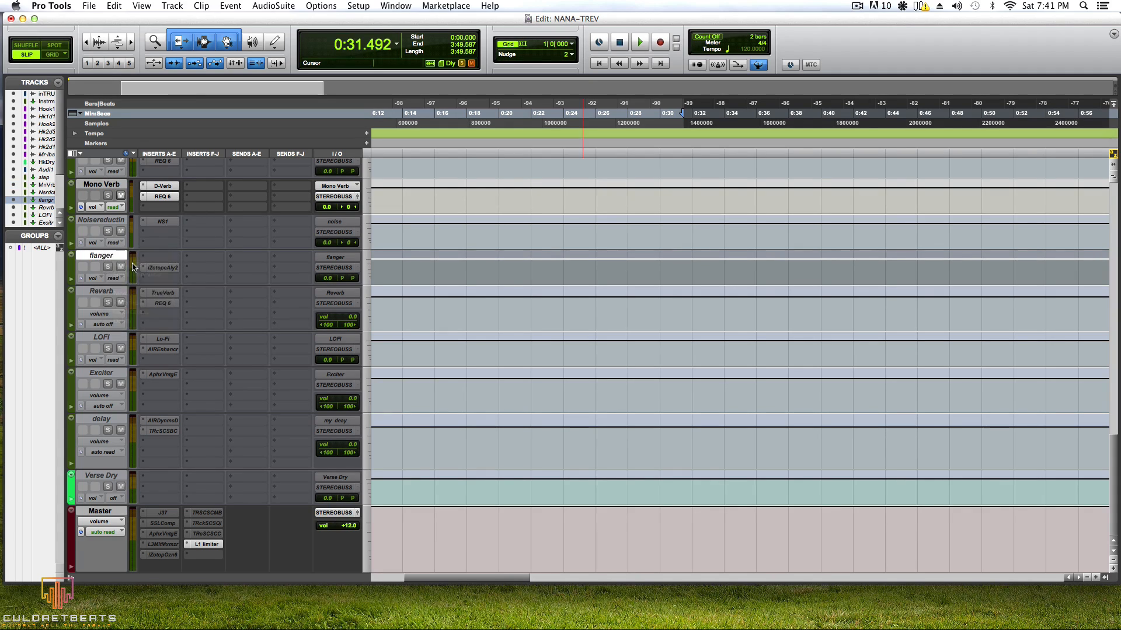
{"action": "right_click", "coordinate": [105, 290]}
{"action": "left_click", "coordinate": [131, 302]}
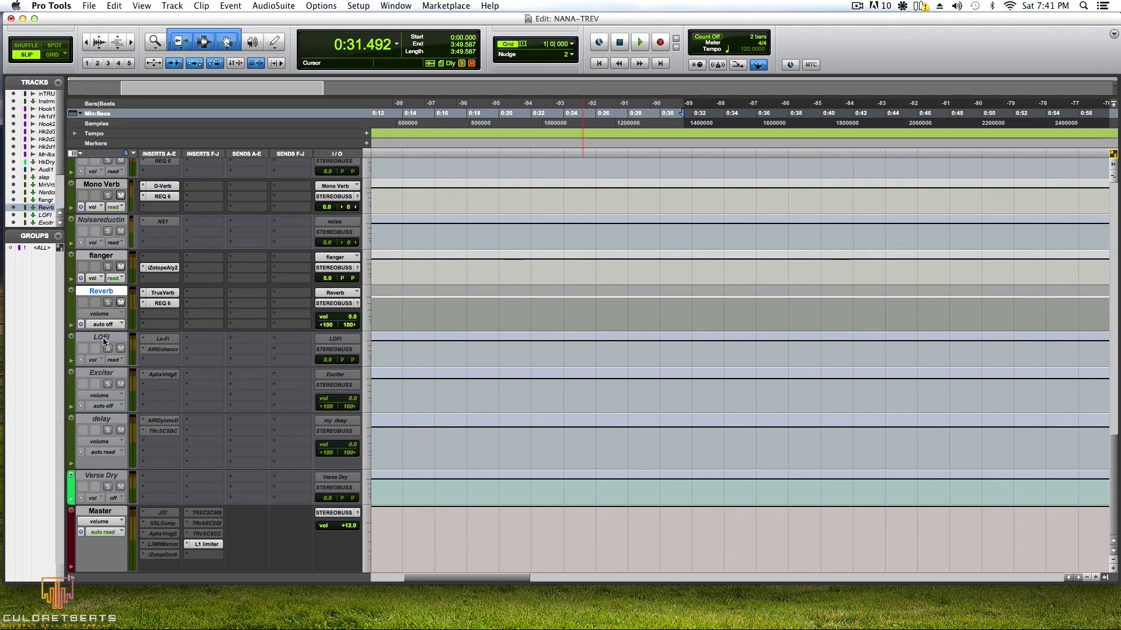
Step: Make the inactive LOFI, Exciter and delay effect tracks active
{"action": "right_click", "coordinate": [103, 338]}
{"action": "left_click", "coordinate": [105, 349]}
{"action": "right_click", "coordinate": [101, 377]}
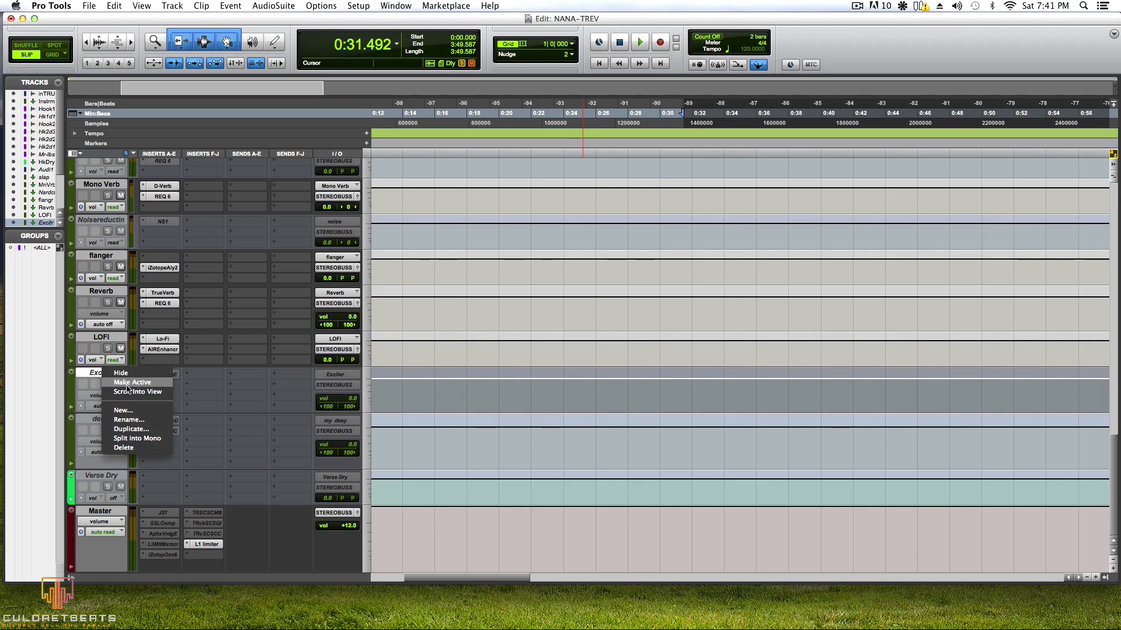
{"action": "left_click", "coordinate": [120, 387]}
{"action": "right_click", "coordinate": [101, 418]}
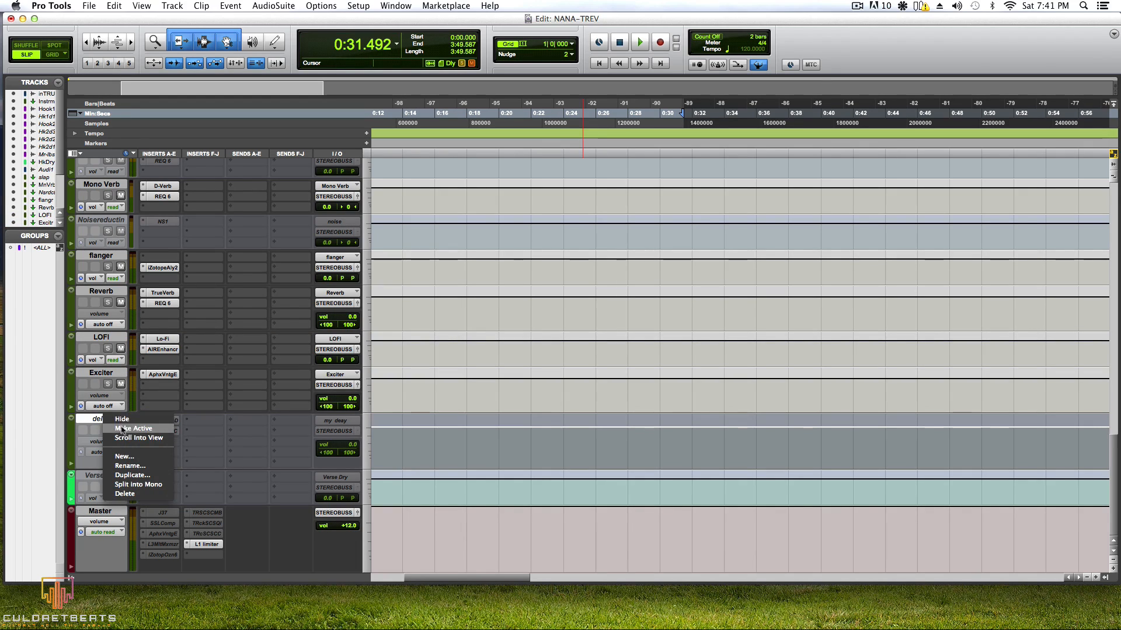
{"action": "left_click", "coordinate": [128, 428]}
Step: Make the inactive noise reduction track between Mono Verb and flanger active
{"action": "scroll", "coordinate": [136, 386], "scroll_direction": "up", "scroll_amount": 3}
{"action": "scroll", "coordinate": [134, 402], "scroll_direction": "up", "scroll_amount": 8}
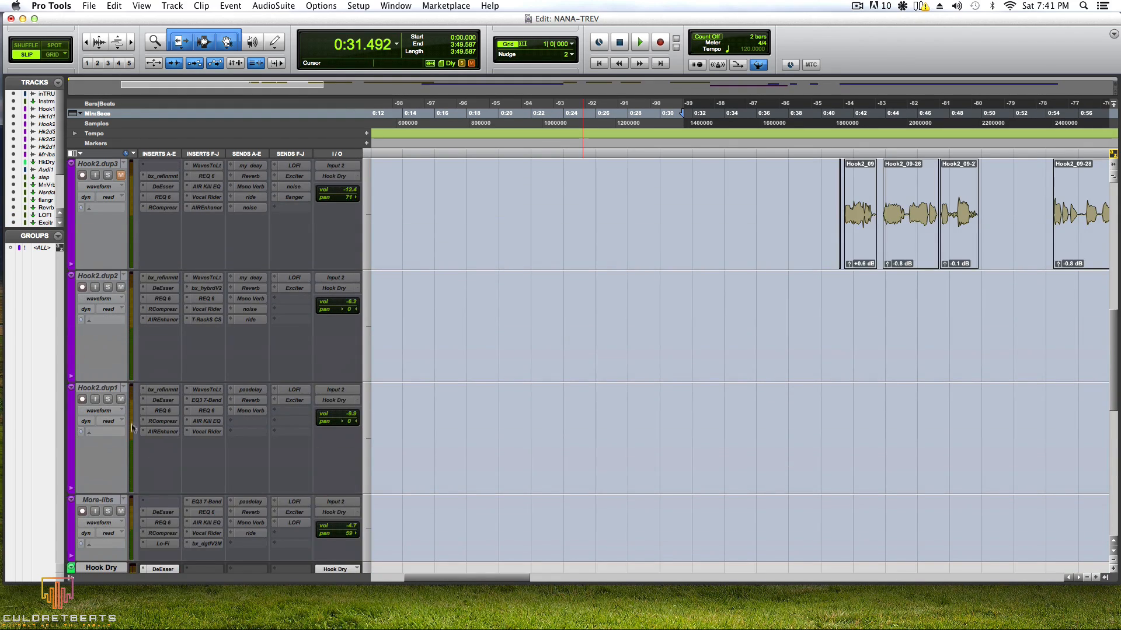
{"action": "scroll", "coordinate": [139, 374], "scroll_direction": "down", "scroll_amount": 10}
{"action": "scroll", "coordinate": [120, 370], "scroll_direction": "up", "scroll_amount": 3}
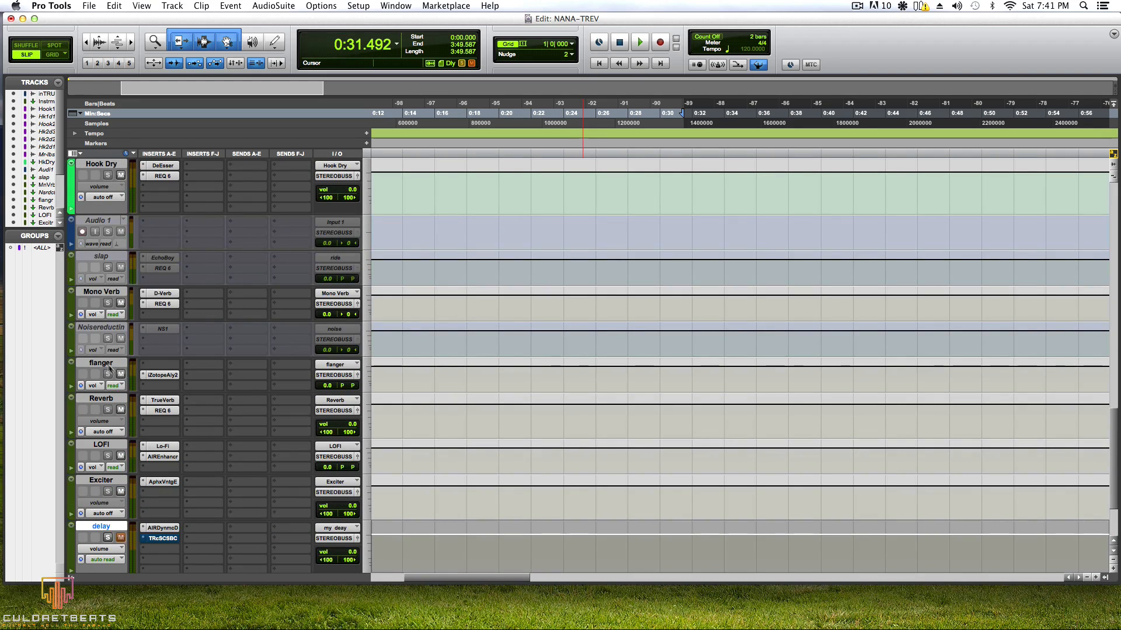
{"action": "right_click", "coordinate": [96, 328]}
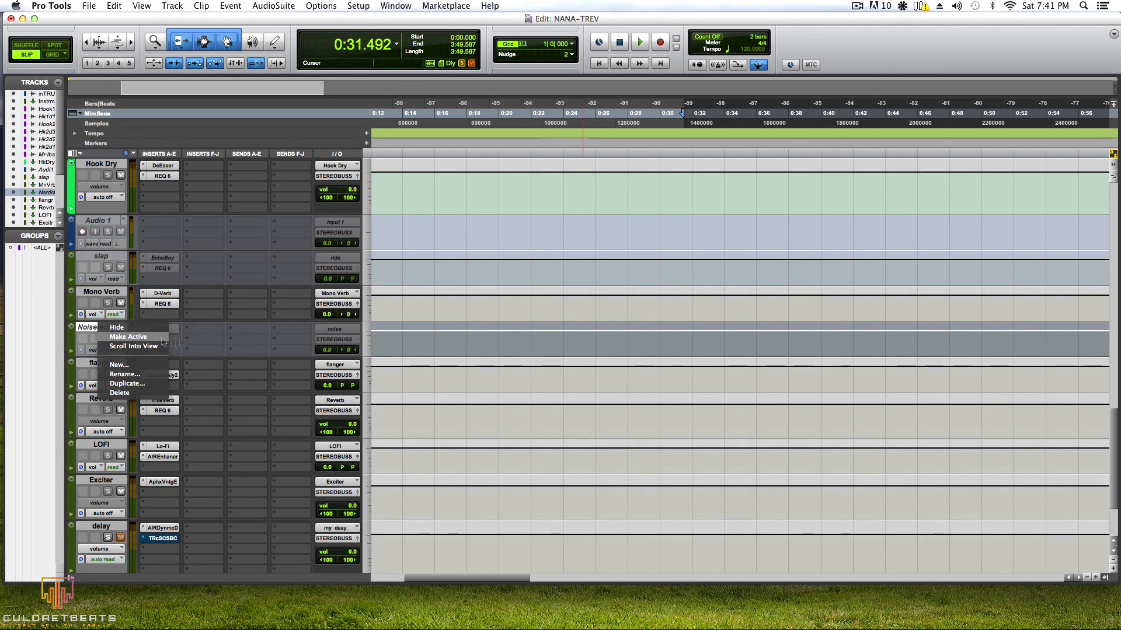
{"action": "left_click", "coordinate": [120, 338]}
Step: Return to the Hook1 track, play it together with the beat for a few seconds, and stop playback
{"action": "scroll", "coordinate": [367, 369], "scroll_direction": "up", "scroll_amount": 6}
{"action": "scroll", "coordinate": [366, 370], "scroll_direction": "up", "scroll_amount": 2}
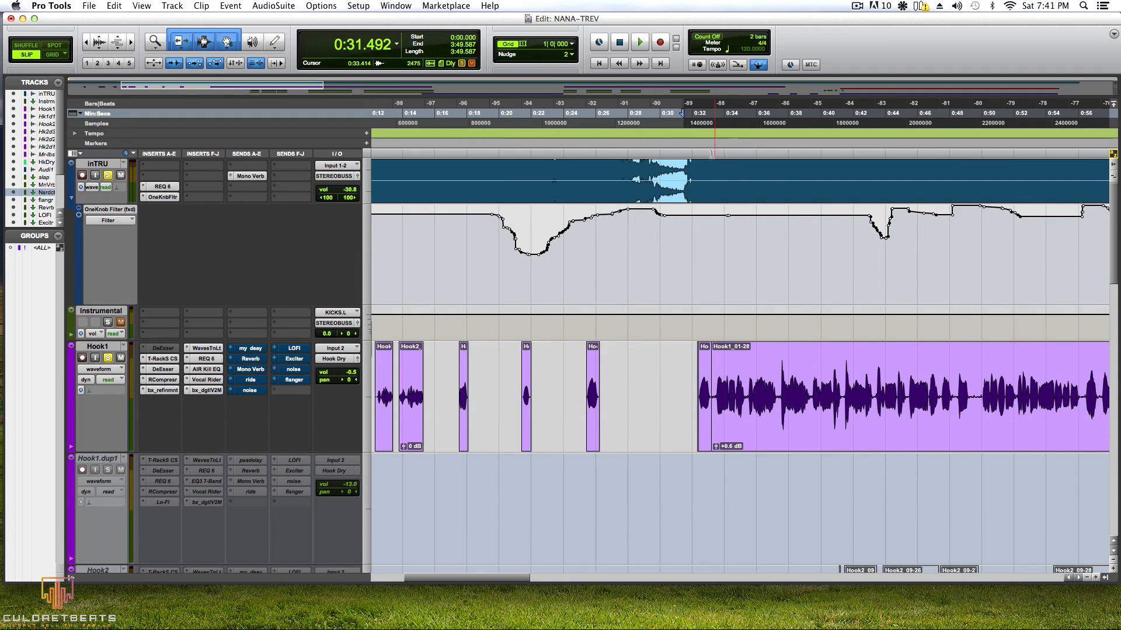
{"action": "left_click", "coordinate": [120, 176]}
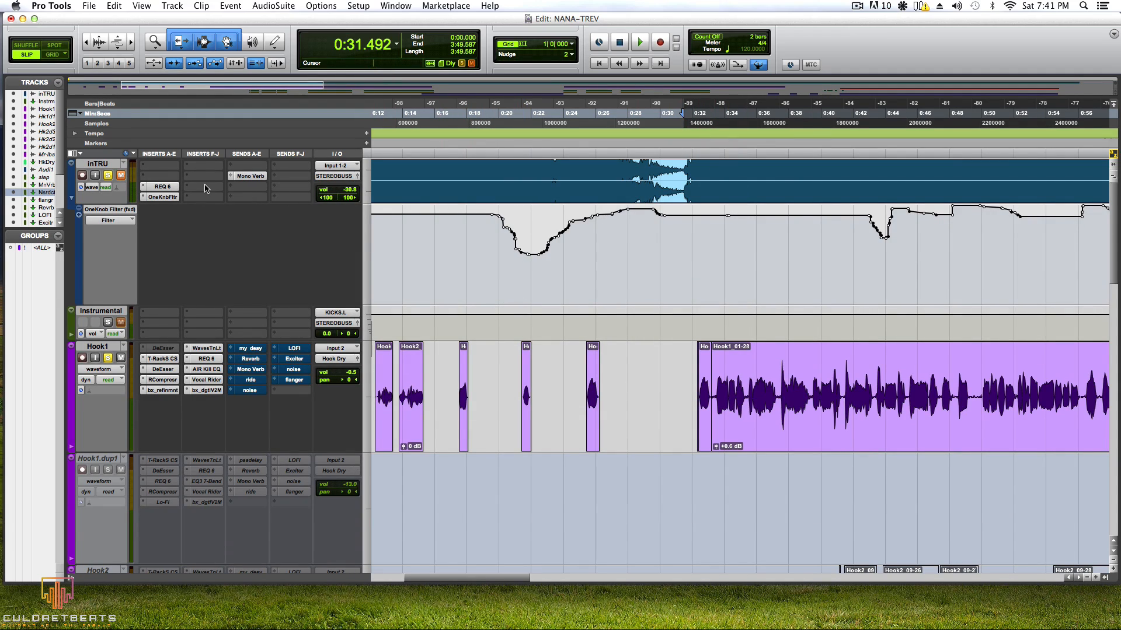
{"action": "key", "text": "space"}
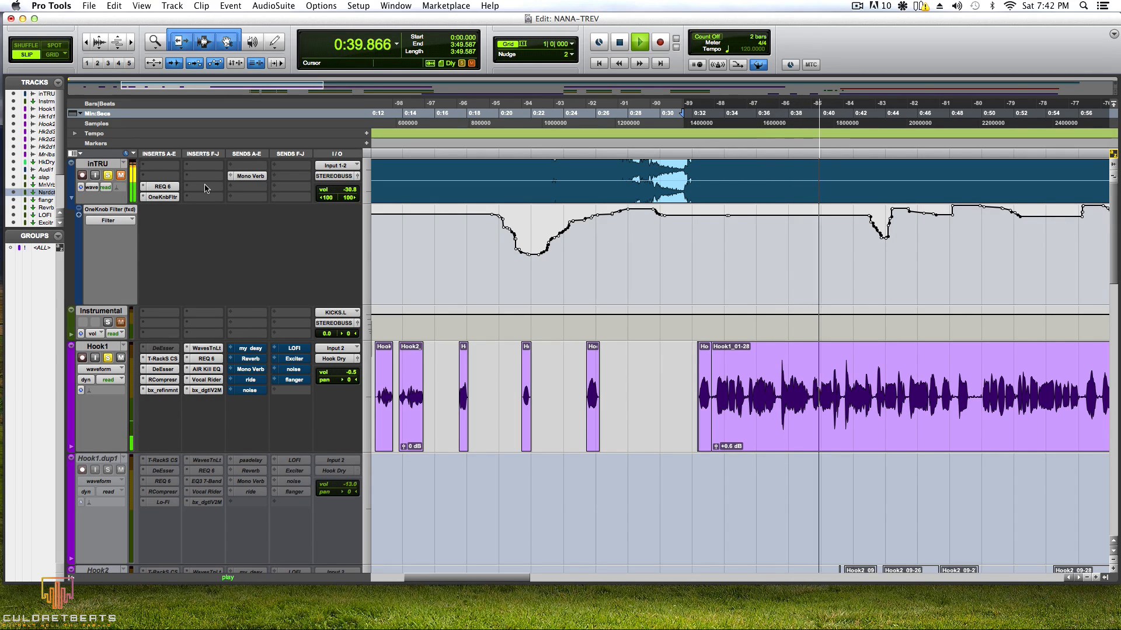
{"action": "key", "text": "space"}
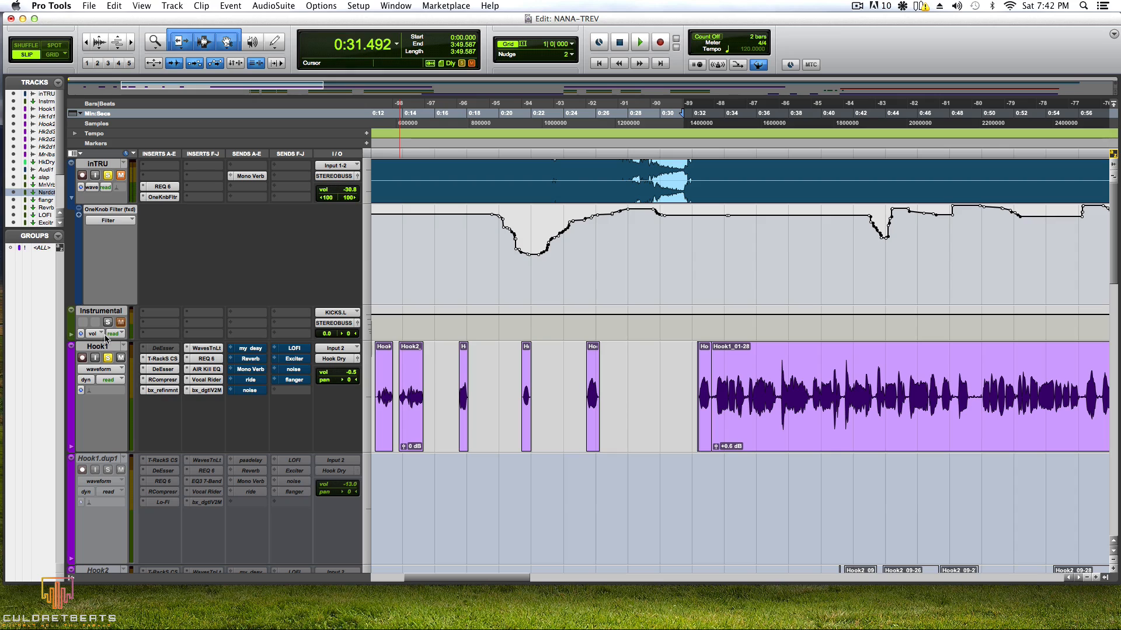
Step: Make the inactive slap effect track below Audio 1 active
{"action": "scroll", "coordinate": [237, 385], "scroll_direction": "down", "scroll_amount": 15}
{"action": "scroll", "coordinate": [237, 383], "scroll_direction": "up", "scroll_amount": 15}
{"action": "scroll", "coordinate": [248, 413], "scroll_direction": "down", "scroll_amount": 20}
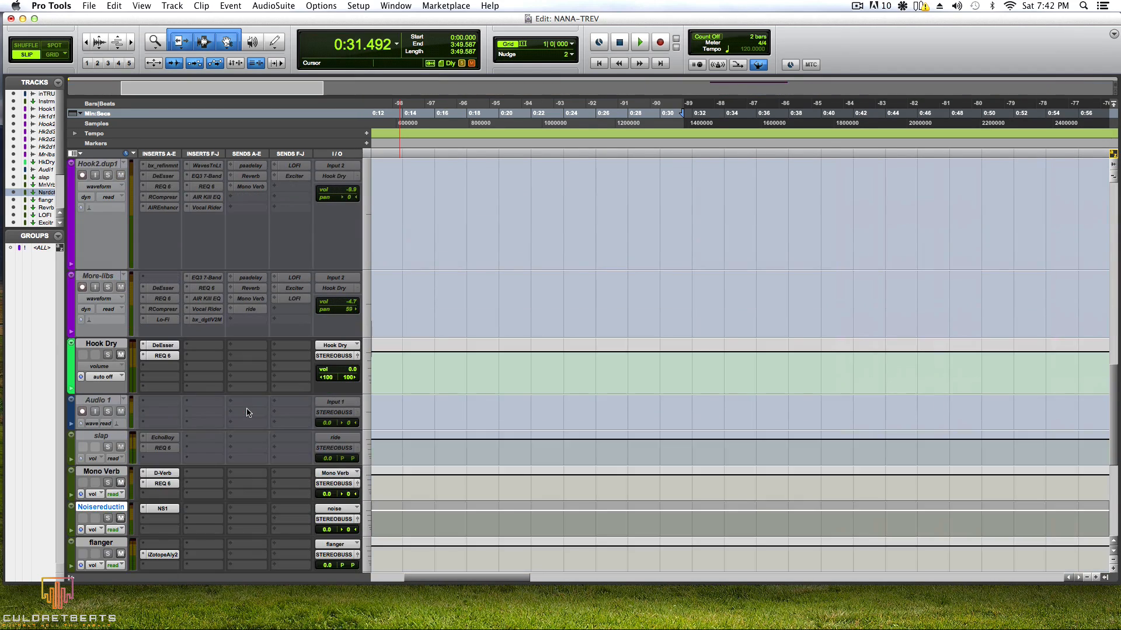
{"action": "scroll", "coordinate": [248, 413], "scroll_direction": "up", "scroll_amount": 8}
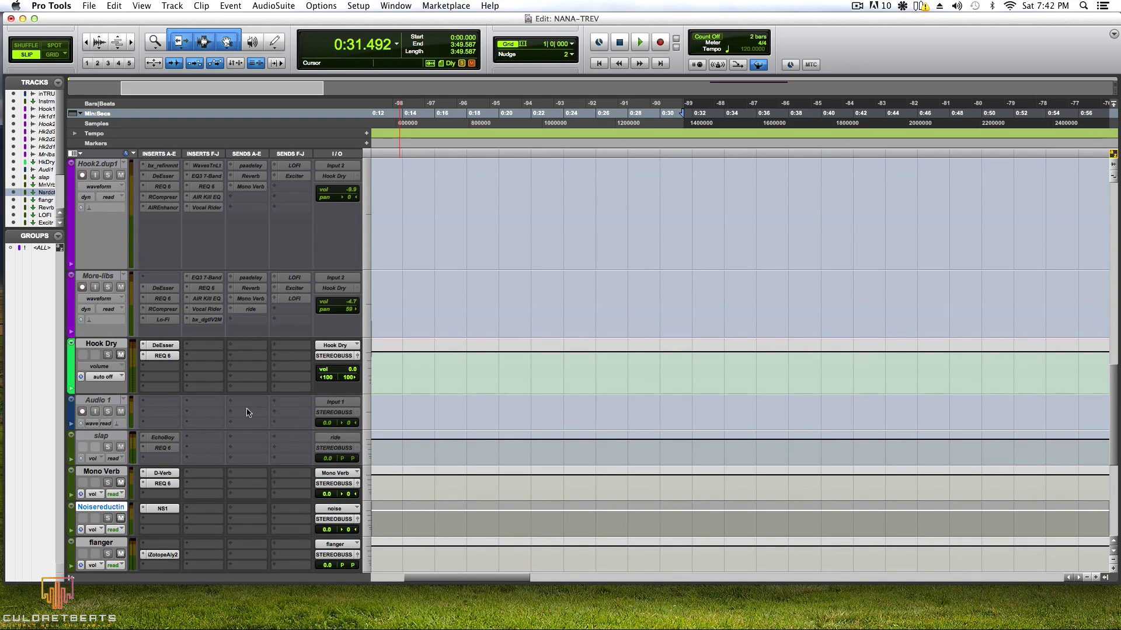
{"action": "right_click", "coordinate": [97, 438]}
{"action": "left_click", "coordinate": [141, 447]}
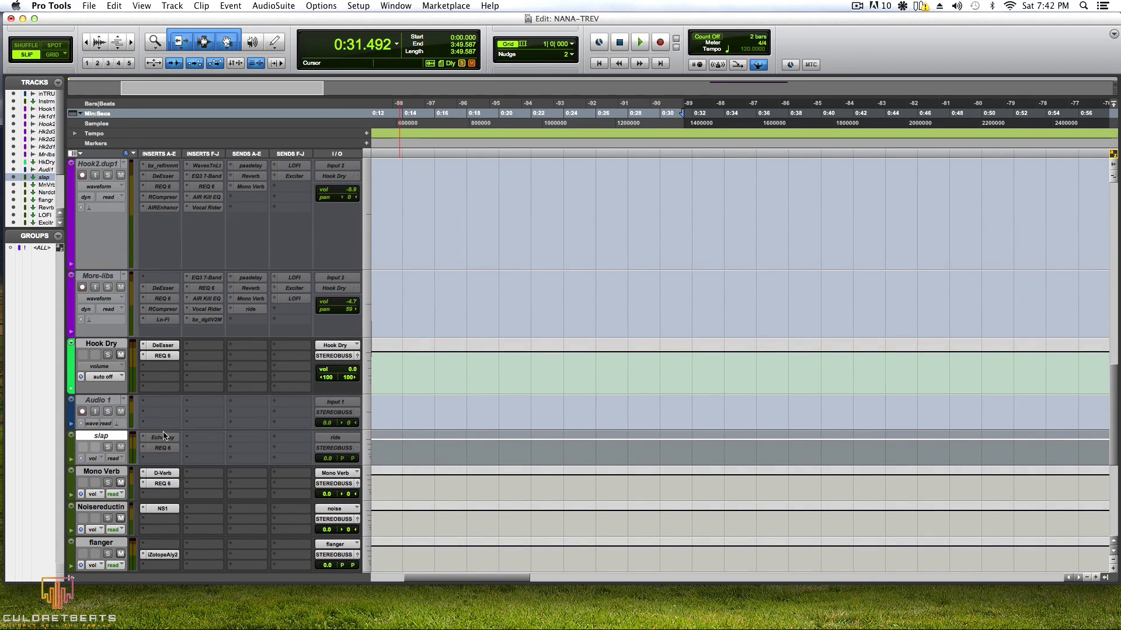
Step: Open the NS1 plug-in window on the noise reduction track
{"action": "scroll", "coordinate": [164, 434], "scroll_direction": "down", "scroll_amount": 8}
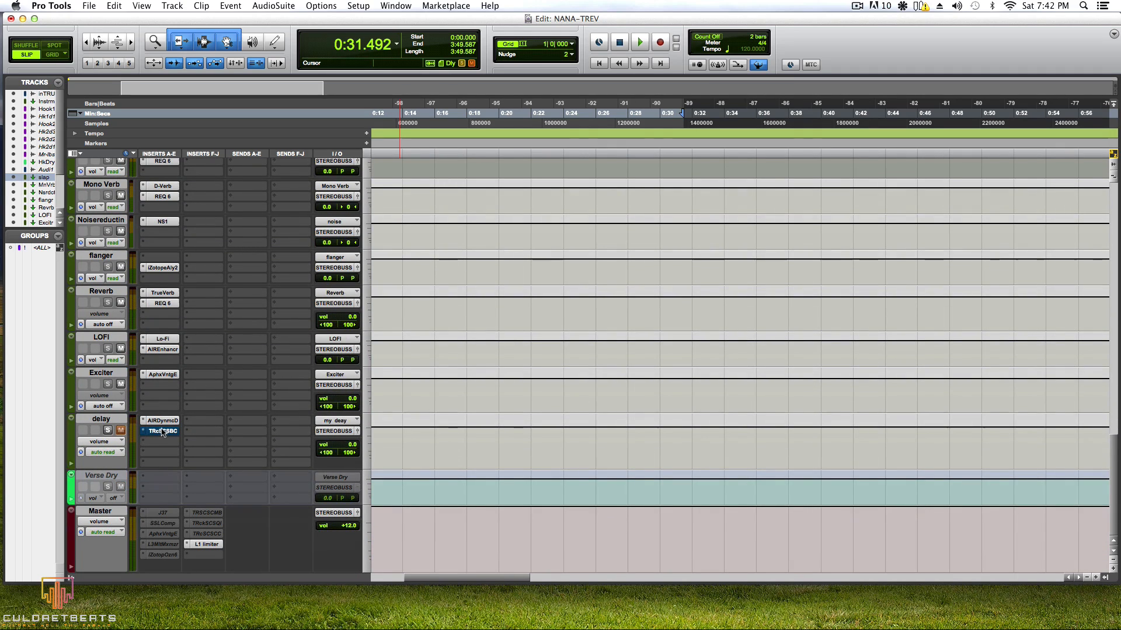
{"action": "scroll", "coordinate": [158, 434], "scroll_direction": "up", "scroll_amount": 5}
{"action": "left_click", "coordinate": [157, 397]}
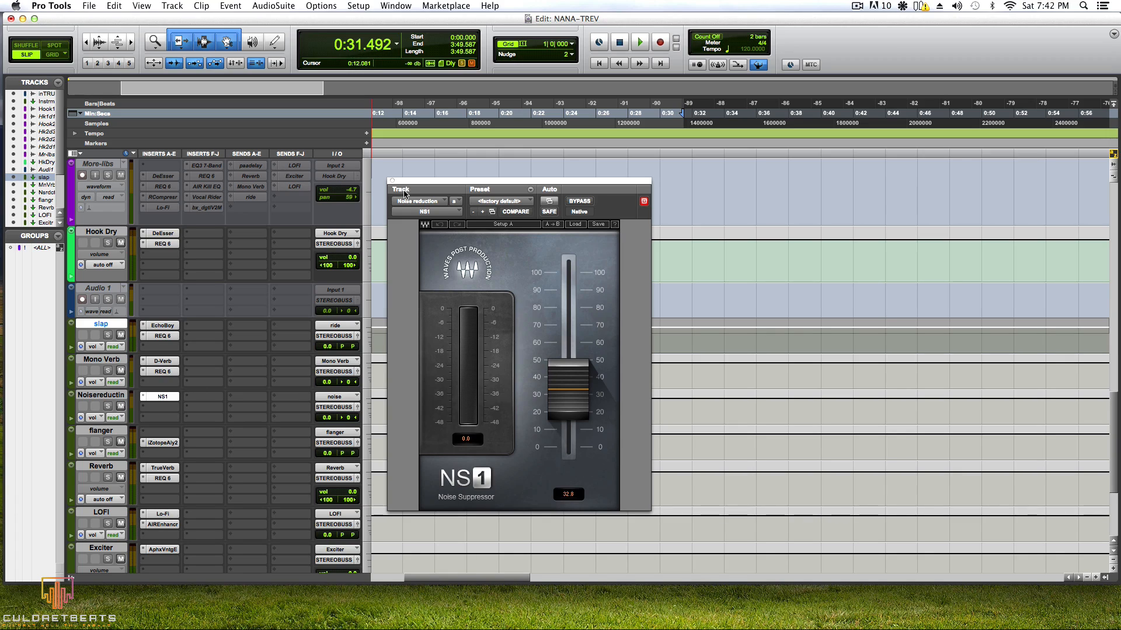
Step: Close the NS1 plug-in, then unmute the noise send on the Hook1 track and show its send fader
{"action": "left_click", "coordinate": [393, 181]}
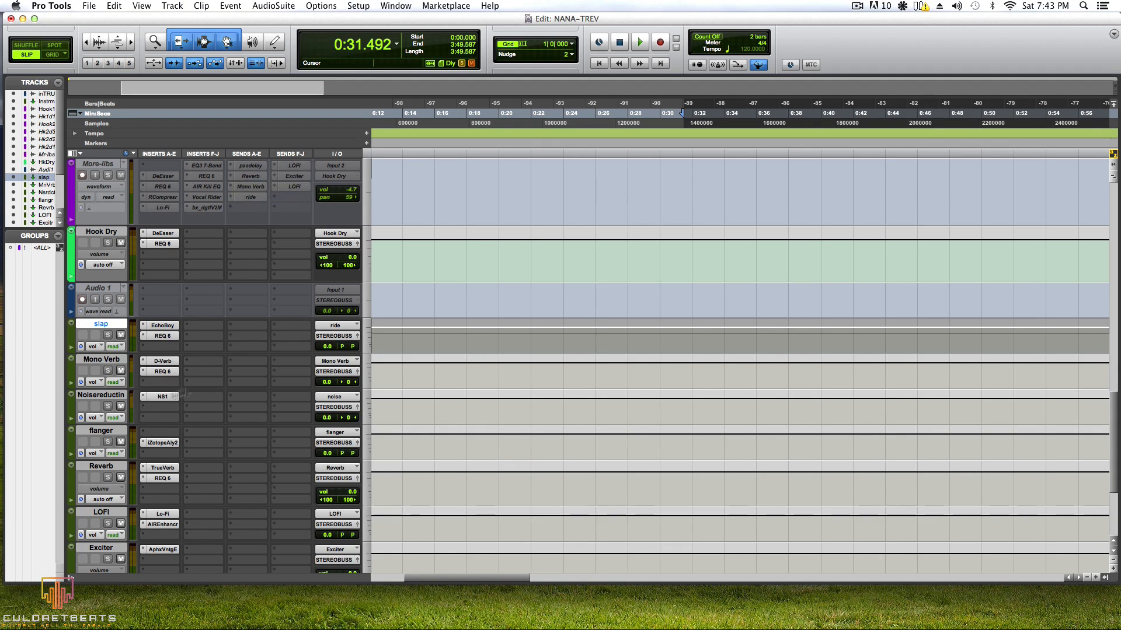
{"action": "scroll", "coordinate": [219, 261], "scroll_direction": "up", "scroll_amount": 10}
{"action": "scroll", "coordinate": [220, 263], "scroll_direction": "up", "scroll_amount": 5}
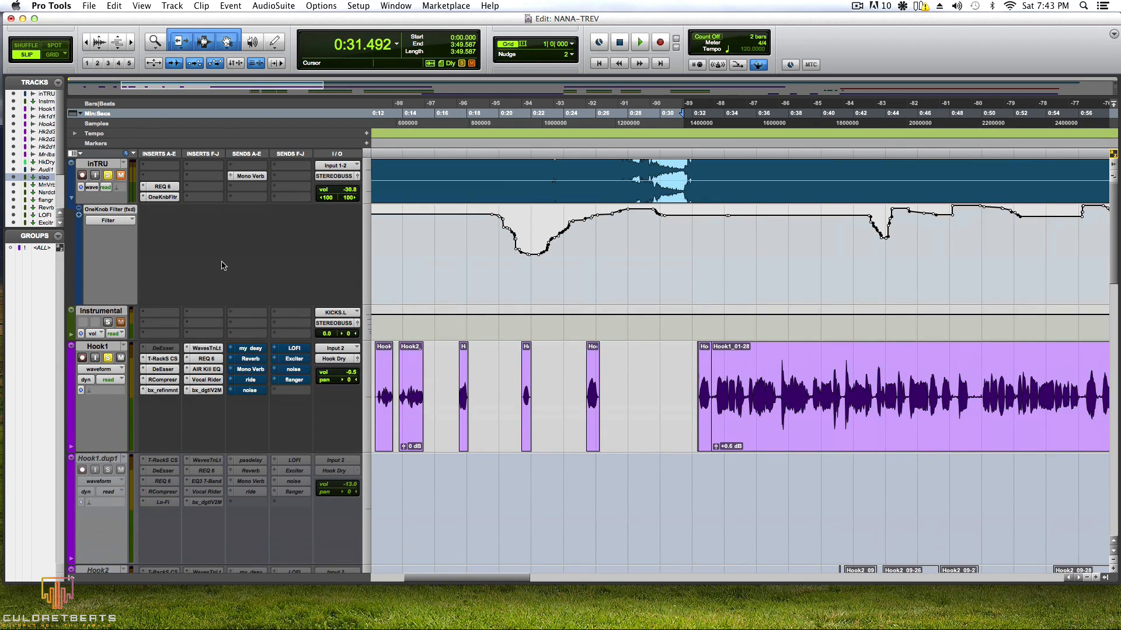
{"action": "scroll", "coordinate": [223, 266], "scroll_direction": "down", "scroll_amount": 10}
{"action": "scroll", "coordinate": [180, 425], "scroll_direction": "down", "scroll_amount": 8}
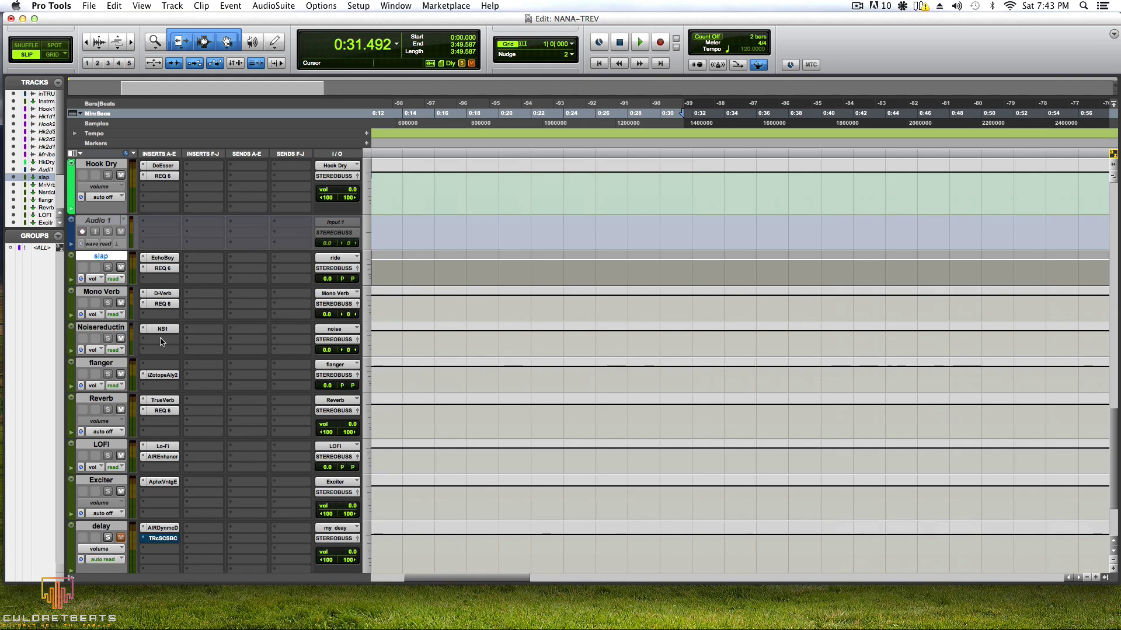
{"action": "scroll", "coordinate": [176, 333], "scroll_direction": "up", "scroll_amount": 15}
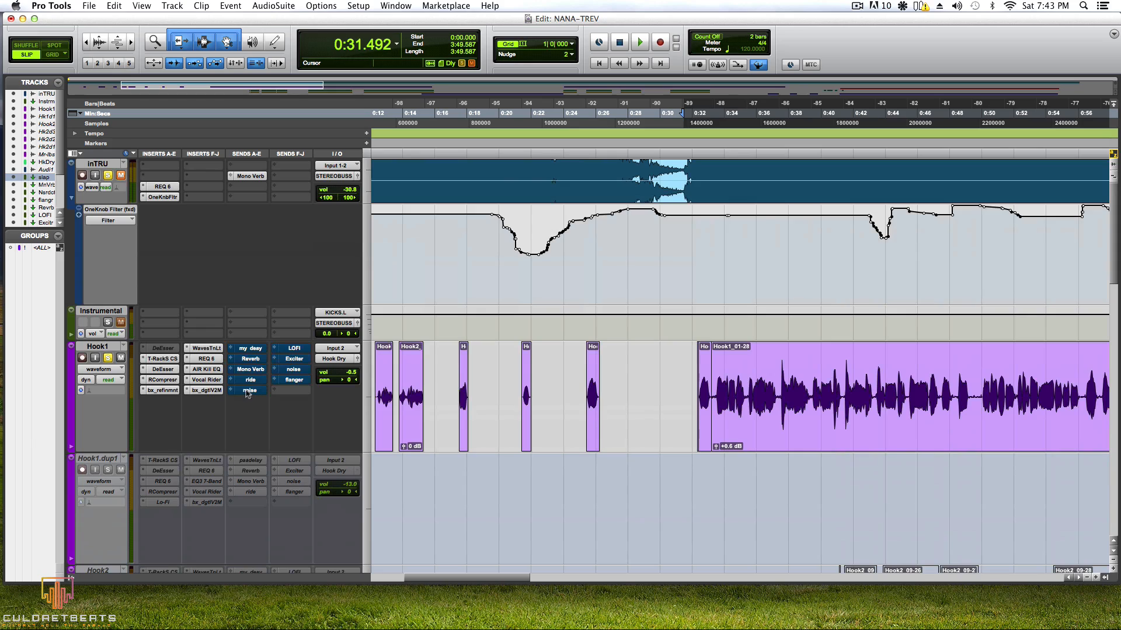
{"action": "right_click", "coordinate": [248, 393]}
{"action": "left_click", "coordinate": [249, 399]}
{"action": "left_click", "coordinate": [249, 391]}
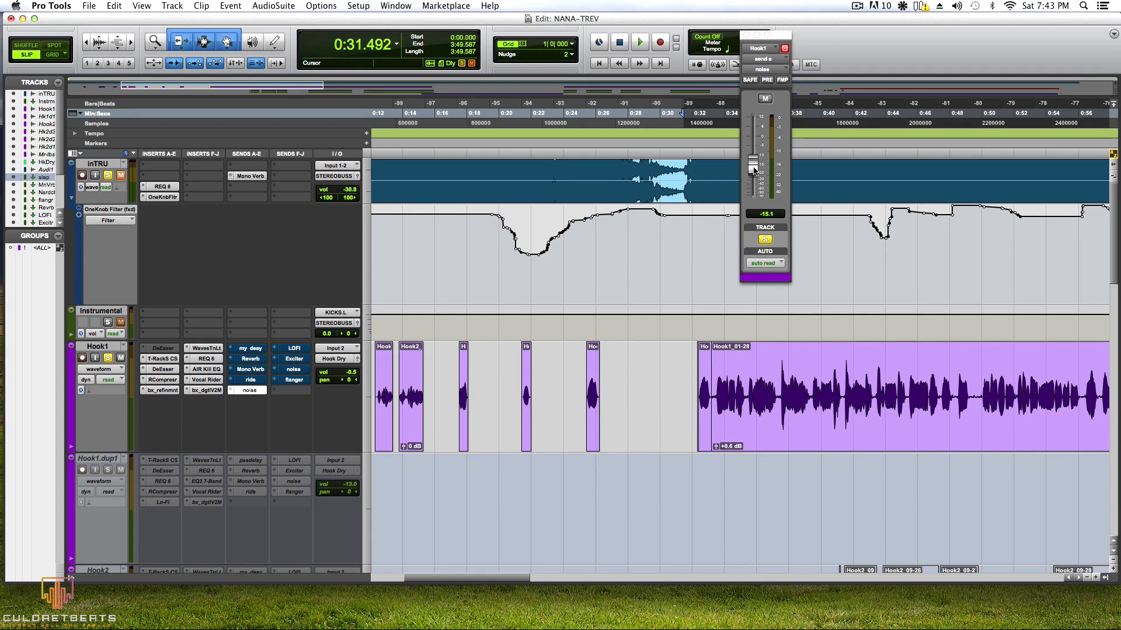
Step: Set the NS1 noise suppression on the Noisereduction track to 35.2 and close the plug-in
{"action": "scroll", "coordinate": [183, 436], "scroll_direction": "down", "scroll_amount": 15}
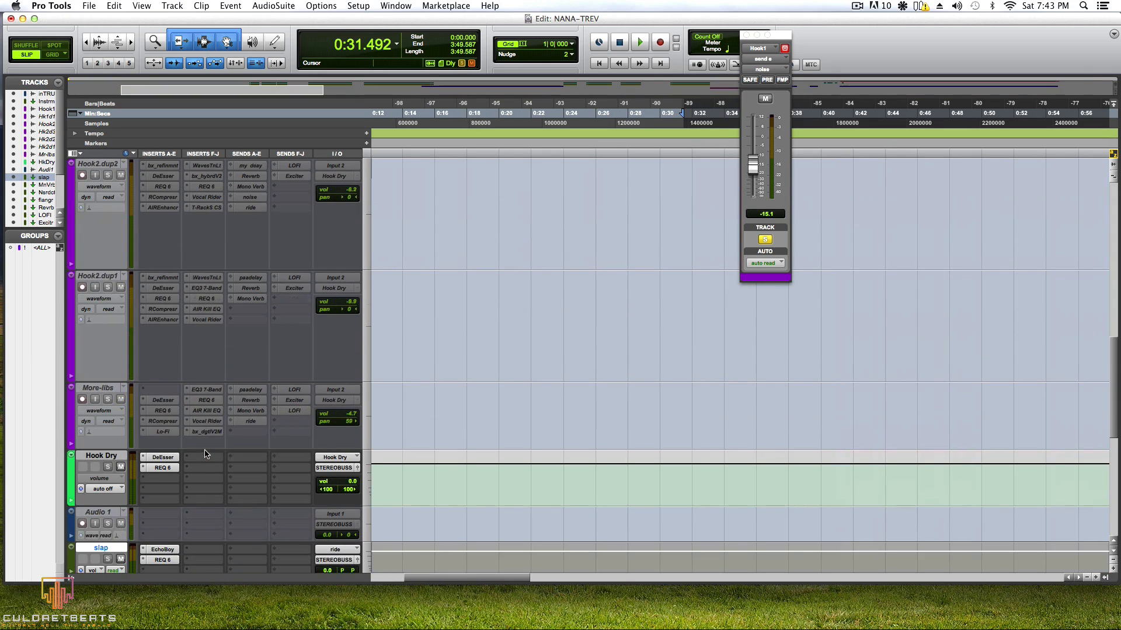
{"action": "scroll", "coordinate": [196, 350], "scroll_direction": "up", "scroll_amount": 3}
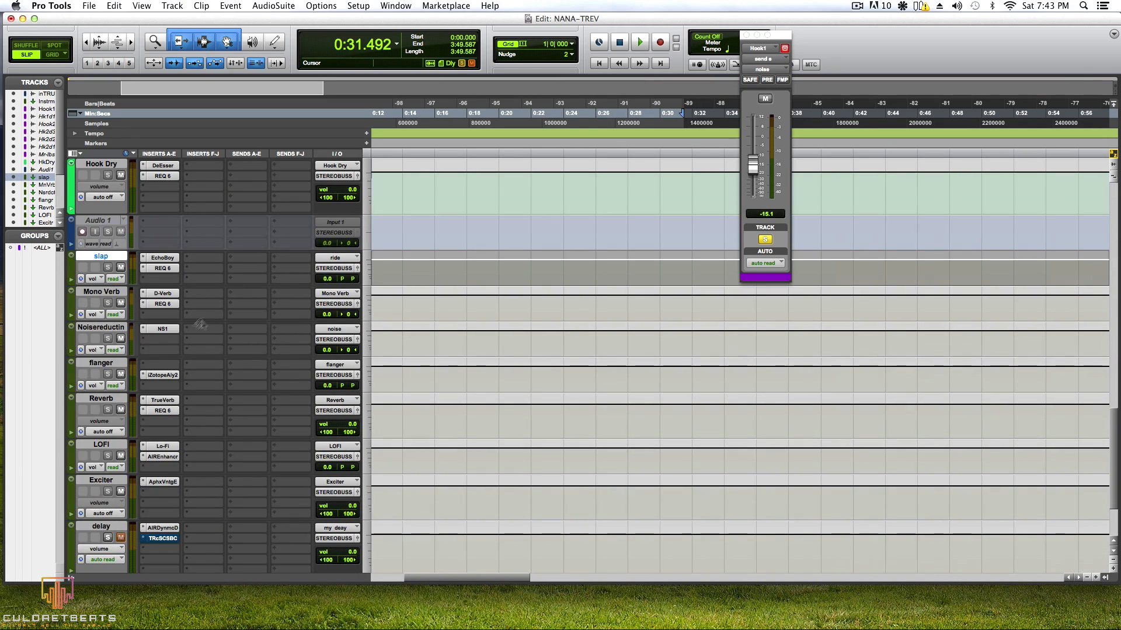
{"action": "left_click", "coordinate": [161, 330]}
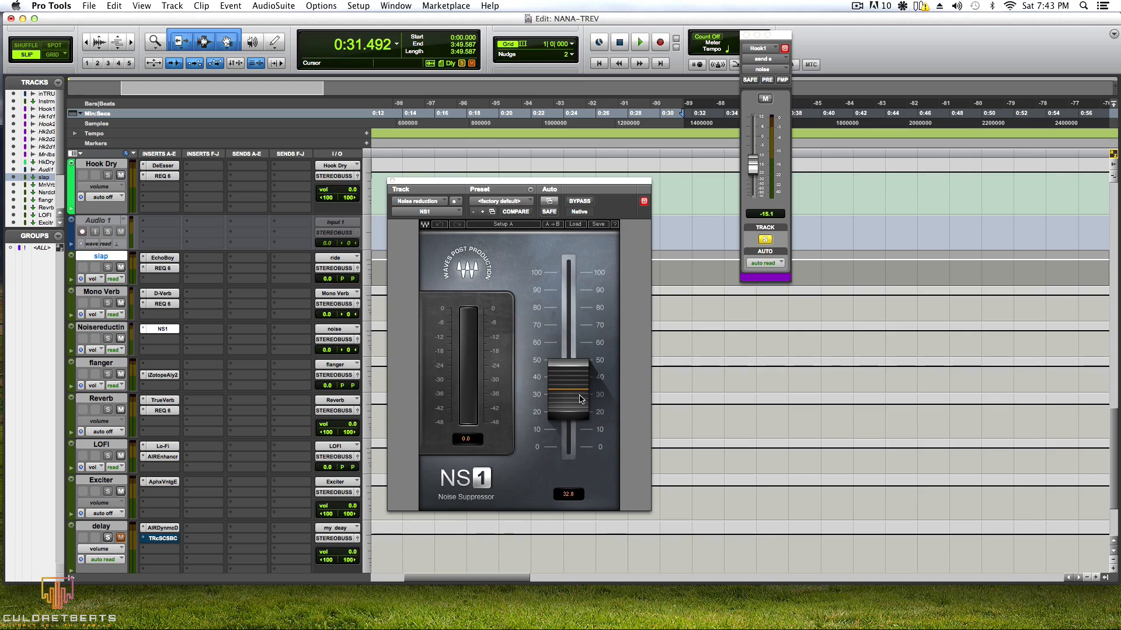
{"action": "left_click_drag", "start_coordinate": [575, 399], "coordinate": [581, 425]}
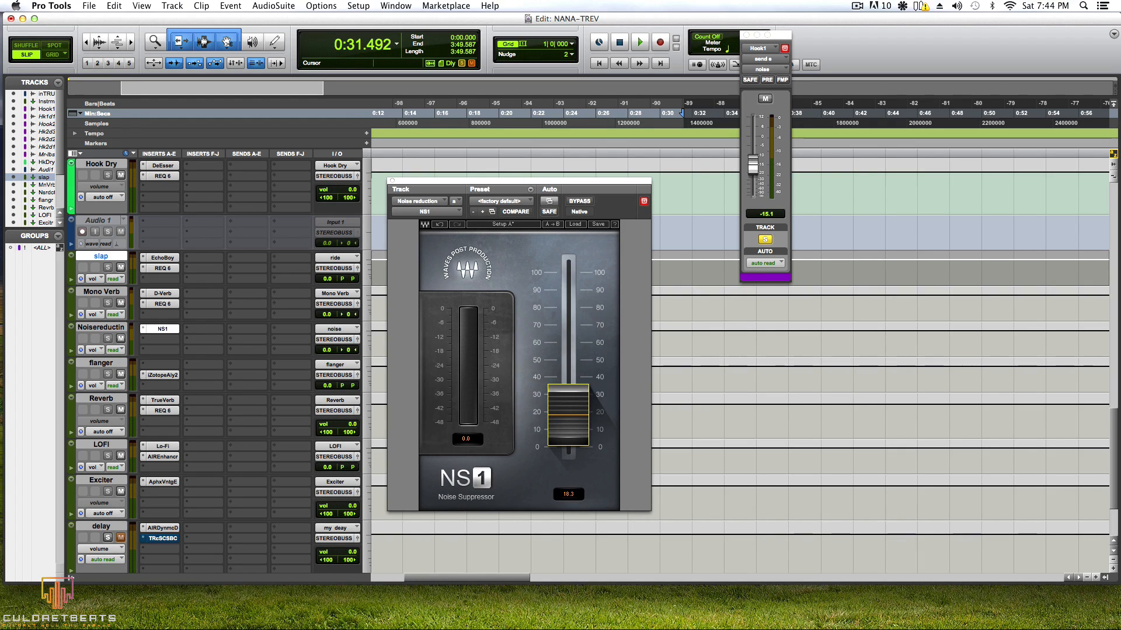
{"action": "left_click_drag", "start_coordinate": [568, 414], "coordinate": [568, 385]}
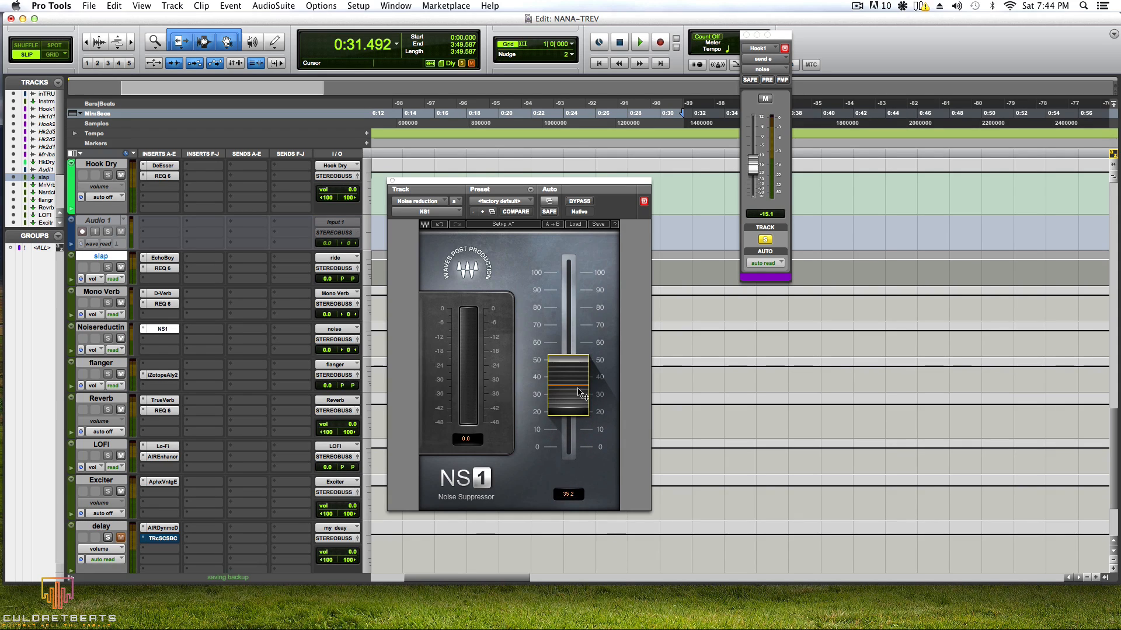
{"action": "left_click", "coordinate": [392, 181]}
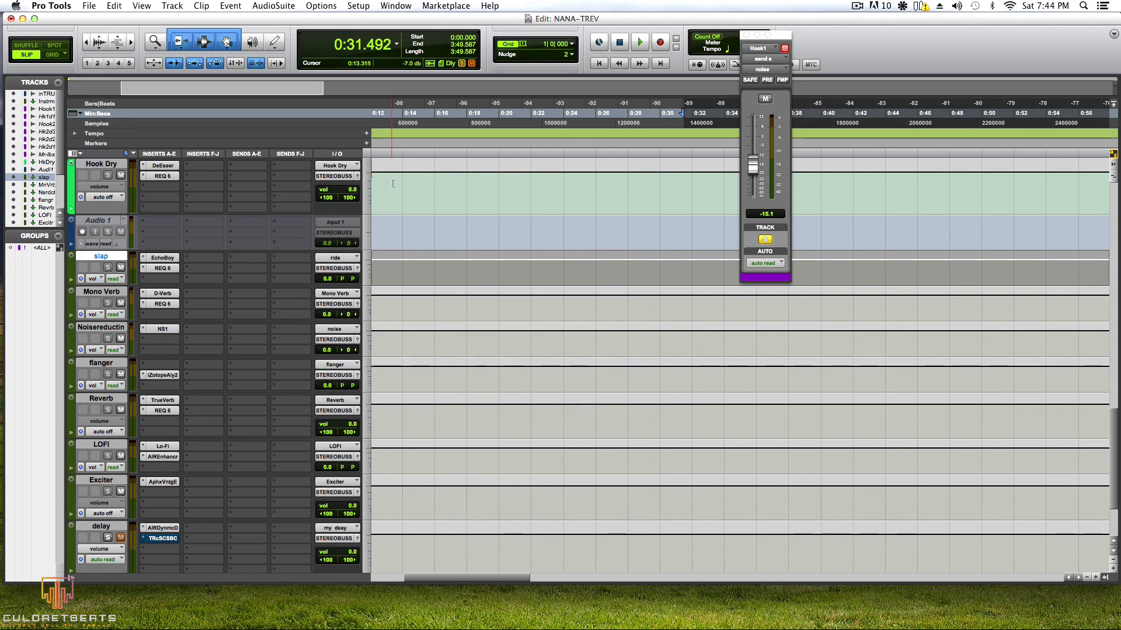
Step: Place the playback start at 0:32.253, where Hook1's long vocal clip begins, and play the session
{"action": "scroll", "coordinate": [405, 198], "scroll_direction": "up", "scroll_amount": 20}
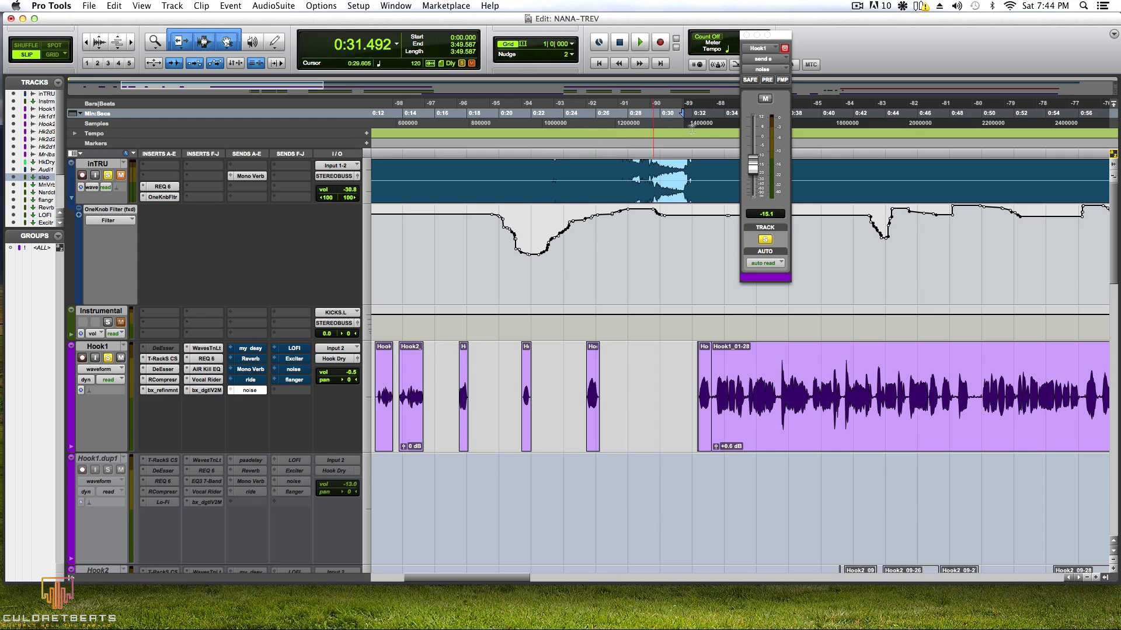
{"action": "left_click", "coordinate": [705, 114]}
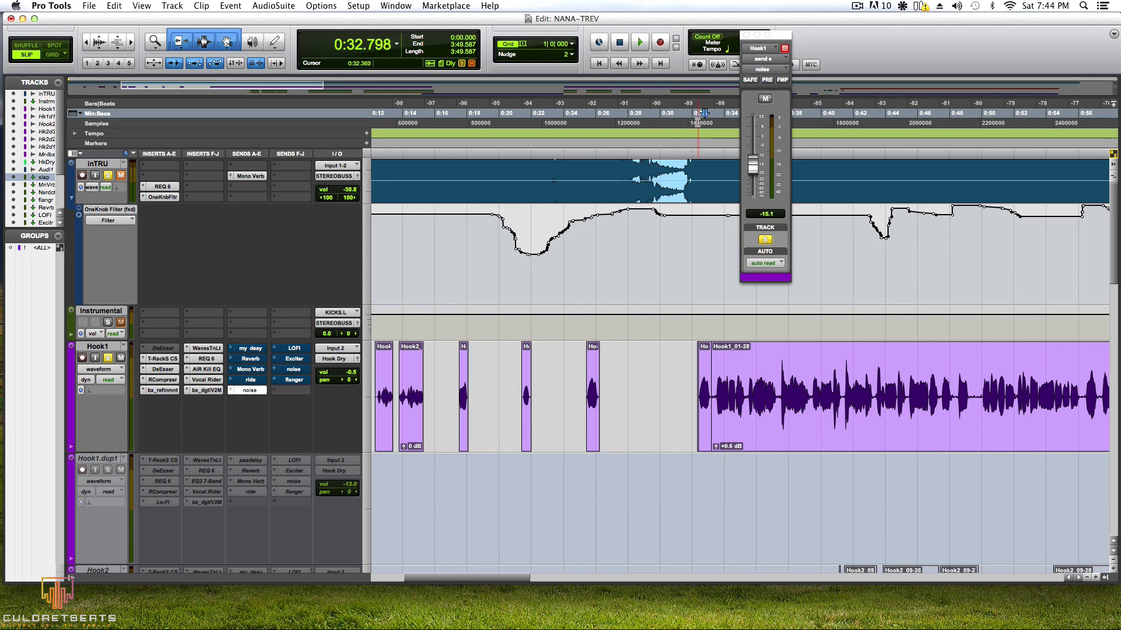
{"action": "left_click", "coordinate": [697, 120]}
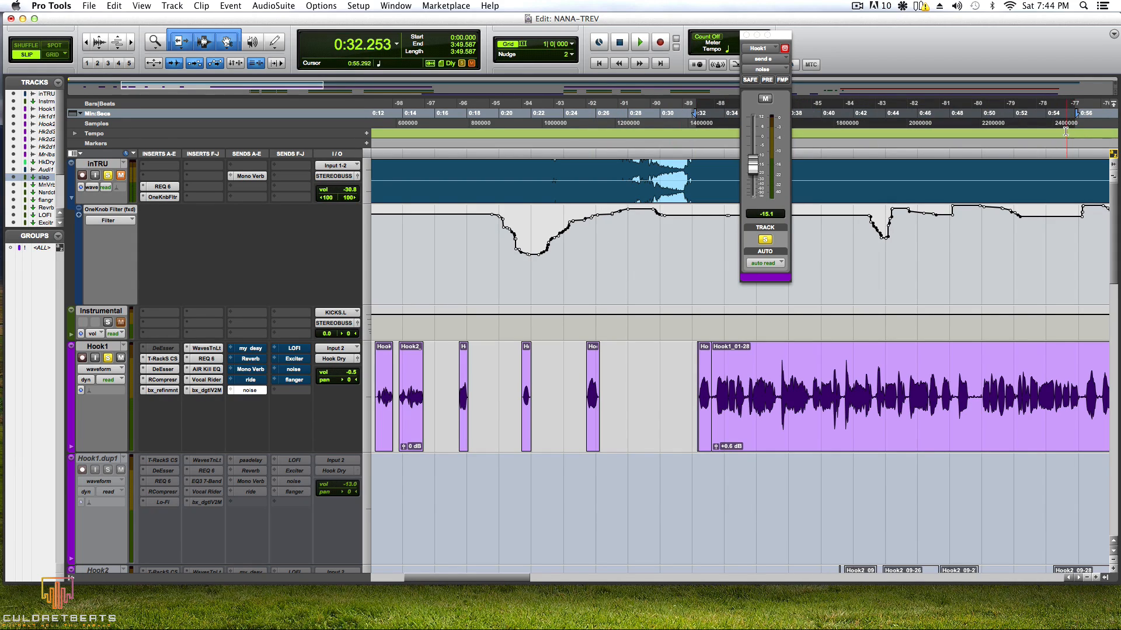
{"action": "key", "text": "space"}
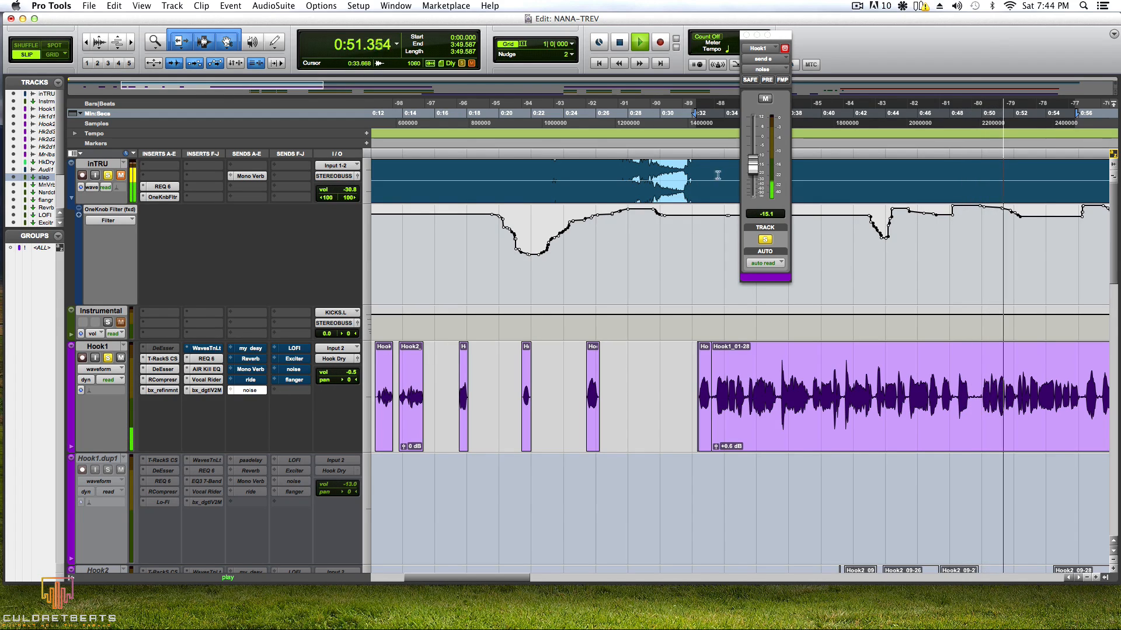
Step: Set Hook1's noise send level to -12.9 dB during playback, then stop and close the send window
{"action": "left_click_drag", "start_coordinate": [755, 175], "coordinate": [757, 147]}
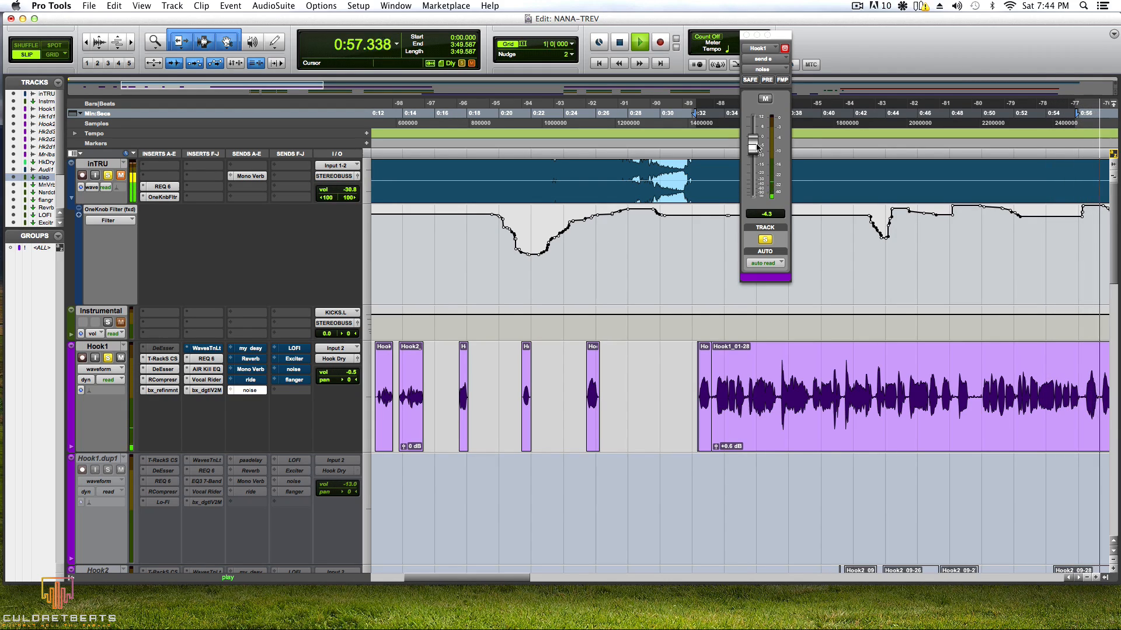
{"action": "left_click_drag", "start_coordinate": [757, 147], "coordinate": [755, 164]}
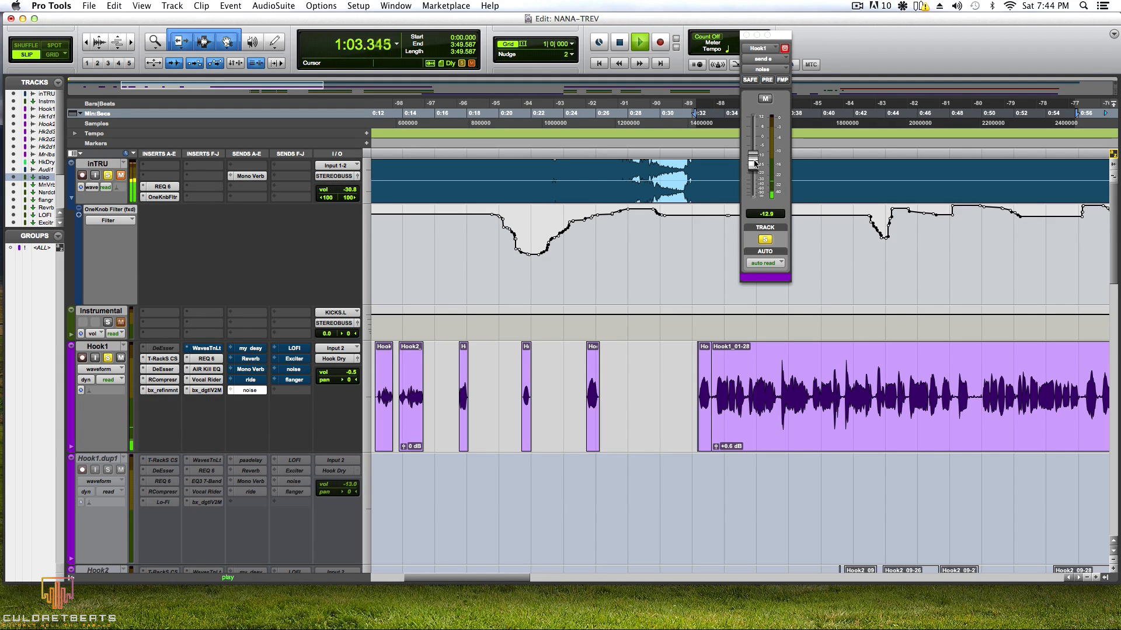
{"action": "key", "text": "space"}
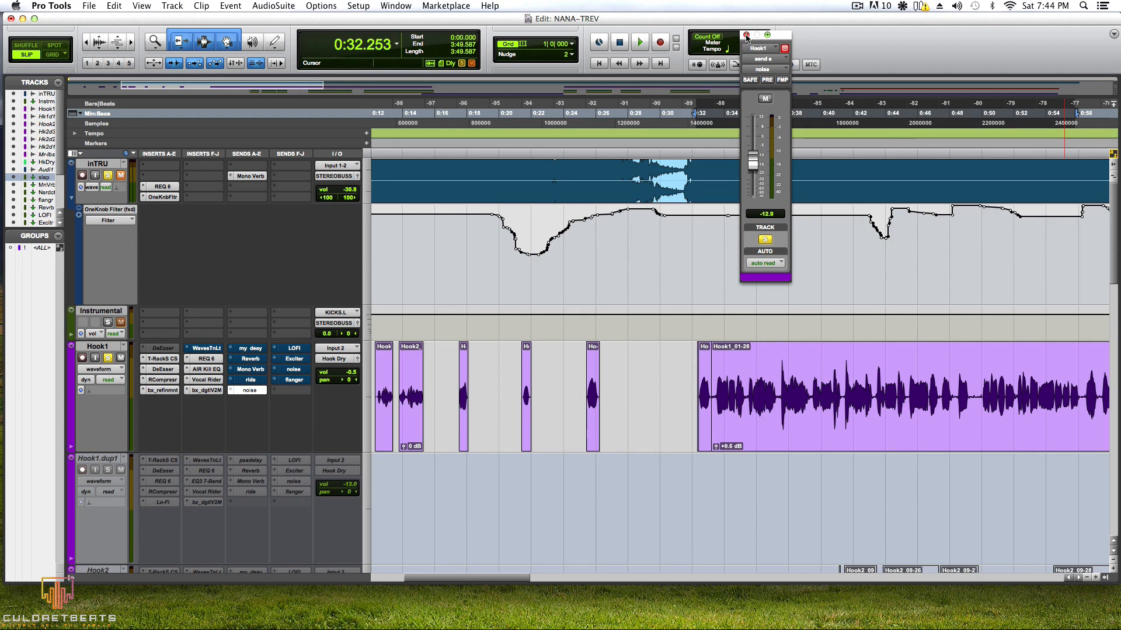
{"action": "left_click", "coordinate": [746, 35]}
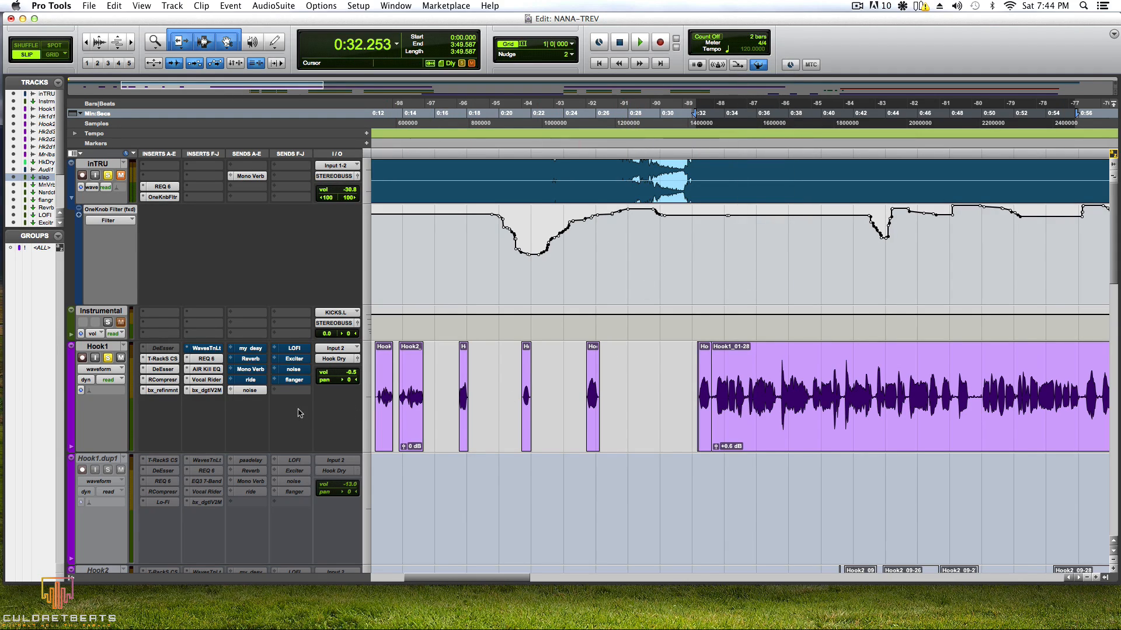
Step: View the WavesTune Lite pitch correction settings on the Hook1 track
{"action": "left_click", "coordinate": [204, 349]}
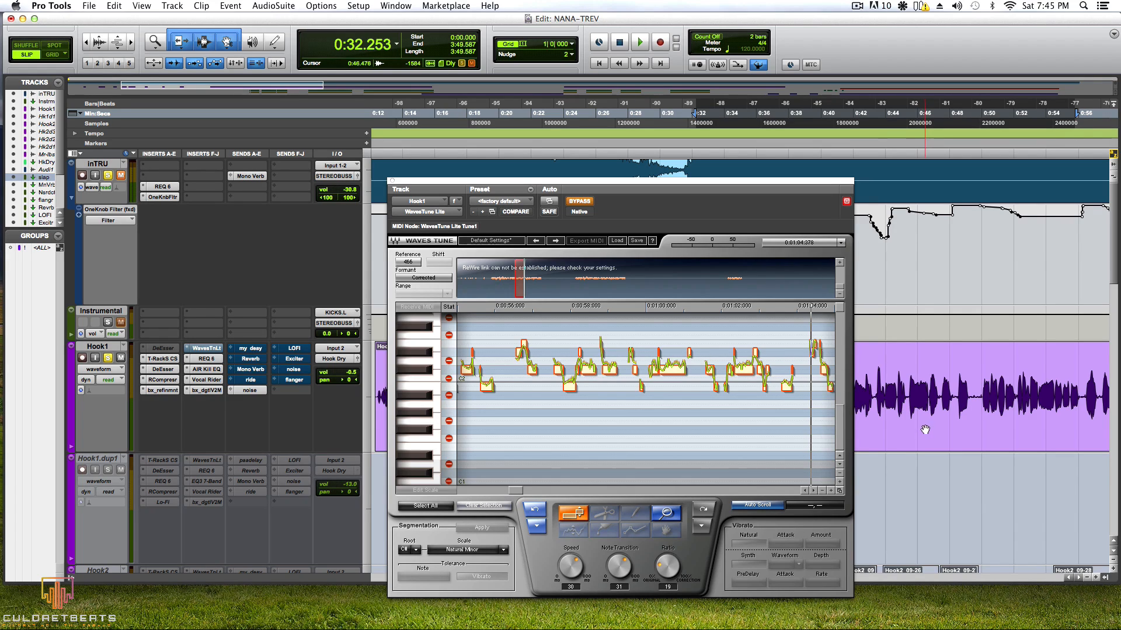
{"action": "left_click", "coordinate": [207, 349]}
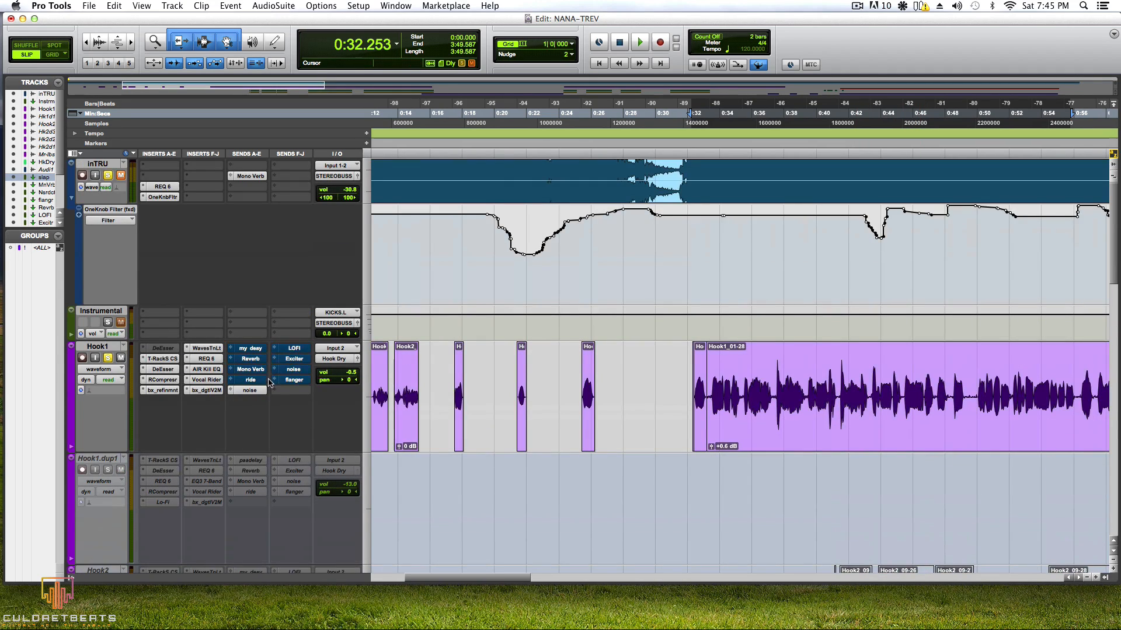
Step: Unmute the ride send on the Hook1 track
{"action": "left_click", "coordinate": [250, 380]}
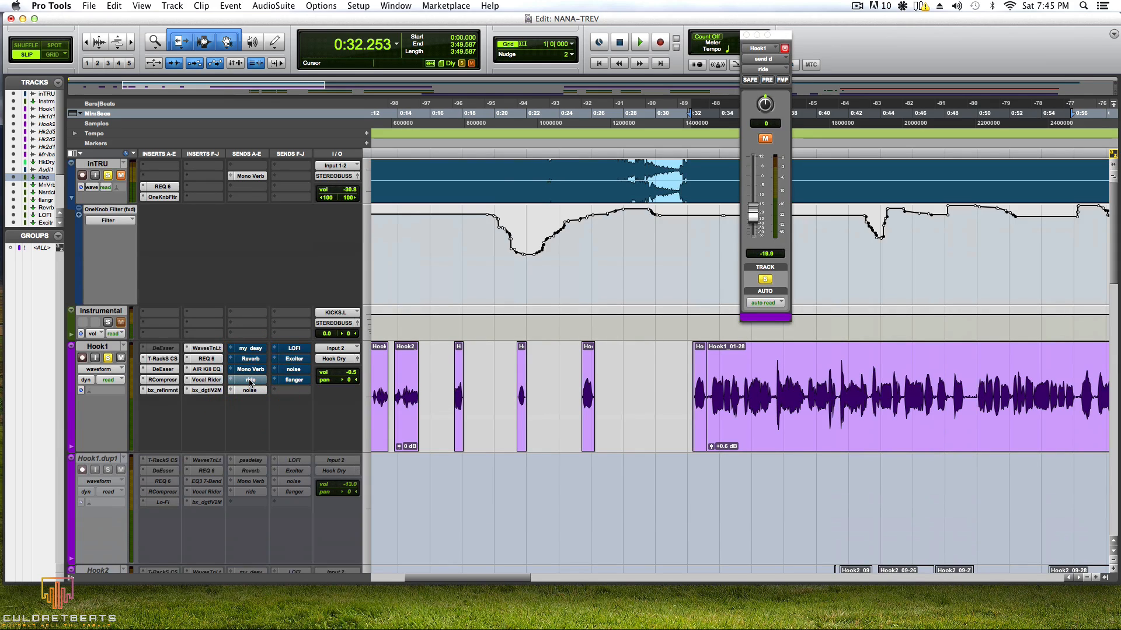
{"action": "right_click", "coordinate": [250, 382]}
{"action": "left_click", "coordinate": [253, 382]}
Step: Open the EchoBoy delay on the slap track and look at its preset list, keeping the Default preset
{"action": "scroll", "coordinate": [214, 445], "scroll_direction": "down", "scroll_amount": 3}
{"action": "scroll", "coordinate": [214, 446], "scroll_direction": "down", "scroll_amount": 15}
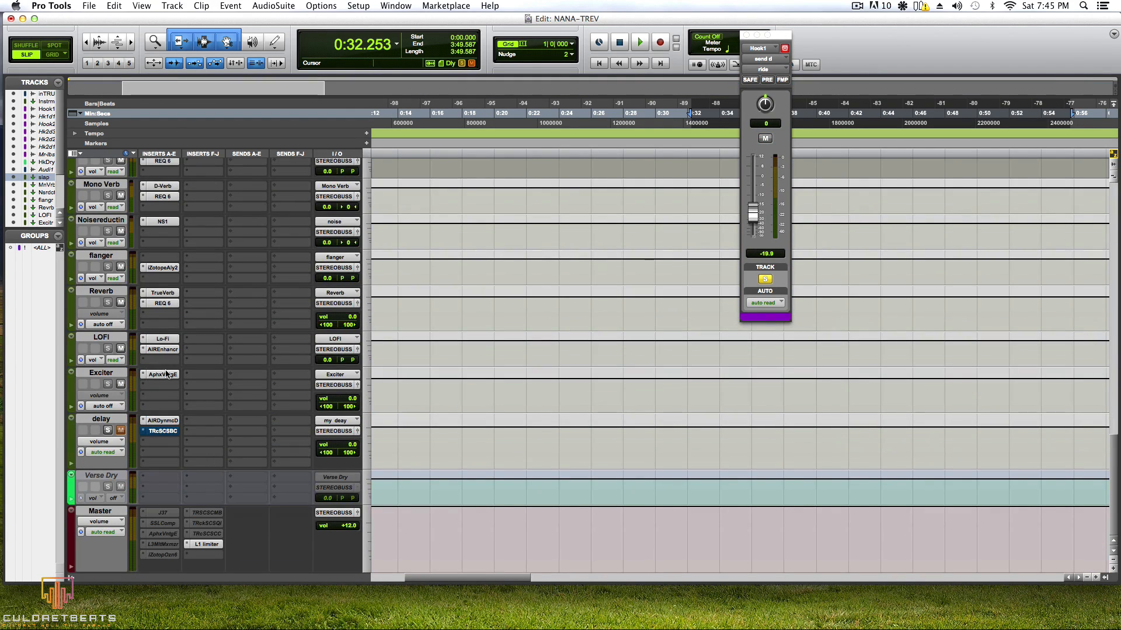
{"action": "scroll", "coordinate": [167, 386], "scroll_direction": "up", "scroll_amount": 3}
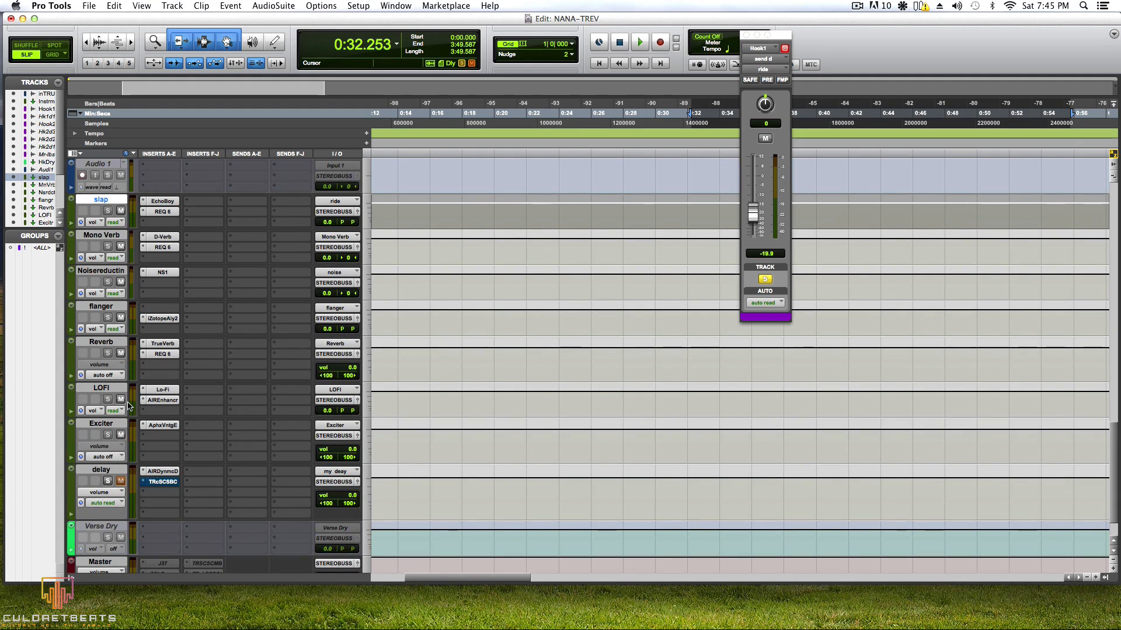
{"action": "scroll", "coordinate": [129, 407], "scroll_direction": "up", "scroll_amount": 5}
{"action": "scroll", "coordinate": [317, 264], "scroll_direction": "up", "scroll_amount": 10}
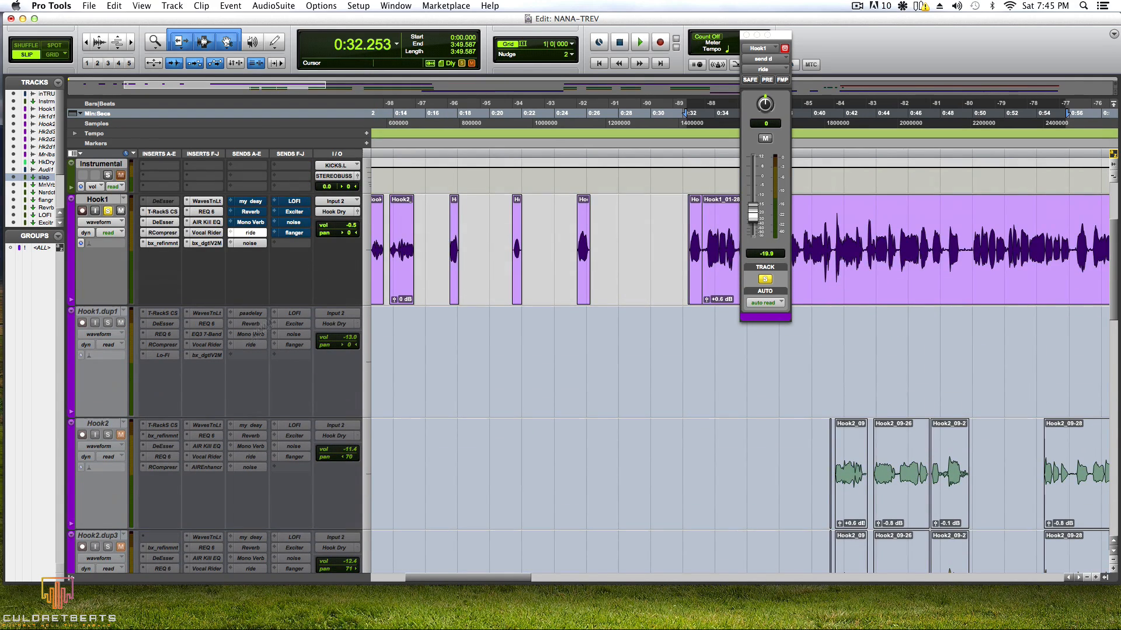
{"action": "scroll", "coordinate": [176, 419], "scroll_direction": "down", "scroll_amount": 10}
{"action": "scroll", "coordinate": [177, 419], "scroll_direction": "down", "scroll_amount": 5}
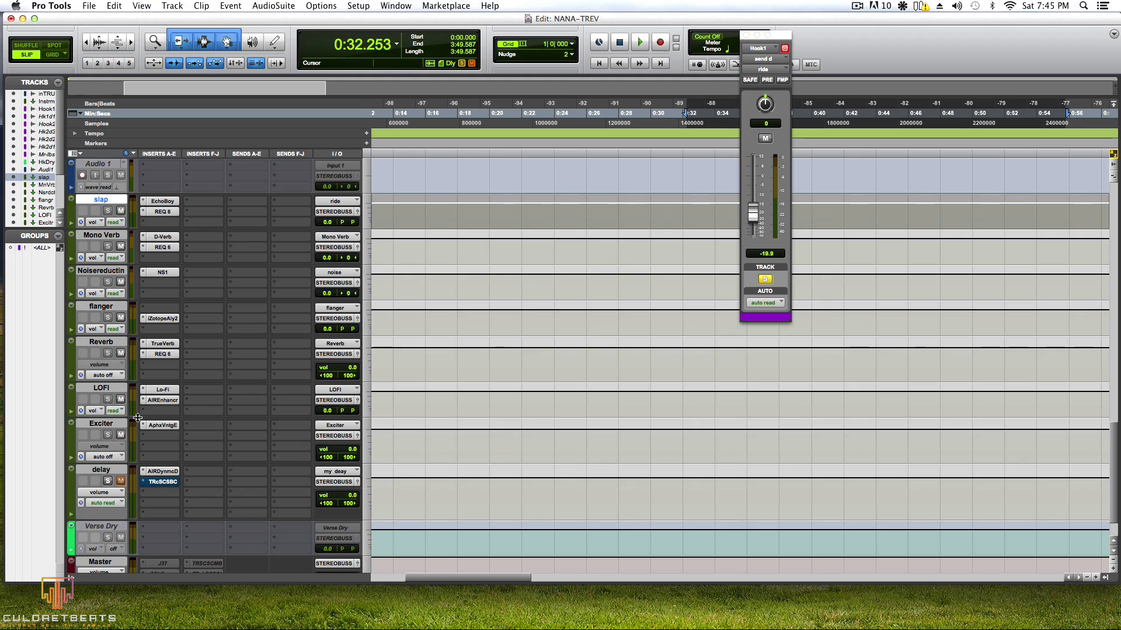
{"action": "scroll", "coordinate": [138, 417], "scroll_direction": "up", "scroll_amount": 6}
{"action": "scroll", "coordinate": [128, 422], "scroll_direction": "down", "scroll_amount": 7}
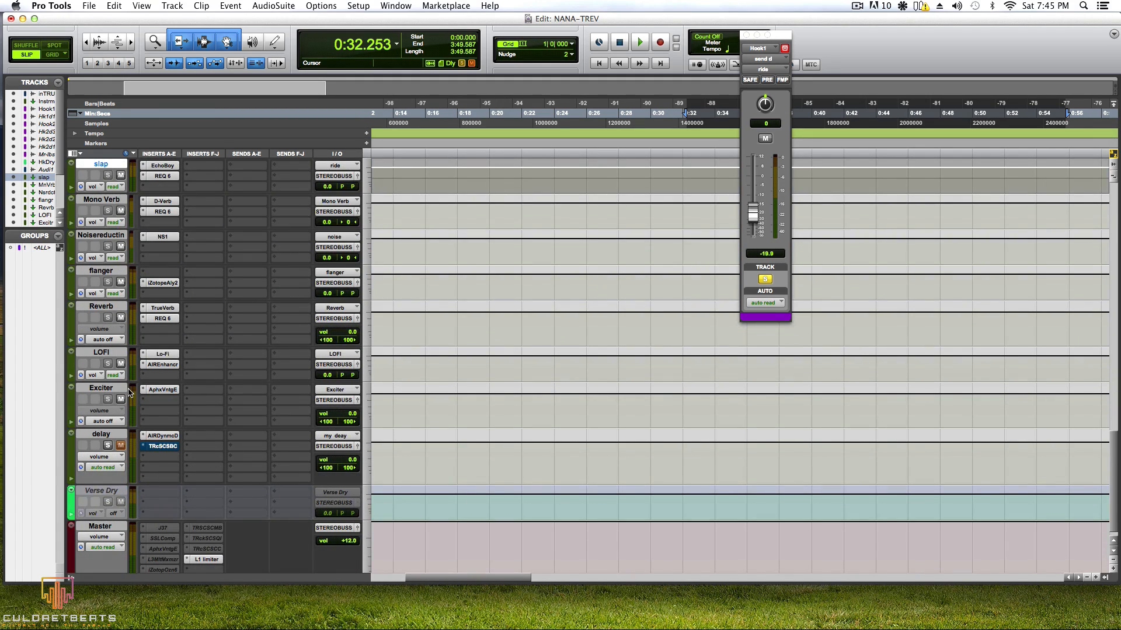
{"action": "scroll", "coordinate": [130, 393], "scroll_direction": "up", "scroll_amount": 2}
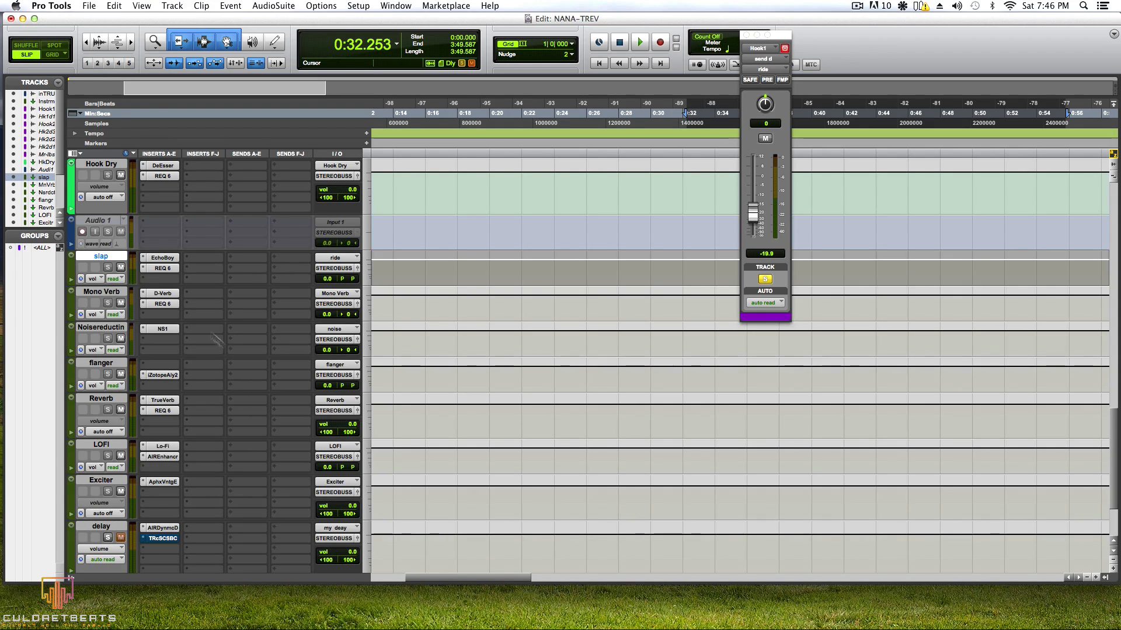
{"action": "left_click", "coordinate": [162, 257]}
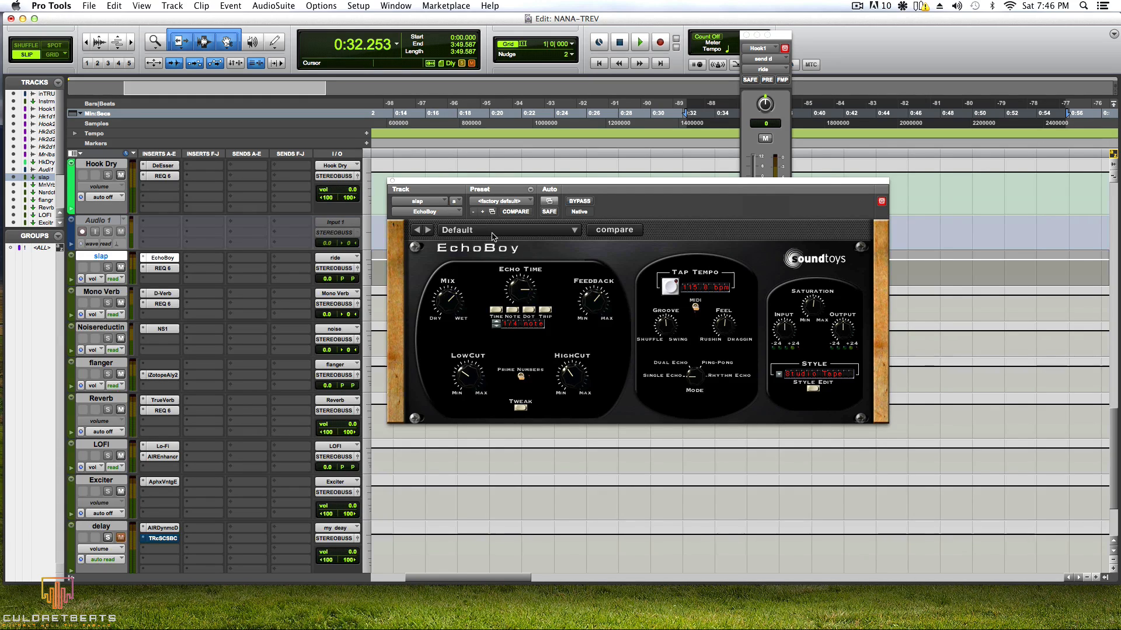
{"action": "left_click", "coordinate": [492, 237]}
{"action": "left_click", "coordinate": [616, 207]}
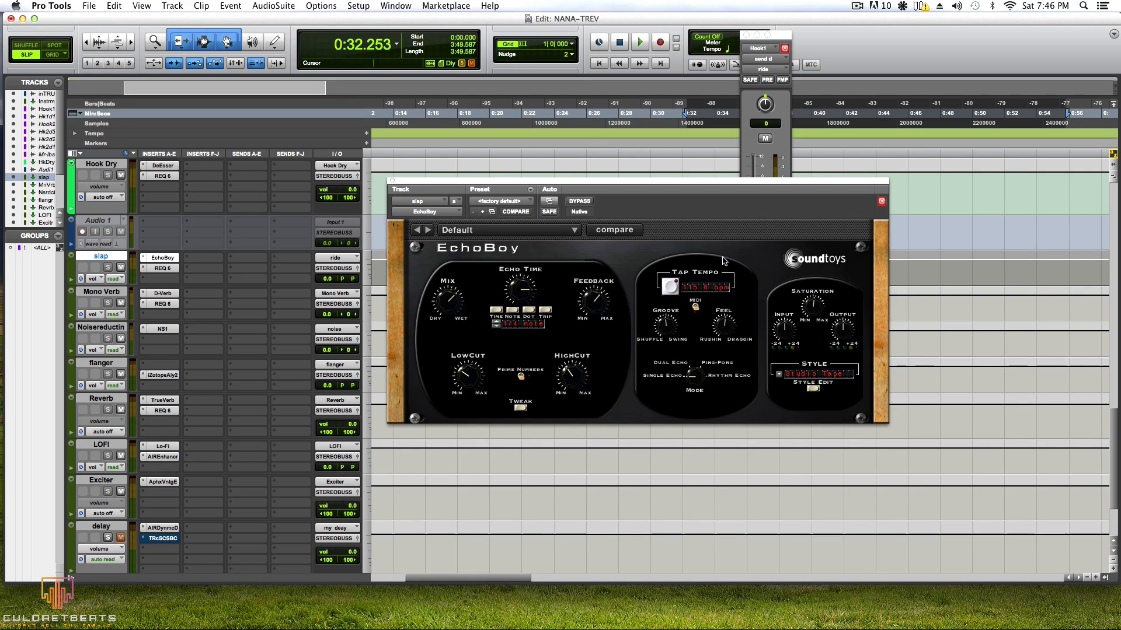
Step: Clear the floating windows off the tempo display and switch the session from the tempo map to manual tempo
{"action": "left_click", "coordinate": [745, 37]}
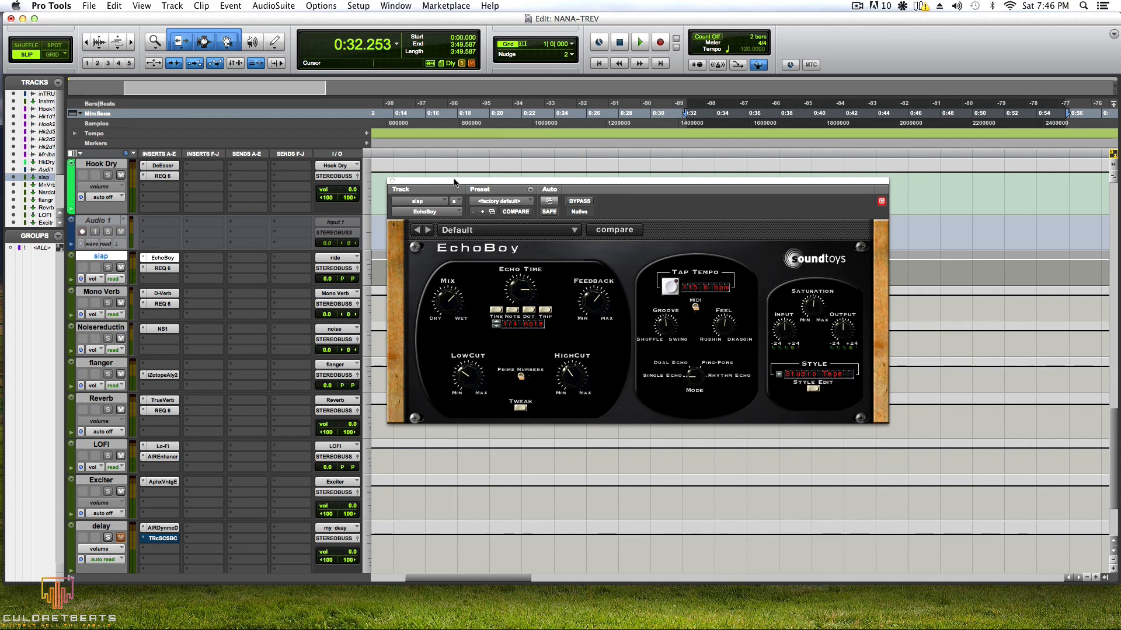
{"action": "left_click_drag", "start_coordinate": [454, 183], "coordinate": [415, 223]}
{"action": "left_click", "coordinate": [758, 64]}
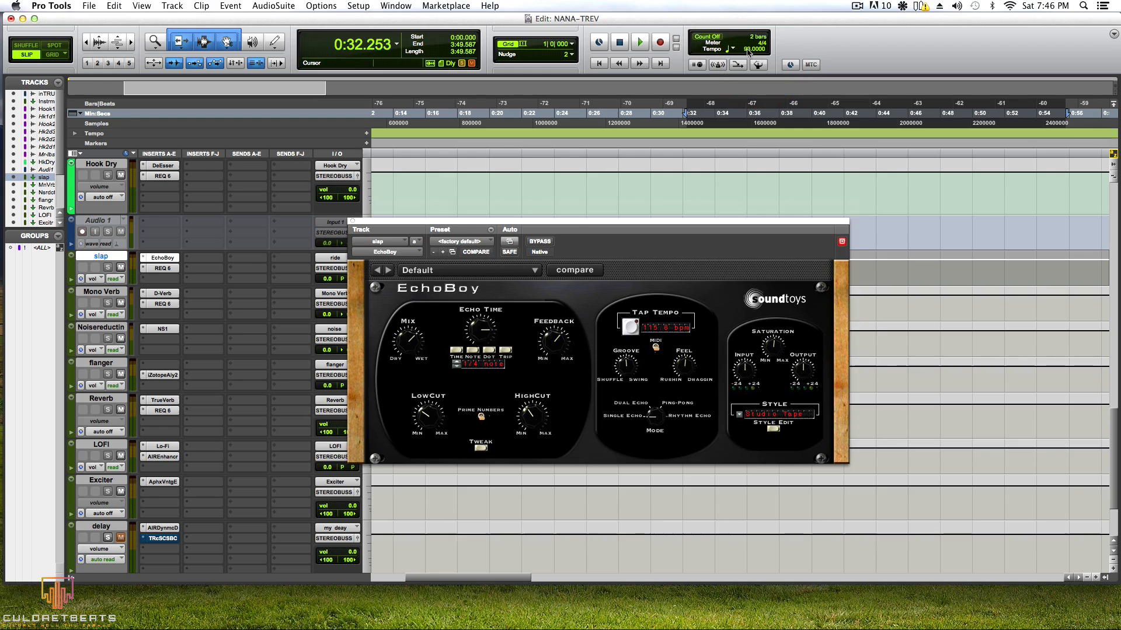
{"action": "left_click", "coordinate": [748, 50]}
Step: Play the session briefly from 0:32.253 with EchoBoy open, then stop playback
{"action": "key", "text": "space"}
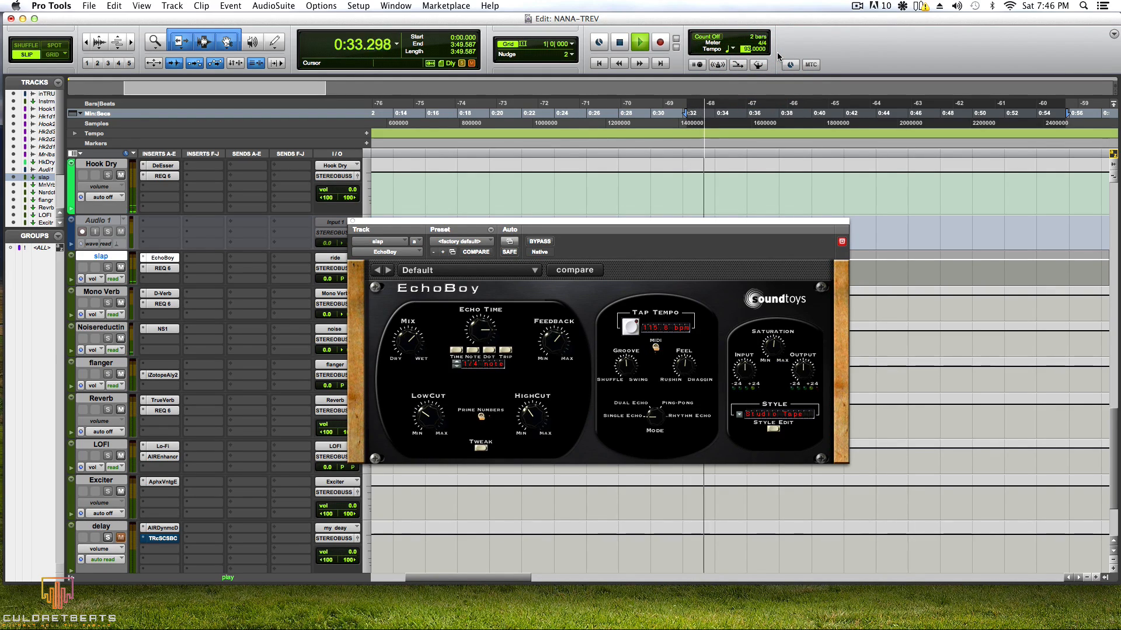
{"action": "scroll", "coordinate": [190, 325], "scroll_direction": "down", "scroll_amount": 3}
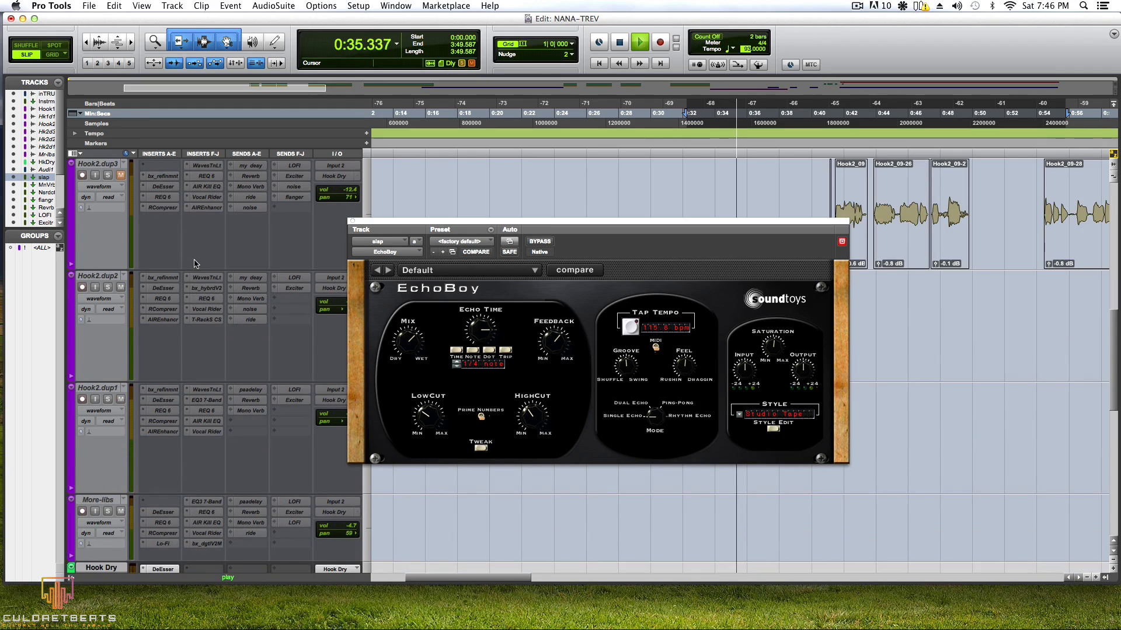
{"action": "key", "text": "space"}
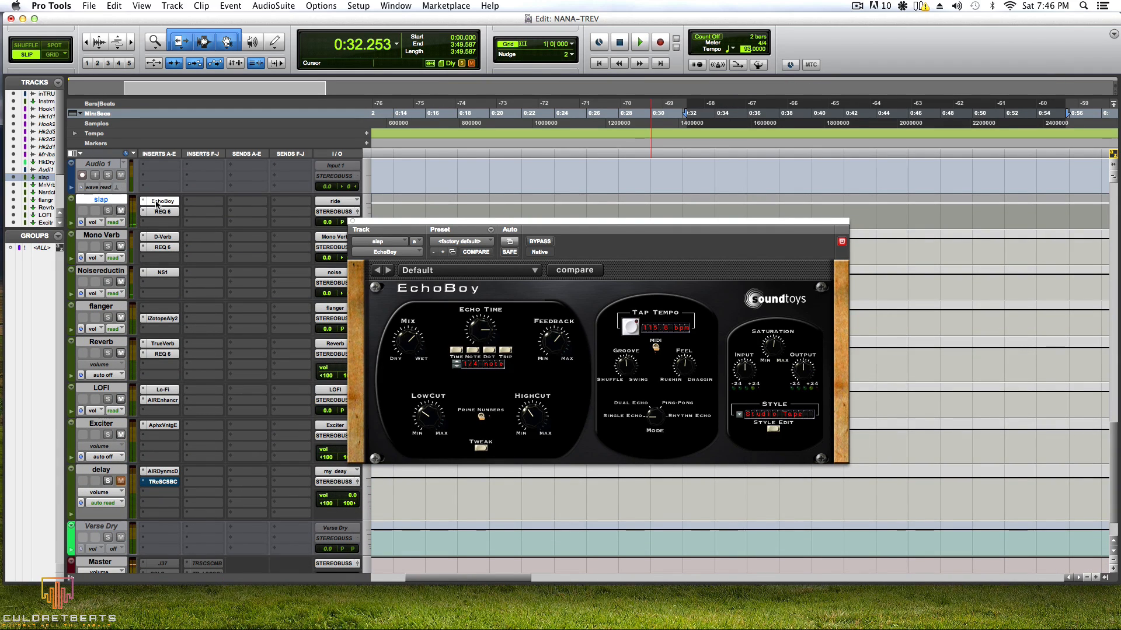
Step: Bypass EchoBoy on the slap track, play the session from 0:32.253 with the inTRU track unmuted, and stop playback
{"action": "right_click", "coordinate": [165, 202]}
{"action": "left_click", "coordinate": [165, 202]}
{"action": "scroll", "coordinate": [185, 241], "scroll_direction": "up", "scroll_amount": 10}
{"action": "key", "text": "space"}
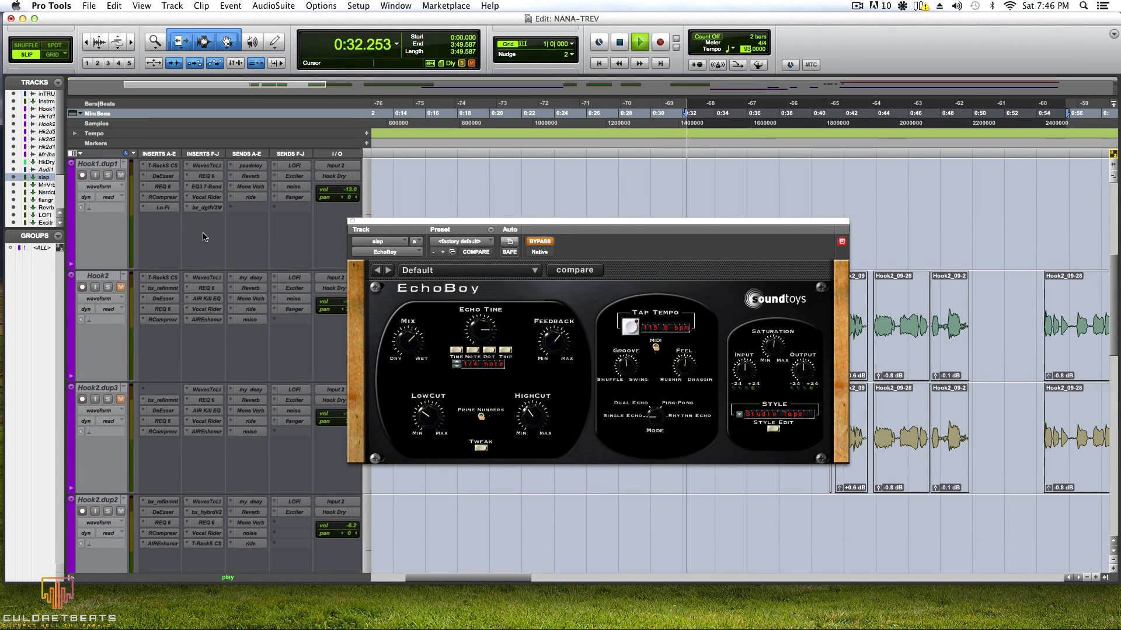
{"action": "scroll", "coordinate": [185, 241], "scroll_direction": "up", "scroll_amount": 5}
{"action": "left_click", "coordinate": [120, 176]}
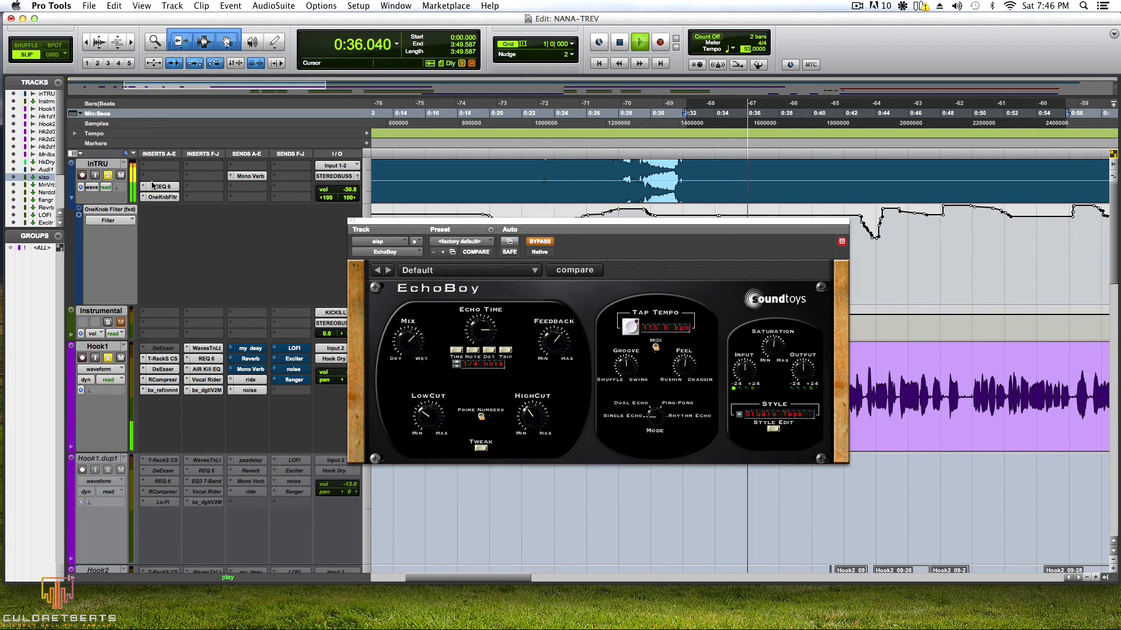
{"action": "key", "text": "space"}
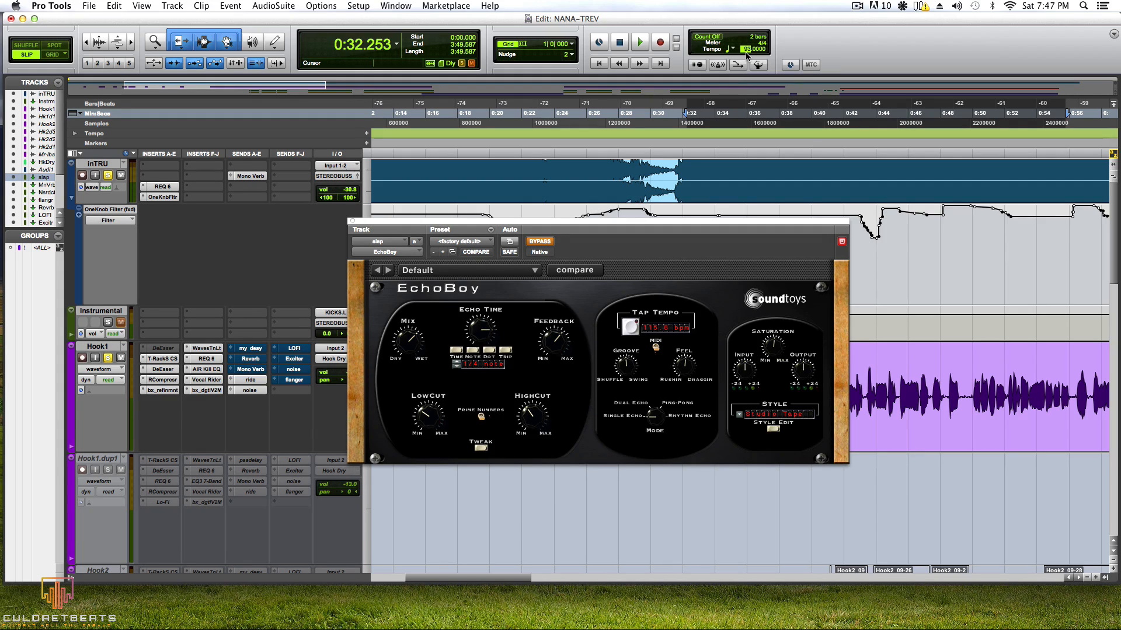
Step: Tap in the session's manual tempo at about 121 BPM along with playback from 0:32.253, and stop playback
{"action": "key", "text": "space"}
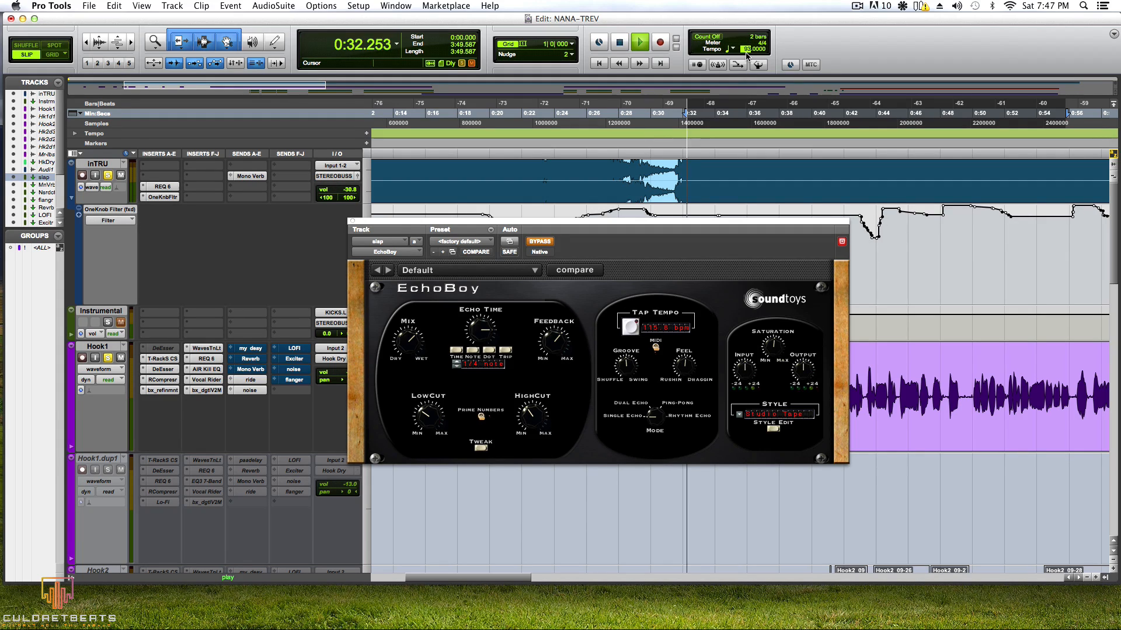
{"action": "key", "text": "t"}
{"action": "key", "text": "t"}
{"action": "key", "text": "t"}
{"action": "key", "text": "t"}
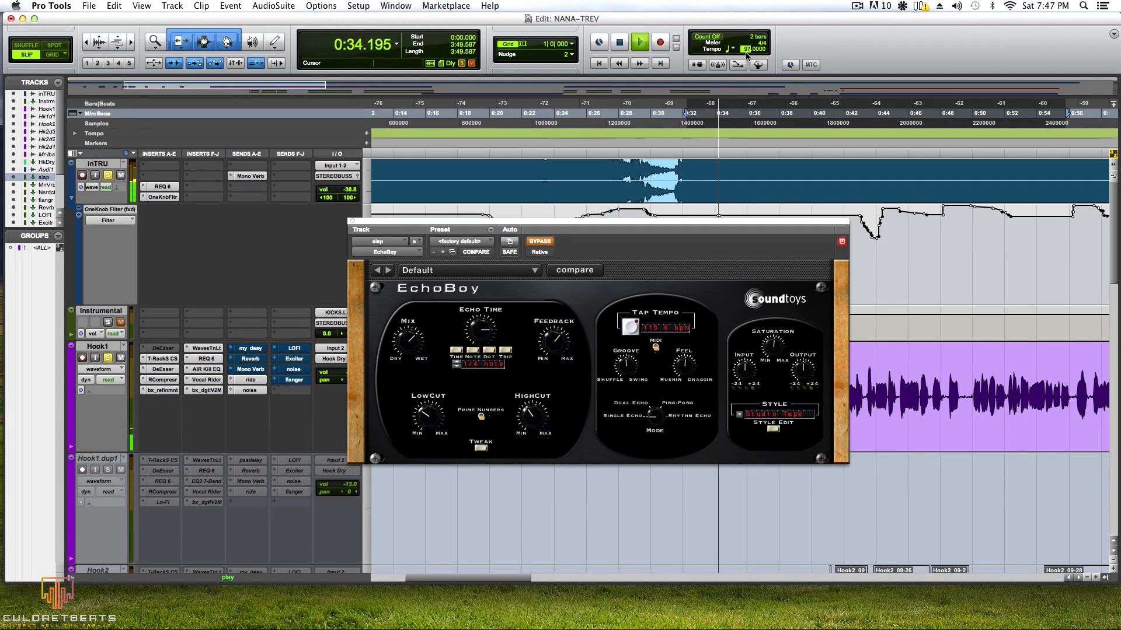
{"action": "key", "text": "t"}
{"action": "key", "text": "t"}
{"action": "key", "text": "t"}
{"action": "key", "text": "t"}
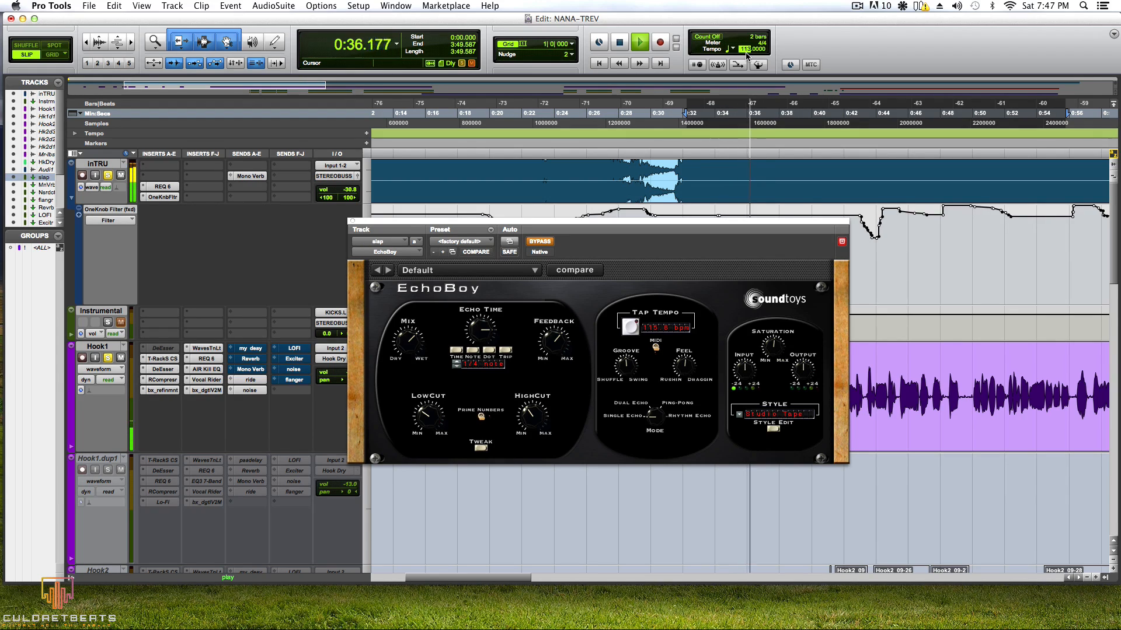
{"action": "key", "text": "t"}
{"action": "key", "text": "t"}
{"action": "key", "text": "t"}
{"action": "key", "text": "t"}
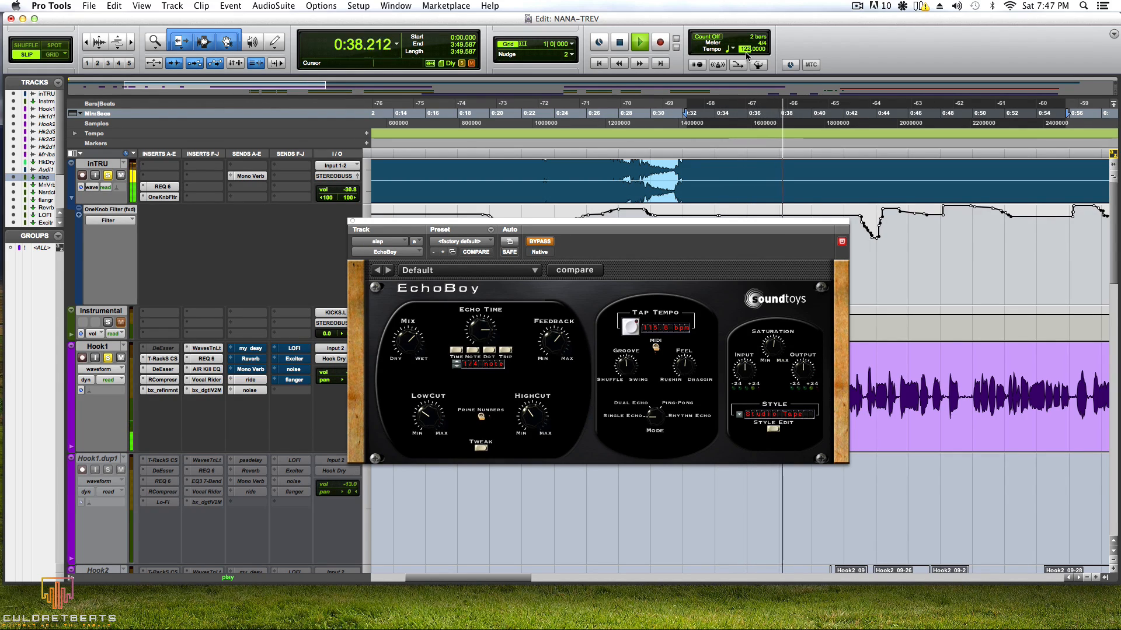
{"action": "key", "text": "t"}
{"action": "key", "text": "t"}
{"action": "key", "text": "t"}
{"action": "key", "text": "t"}
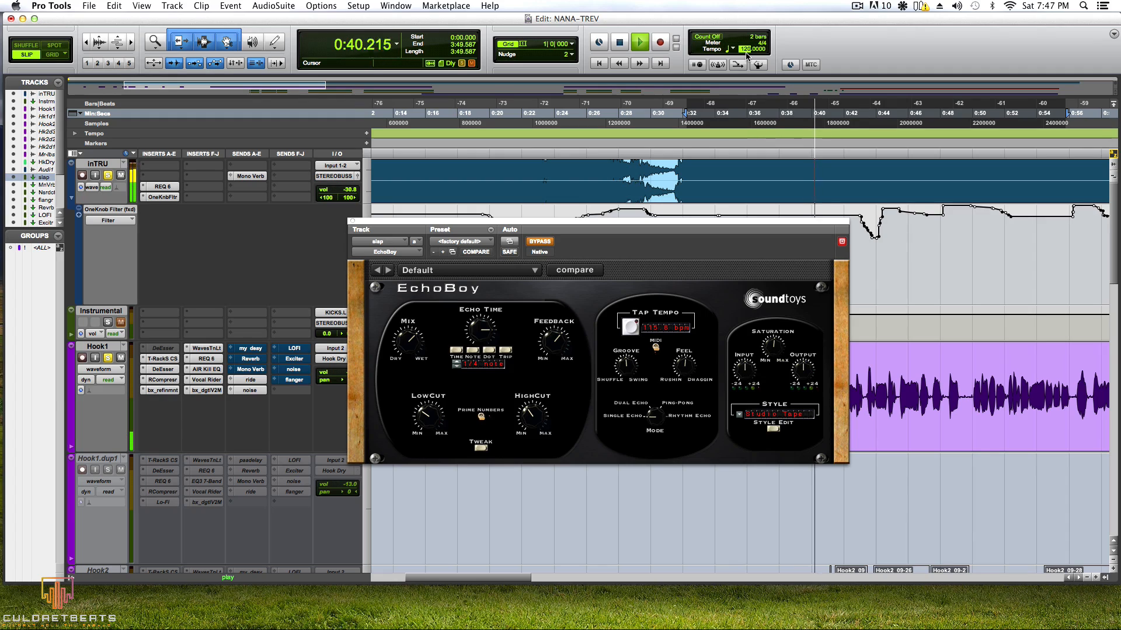
{"action": "key", "text": "t"}
{"action": "key", "text": "t"}
{"action": "key", "text": "t"}
{"action": "key", "text": "t"}
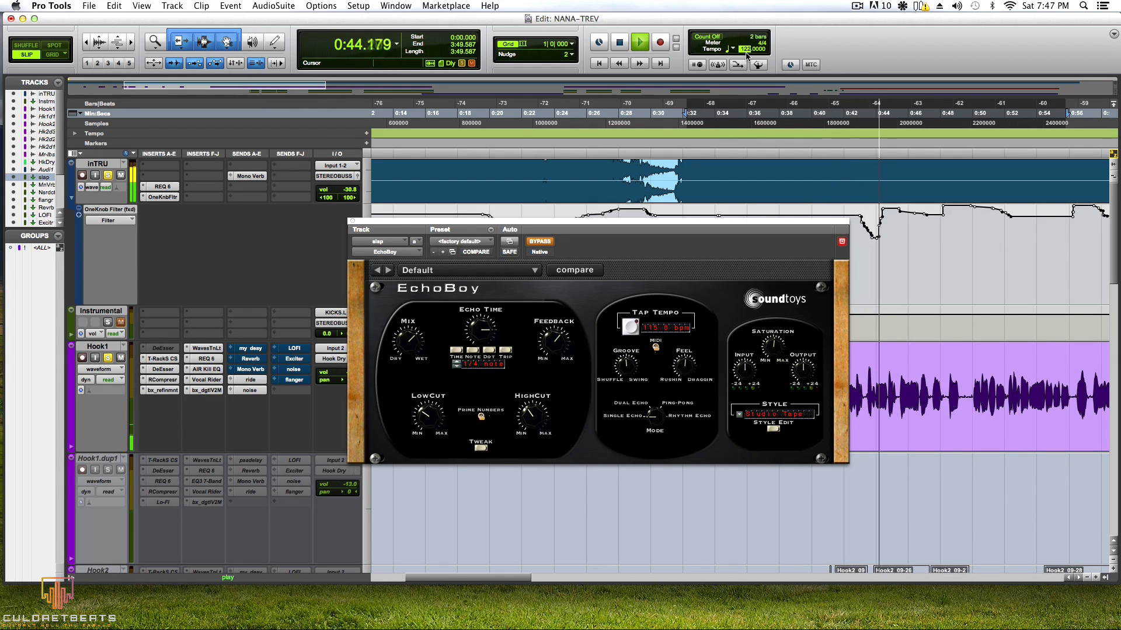
{"action": "key", "text": "t"}
{"action": "key", "text": "t"}
{"action": "key", "text": "t"}
{"action": "key", "text": "t"}
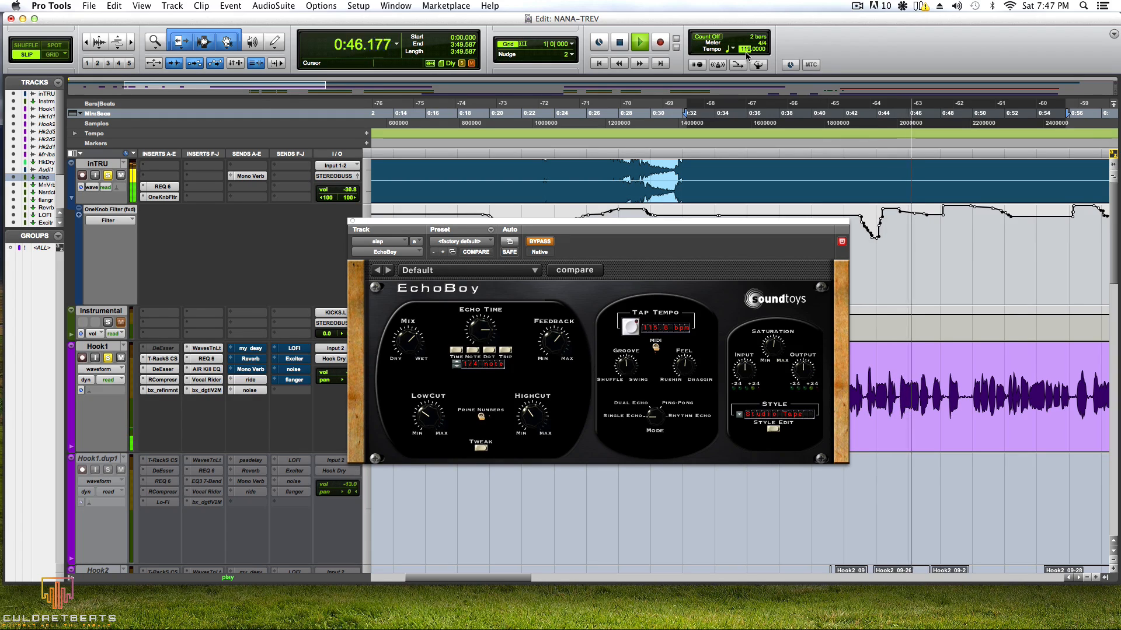
{"action": "key", "text": "t"}
{"action": "key", "text": "t"}
{"action": "key", "text": "t"}
{"action": "key", "text": "t"}
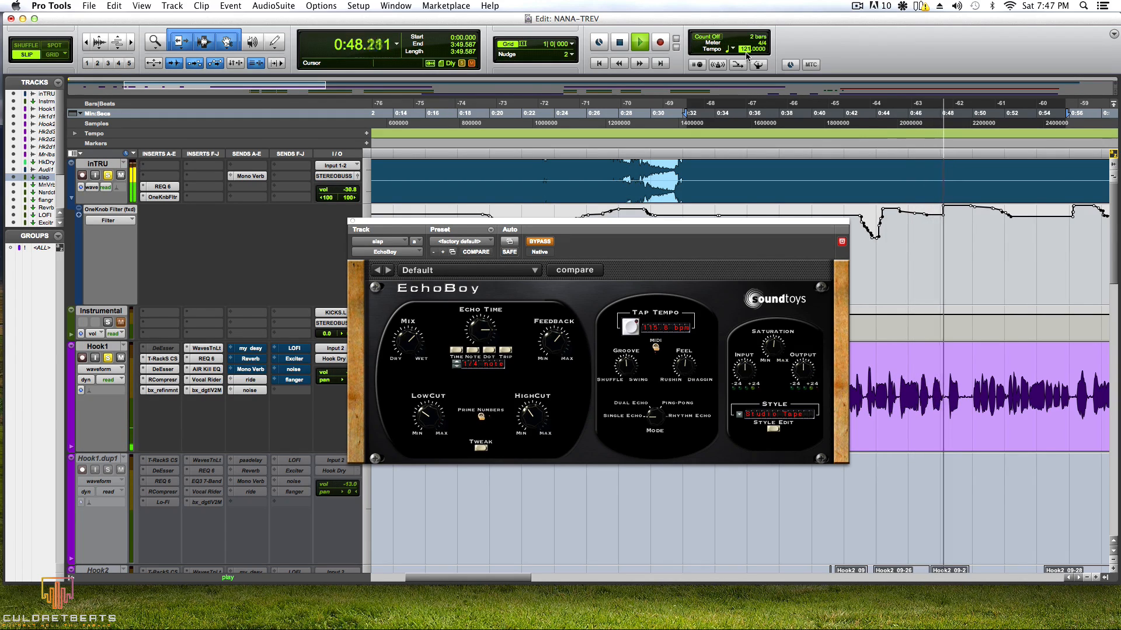
{"action": "key", "text": "t"}
{"action": "key", "text": "t"}
{"action": "key", "text": "t"}
{"action": "key", "text": "t"}
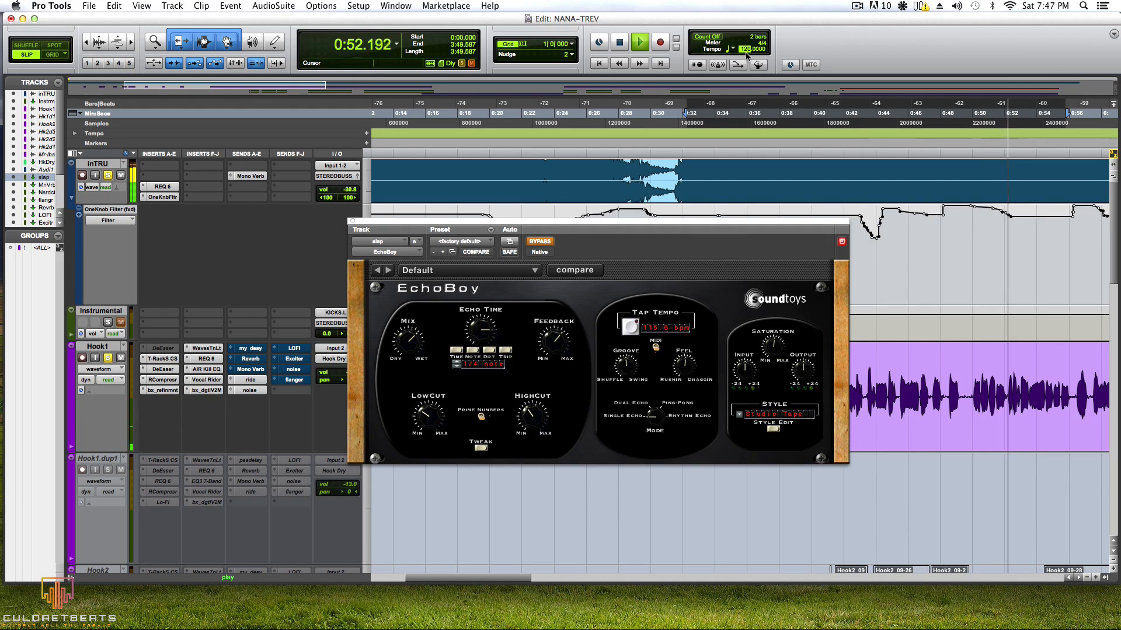
{"action": "key", "text": "t"}
{"action": "key", "text": "t"}
{"action": "key", "text": "t"}
{"action": "key", "text": "t"}
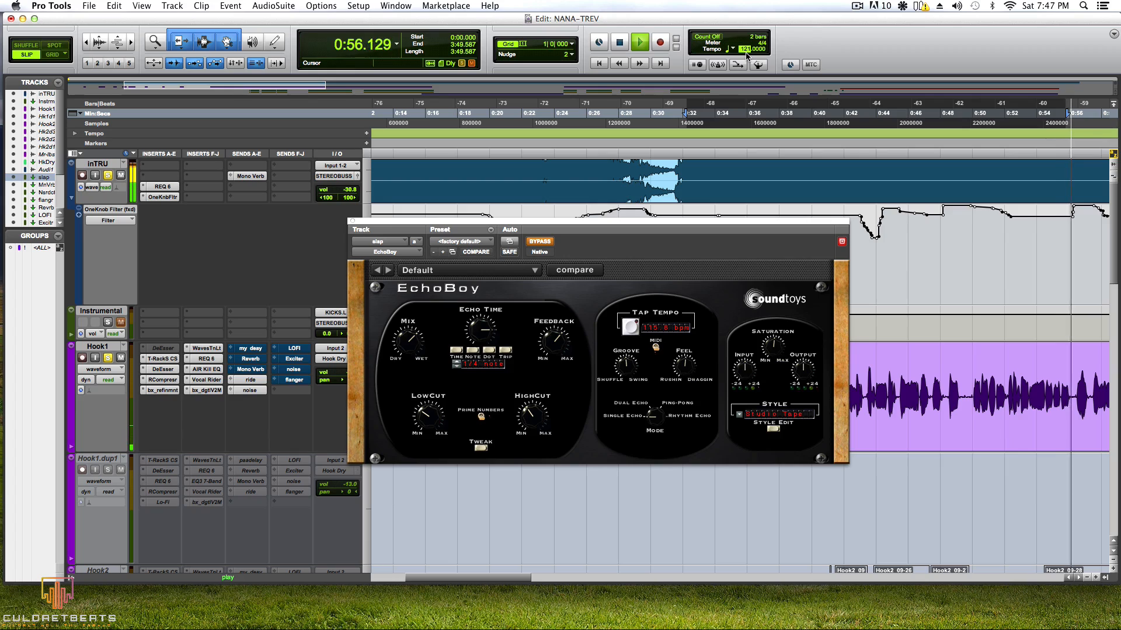
{"action": "key", "text": "space"}
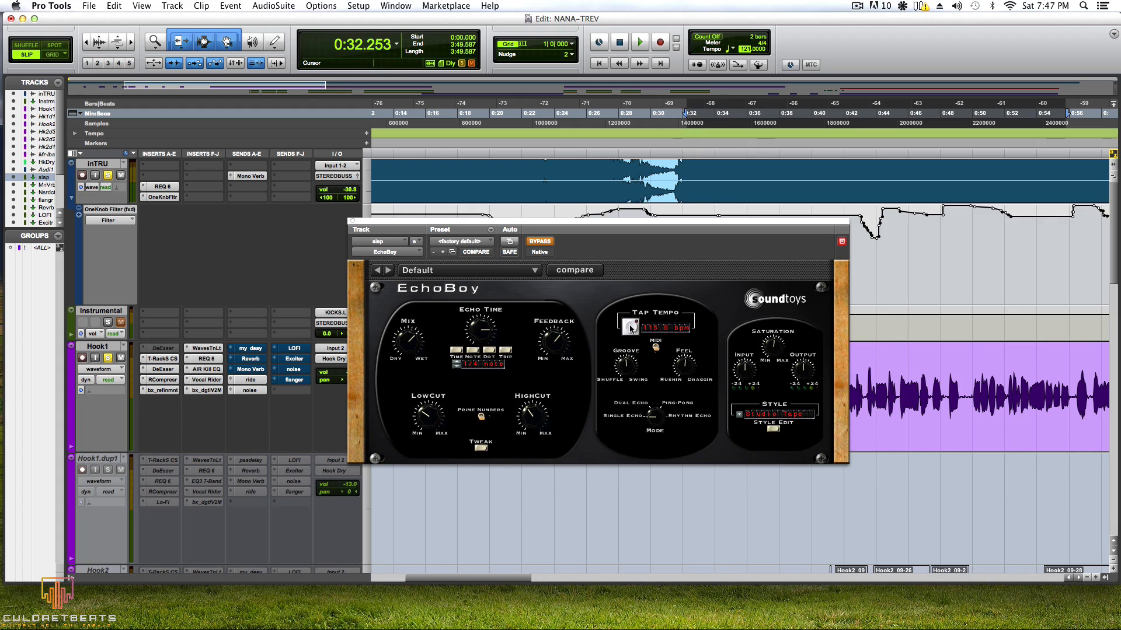
Step: Switch the session back to the tempo map, and nudge EchoBoy's Mix knob before resetting it to its default
{"action": "left_click", "coordinate": [758, 66]}
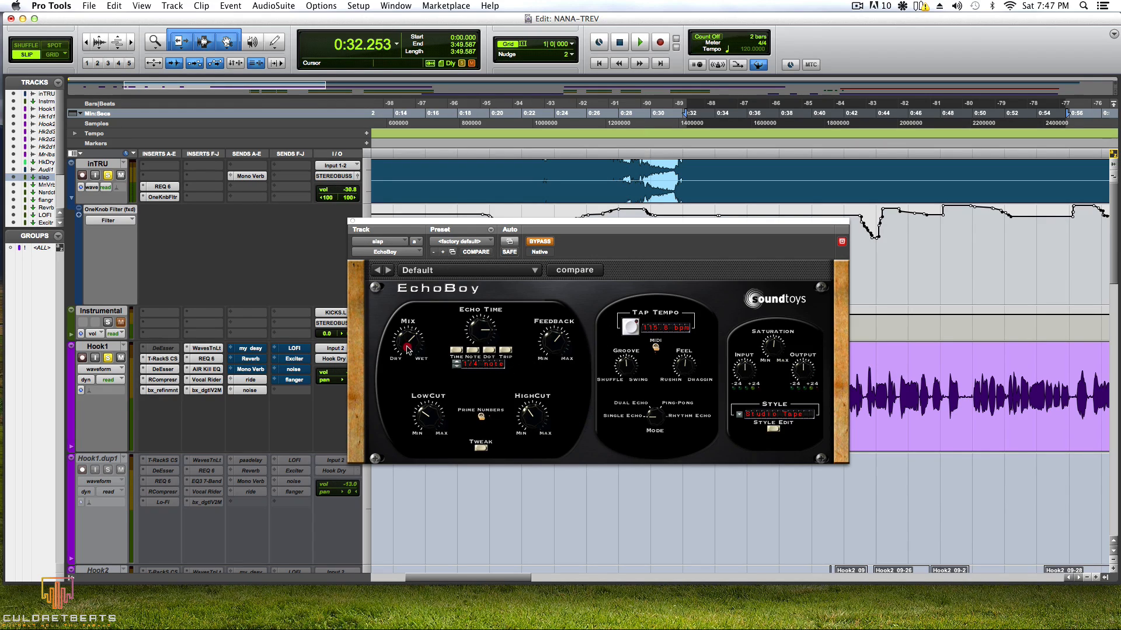
{"action": "left_click_drag", "start_coordinate": [407, 347], "coordinate": [404, 339]}
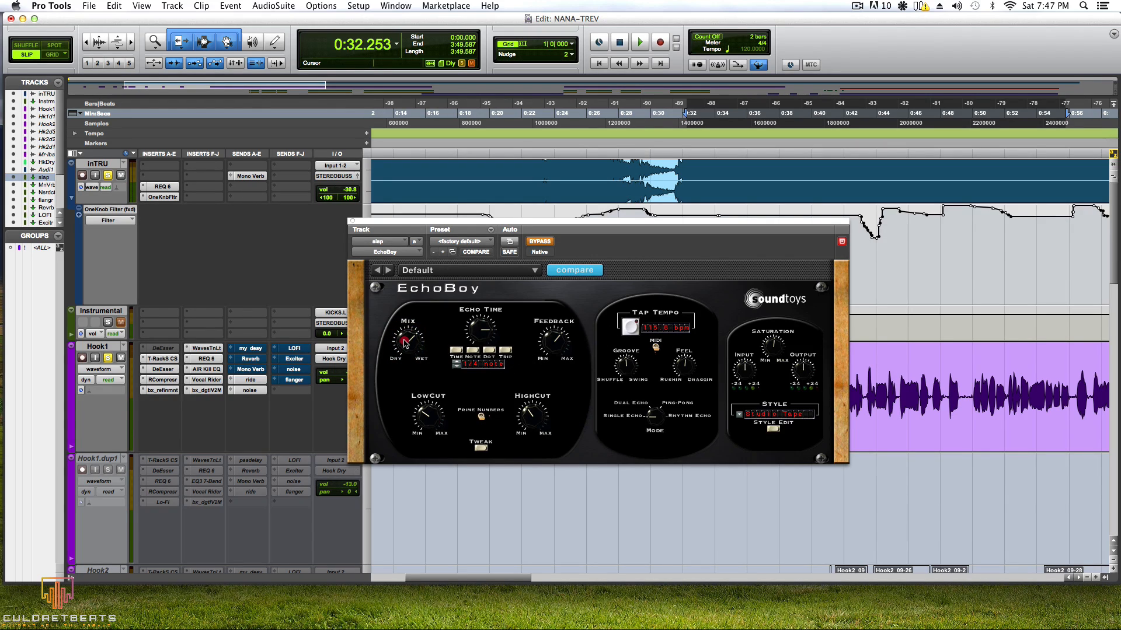
{"action": "left_click", "coordinate": [404, 343], "text": "alt"}
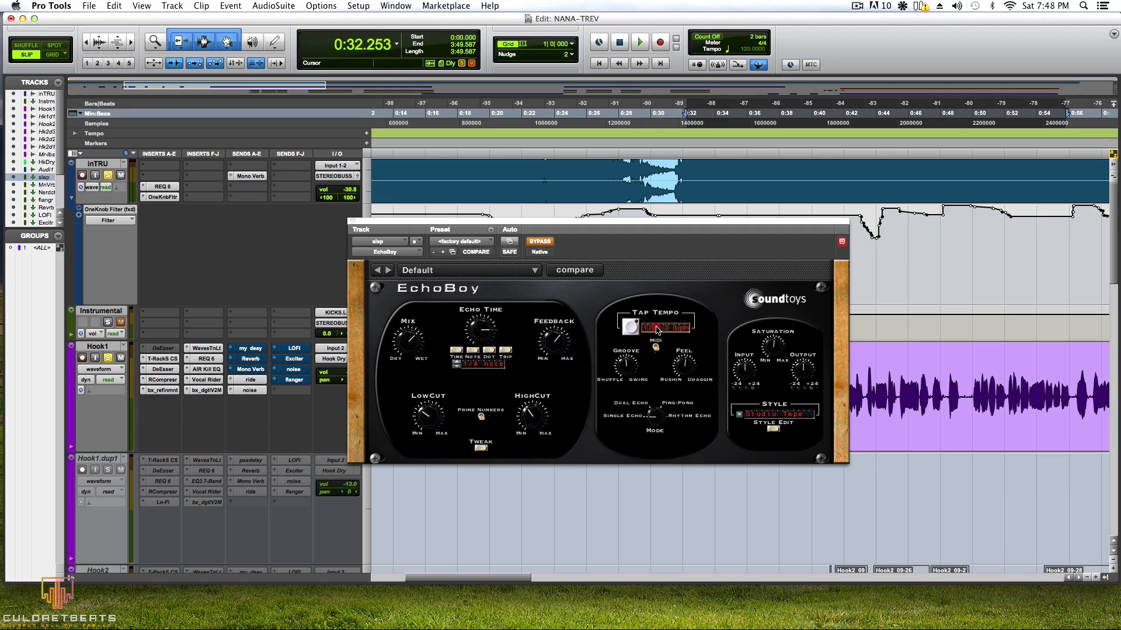
Step: Adjust the tempo value in EchoBoy's Tap Tempo display and close the plug-in window
{"action": "left_click_drag", "start_coordinate": [656, 327], "coordinate": [656, 329]}
{"action": "left_click", "coordinate": [656, 329]}
{"action": "left_click_drag", "start_coordinate": [656, 333], "coordinate": [655, 334]}
{"action": "left_click", "coordinate": [654, 332]}
{"action": "left_click", "coordinate": [352, 222]}
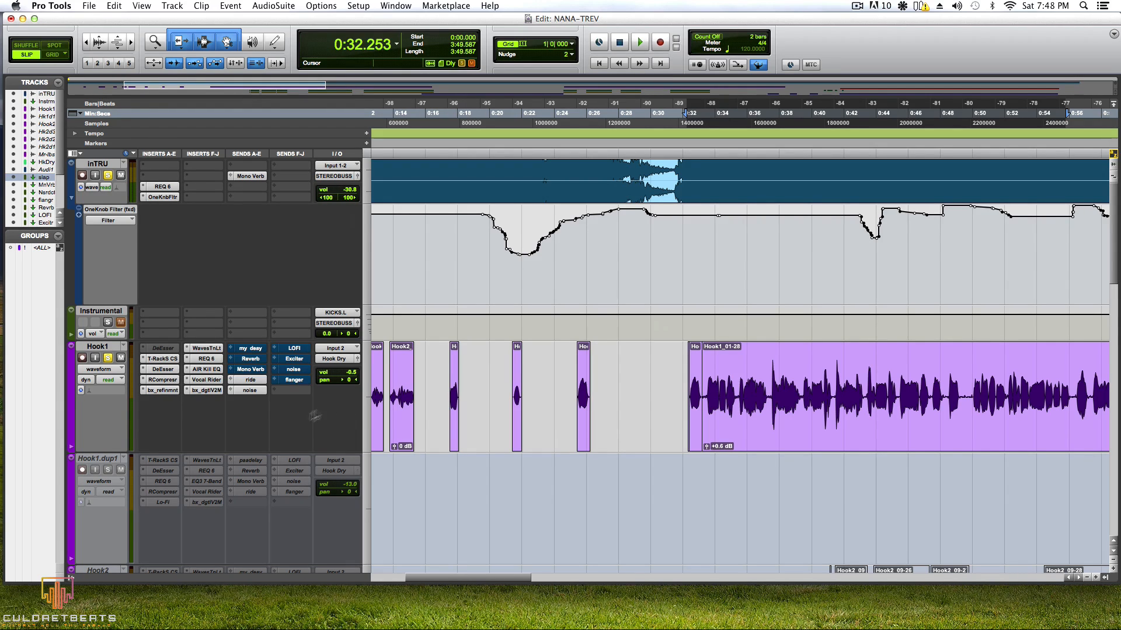
Step: Reactivate the bypassed EchoBoy on the slap track and check the REQ 6 equalizer below it
{"action": "scroll", "coordinate": [251, 438], "scroll_direction": "down", "scroll_amount": 10}
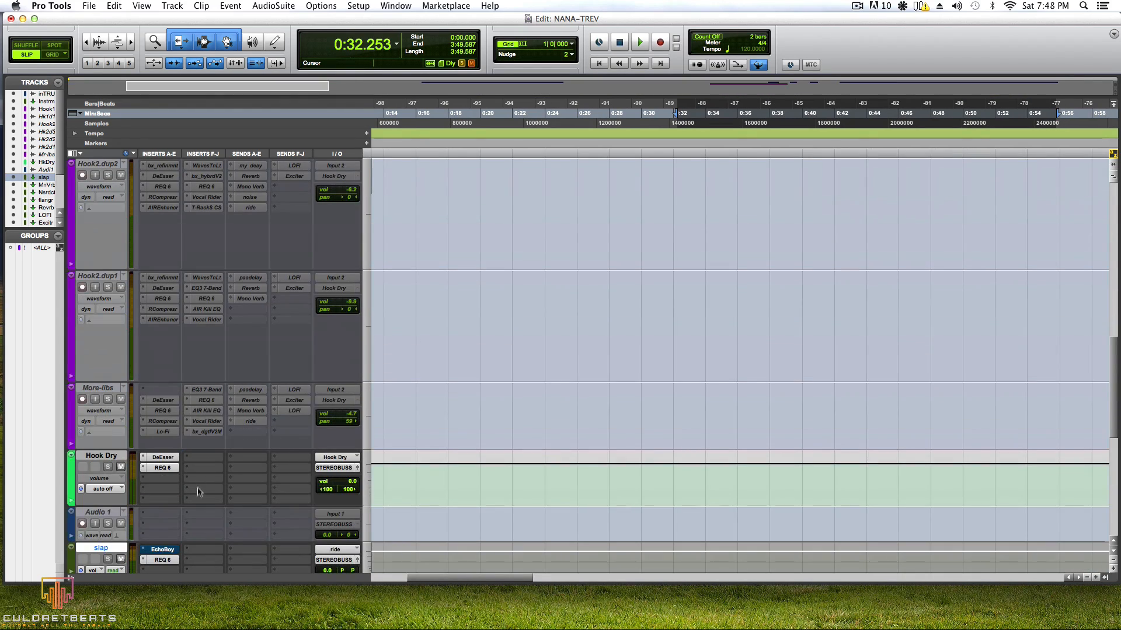
{"action": "scroll", "coordinate": [196, 470], "scroll_direction": "down", "scroll_amount": 6}
{"action": "scroll", "coordinate": [164, 370], "scroll_direction": "up", "scroll_amount": 6}
{"action": "left_click", "coordinate": [157, 550]}
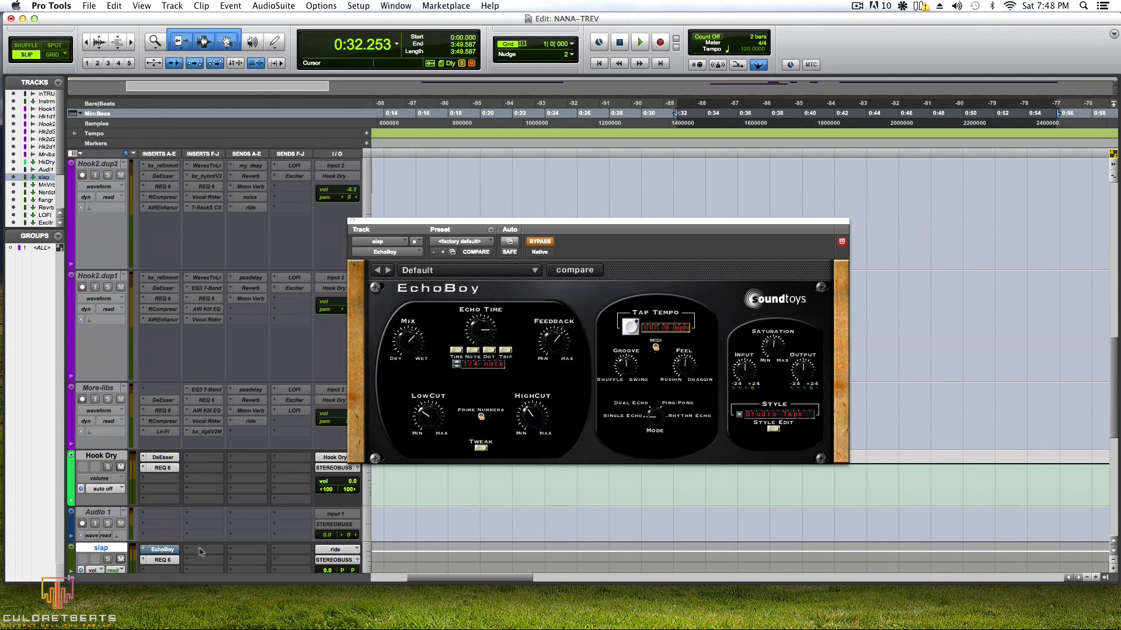
{"action": "left_click", "coordinate": [157, 560]}
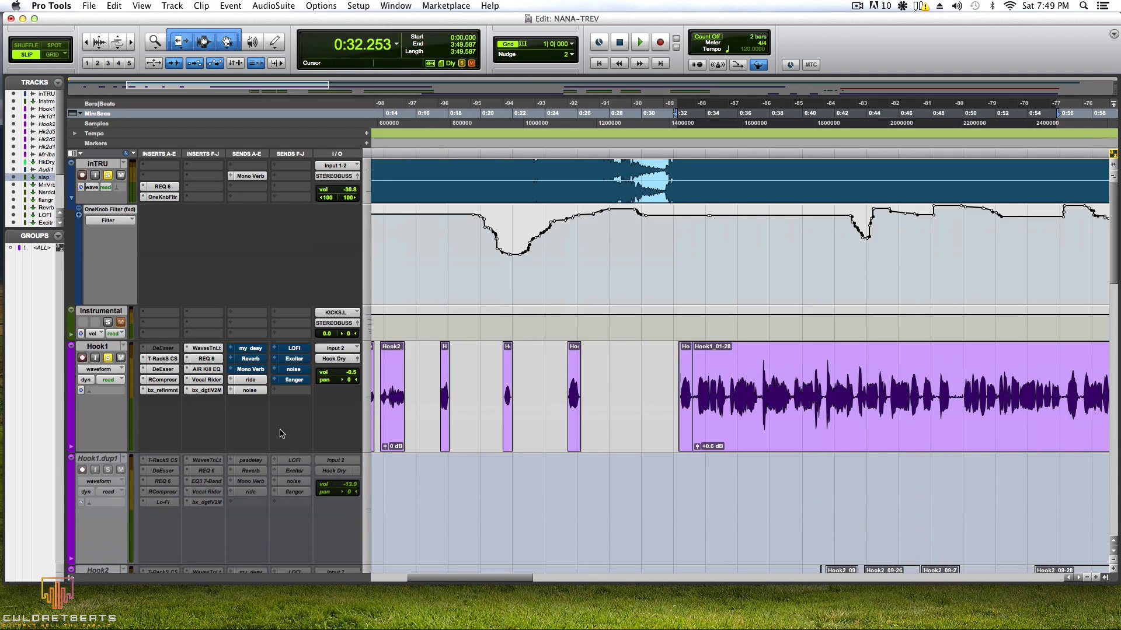
Step: Play the session from 0:32.253, reviewing Waves Tune Lite on Hook1 and toggling the inTRU track's mute during playback
{"action": "key", "text": "space"}
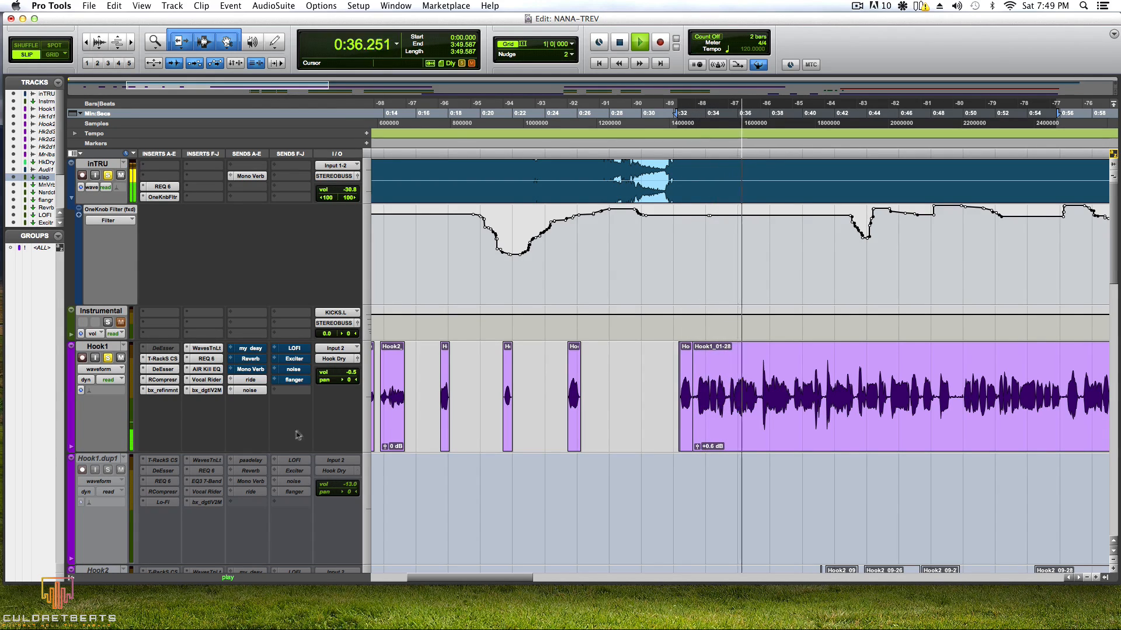
{"action": "right_click", "coordinate": [206, 348]}
{"action": "left_click", "coordinate": [253, 425]}
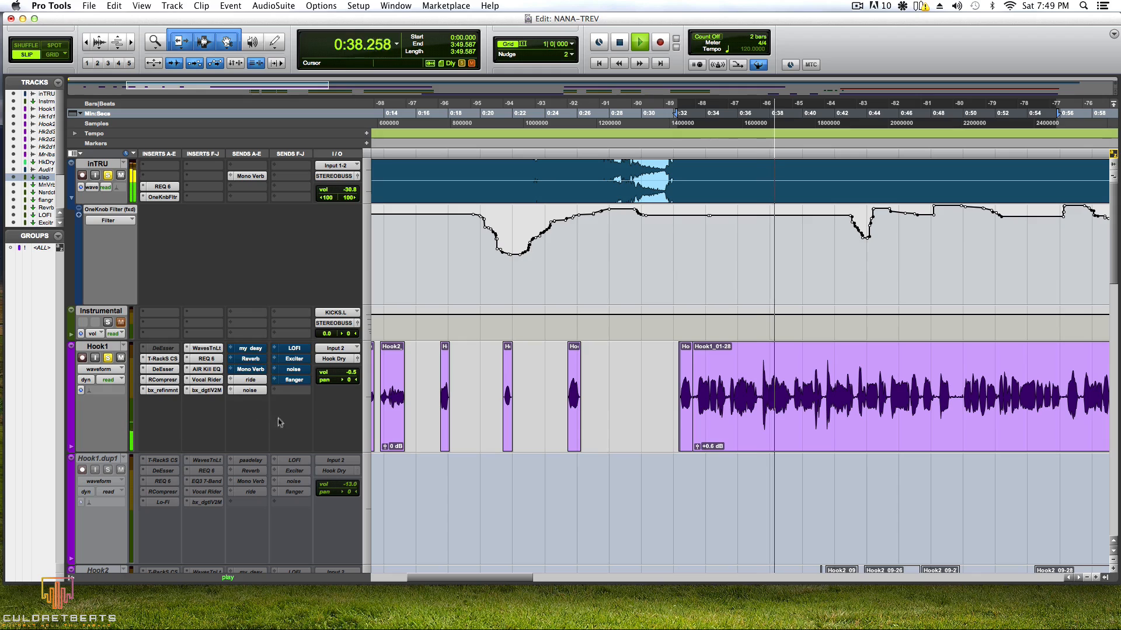
{"action": "left_click", "coordinate": [206, 348]}
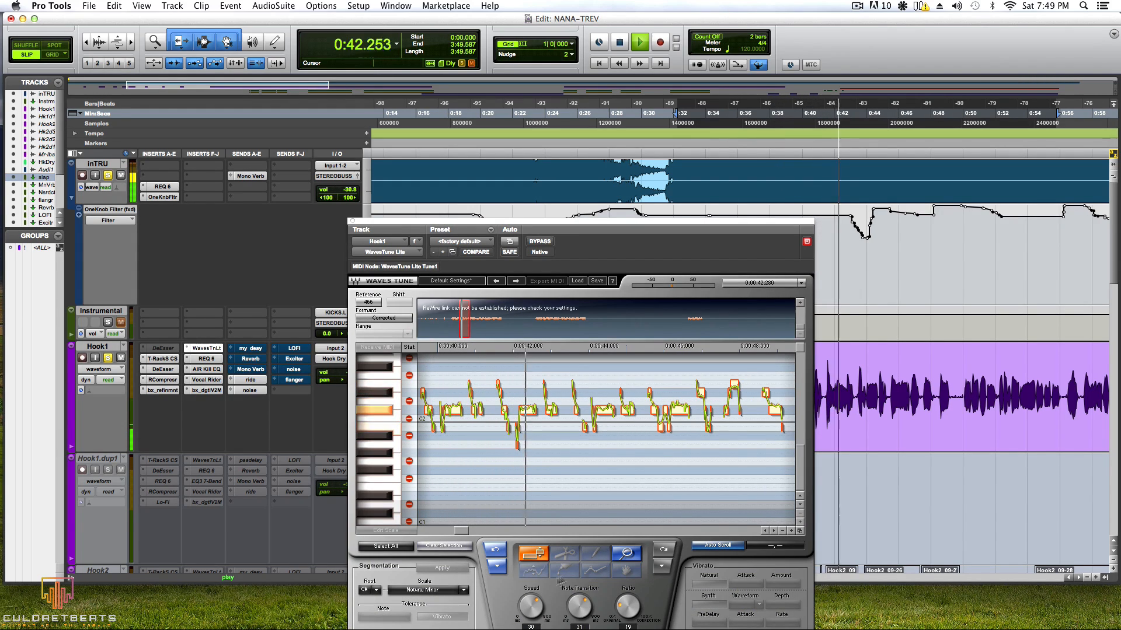
{"action": "left_click_drag", "start_coordinate": [426, 234], "coordinate": [382, 175]}
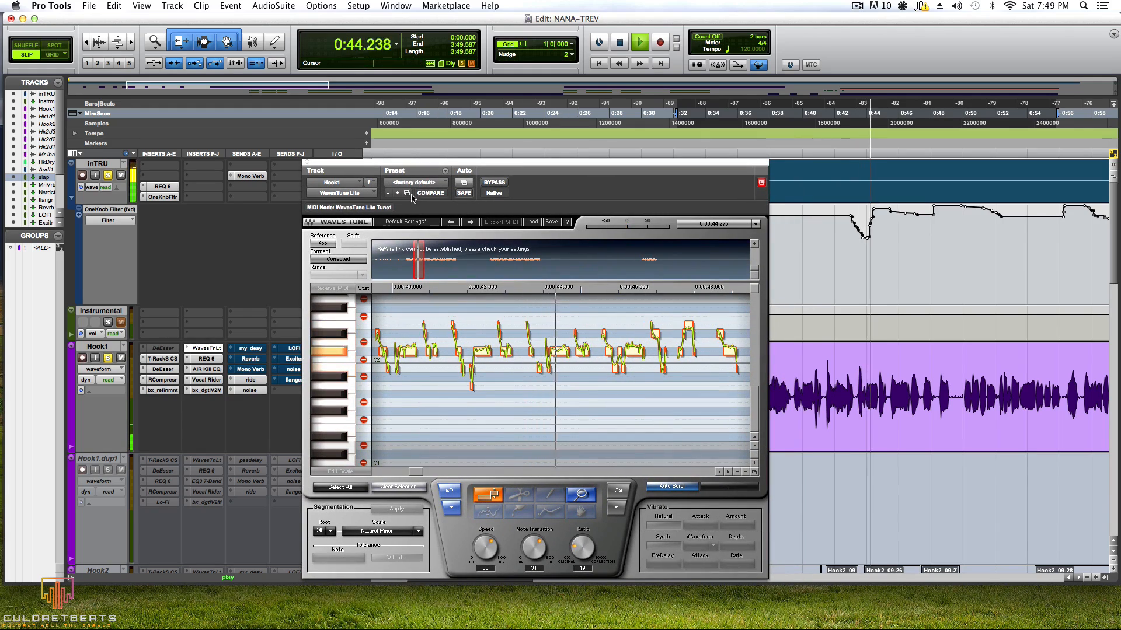
{"action": "left_click", "coordinate": [307, 163]}
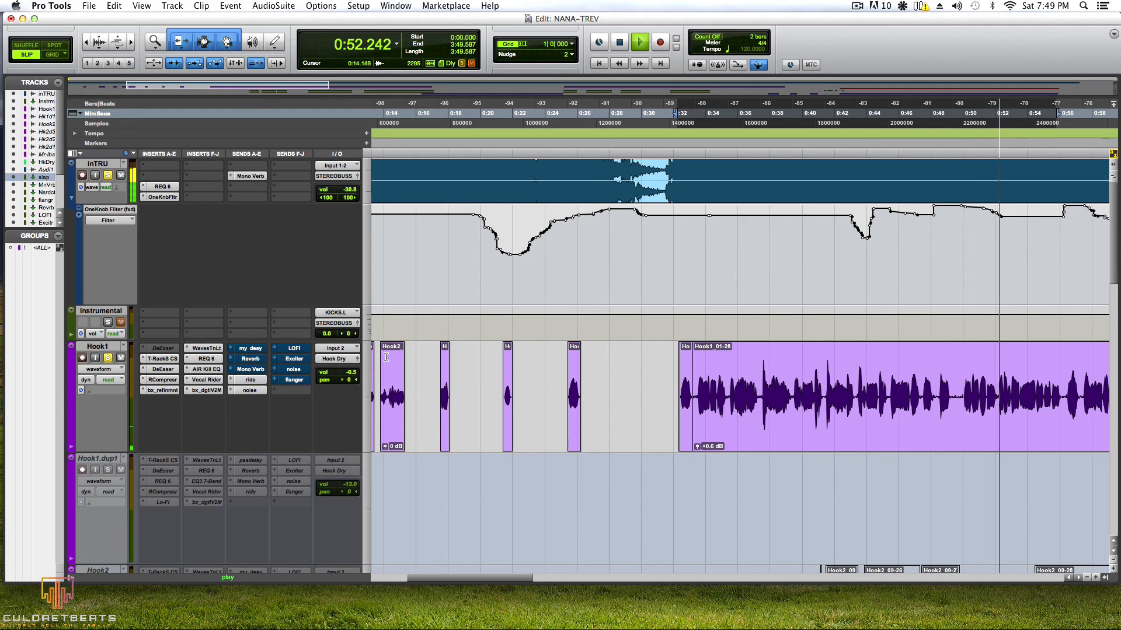
{"action": "left_click", "coordinate": [121, 176]}
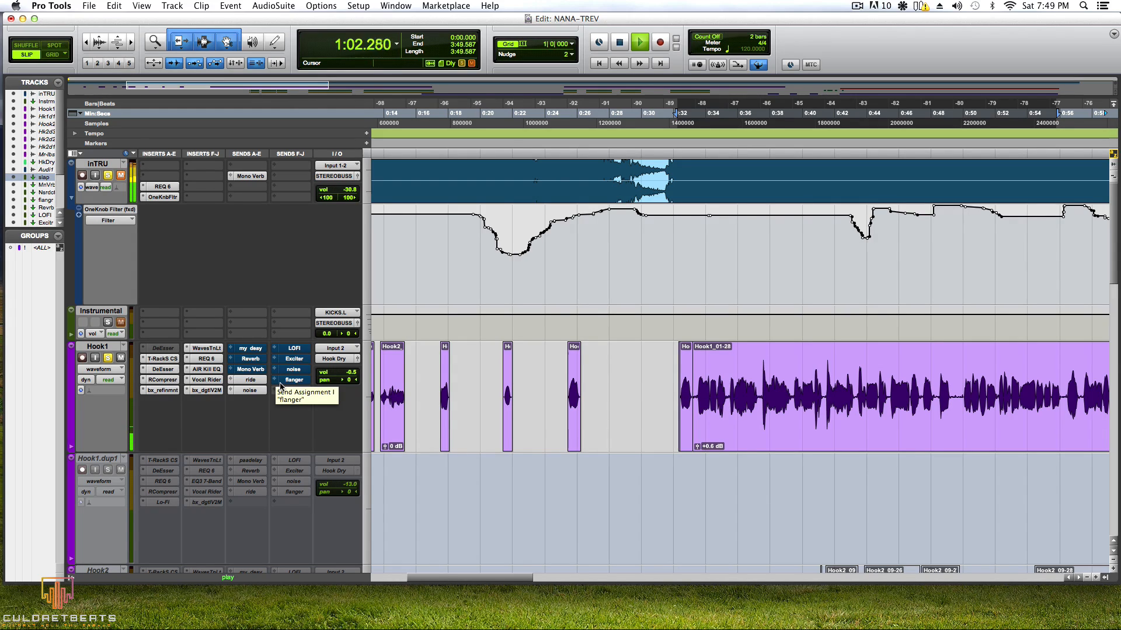
{"action": "key", "text": "space"}
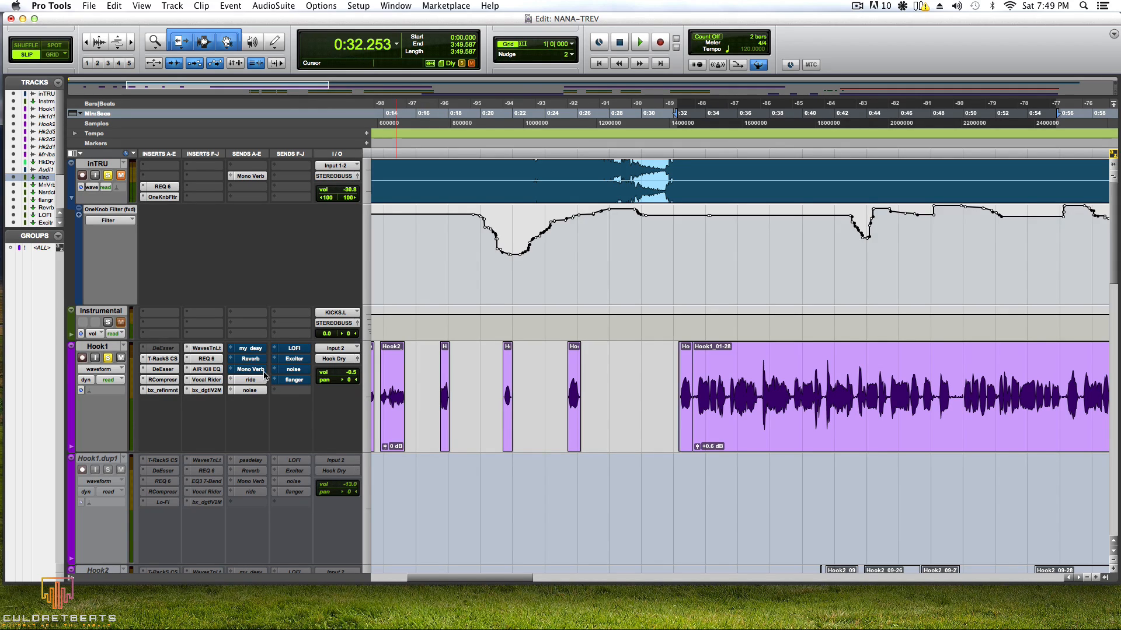
Step: Open the ride send on the Hook1 track, fine-tune its level fader, and close the send window
{"action": "left_click", "coordinate": [253, 380]}
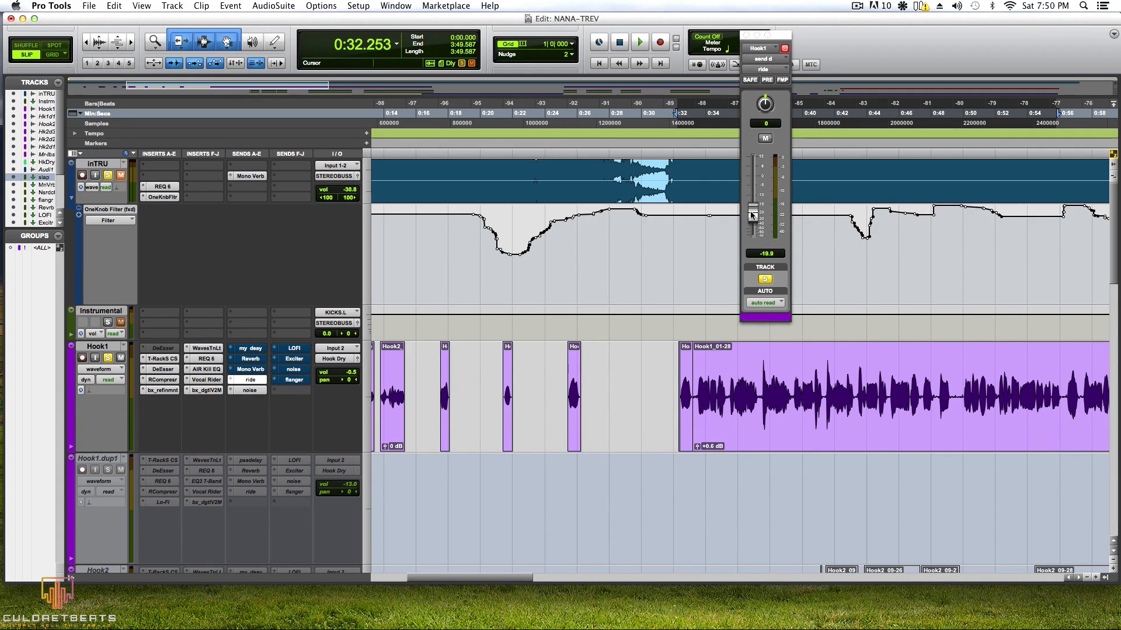
{"action": "left_click_drag", "start_coordinate": [751, 217], "coordinate": [753, 218]}
{"action": "left_click", "coordinate": [746, 36]}
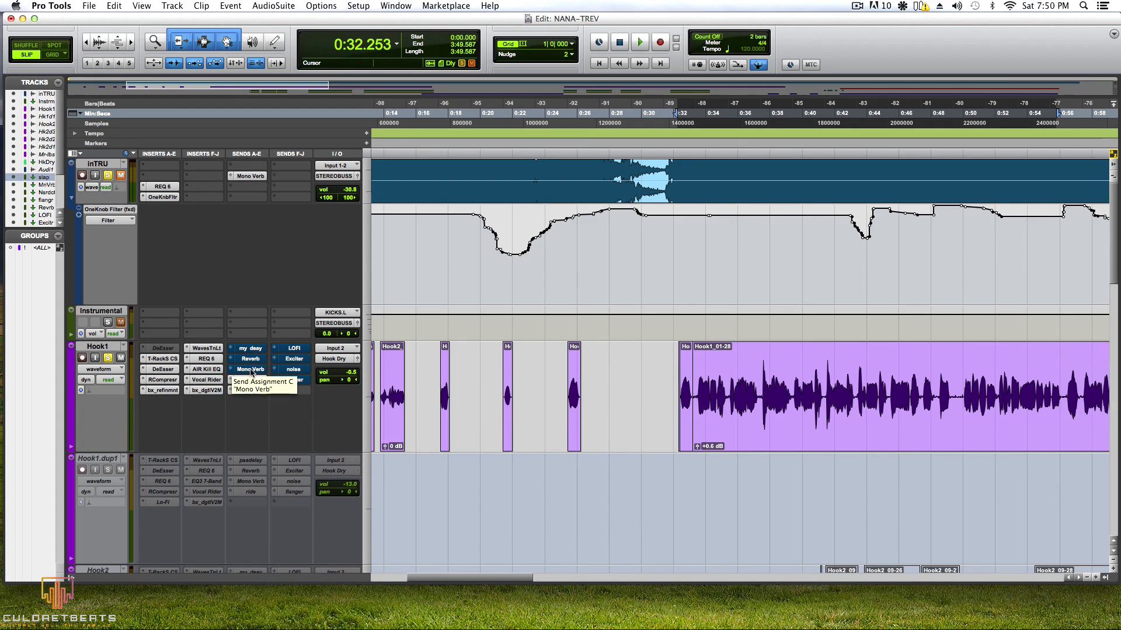
Step: Unmute the Mono Verb send on the Hook1 track and open its send controls
{"action": "left_click", "coordinate": [251, 371]}
{"action": "right_click", "coordinate": [251, 371]}
{"action": "left_click", "coordinate": [261, 372]}
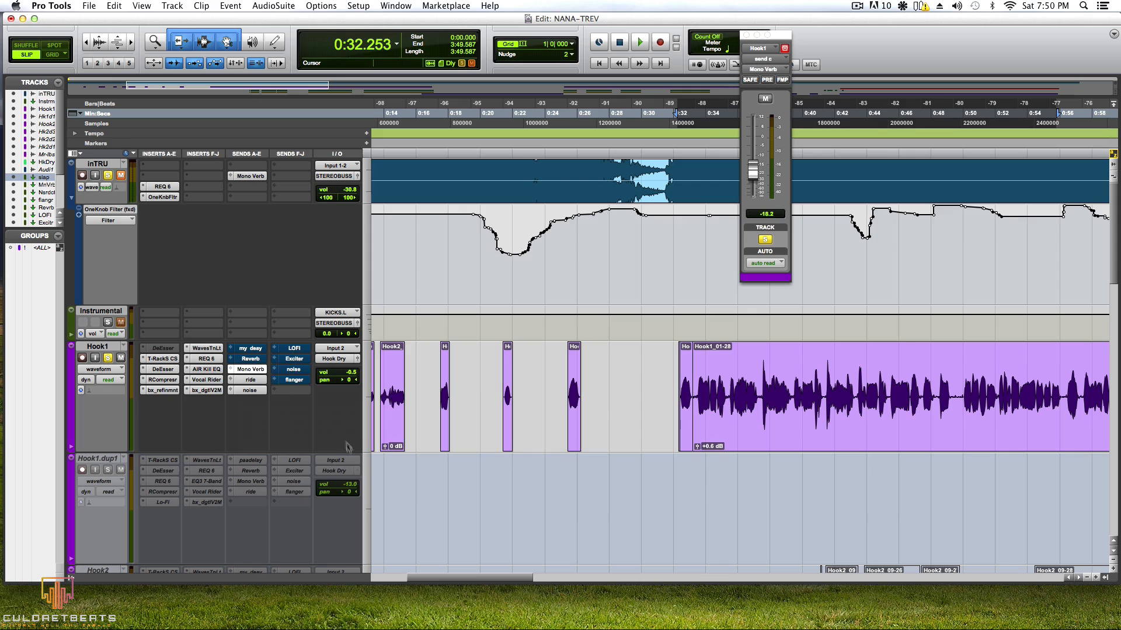
{"action": "scroll", "coordinate": [275, 444], "scroll_direction": "down", "scroll_amount": 10}
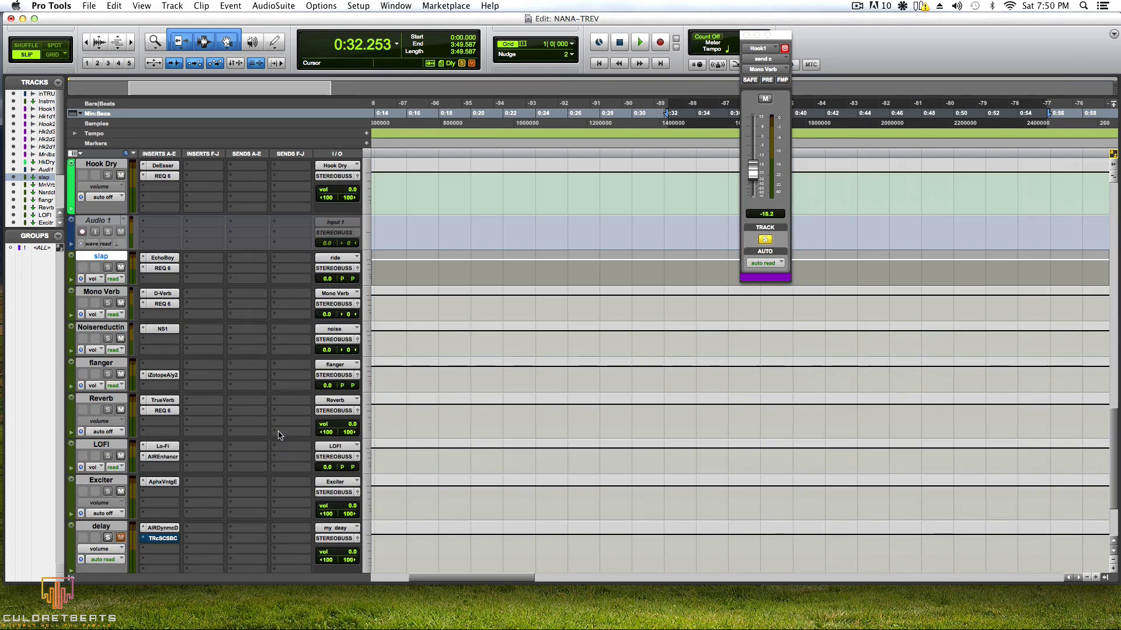
{"action": "scroll", "coordinate": [277, 435], "scroll_direction": "up", "scroll_amount": 5}
{"action": "scroll", "coordinate": [316, 409], "scroll_direction": "up", "scroll_amount": 5}
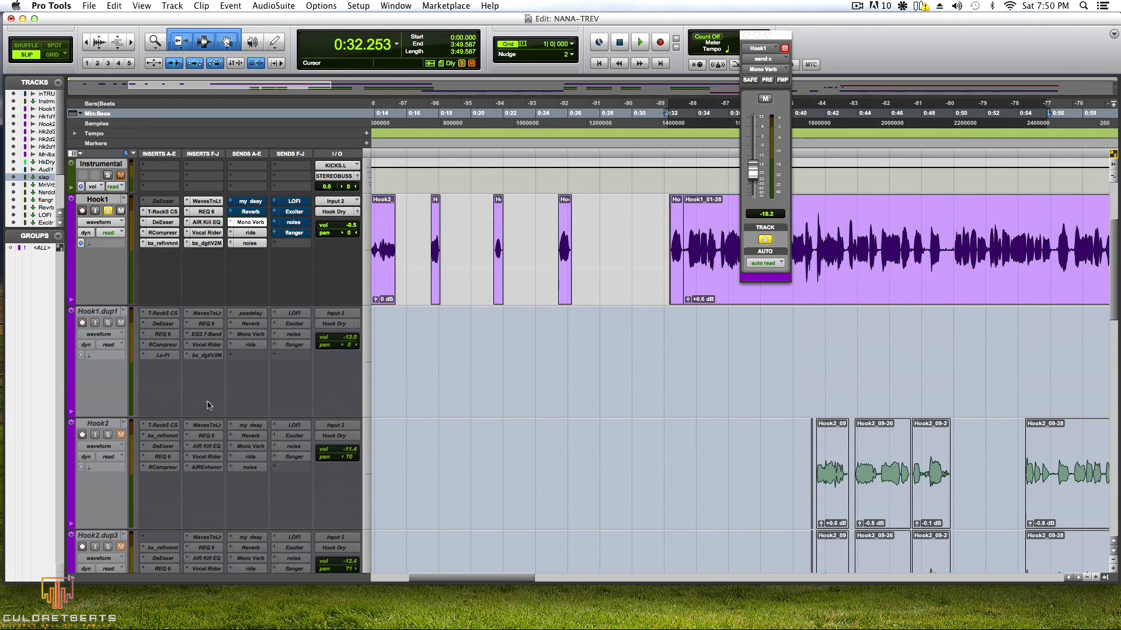
{"action": "scroll", "coordinate": [151, 367], "scroll_direction": "down", "scroll_amount": 8}
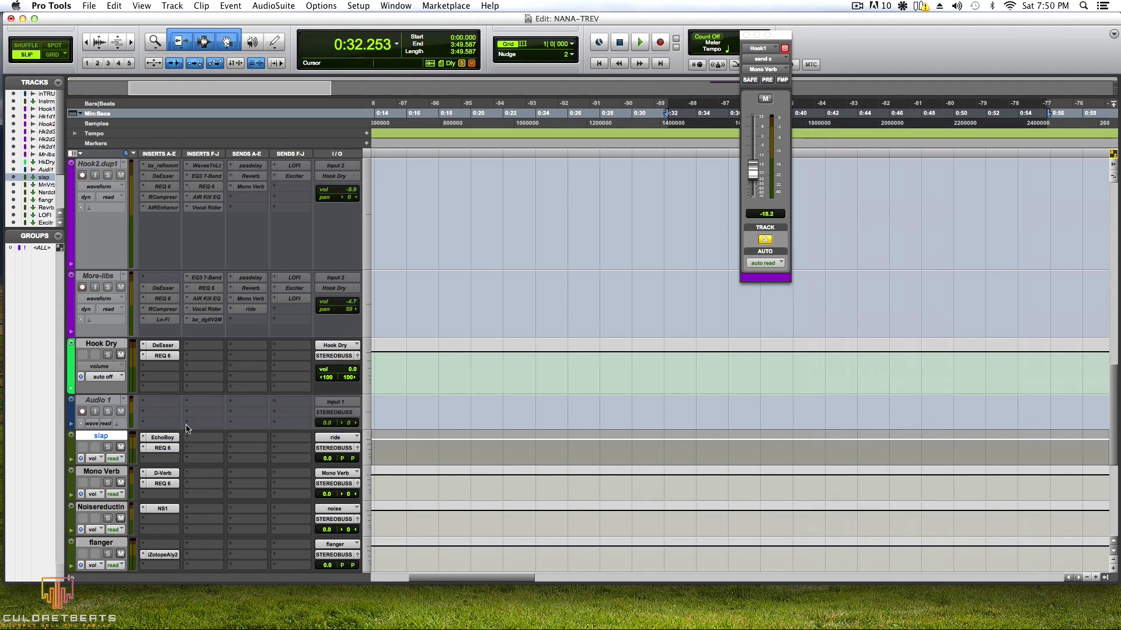
{"action": "scroll", "coordinate": [185, 428], "scroll_direction": "up", "scroll_amount": 10}
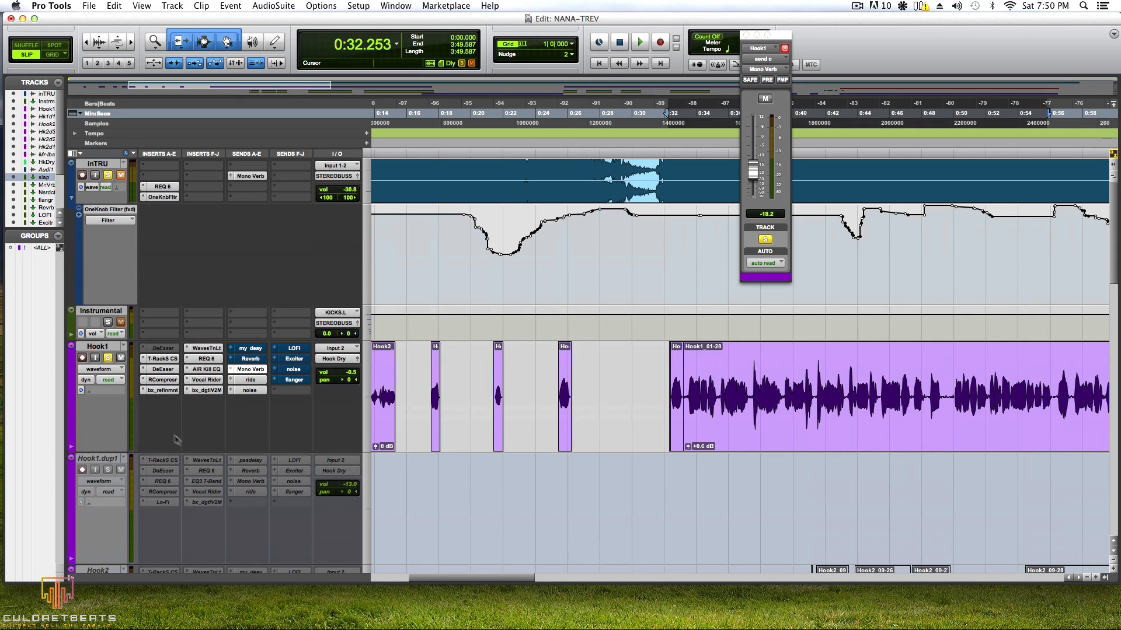
{"action": "scroll", "coordinate": [211, 417], "scroll_direction": "down", "scroll_amount": 8}
{"action": "scroll", "coordinate": [212, 417], "scroll_direction": "down", "scroll_amount": 5}
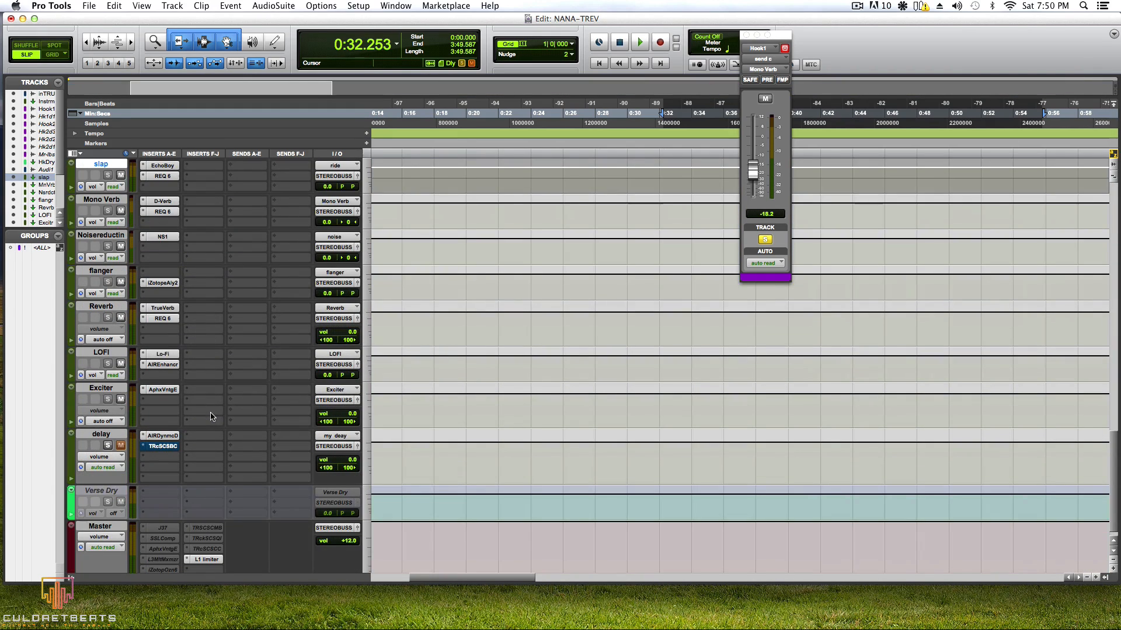
{"action": "scroll", "coordinate": [211, 417], "scroll_direction": "up", "scroll_amount": 3}
{"action": "scroll", "coordinate": [211, 417], "scroll_direction": "up", "scroll_amount": 8}
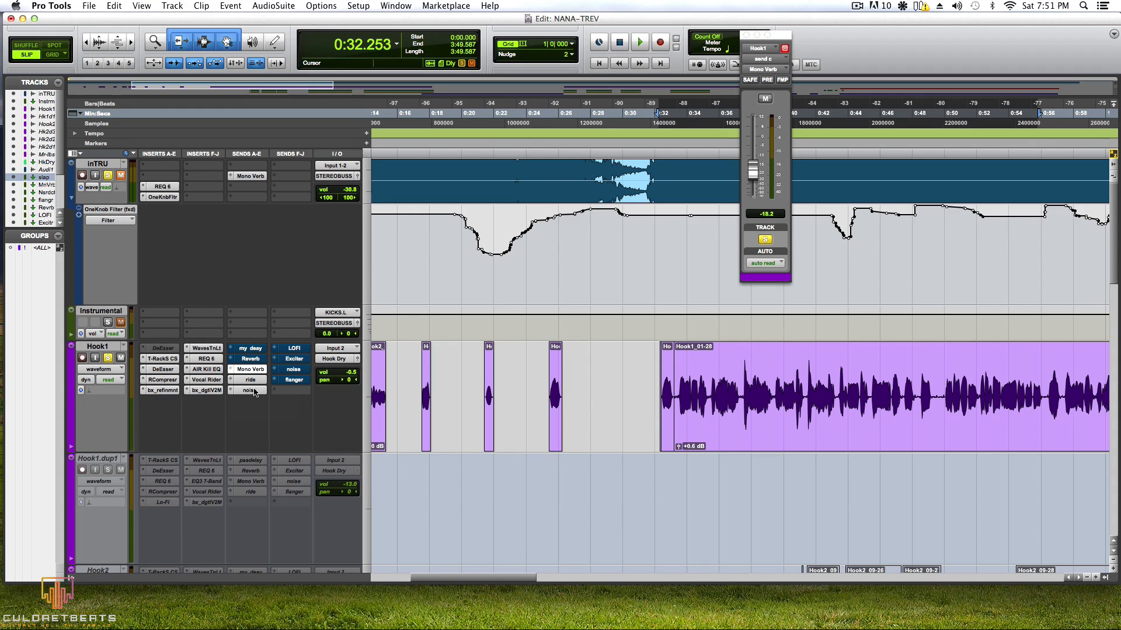
{"action": "scroll", "coordinate": [254, 388], "scroll_direction": "down", "scroll_amount": 15}
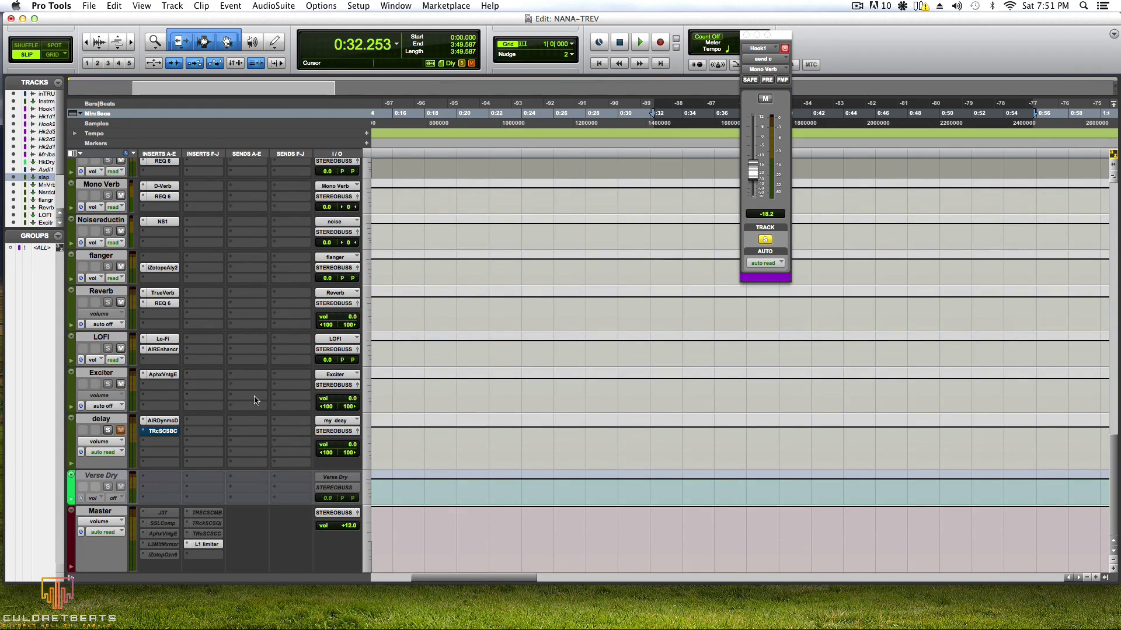
{"action": "scroll", "coordinate": [251, 401], "scroll_direction": "up", "scroll_amount": 12}
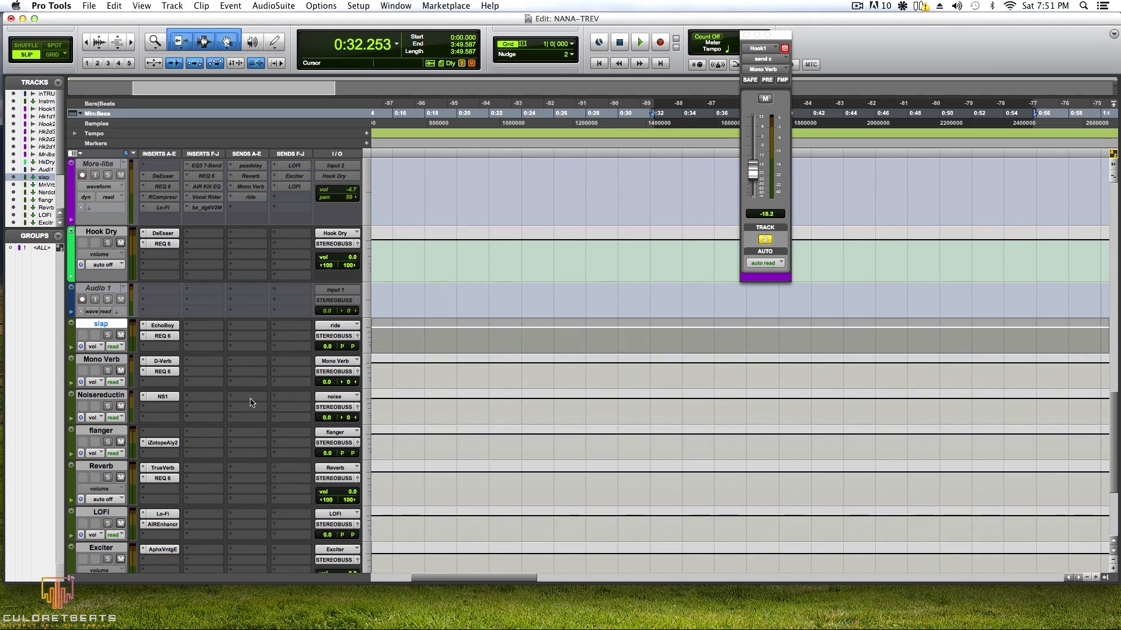
{"action": "scroll", "coordinate": [251, 402], "scroll_direction": "up", "scroll_amount": 5}
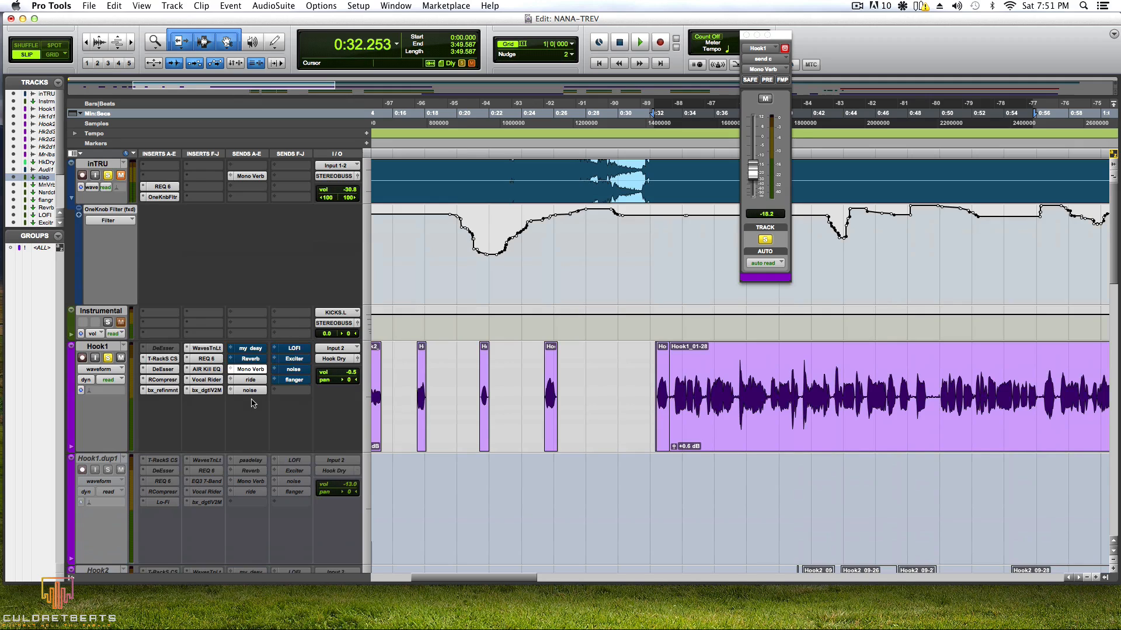
Step: Review the D-Verb settings and the REQ 6 equalizer curve on the Mono Verb track, closing each plug-in window
{"action": "scroll", "coordinate": [251, 401], "scroll_direction": "down", "scroll_amount": 14}
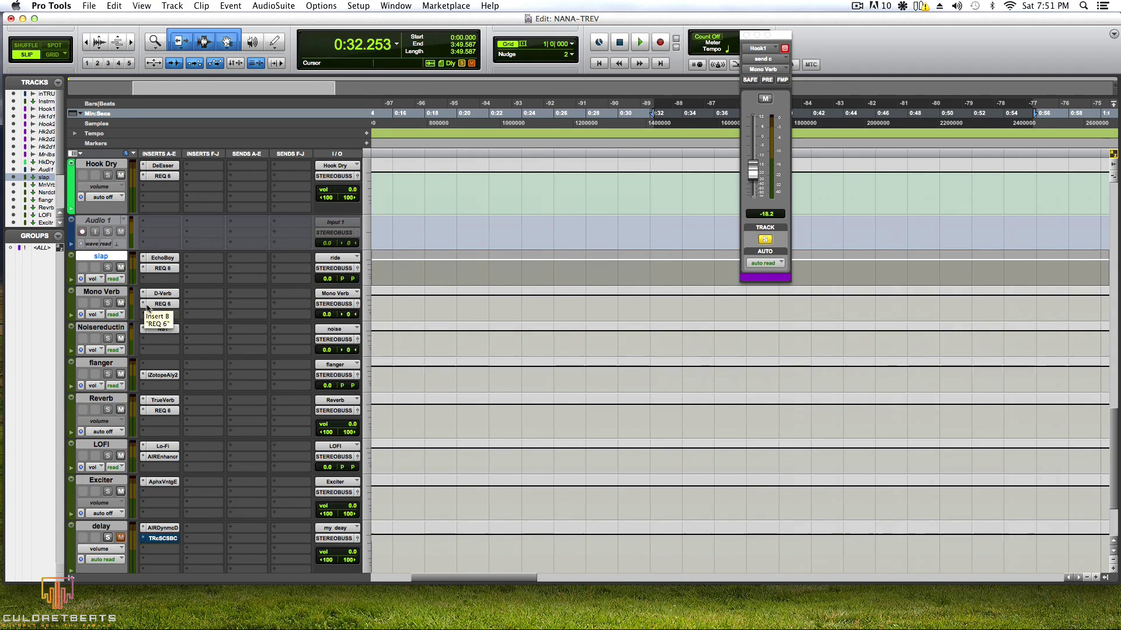
{"action": "left_click", "coordinate": [155, 295]}
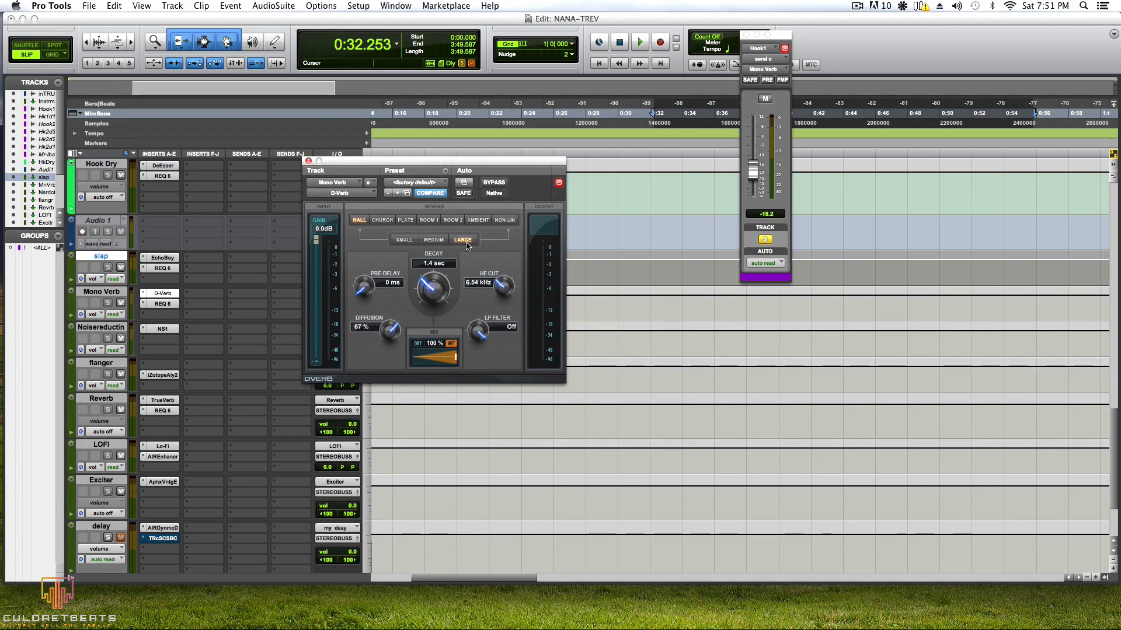
{"action": "left_click", "coordinate": [308, 161]}
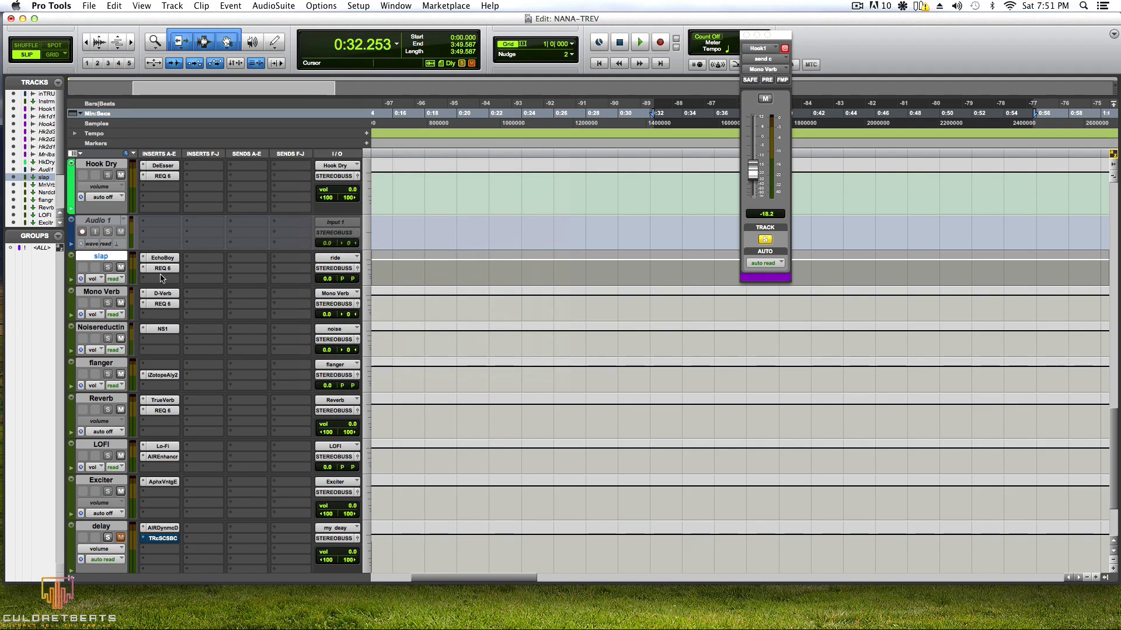
{"action": "left_click", "coordinate": [162, 303]}
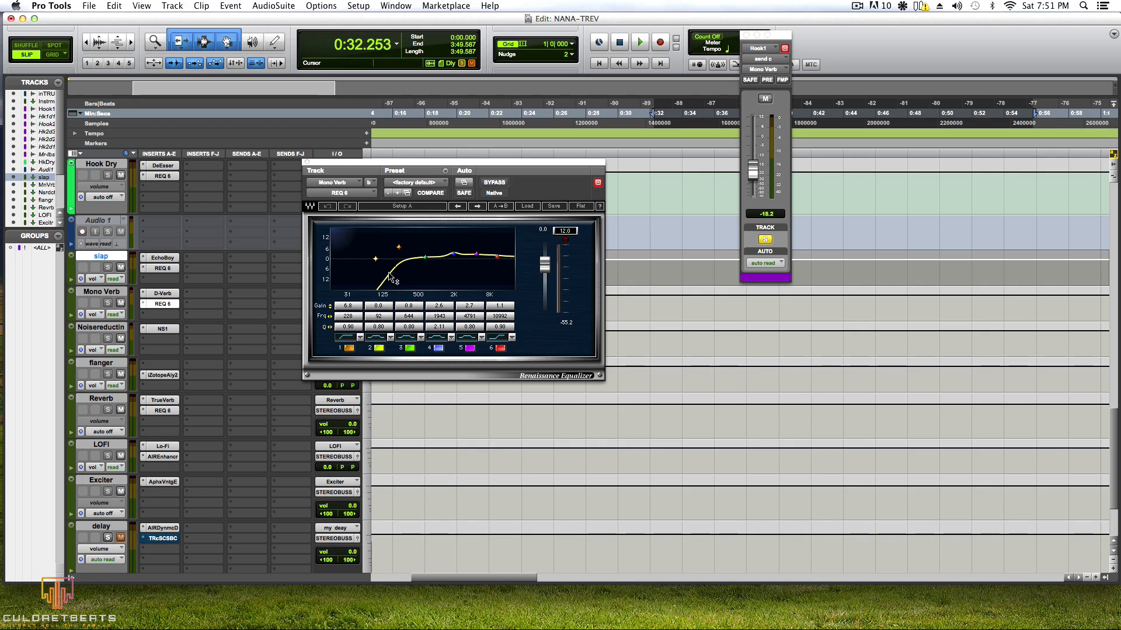
{"action": "left_click", "coordinate": [307, 162]}
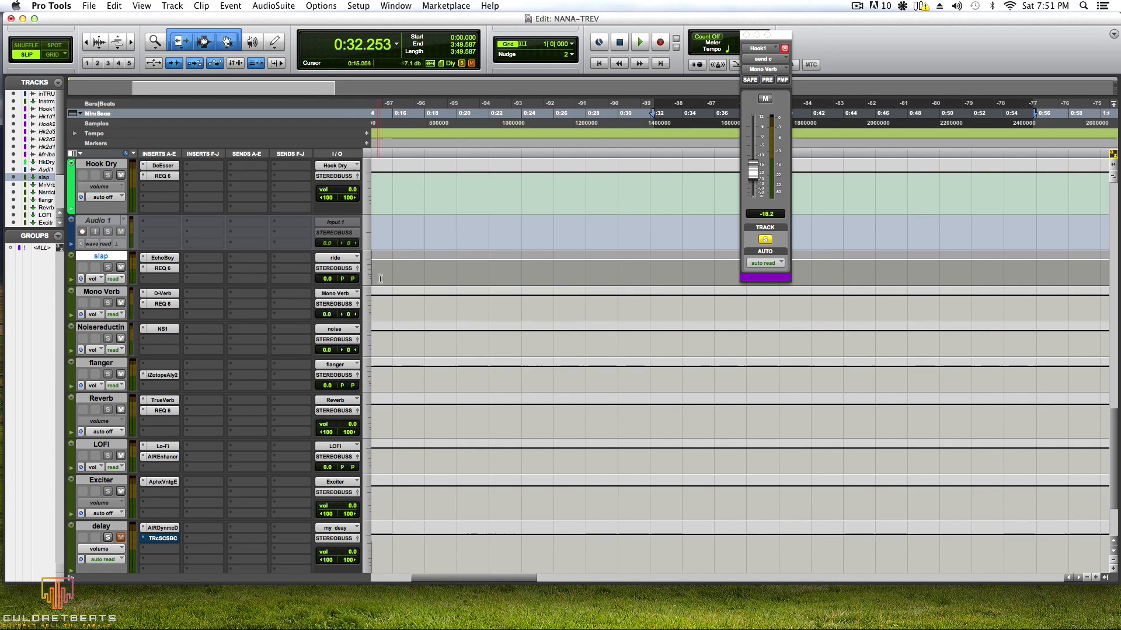
Step: Open the Reverb send on the Hook1 track and unmute it
{"action": "scroll", "coordinate": [380, 279], "scroll_direction": "up", "scroll_amount": 10}
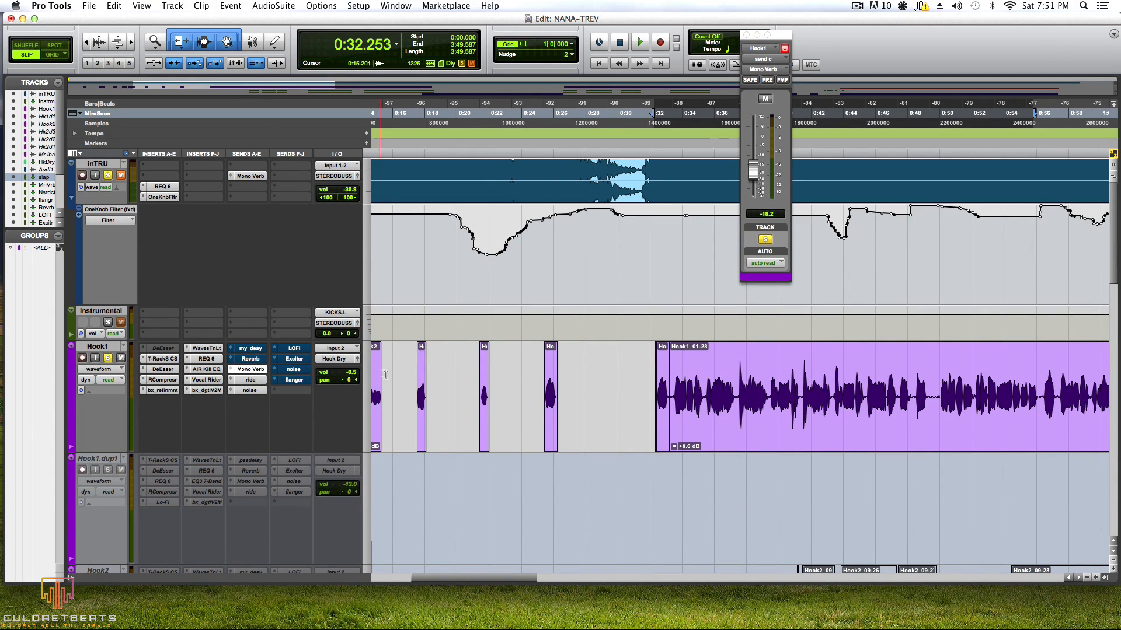
{"action": "left_click", "coordinate": [251, 359]}
{"action": "right_click", "coordinate": [254, 360]}
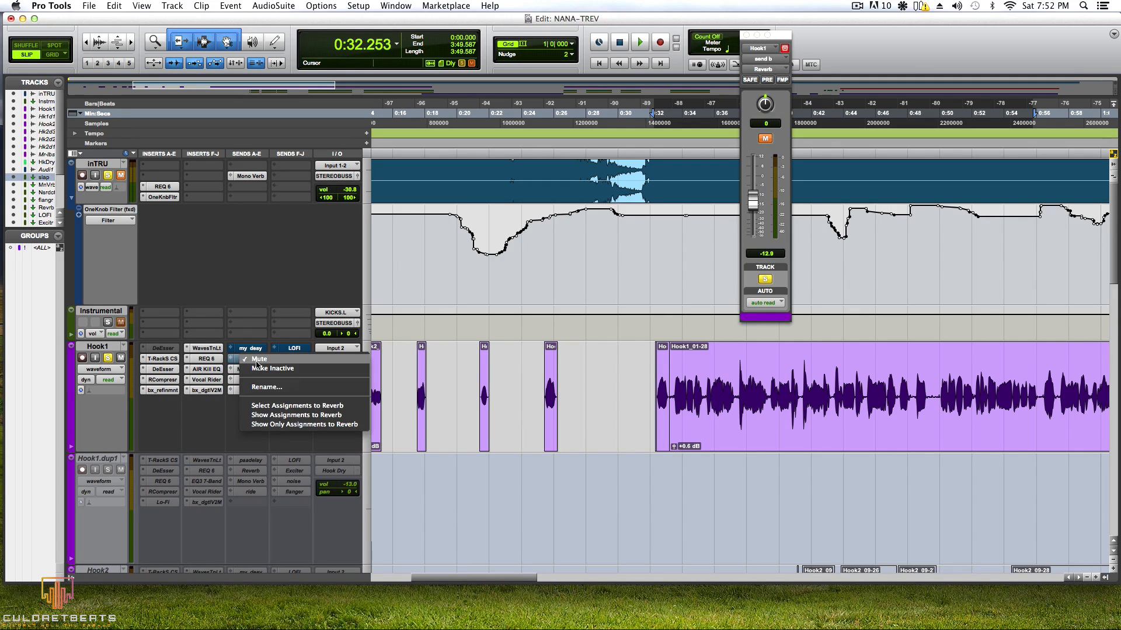
{"action": "left_click", "coordinate": [260, 362]}
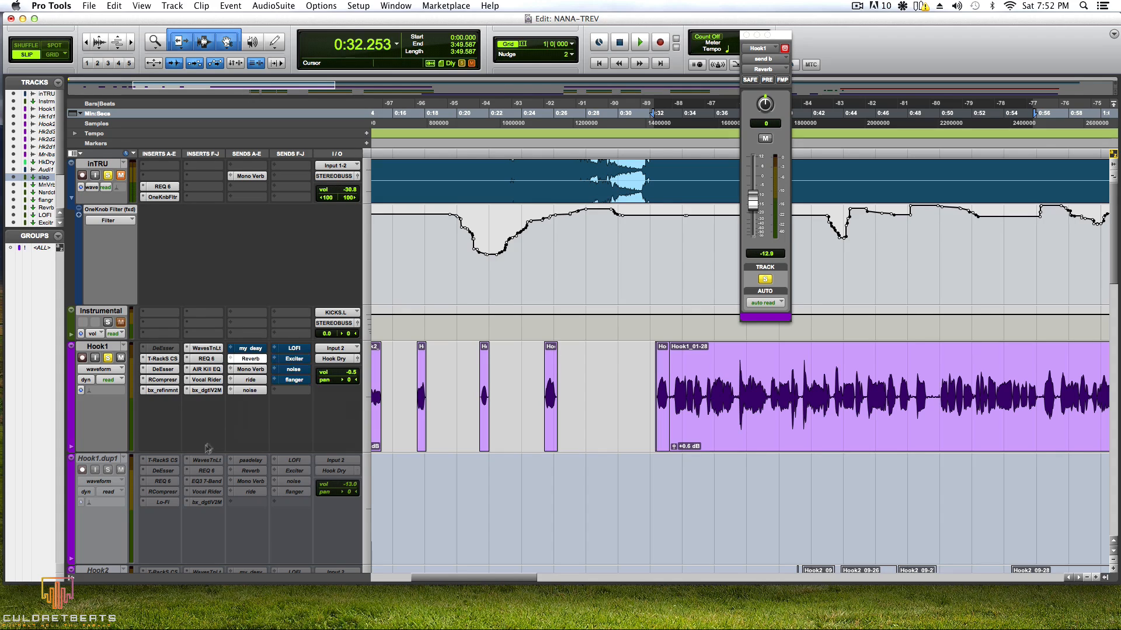
Step: Review TrueVerb on the Reverb track while playing the session from 0:32.253, and check its REQ 6 equalizer
{"action": "scroll", "coordinate": [254, 403], "scroll_direction": "down", "scroll_amount": 15}
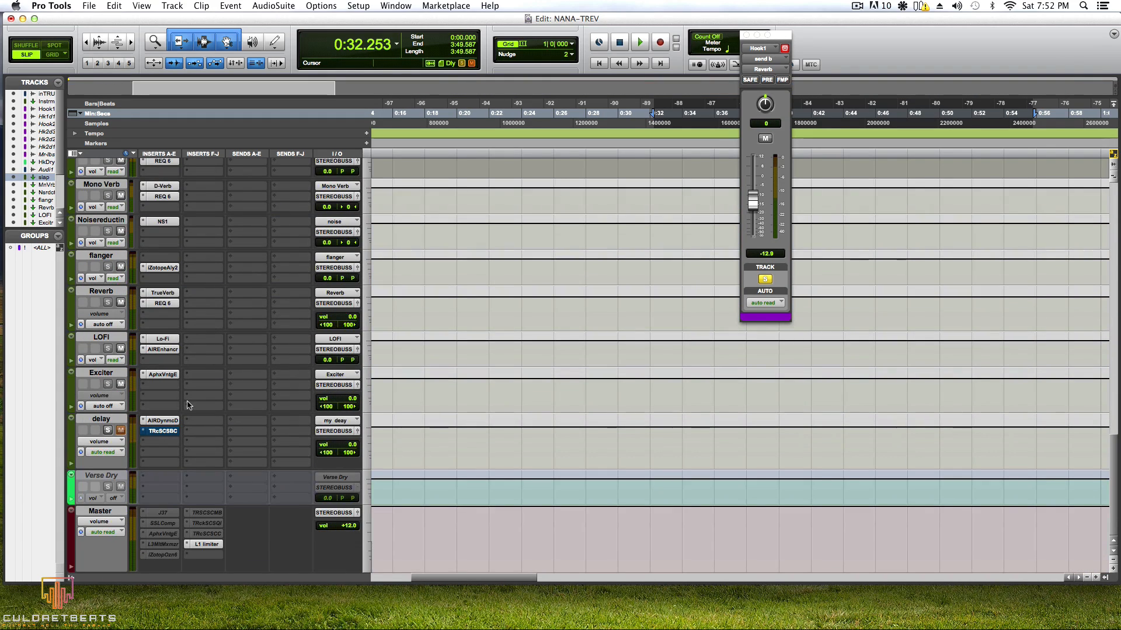
{"action": "scroll", "coordinate": [190, 401], "scroll_direction": "up", "scroll_amount": 3}
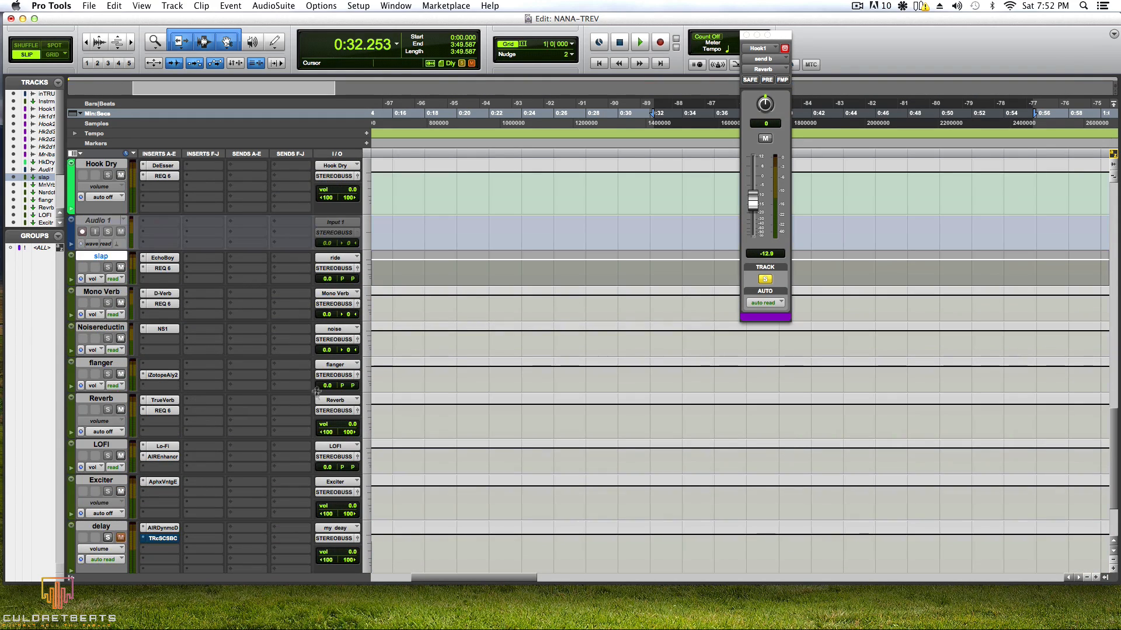
{"action": "scroll", "coordinate": [195, 360], "scroll_direction": "down", "scroll_amount": 1}
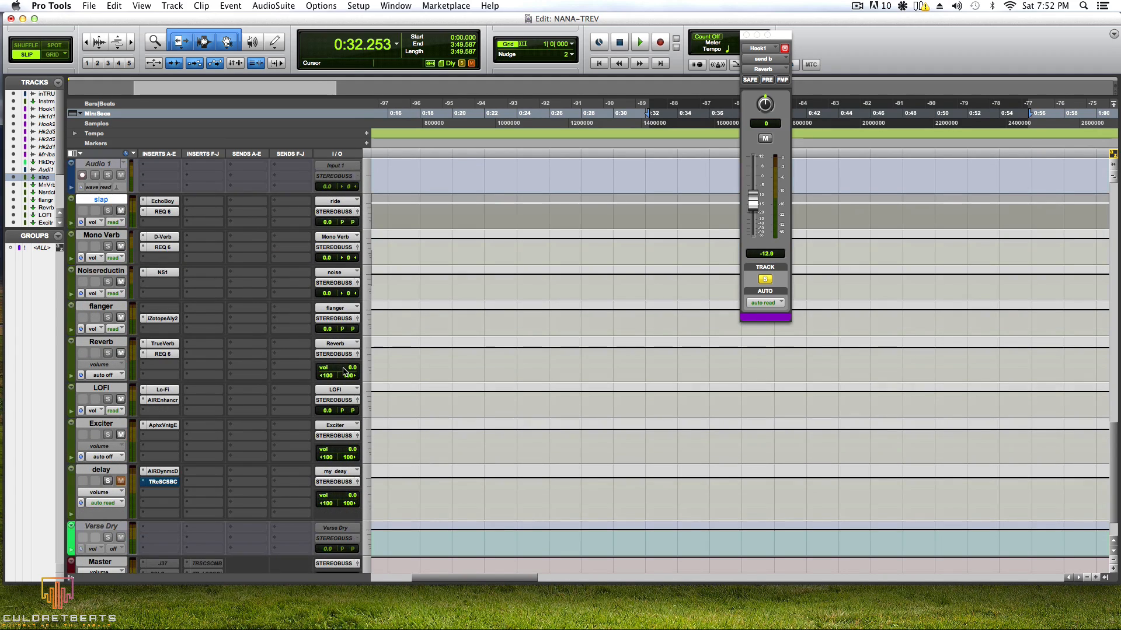
{"action": "left_click", "coordinate": [162, 343]}
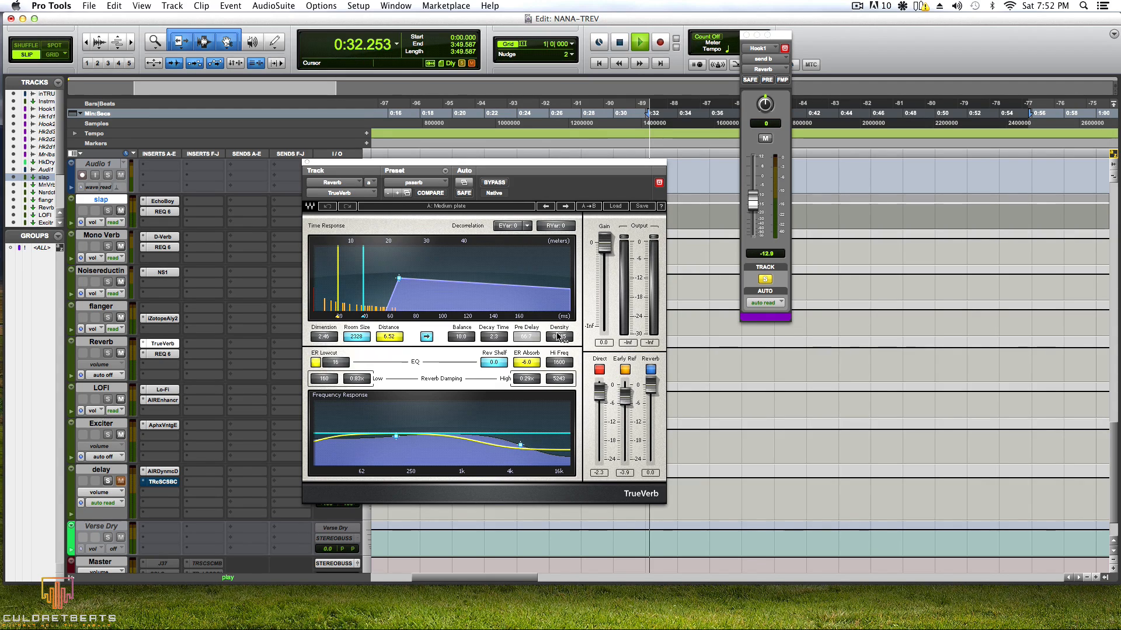
{"action": "key", "text": "space"}
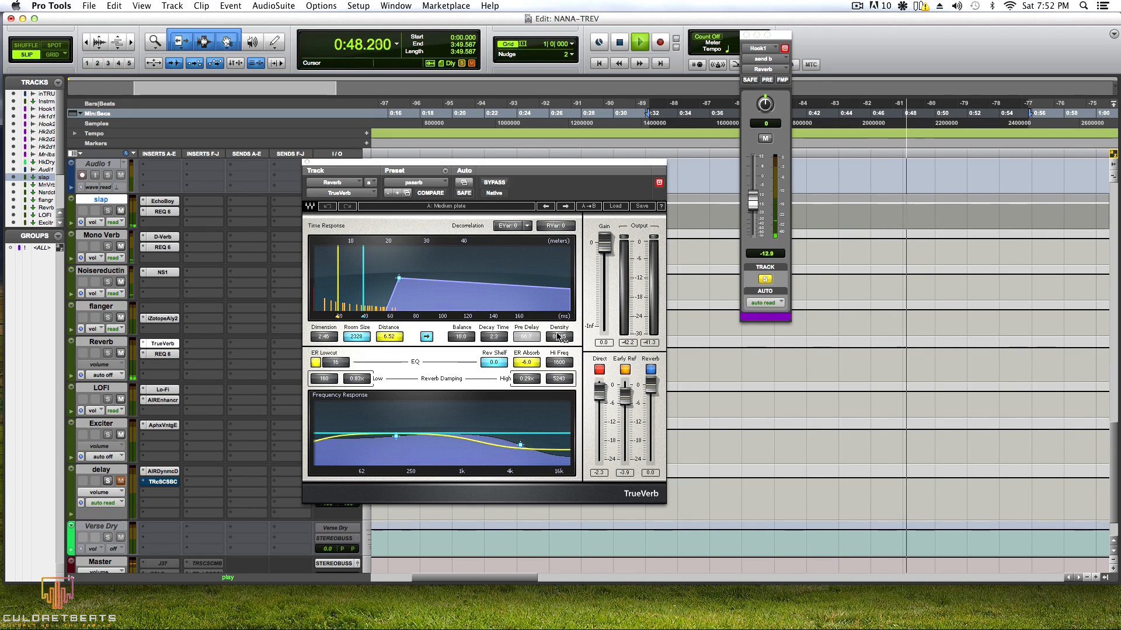
{"action": "key", "text": "space"}
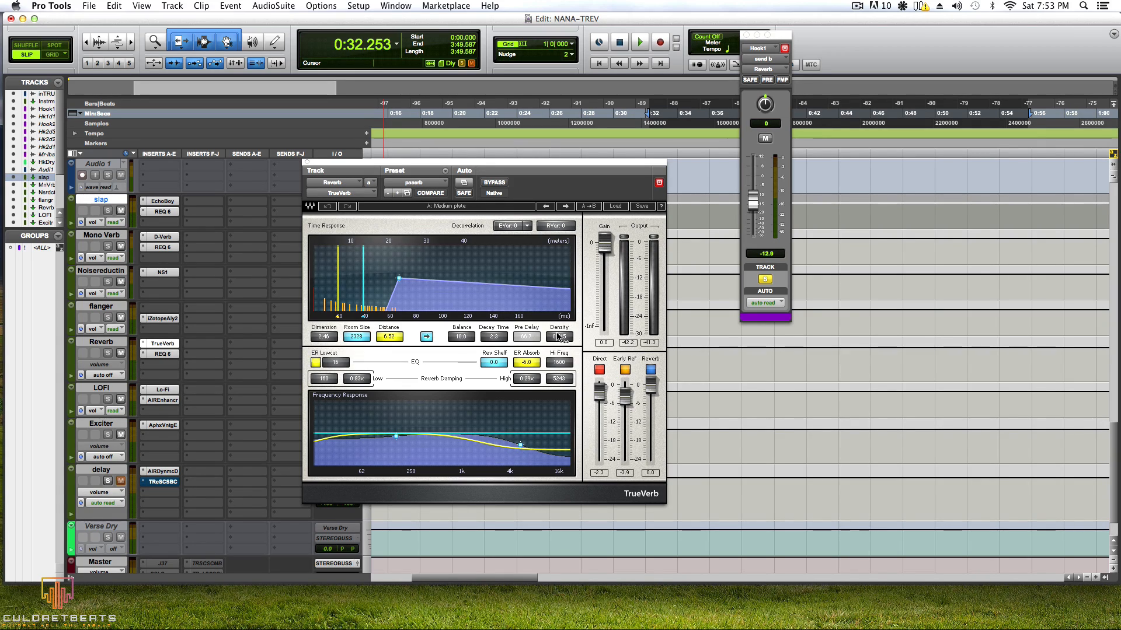
{"action": "left_click", "coordinate": [165, 355]}
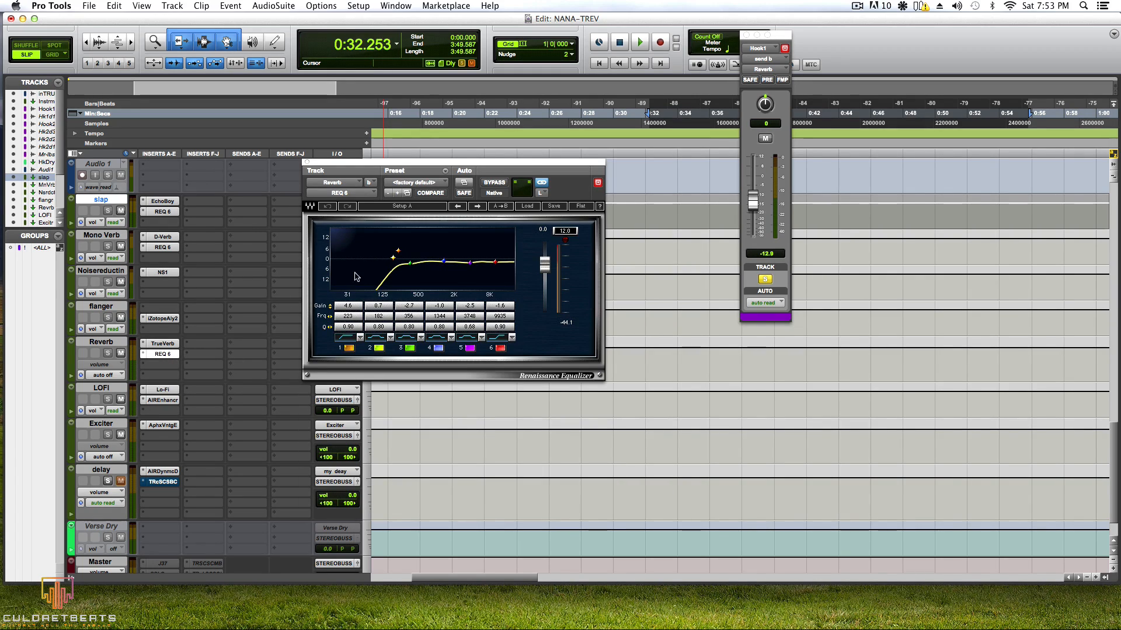
Step: Insert the stereo RCompressor dynamics plug-in in the empty slot below REQ 6 on the Reverb track
{"action": "left_click", "coordinate": [149, 367]}
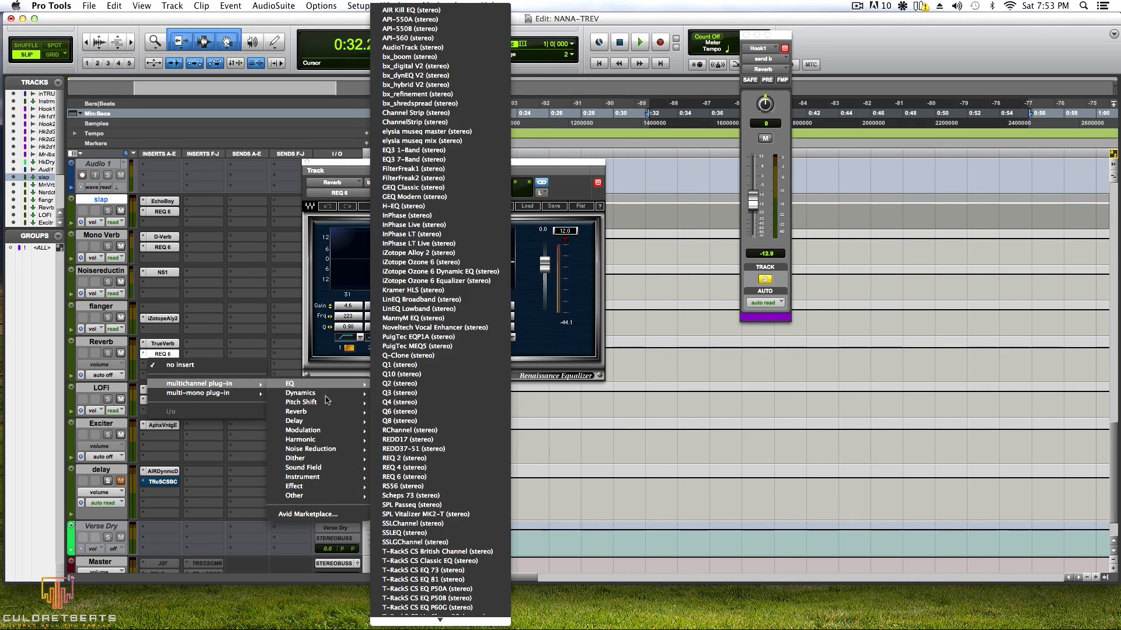
{"action": "mouse_move", "coordinate": [330, 403]}
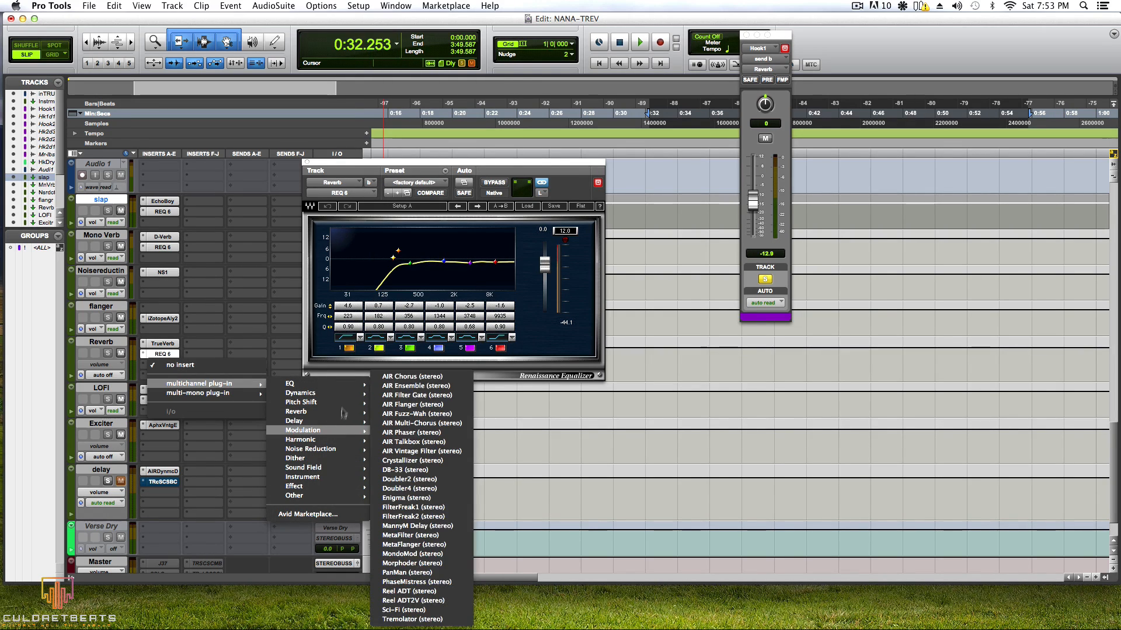
{"action": "mouse_move", "coordinate": [349, 386]}
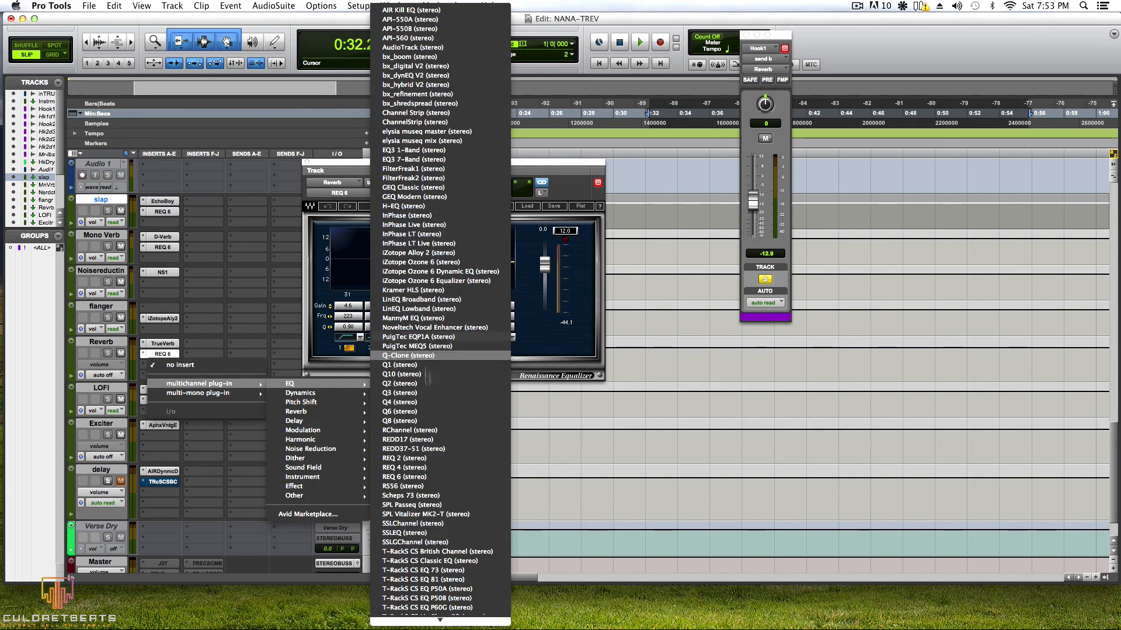
{"action": "scroll", "coordinate": [421, 416], "scroll_direction": "down", "scroll_amount": 3}
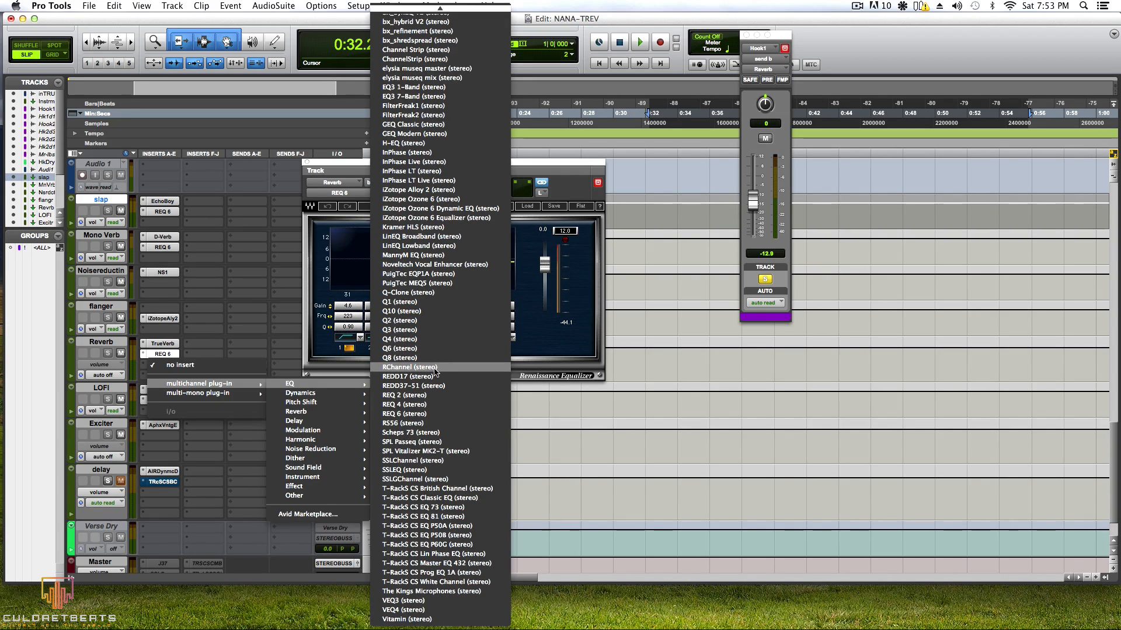
{"action": "mouse_move", "coordinate": [301, 393]}
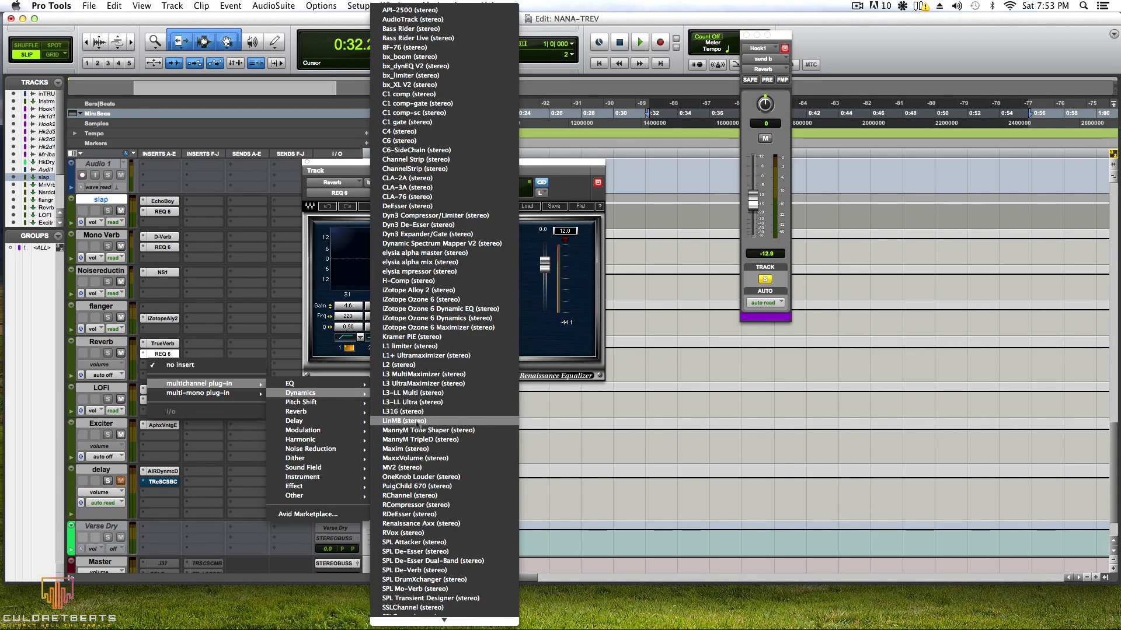
{"action": "scroll", "coordinate": [420, 491], "scroll_direction": "down", "scroll_amount": 8}
{"action": "scroll", "coordinate": [421, 486], "scroll_direction": "up", "scroll_amount": 8}
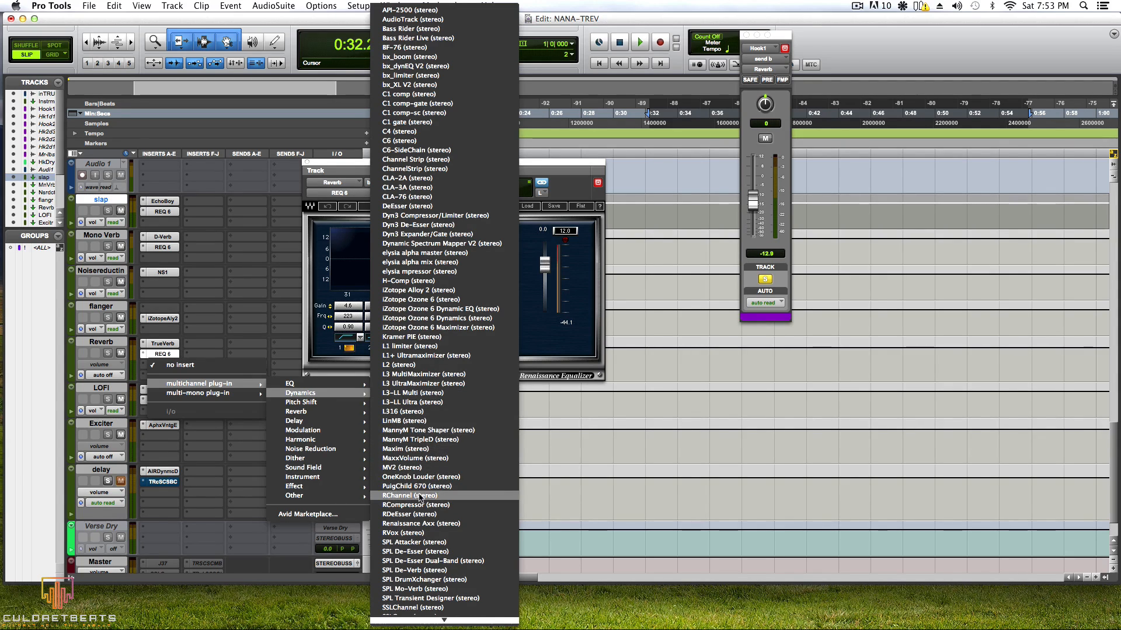
{"action": "left_click", "coordinate": [420, 505]}
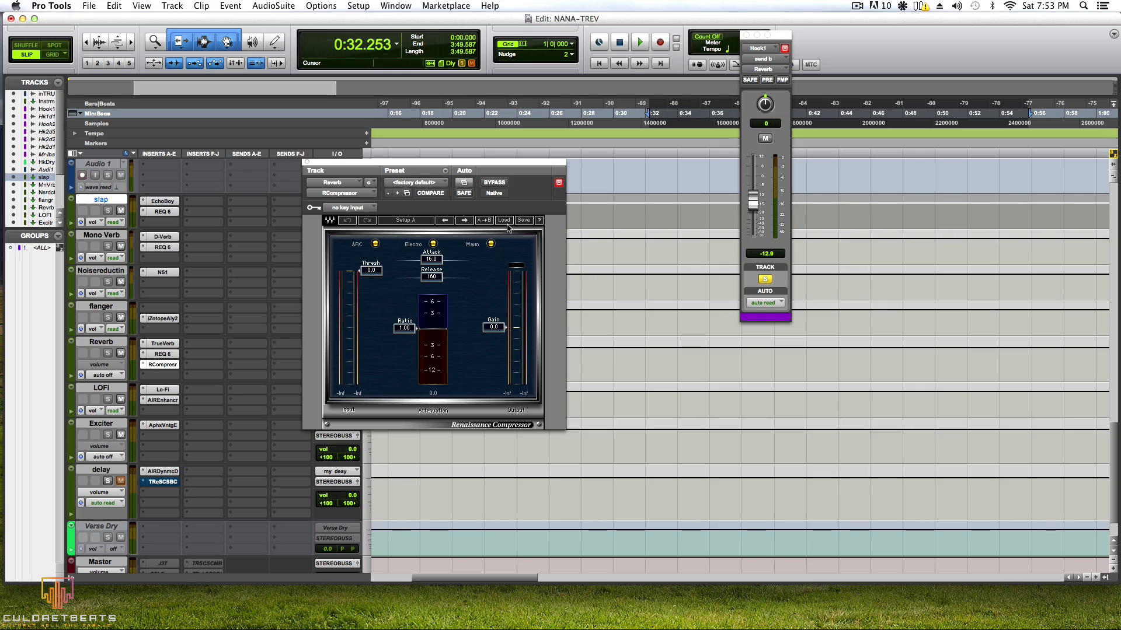
{"action": "left_click", "coordinate": [353, 208]}
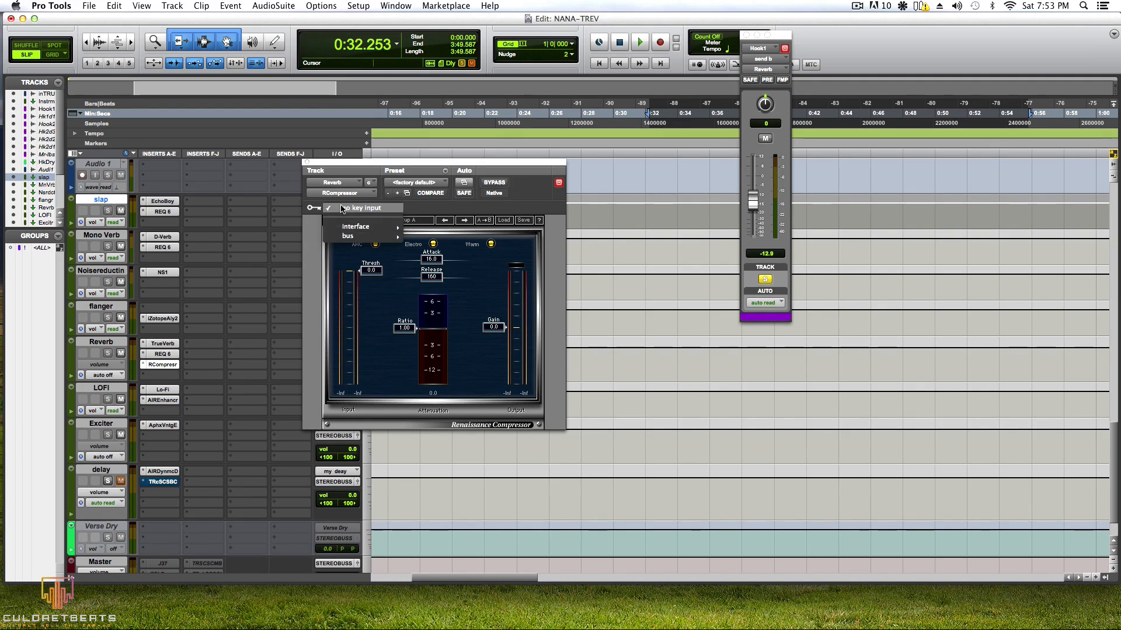
{"action": "mouse_move", "coordinate": [385, 237]}
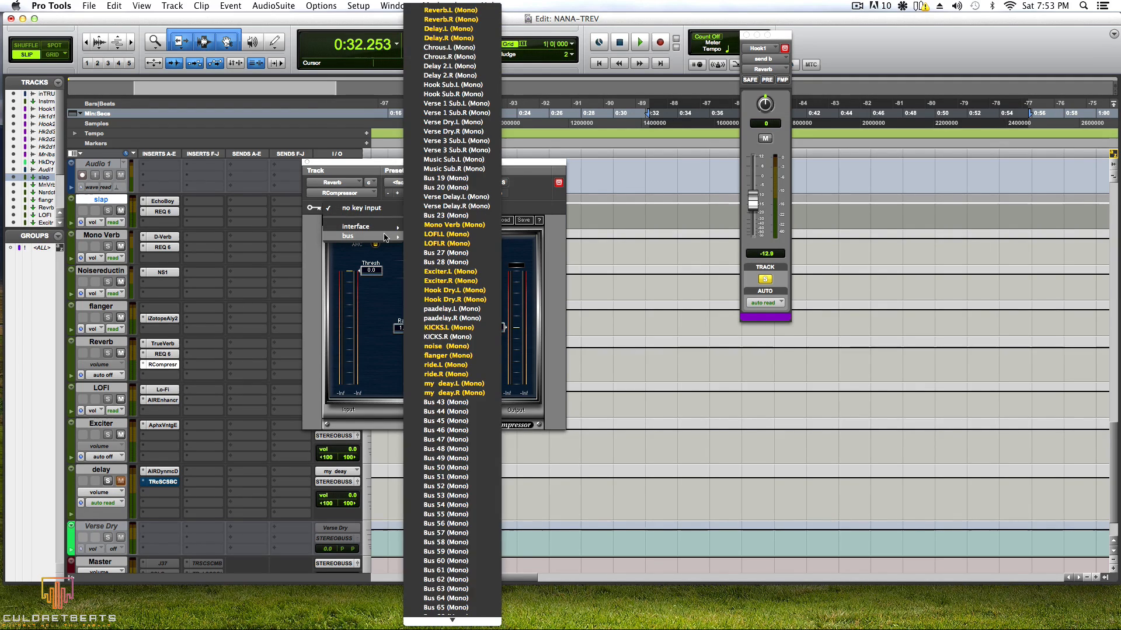
{"action": "left_click", "coordinate": [460, 204]}
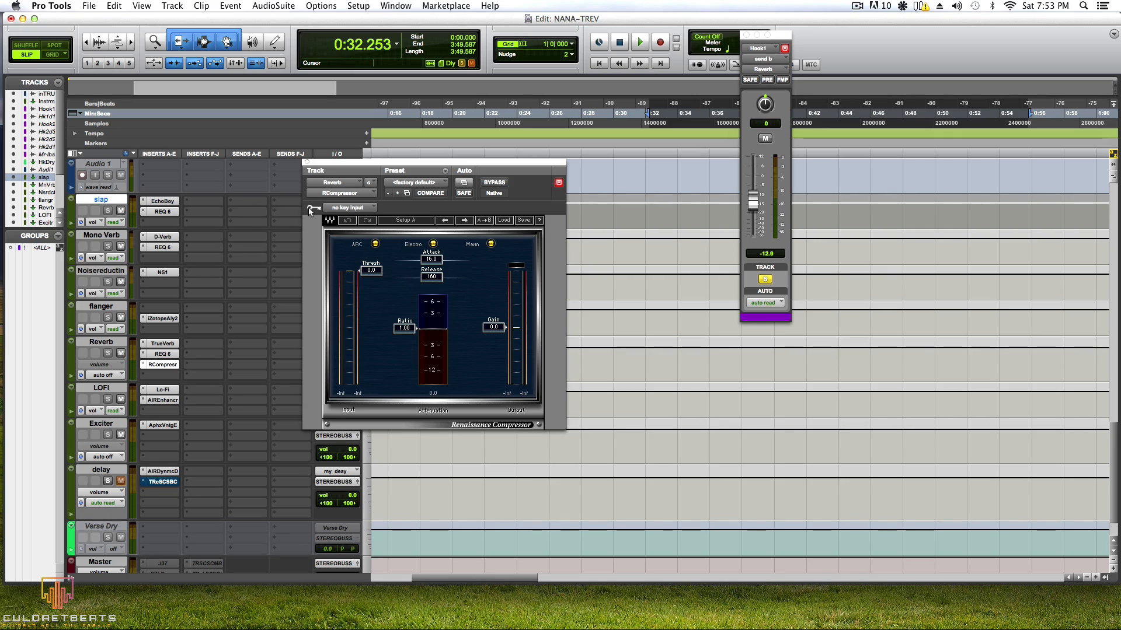
{"action": "left_click", "coordinate": [355, 209]}
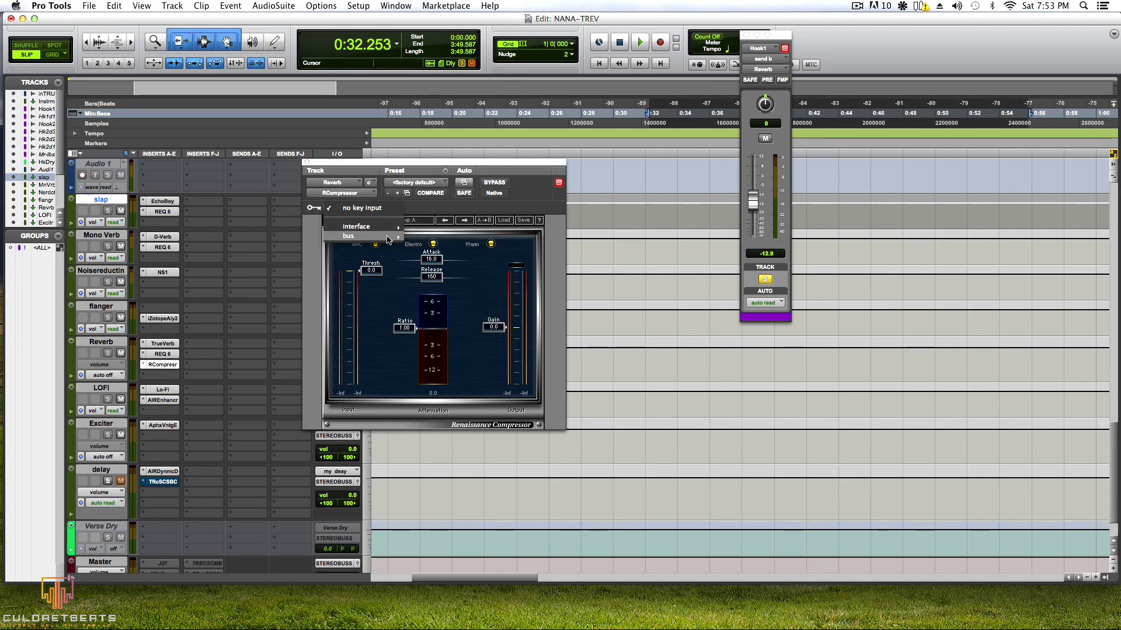
{"action": "mouse_move", "coordinate": [387, 240]}
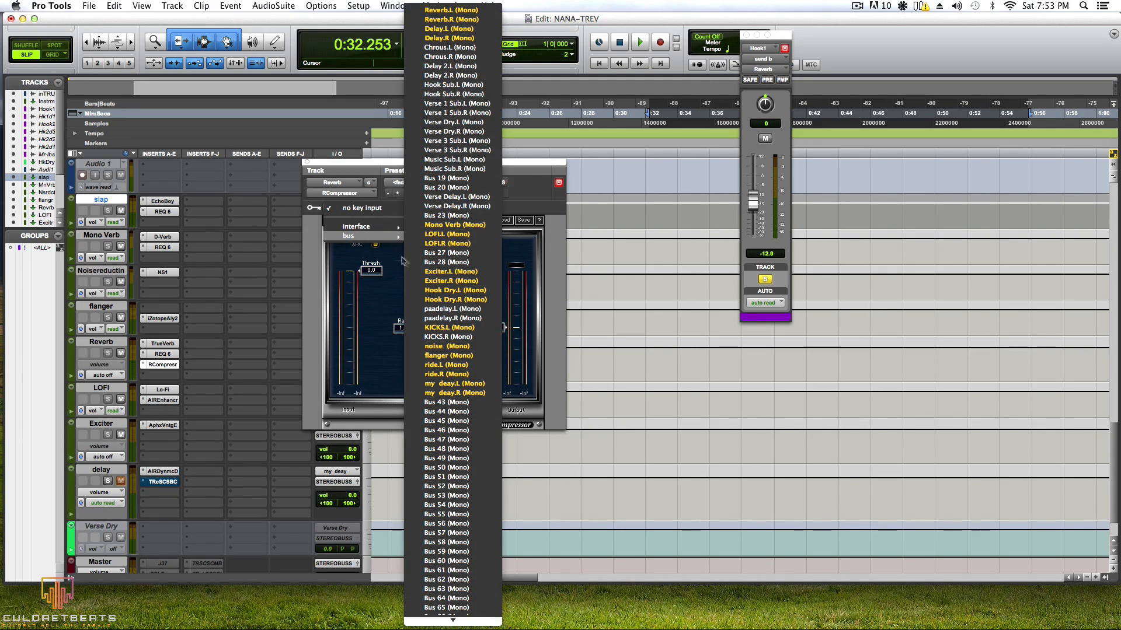
{"action": "scroll", "coordinate": [464, 304], "scroll_direction": "down", "scroll_amount": 8}
{"action": "scroll", "coordinate": [465, 302], "scroll_direction": "up", "scroll_amount": 8}
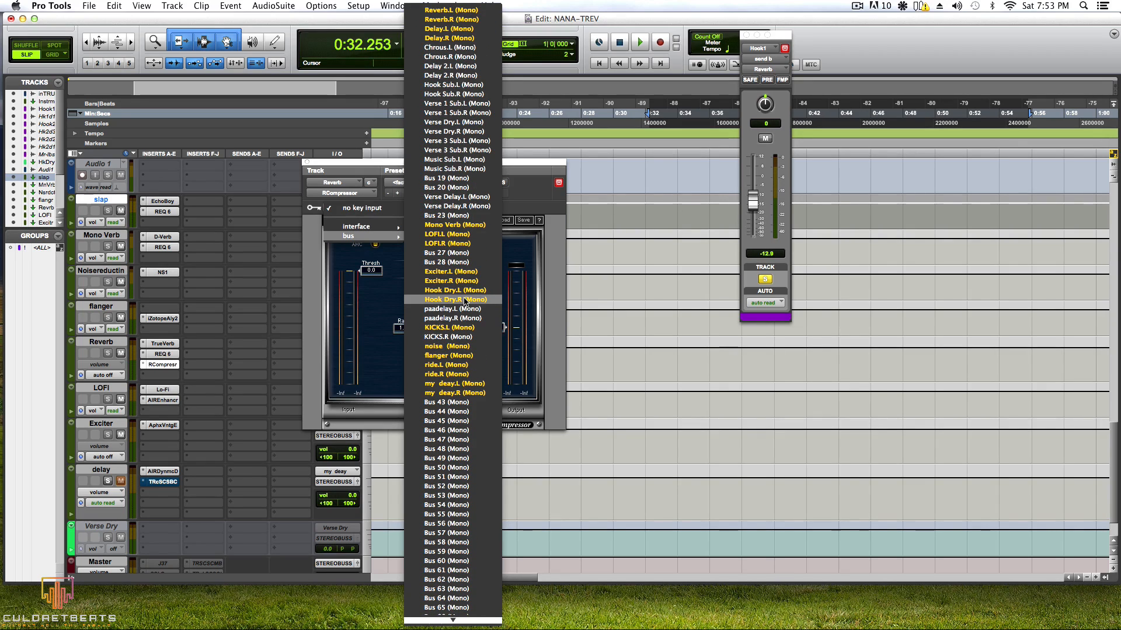
{"action": "left_click", "coordinate": [532, 197]}
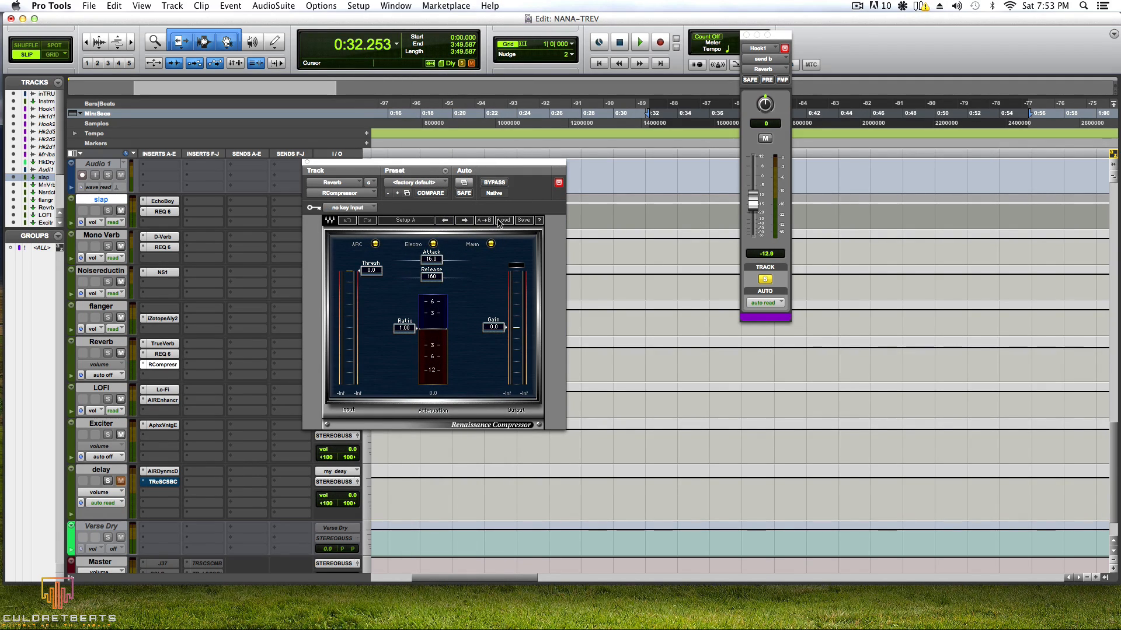
Step: Set the key input of the Reverb track's RCompressor to the Mono Verb bus and close the plug-in window
{"action": "left_click", "coordinate": [348, 209]}
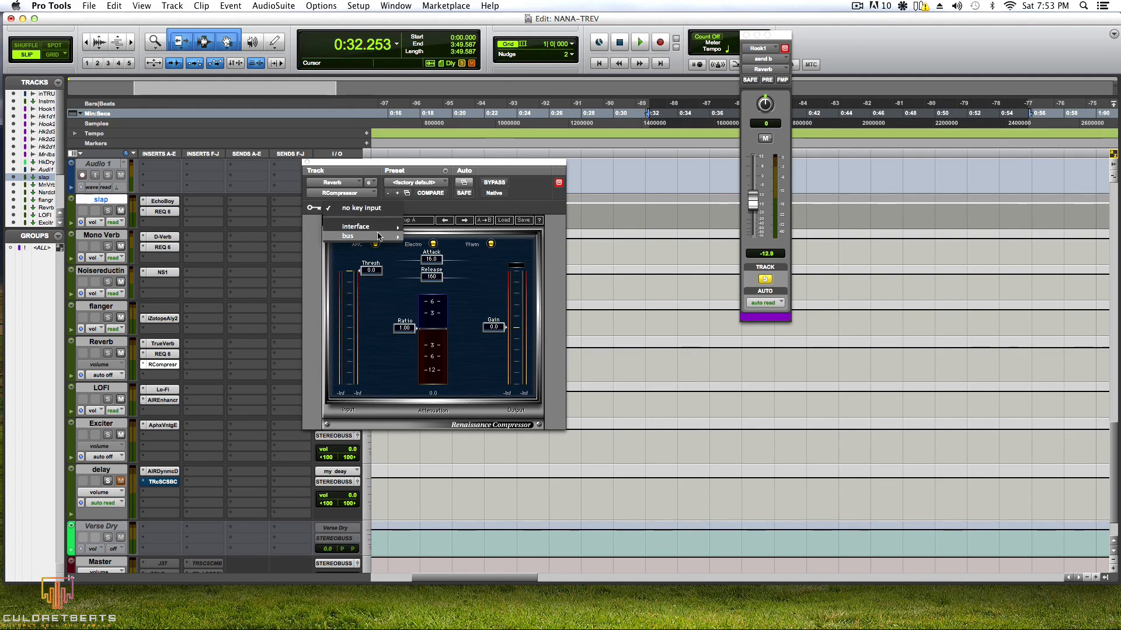
{"action": "mouse_move", "coordinate": [374, 236]}
{"action": "scroll", "coordinate": [456, 213], "scroll_direction": "down", "scroll_amount": 4}
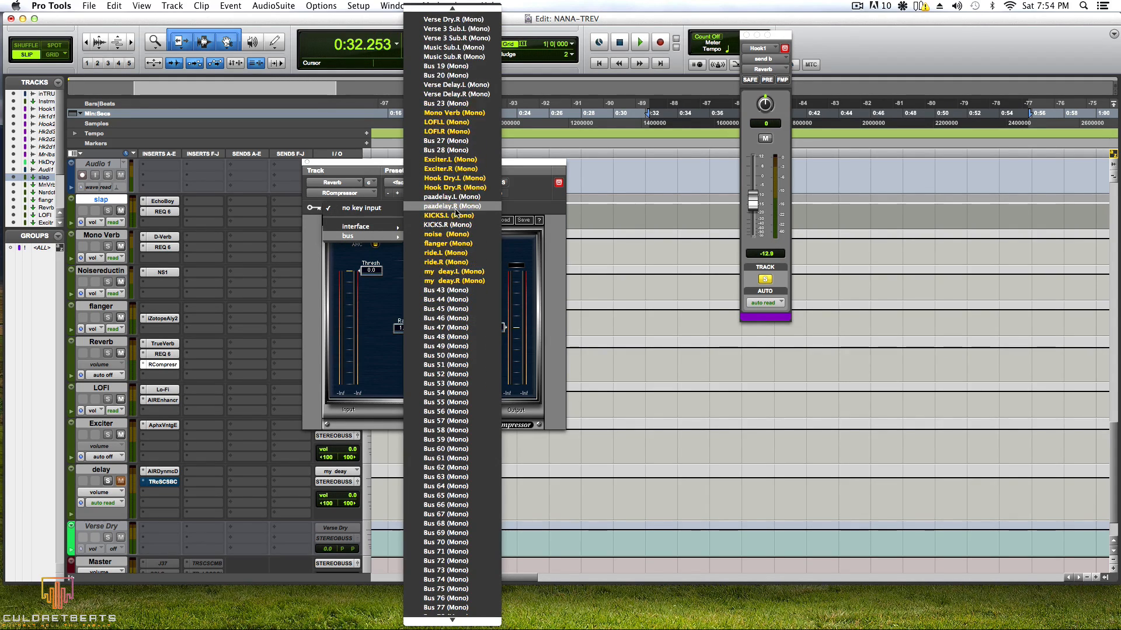
{"action": "scroll", "coordinate": [460, 237], "scroll_direction": "up", "scroll_amount": 4}
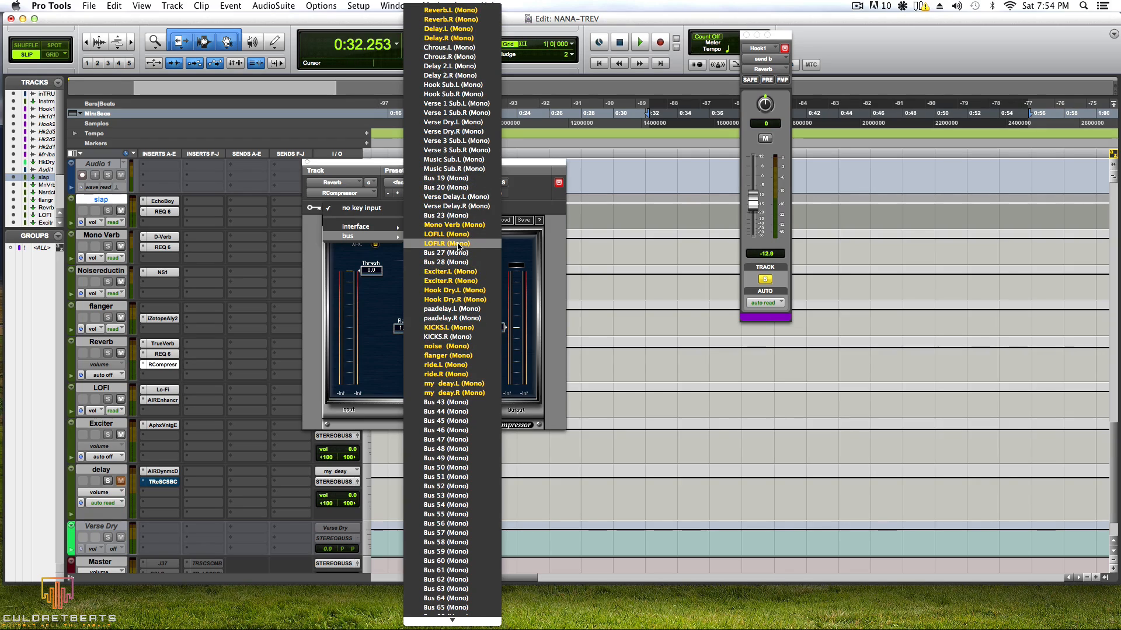
{"action": "scroll", "coordinate": [463, 228], "scroll_direction": "down", "scroll_amount": 5}
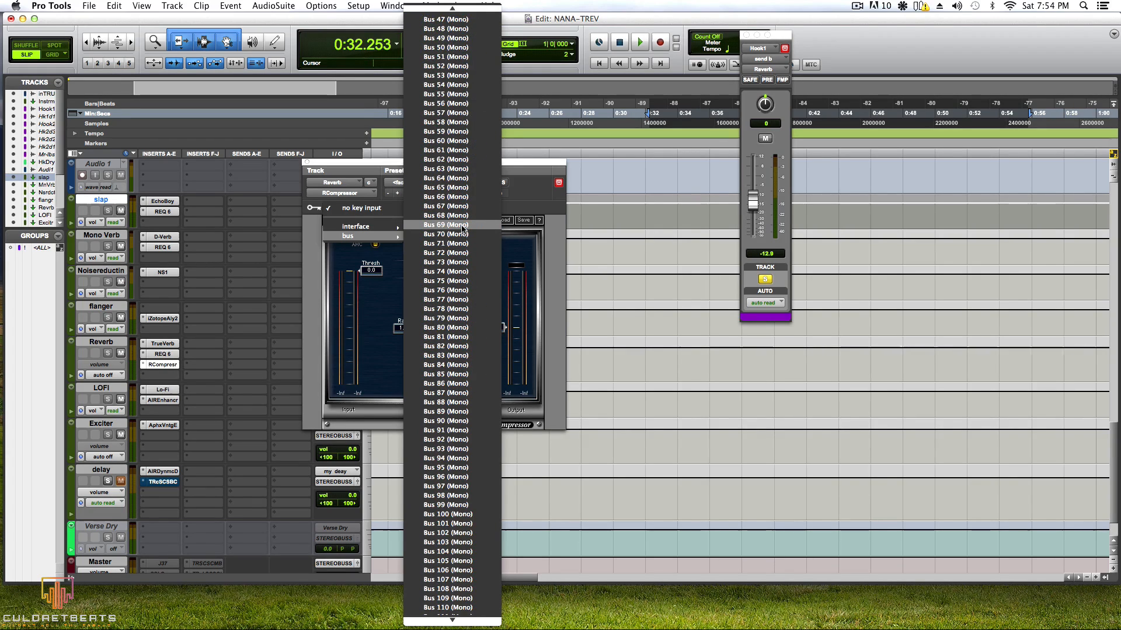
{"action": "scroll", "coordinate": [463, 228], "scroll_direction": "up", "scroll_amount": 3}
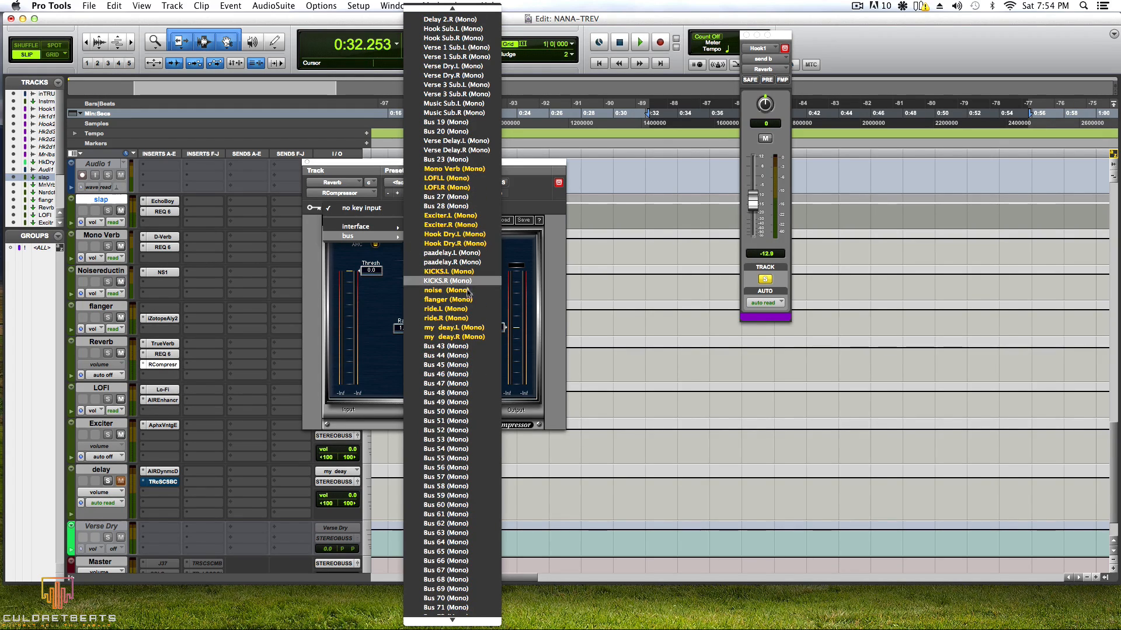
{"action": "scroll", "coordinate": [469, 294], "scroll_direction": "up", "scroll_amount": 3}
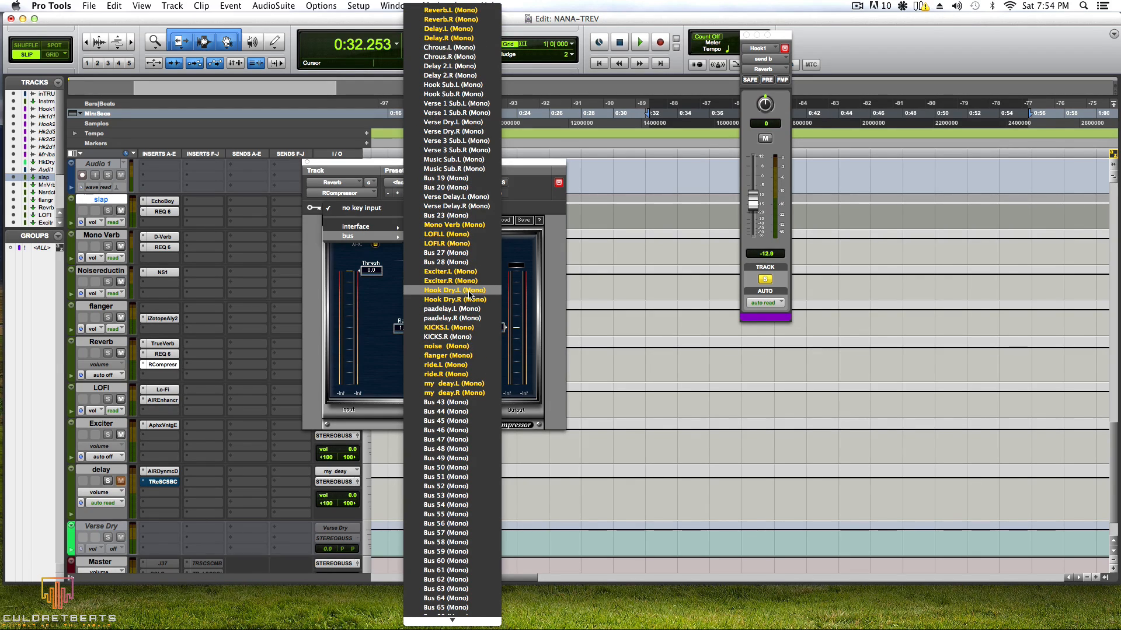
{"action": "left_click", "coordinate": [447, 226]}
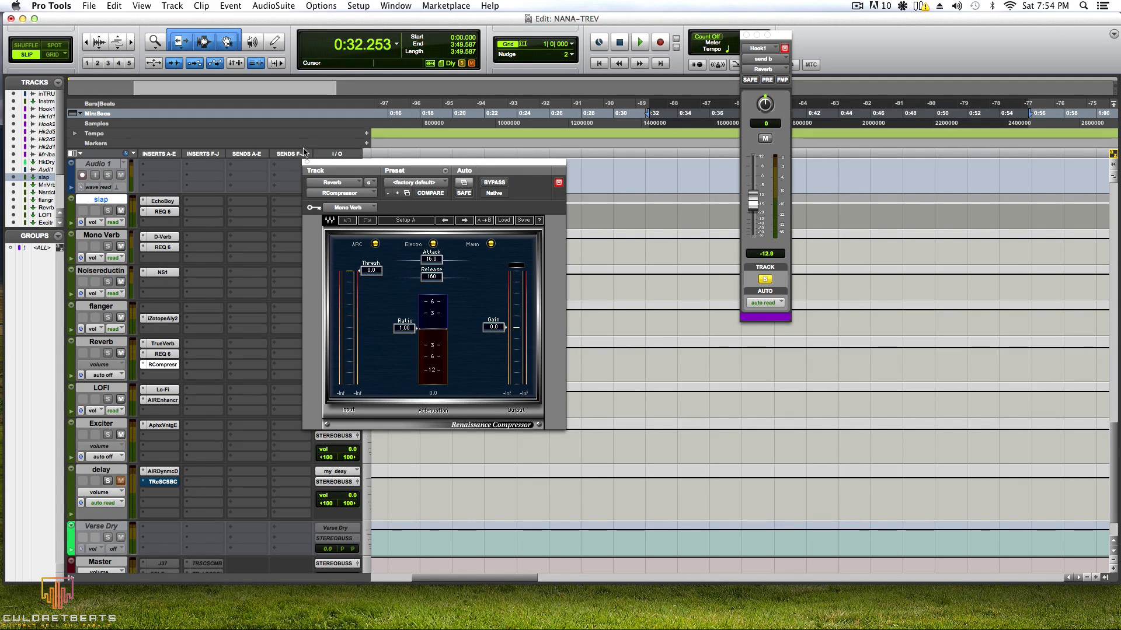
{"action": "left_click", "coordinate": [308, 163]}
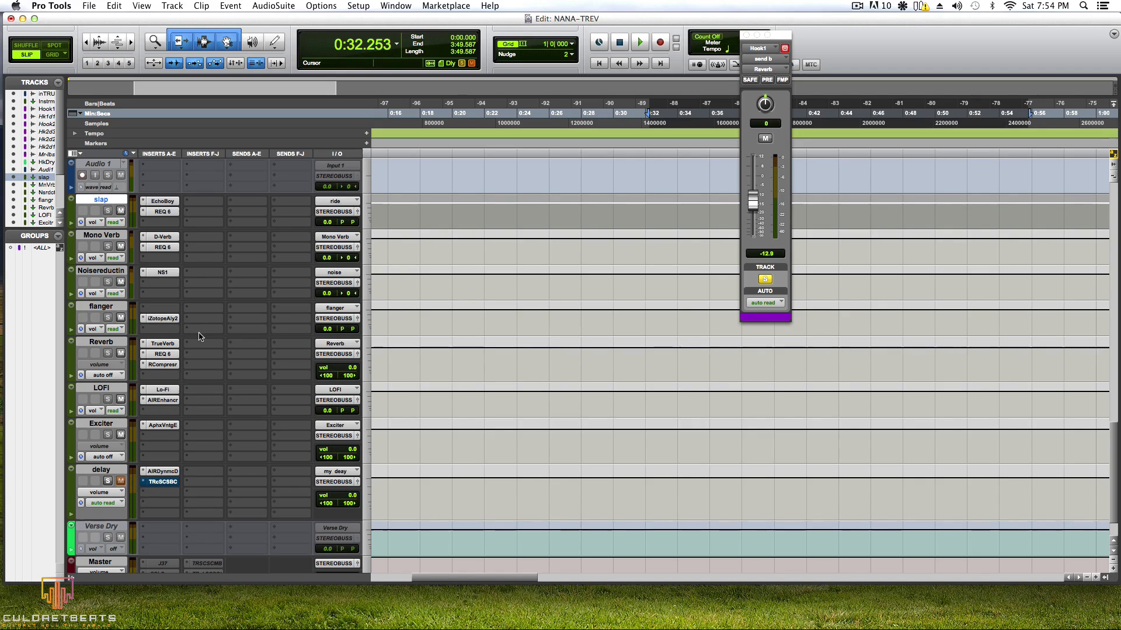
Step: During playback, try different RCompressor gains on the Reverb track, ending at 0.0, and set its threshold to -13.5
{"action": "left_click", "coordinate": [162, 355]}
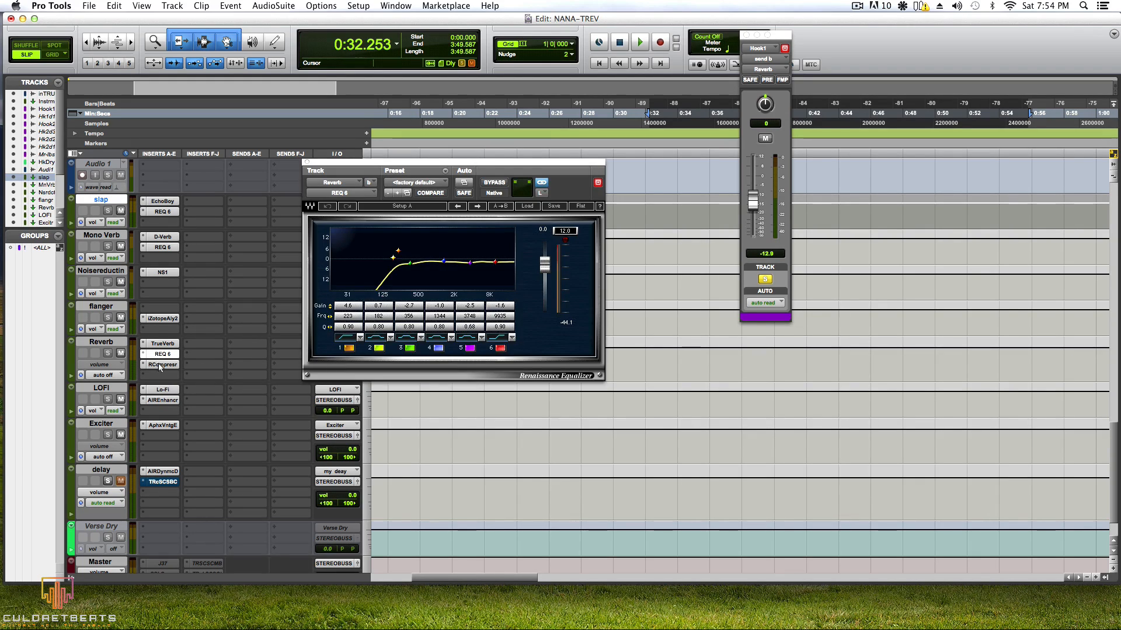
{"action": "left_click", "coordinate": [160, 366]}
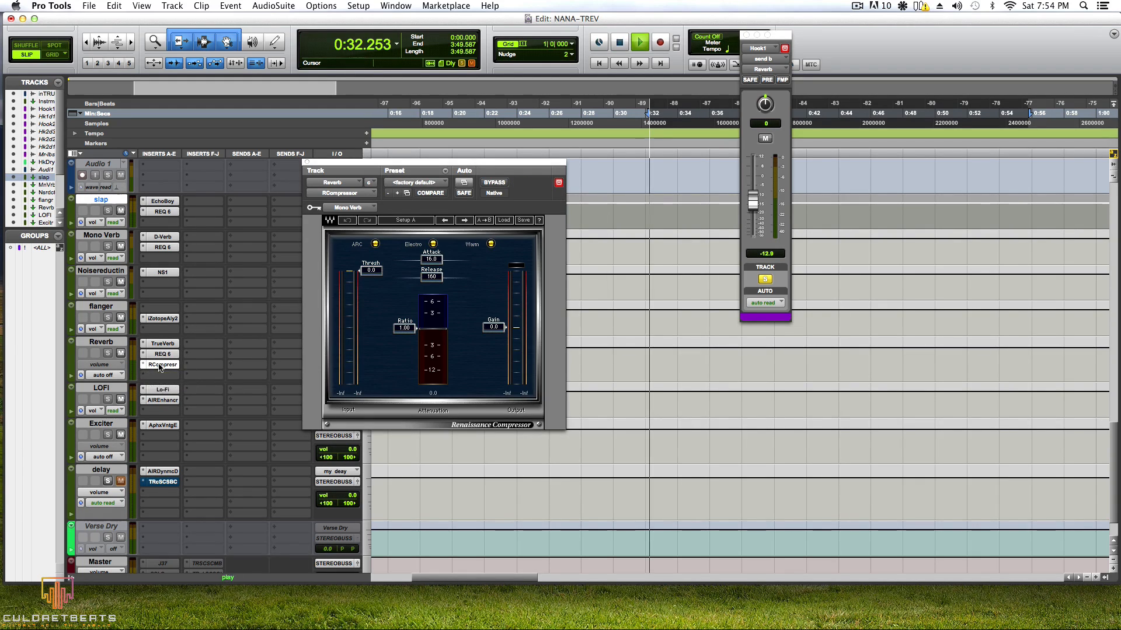
{"action": "key", "text": "space"}
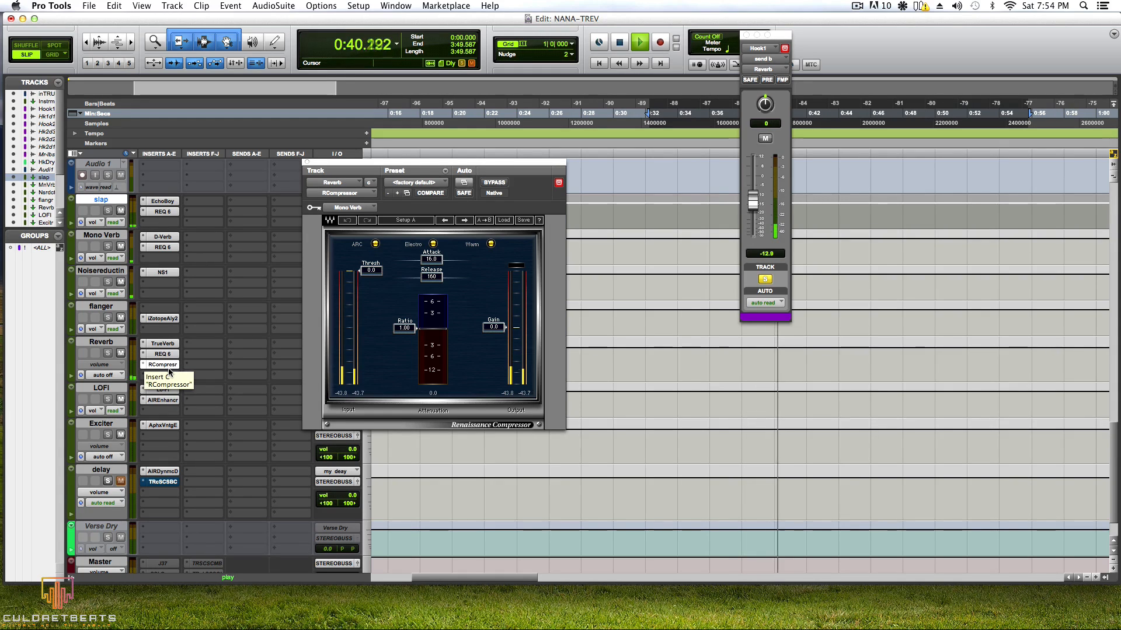
{"action": "left_click_drag", "start_coordinate": [494, 329], "coordinate": [493, 305]}
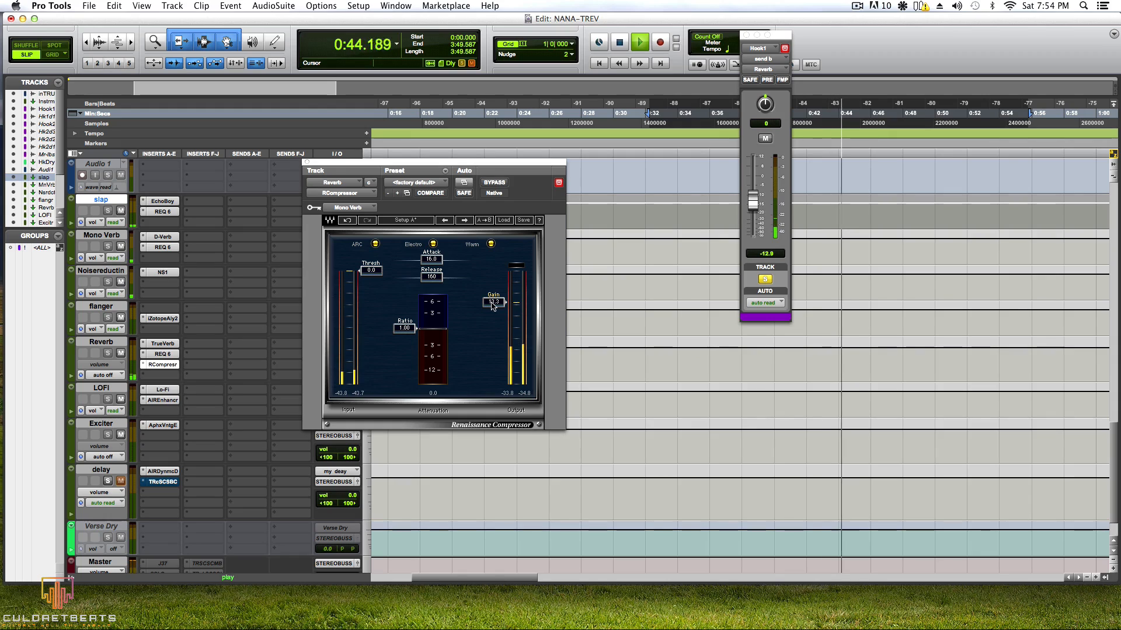
{"action": "left_click_drag", "start_coordinate": [493, 306], "coordinate": [494, 319]}
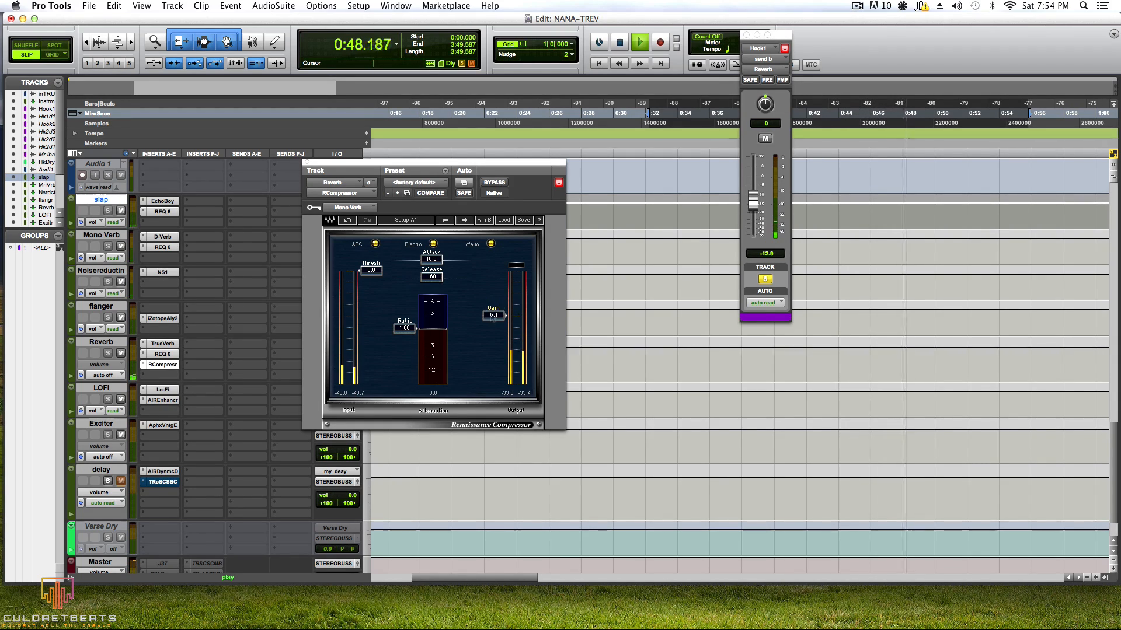
{"action": "left_click_drag", "start_coordinate": [372, 272], "coordinate": [380, 298]}
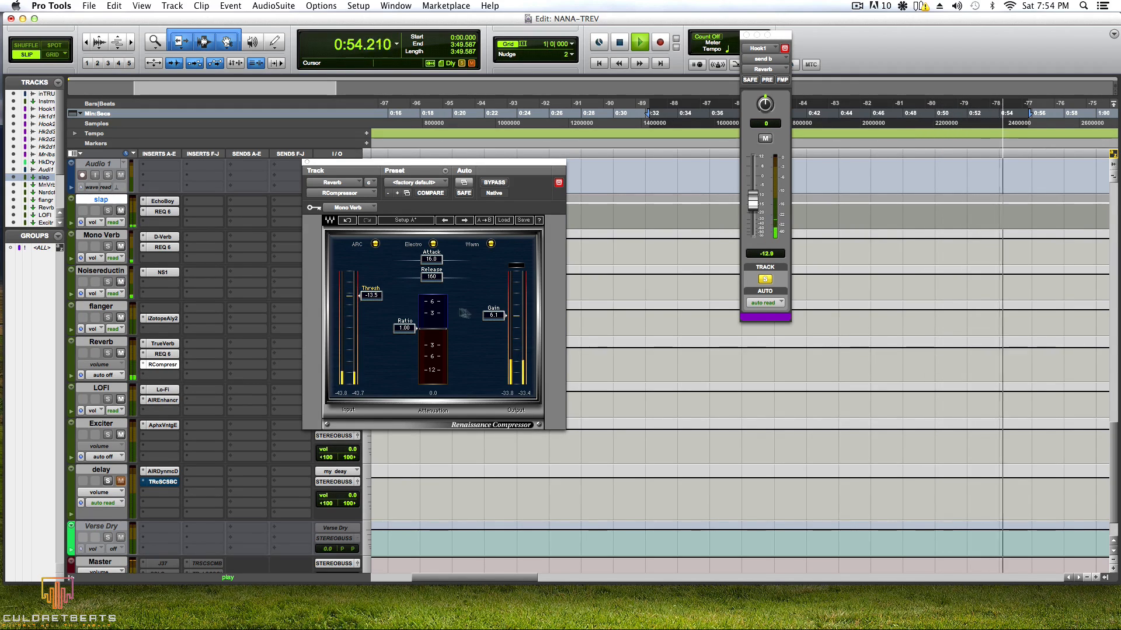
{"action": "left_click_drag", "start_coordinate": [494, 315], "coordinate": [494, 330]}
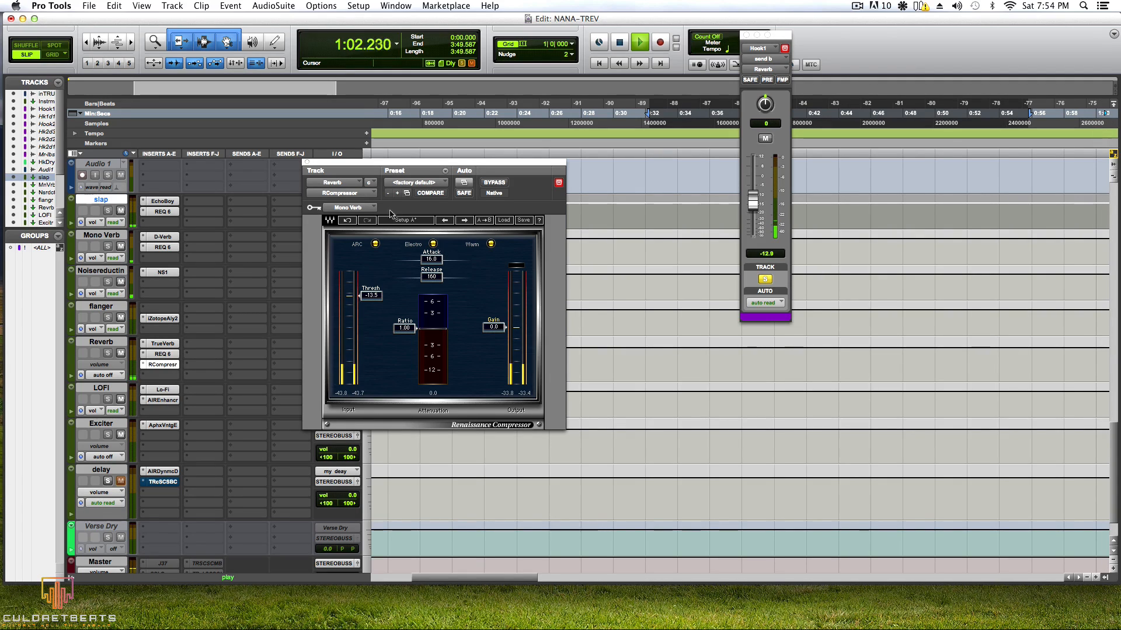
{"action": "left_click", "coordinate": [307, 162]}
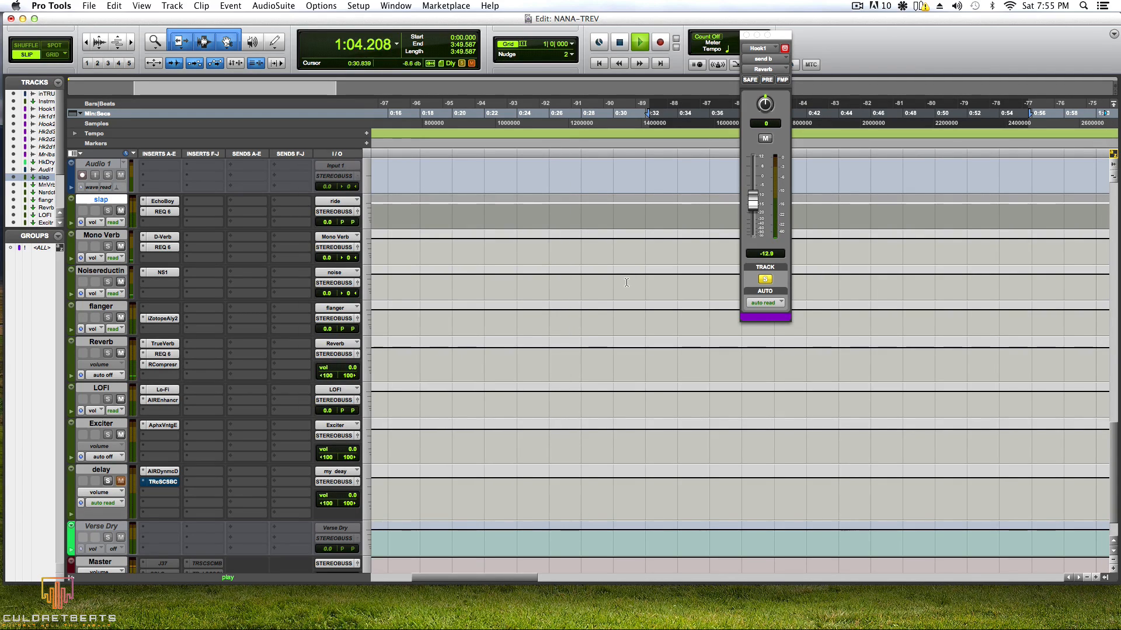
{"action": "key", "text": "space"}
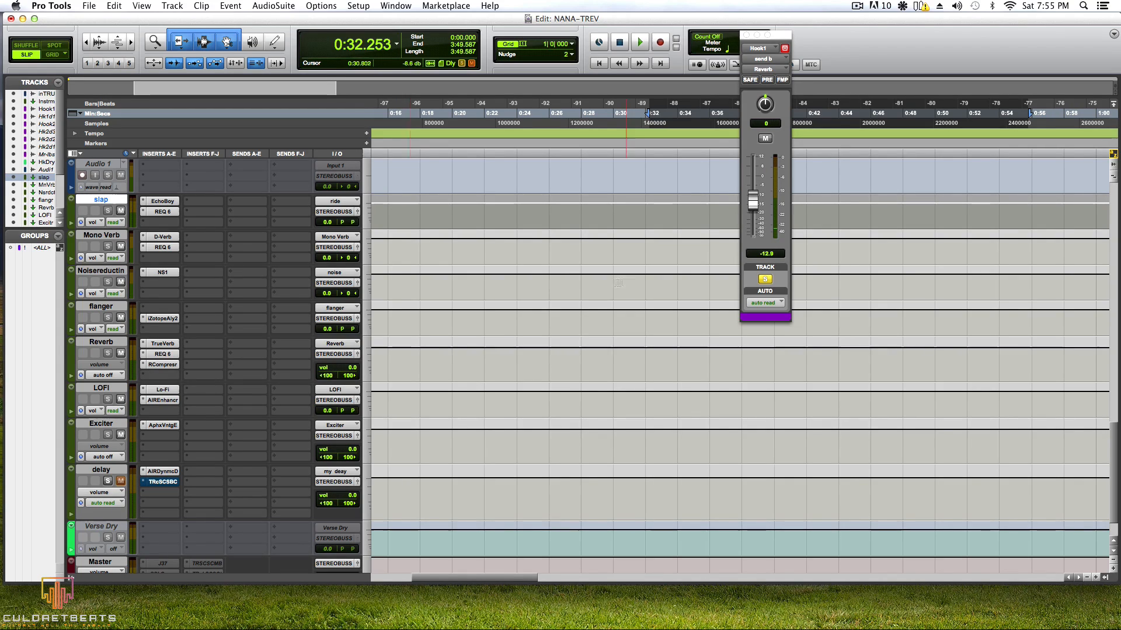
Step: Switch the Reverb track's RCompressor from ARC to Manual and from Electro to Opto, closing the plug-in window
{"action": "left_click", "coordinate": [158, 364]}
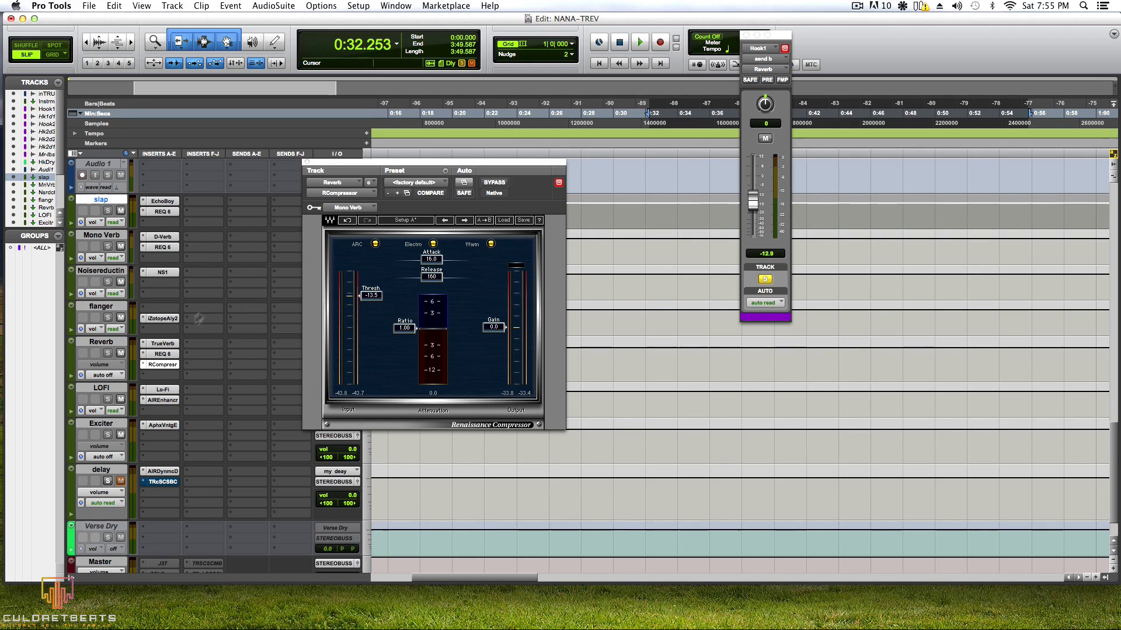
{"action": "left_click", "coordinate": [376, 244]}
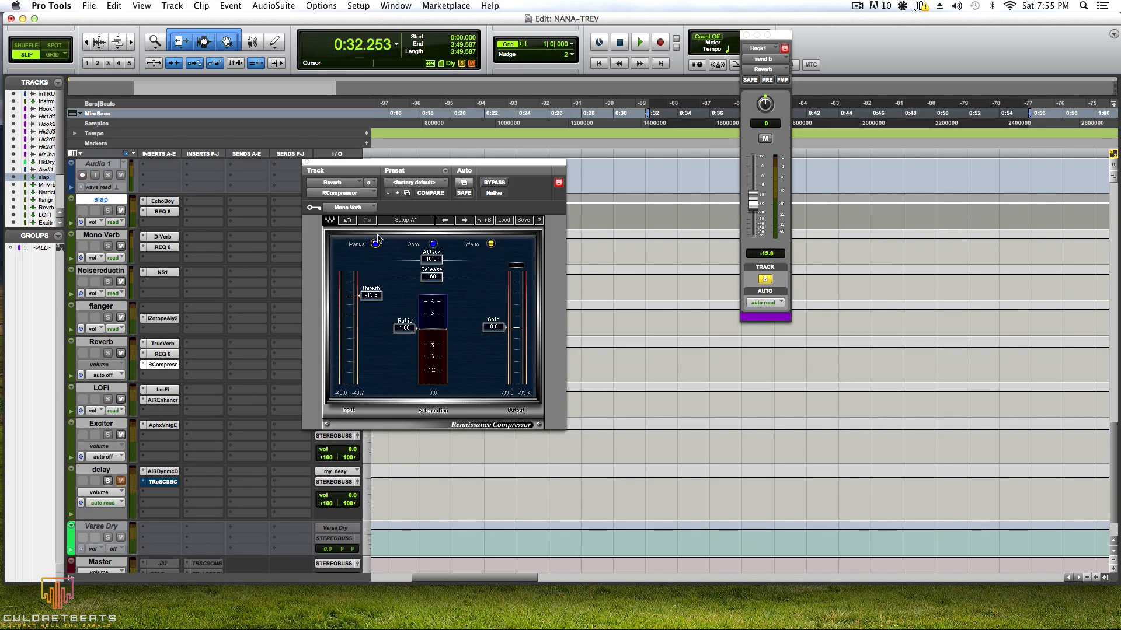
{"action": "left_click", "coordinate": [307, 162]}
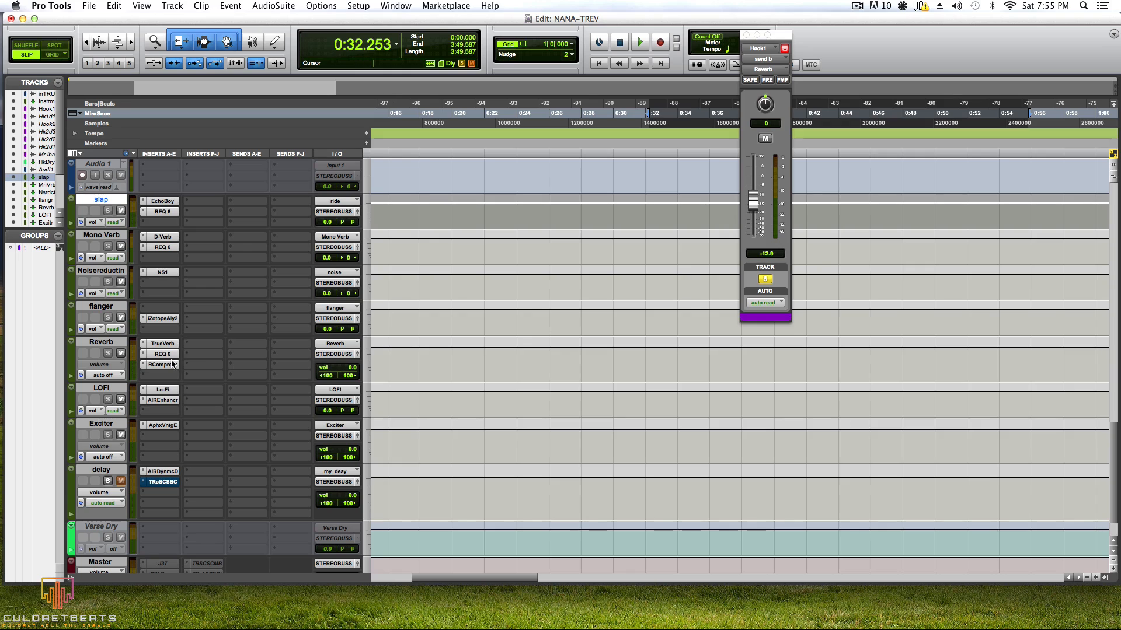
Step: Unmute the "my deay" send on the Hook1 track
{"action": "scroll", "coordinate": [249, 331], "scroll_direction": "up", "scroll_amount": 10}
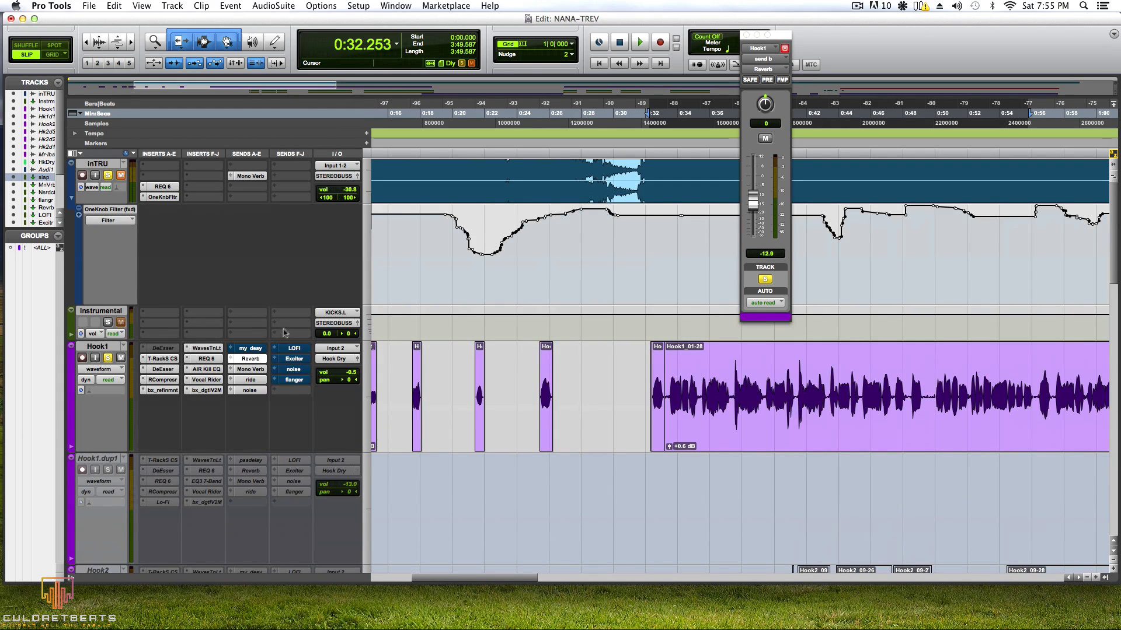
{"action": "right_click", "coordinate": [244, 348]}
{"action": "left_click", "coordinate": [256, 349]}
Step: Review the AIR Dynamic Delay settings on the delay track and where the plug-in sits among the stereo delay plug-ins
{"action": "scroll", "coordinate": [256, 438], "scroll_direction": "down", "scroll_amount": 12}
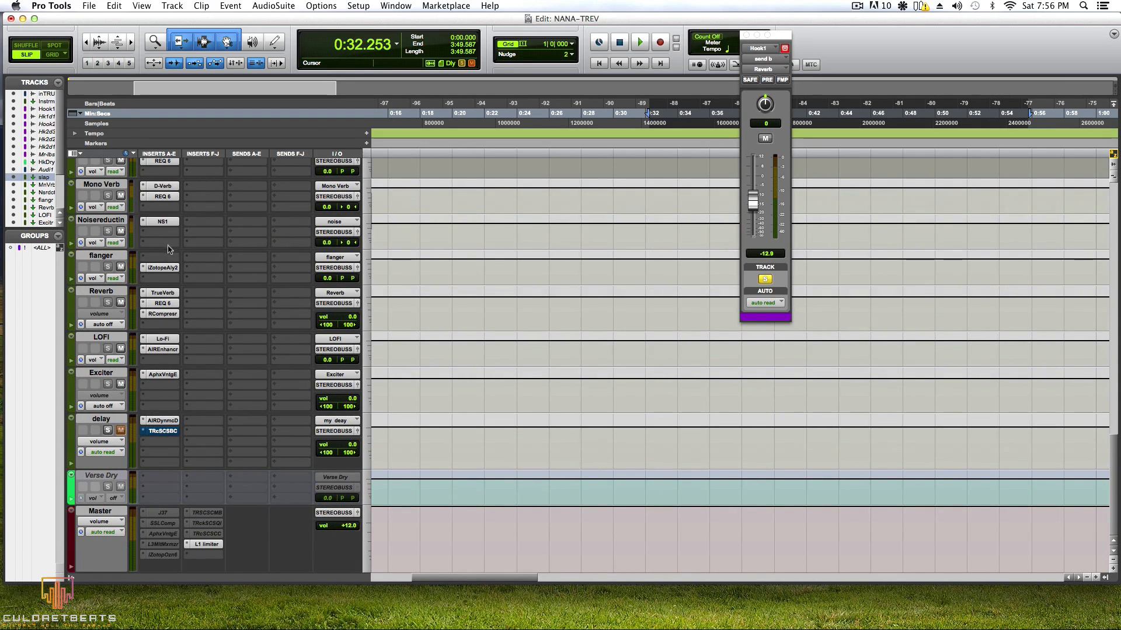
{"action": "scroll", "coordinate": [183, 304], "scroll_direction": "up", "scroll_amount": 8}
{"action": "scroll", "coordinate": [178, 344], "scroll_direction": "down", "scroll_amount": 8}
{"action": "left_click", "coordinate": [158, 421]}
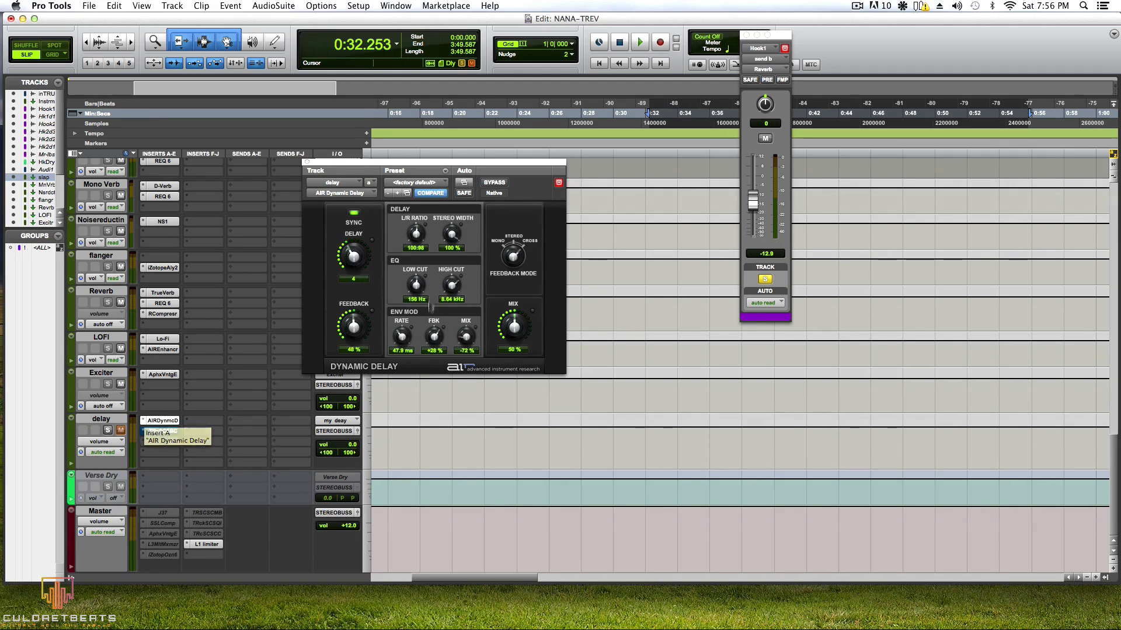
{"action": "left_click", "coordinate": [143, 424]}
{"action": "mouse_move", "coordinate": [292, 458]}
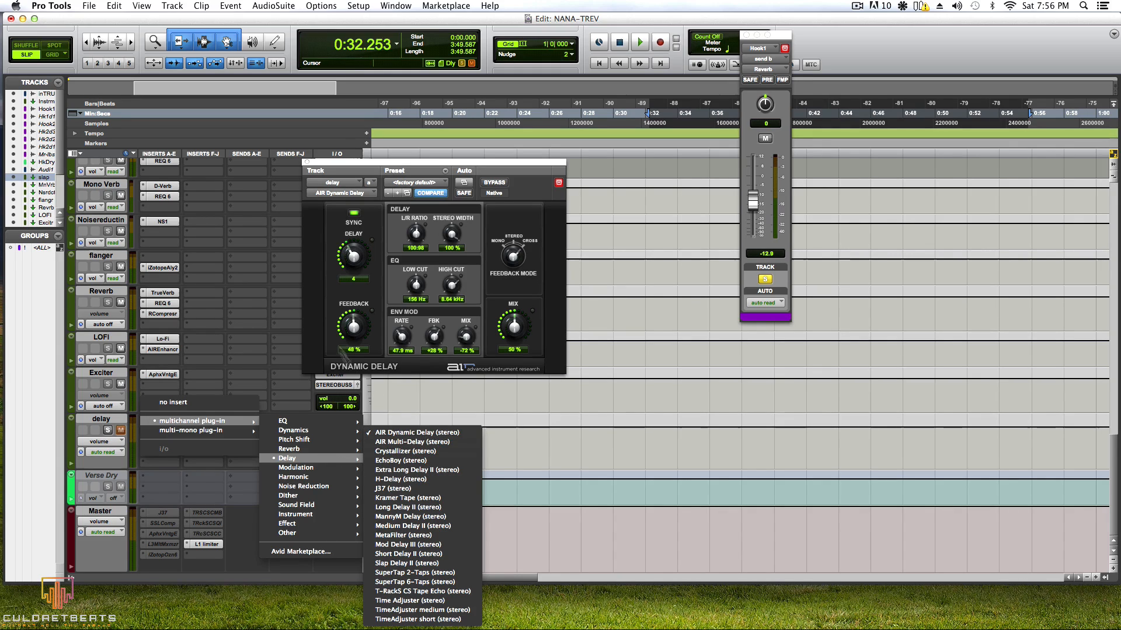
{"action": "left_click", "coordinate": [407, 435]}
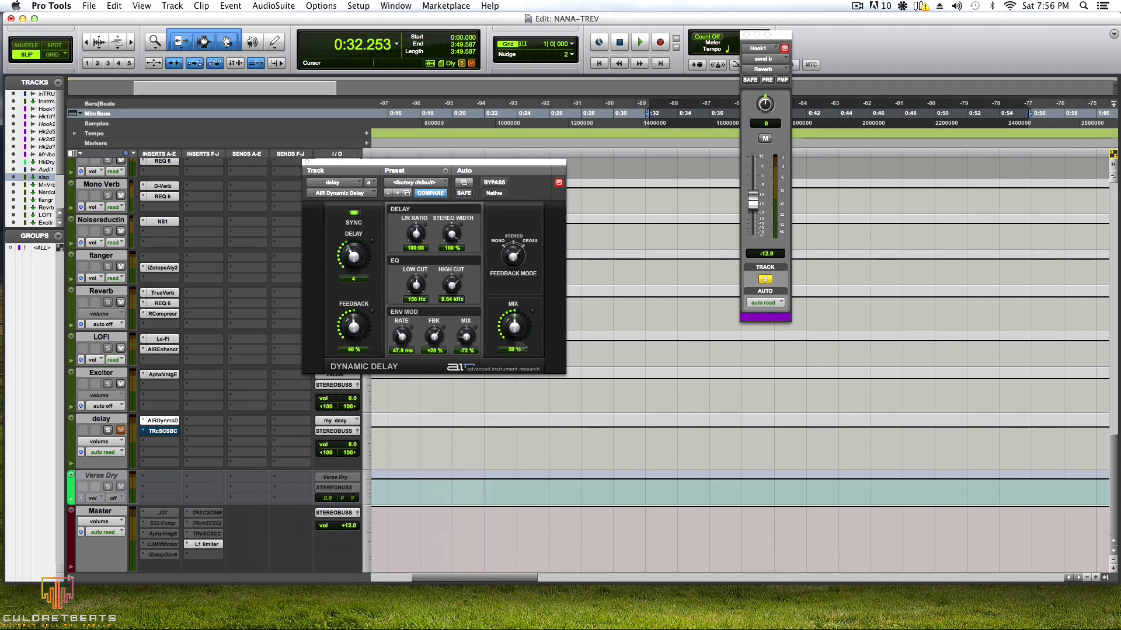
{"action": "left_click", "coordinate": [307, 162]}
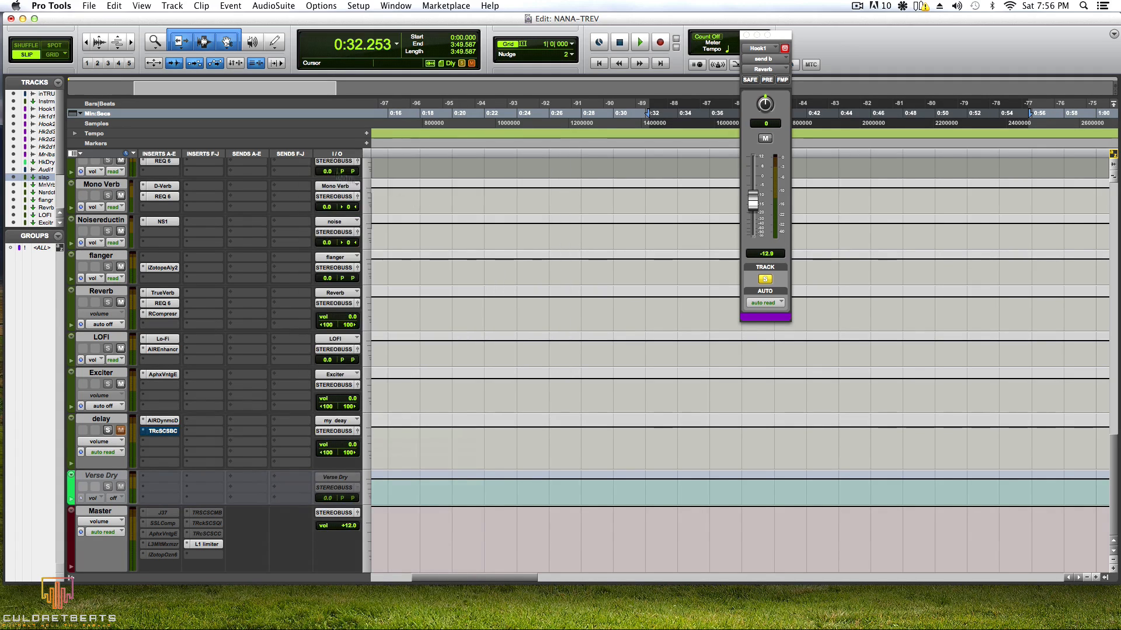
Step: Play the session from 0:32.253 to hear the Hook1 vocal with its delay send enabled
{"action": "scroll", "coordinate": [560, 287], "scroll_direction": "up", "scroll_amount": 5}
{"action": "scroll", "coordinate": [560, 287], "scroll_direction": "up", "scroll_amount": 10}
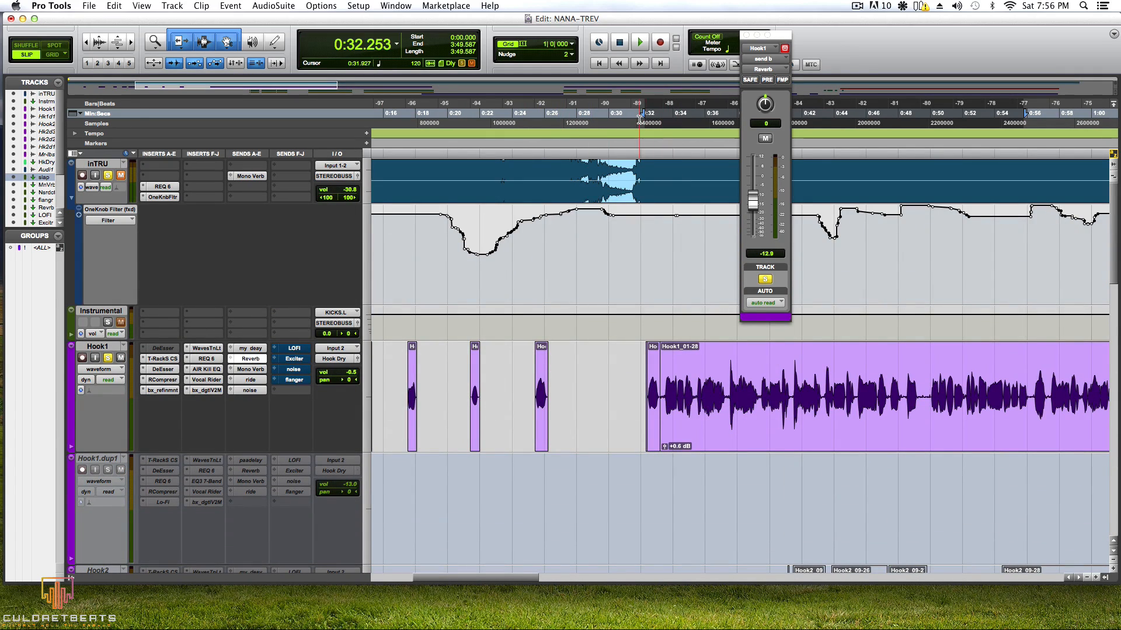
{"action": "key", "text": "space"}
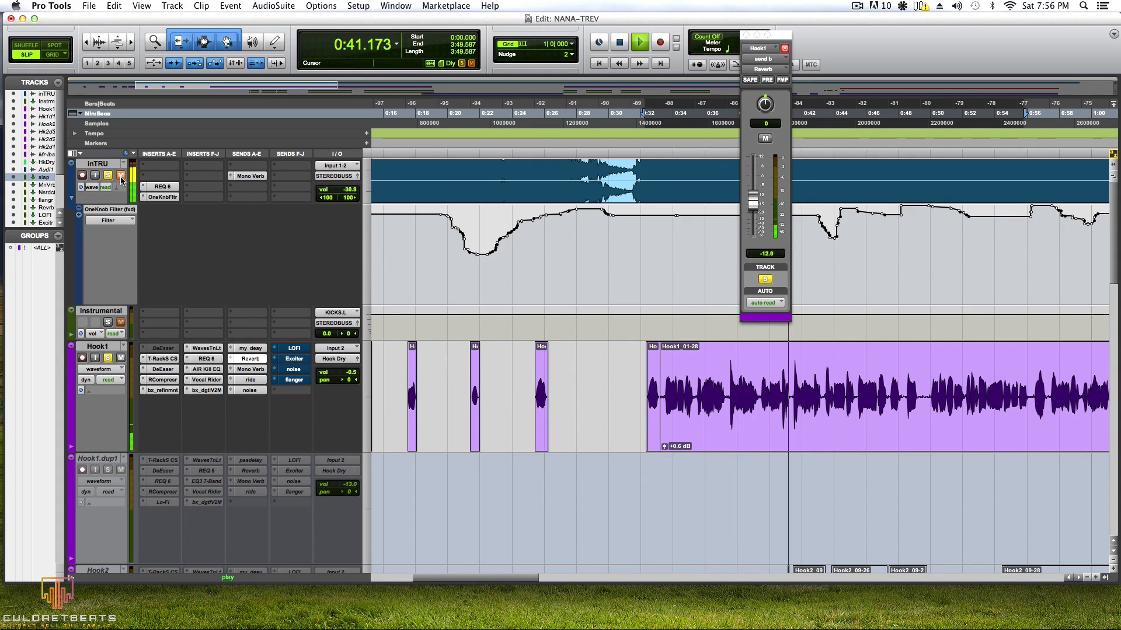
Step: Play the session from 0:32.253, bypassing and re-enabling WavesTune Lite on the Hook1 track to compare the vocal with and without tuning
{"action": "key", "text": "space"}
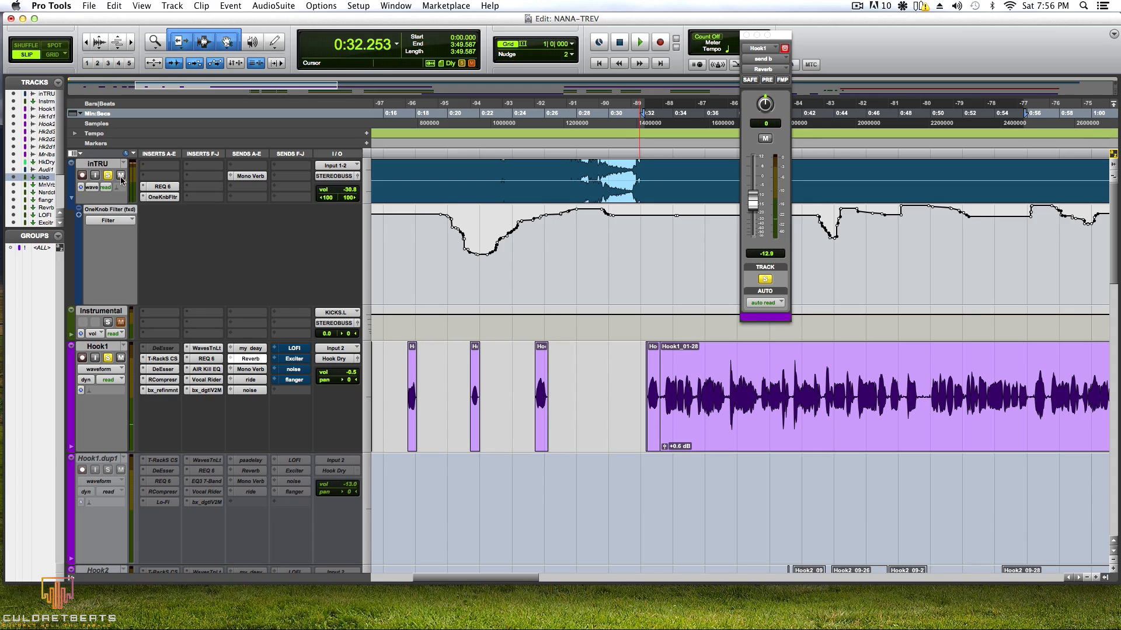
{"action": "key", "text": "space"}
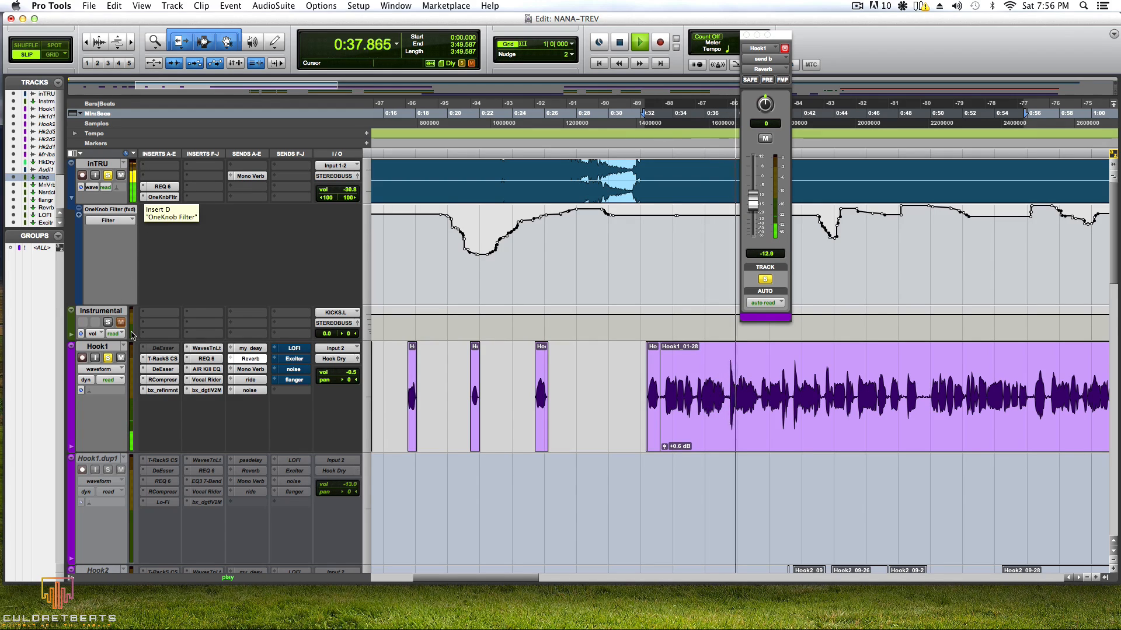
{"action": "left_click", "coordinate": [204, 351]}
{"action": "left_click", "coordinate": [204, 351]}
{"action": "right_click", "coordinate": [204, 350]}
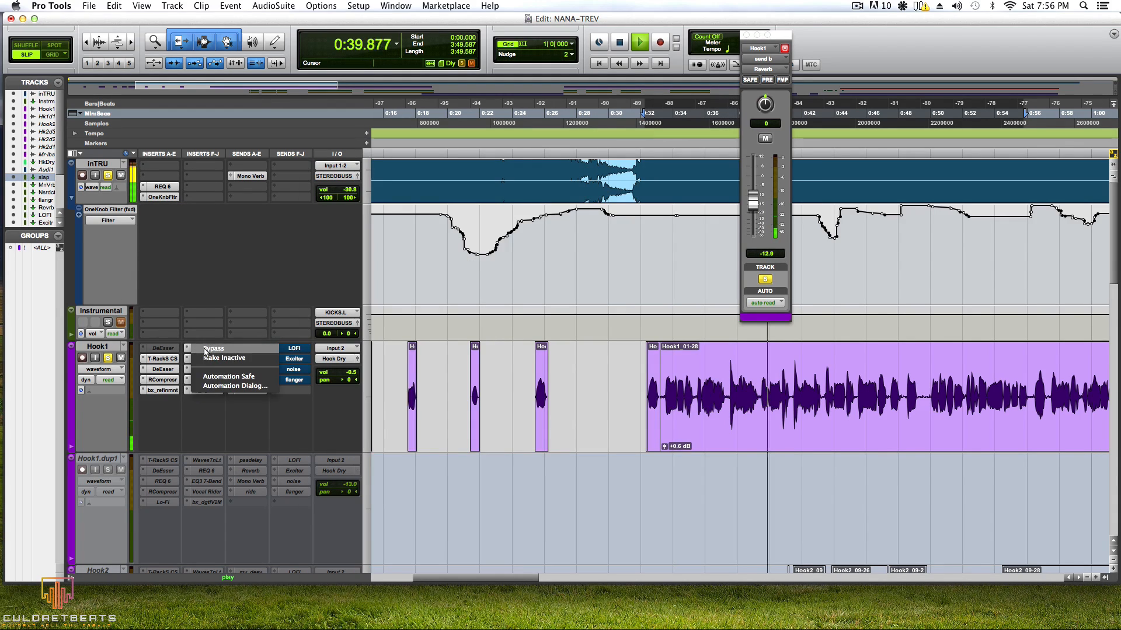
{"action": "left_click", "coordinate": [205, 349]}
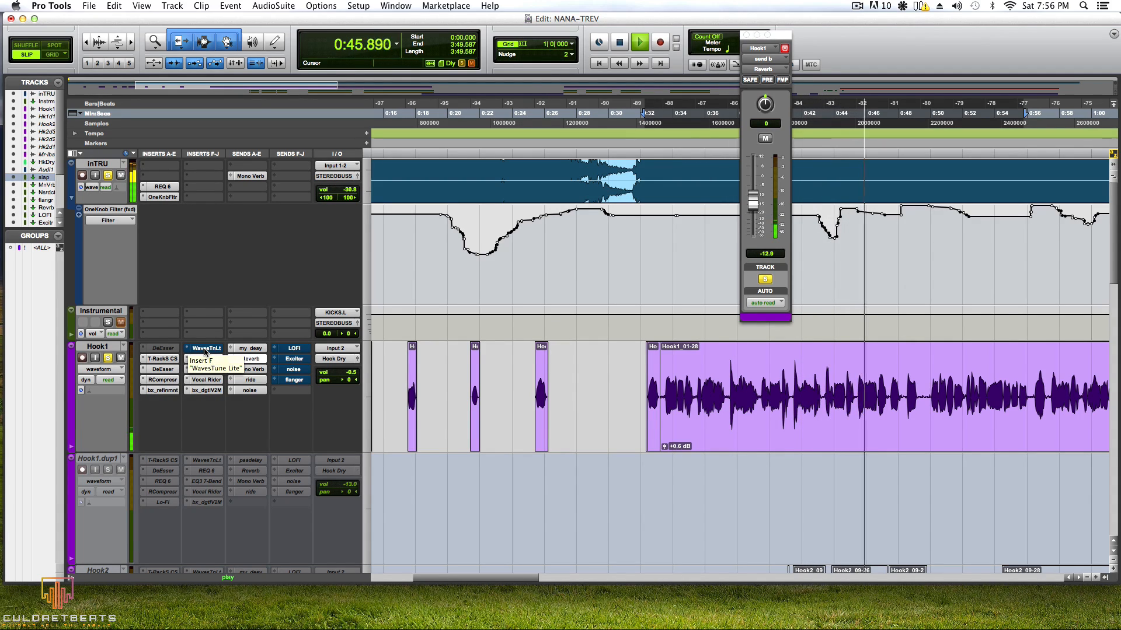
{"action": "right_click", "coordinate": [204, 352]}
{"action": "left_click", "coordinate": [205, 350]}
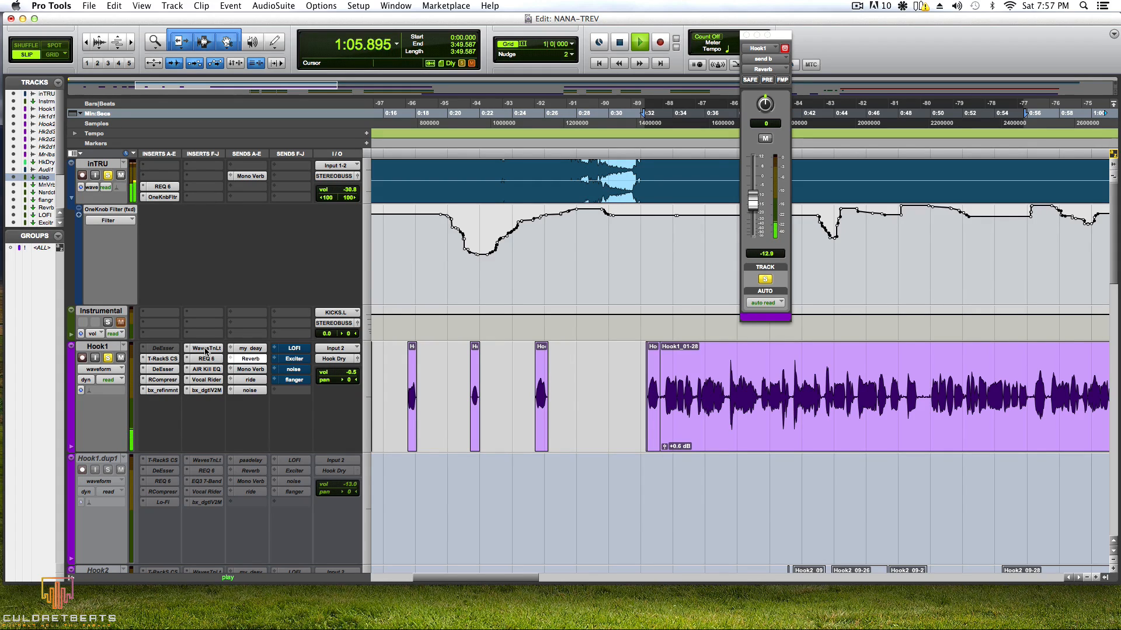
{"action": "key", "text": "space"}
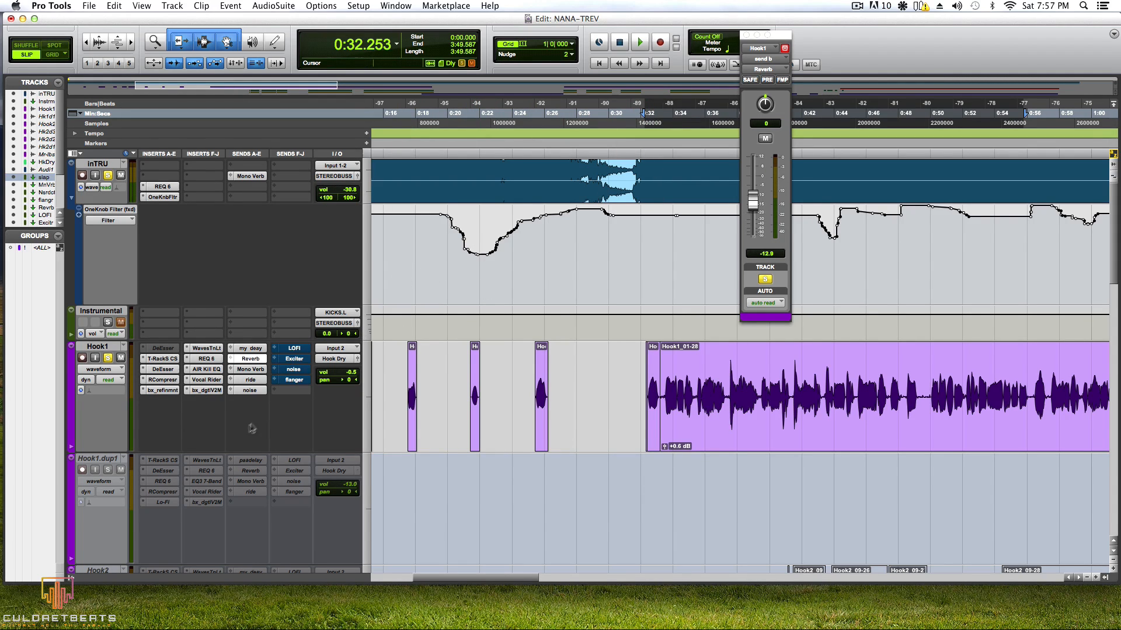
Step: Review the Lo-Fi and AIR Enhancer settings on the LOFI track and where the Enhancer sits among the multichannel plug-ins
{"action": "scroll", "coordinate": [260, 420], "scroll_direction": "down", "scroll_amount": 10}
{"action": "scroll", "coordinate": [259, 420], "scroll_direction": "up", "scroll_amount": 10}
{"action": "scroll", "coordinate": [260, 417], "scroll_direction": "down", "scroll_amount": 10}
{"action": "scroll", "coordinate": [260, 417], "scroll_direction": "up", "scroll_amount": 10}
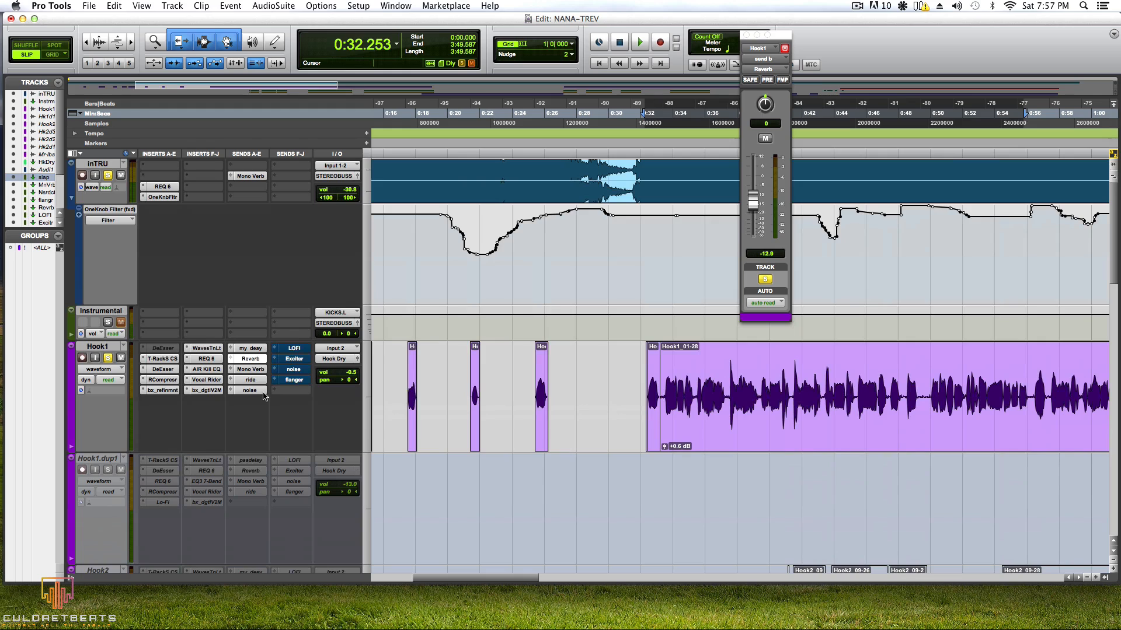
{"action": "scroll", "coordinate": [257, 395], "scroll_direction": "down", "scroll_amount": 15}
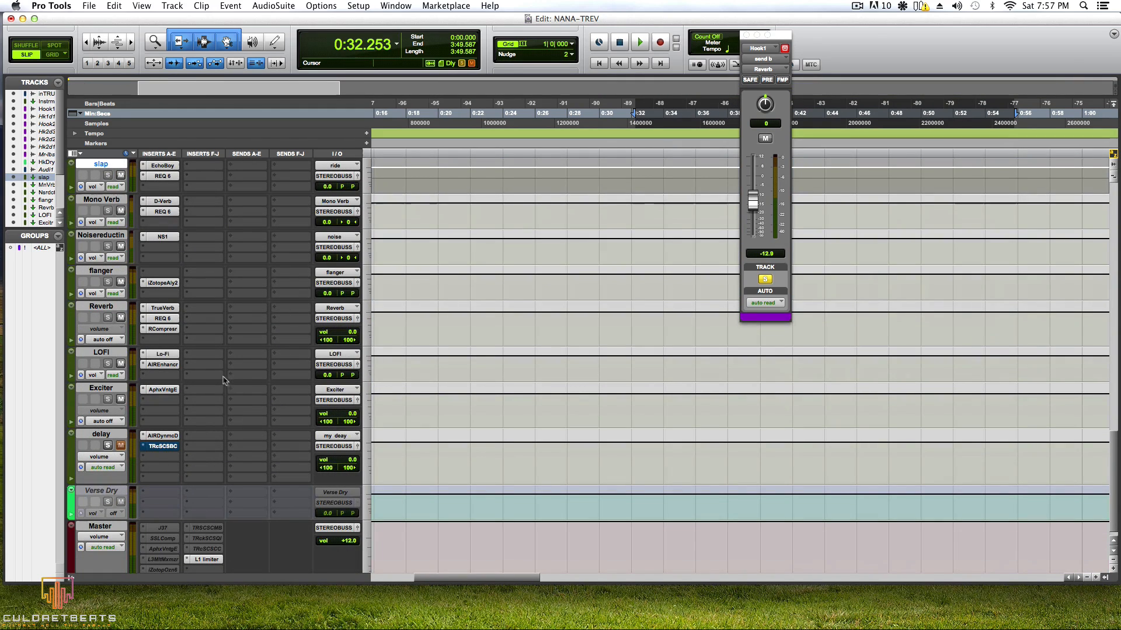
{"action": "scroll", "coordinate": [198, 371], "scroll_direction": "up", "scroll_amount": 5}
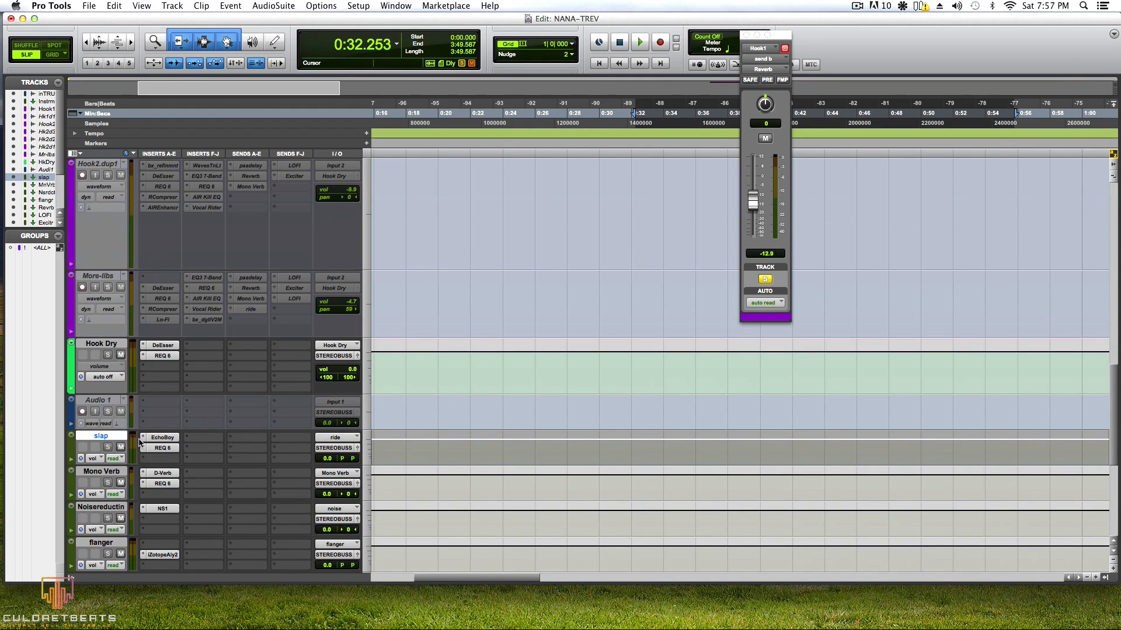
{"action": "scroll", "coordinate": [140, 435], "scroll_direction": "down", "scroll_amount": 8}
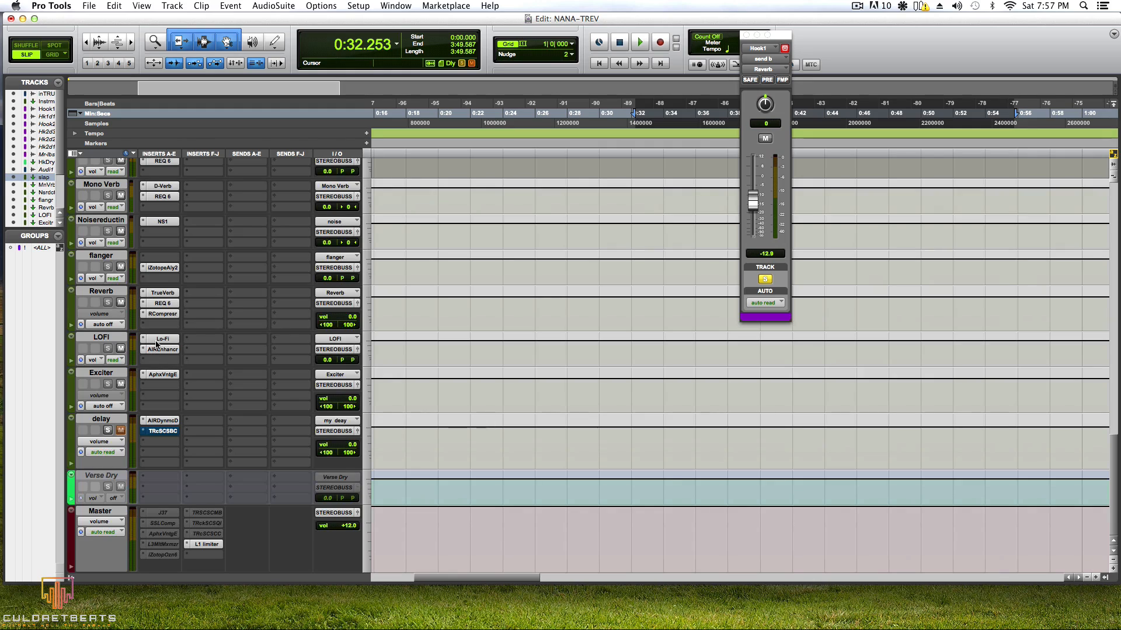
{"action": "left_click", "coordinate": [160, 340]}
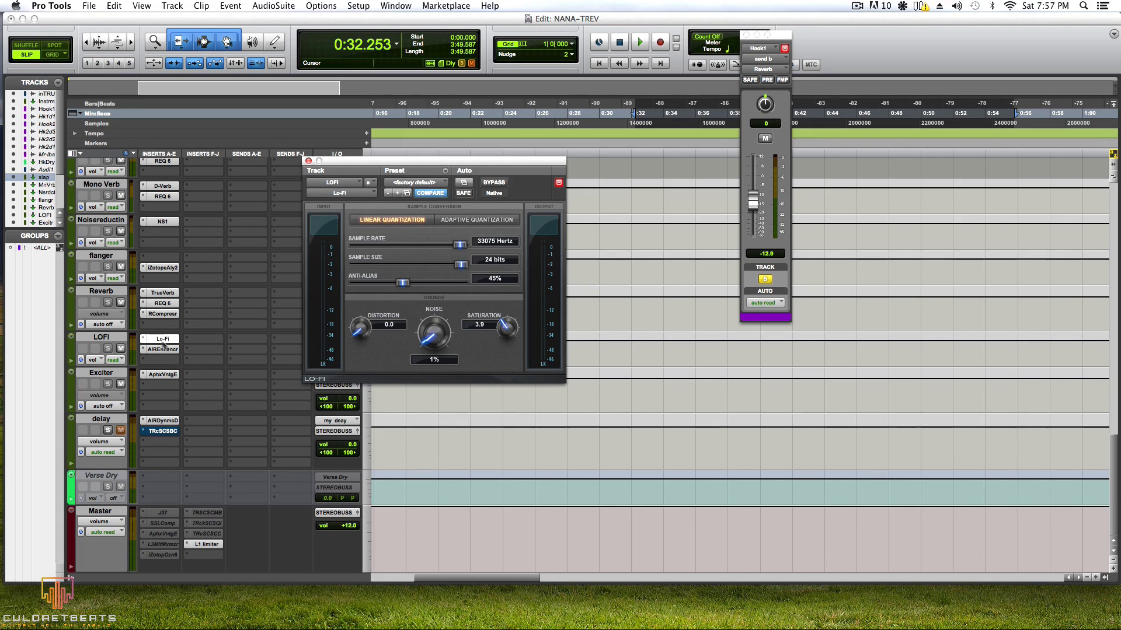
{"action": "left_click", "coordinate": [144, 350]}
{"action": "mouse_move", "coordinate": [217, 346]}
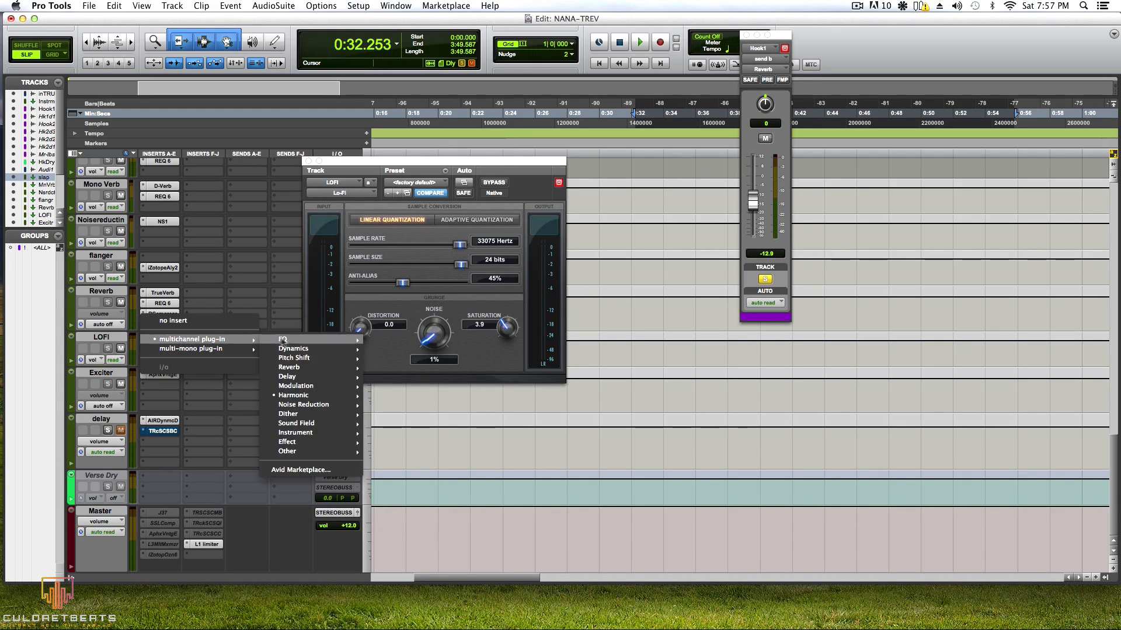
{"action": "mouse_move", "coordinate": [297, 395]}
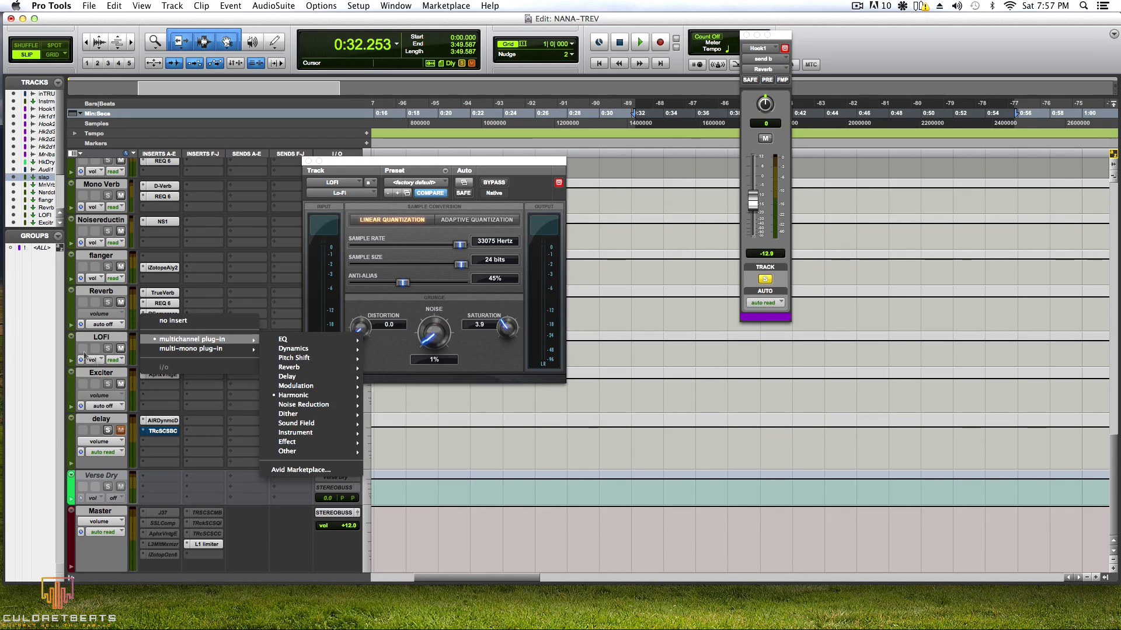
{"action": "left_click", "coordinate": [100, 342]}
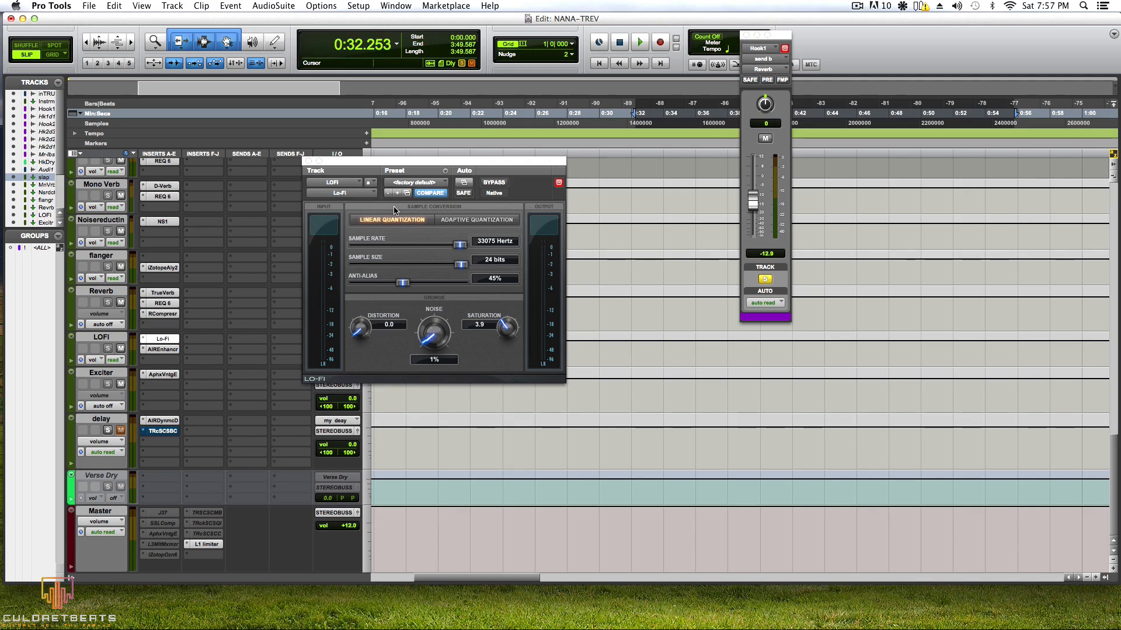
{"action": "left_click", "coordinate": [309, 162]}
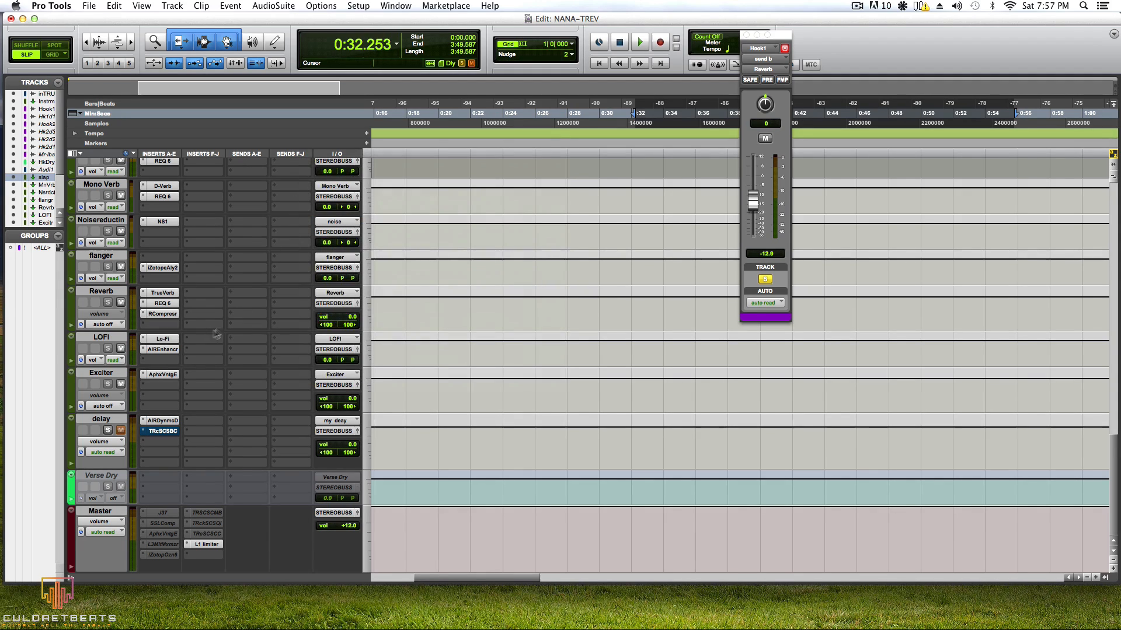
{"action": "left_click", "coordinate": [163, 349]}
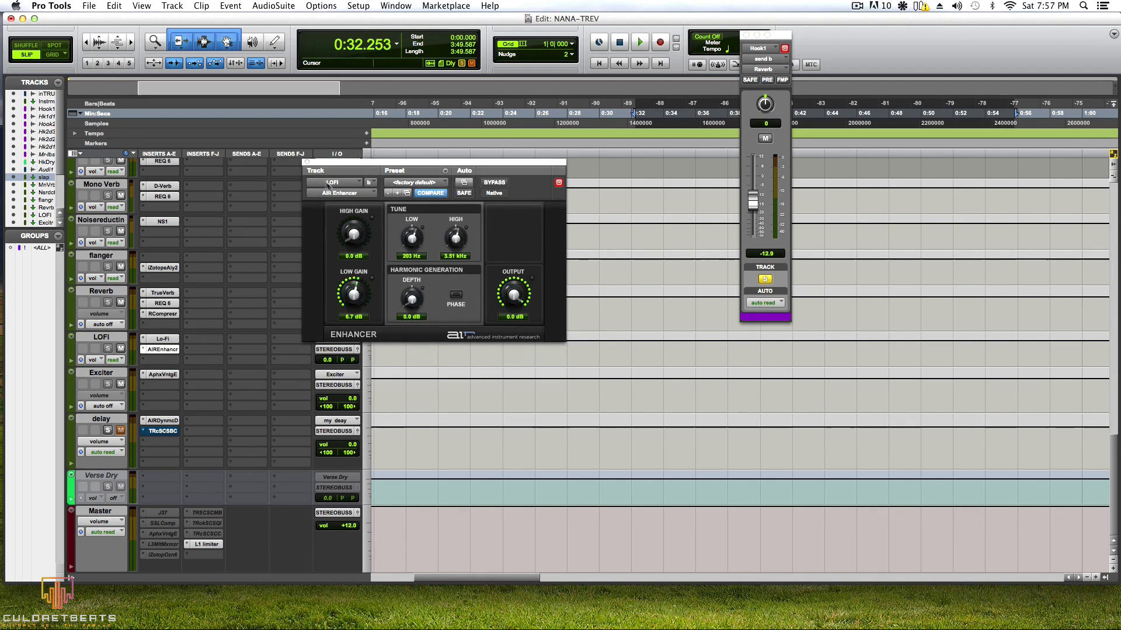
{"action": "left_click", "coordinate": [306, 162]}
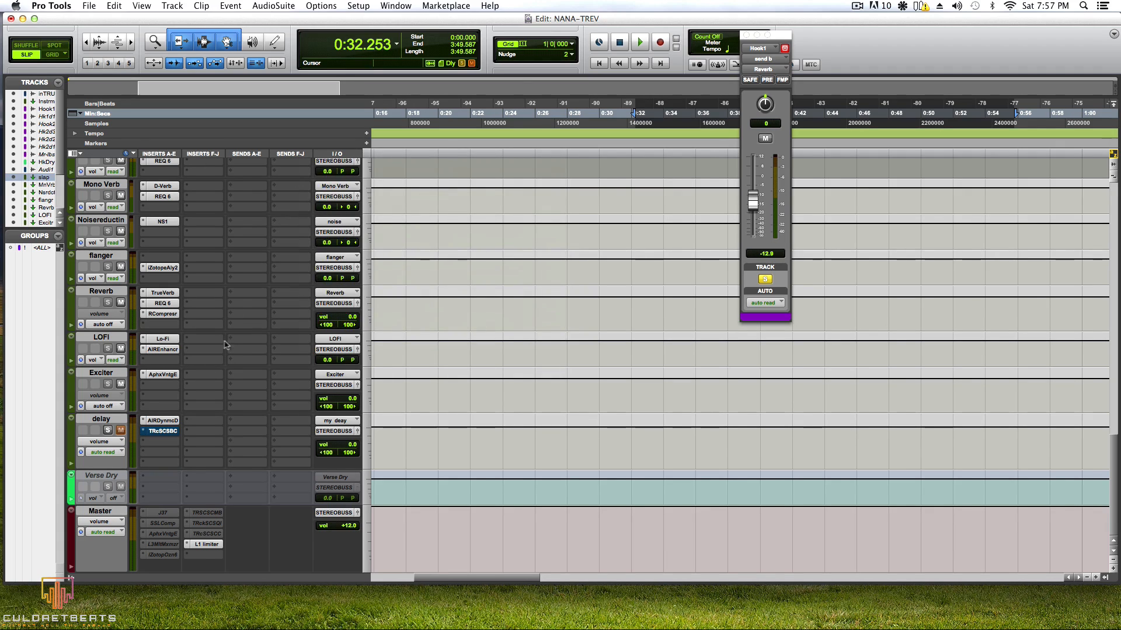
Step: Unmute the LOFI and Exciter sends on the Hook1 track
{"action": "scroll", "coordinate": [225, 344], "scroll_direction": "up", "scroll_amount": 15}
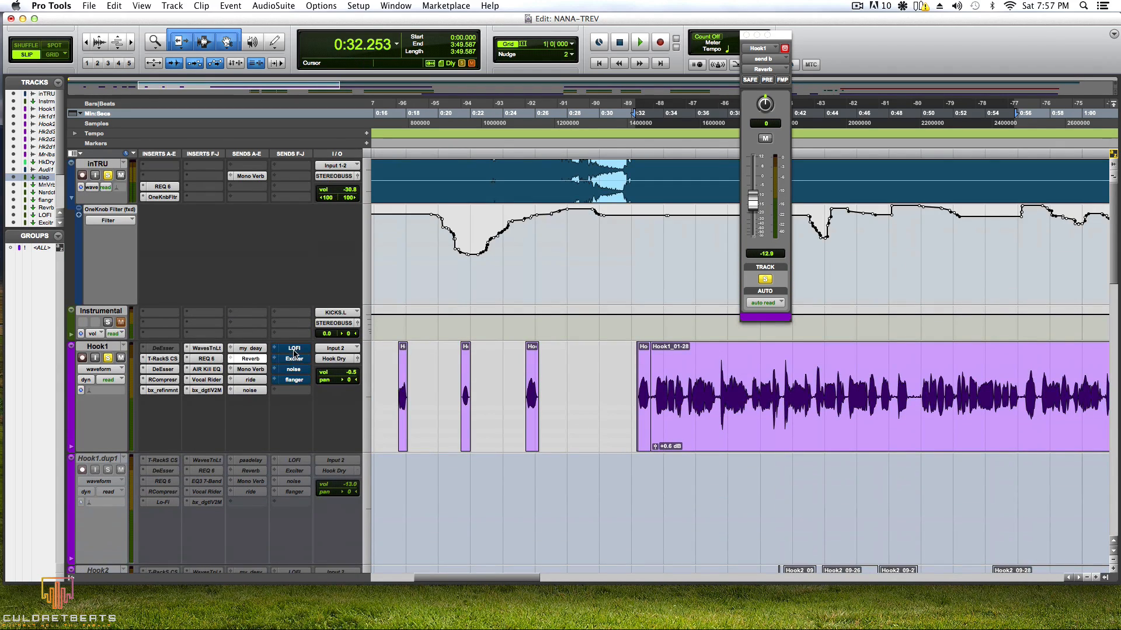
{"action": "right_click", "coordinate": [294, 350]}
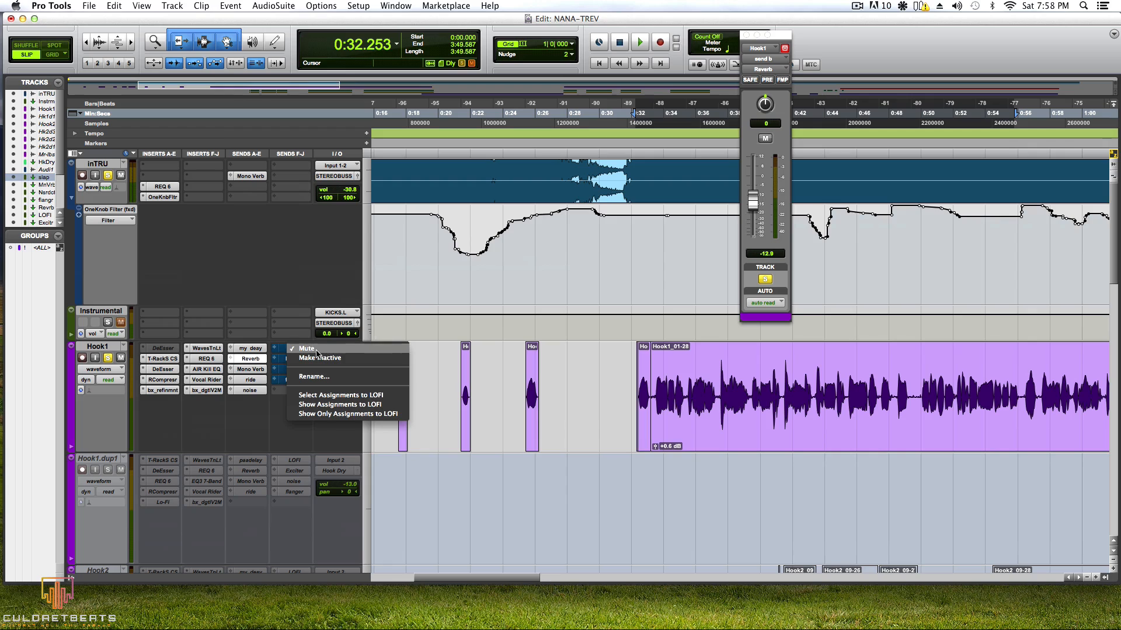
{"action": "right_click", "coordinate": [289, 359]}
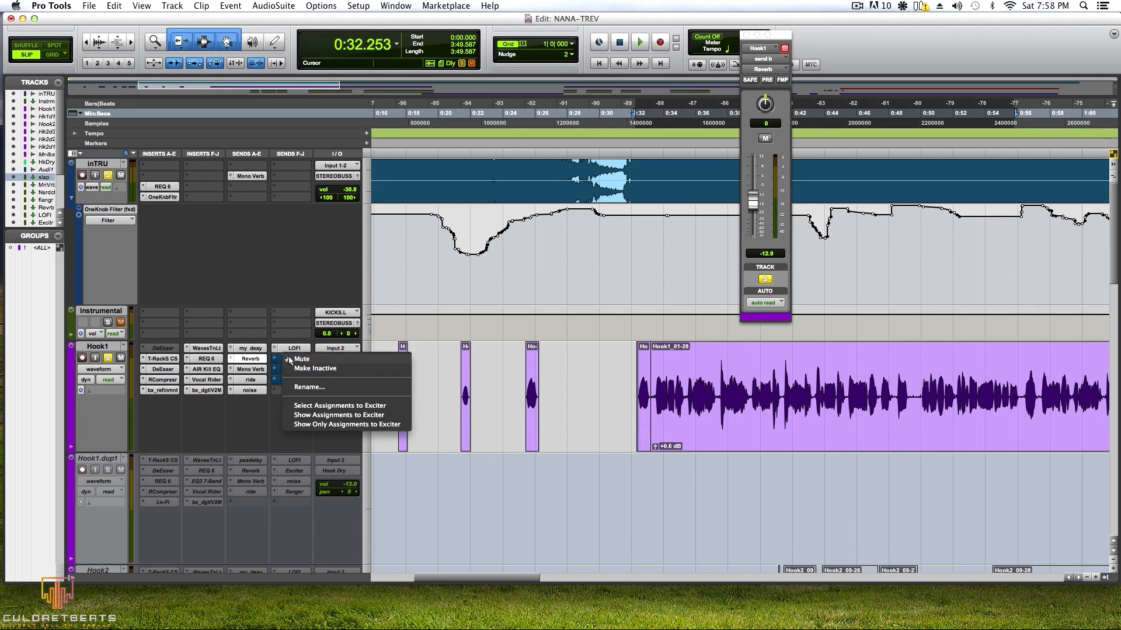
{"action": "left_click", "coordinate": [292, 360]}
Step: Open the Aphex Vintage Exciter on the Exciter track and play the session to hear the vocal with the LOFI and Exciter sends
{"action": "scroll", "coordinate": [269, 398], "scroll_direction": "down", "scroll_amount": 15}
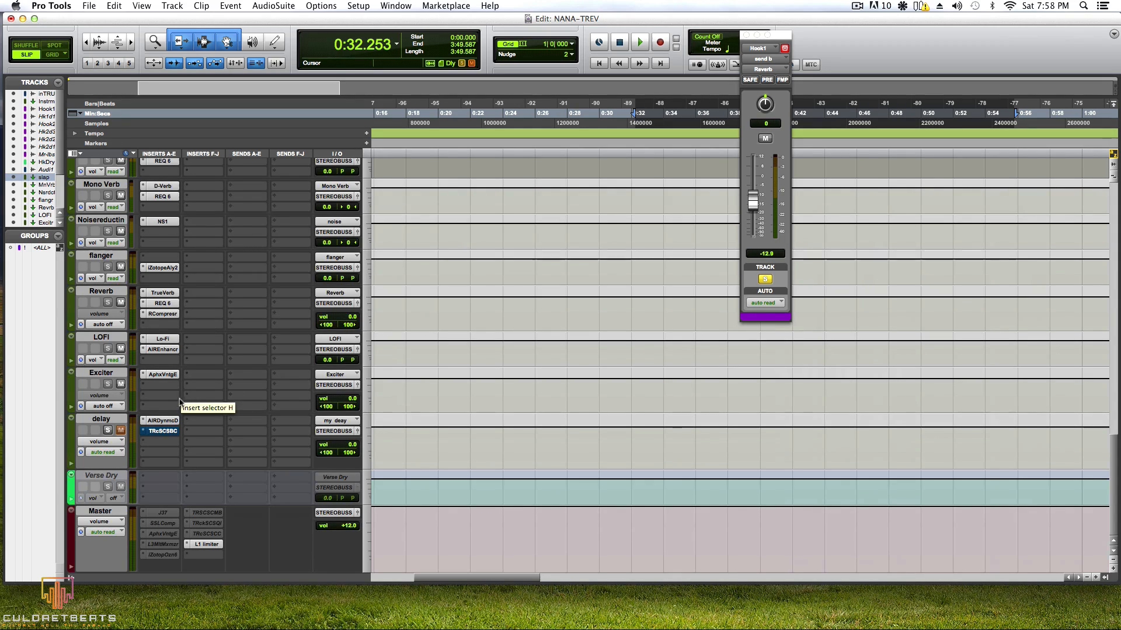
{"action": "scroll", "coordinate": [187, 399], "scroll_direction": "up", "scroll_amount": 5}
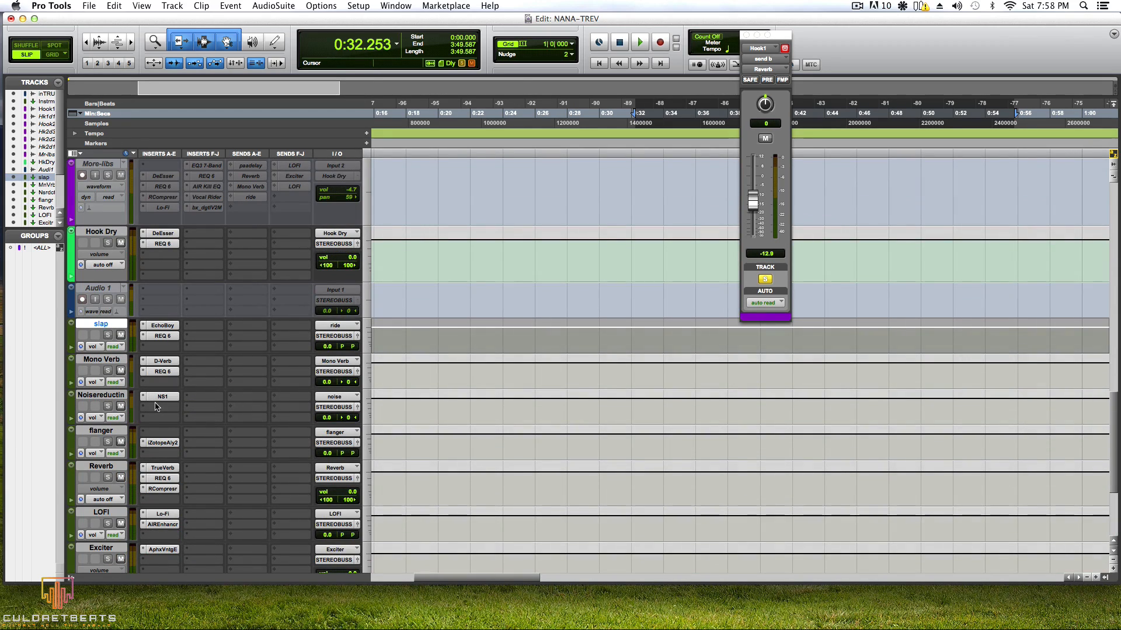
{"action": "scroll", "coordinate": [157, 407], "scroll_direction": "down", "scroll_amount": 5}
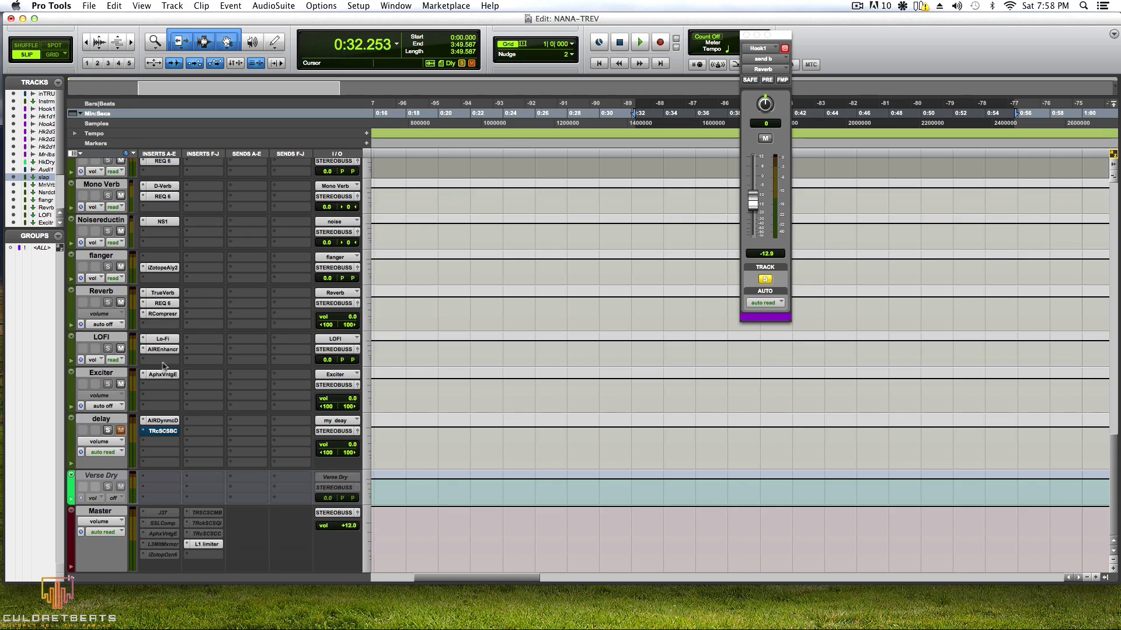
{"action": "left_click", "coordinate": [162, 375]}
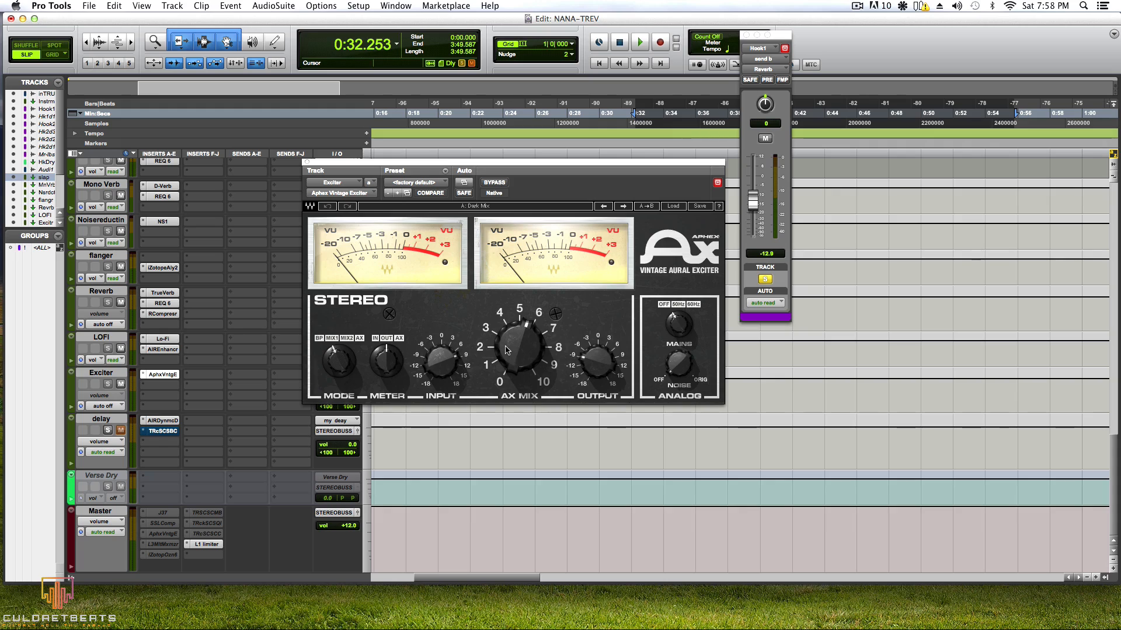
{"action": "key", "text": "space"}
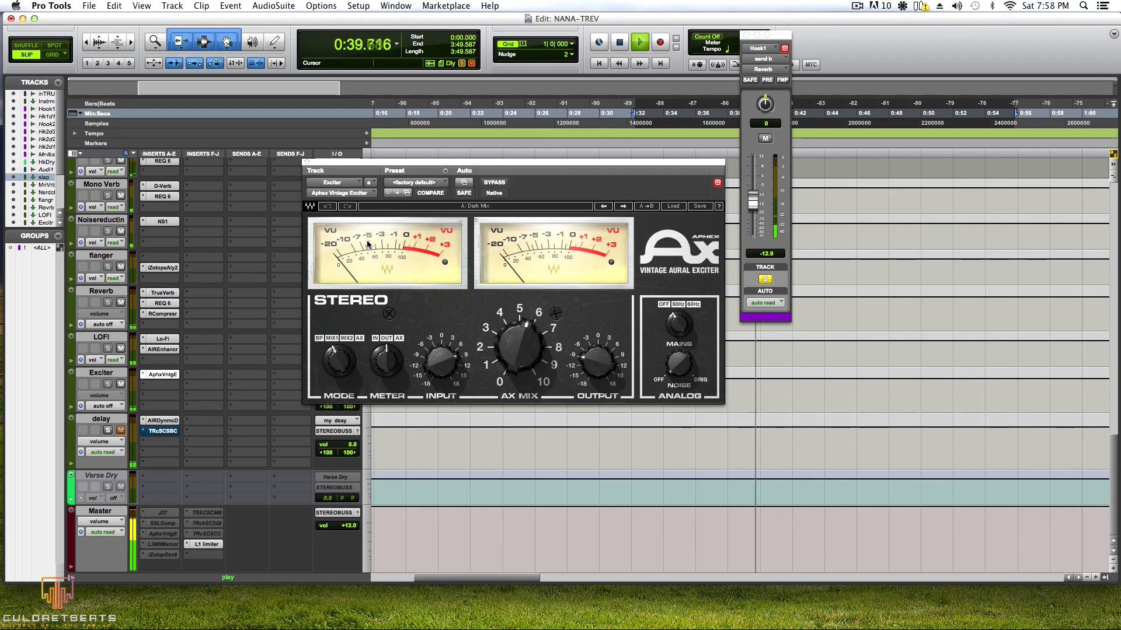
{"action": "key", "text": "space"}
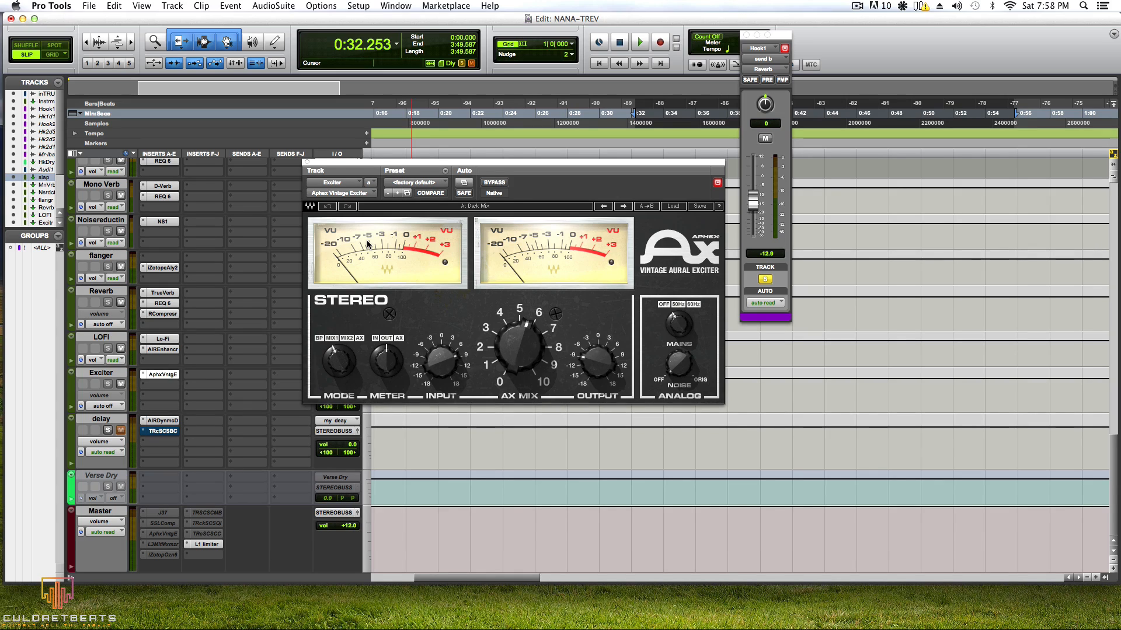
Step: Review the Lo-Fi, AIR Enhancer and Aphex Vintage Exciter settings one after another, closing the plug-in window
{"action": "left_click", "coordinate": [156, 339]}
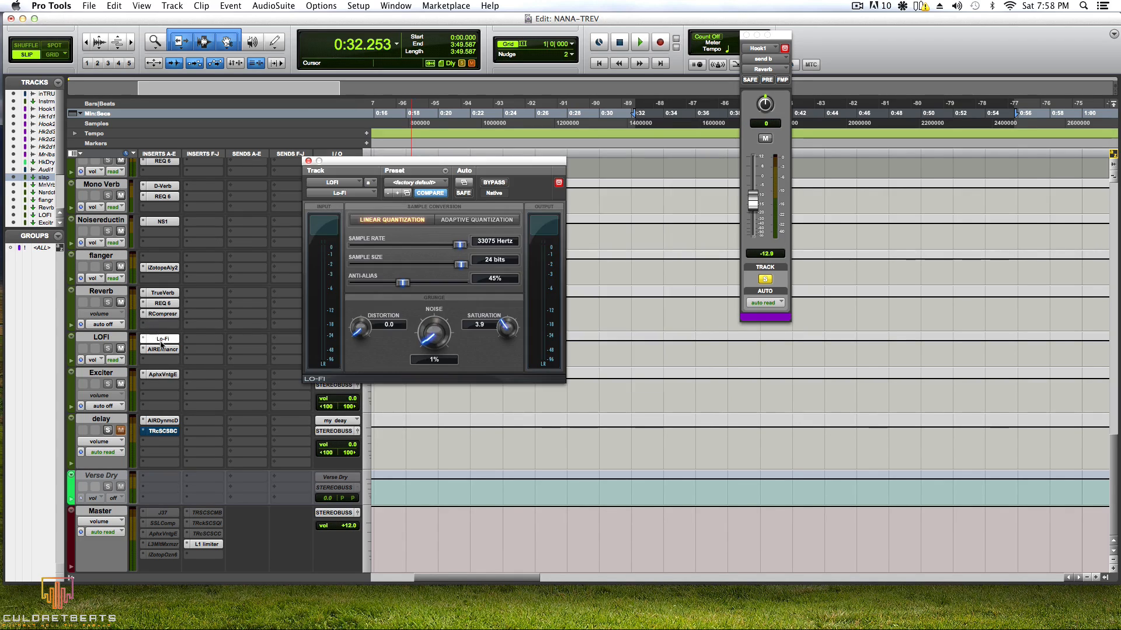
{"action": "left_click", "coordinate": [162, 349]}
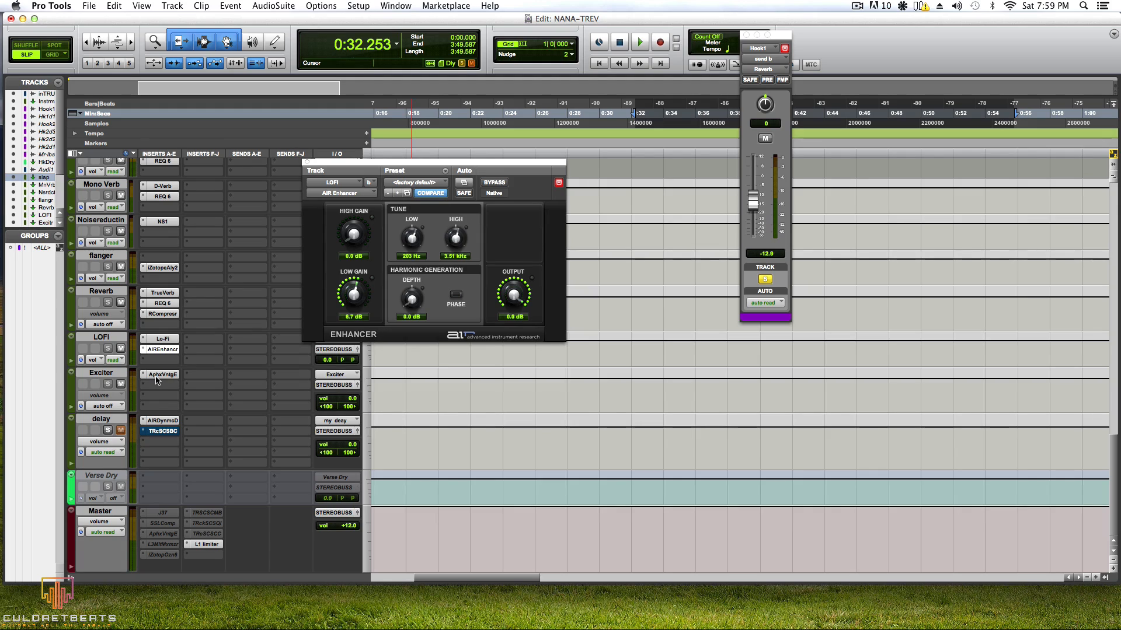
{"action": "left_click", "coordinate": [158, 376]}
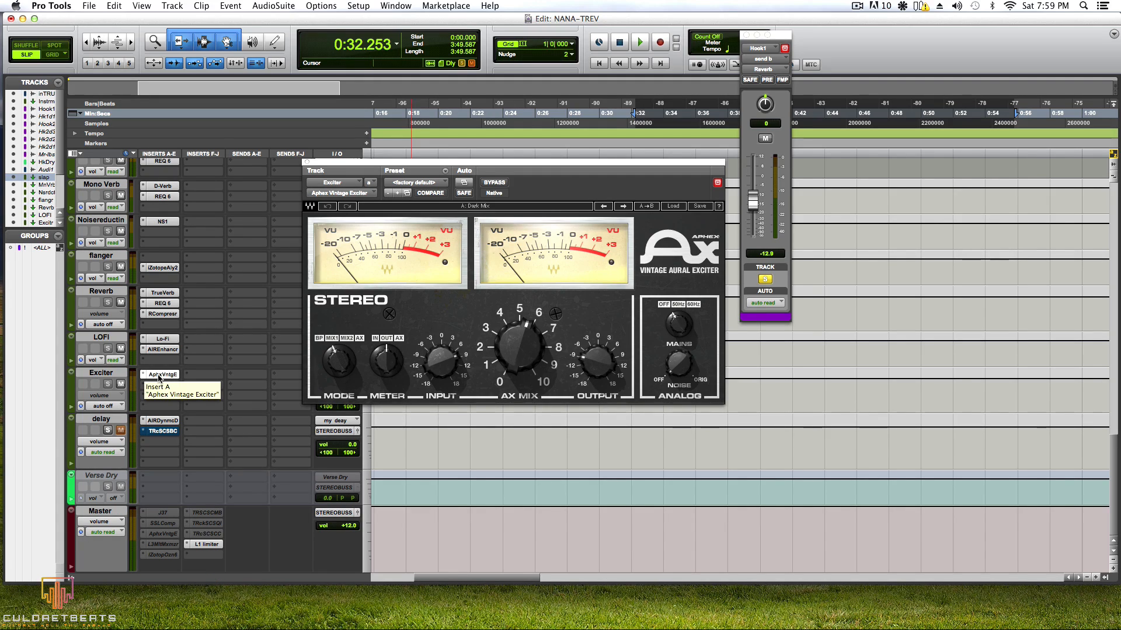
{"action": "scroll", "coordinate": [159, 378], "scroll_direction": "up", "scroll_amount": 10}
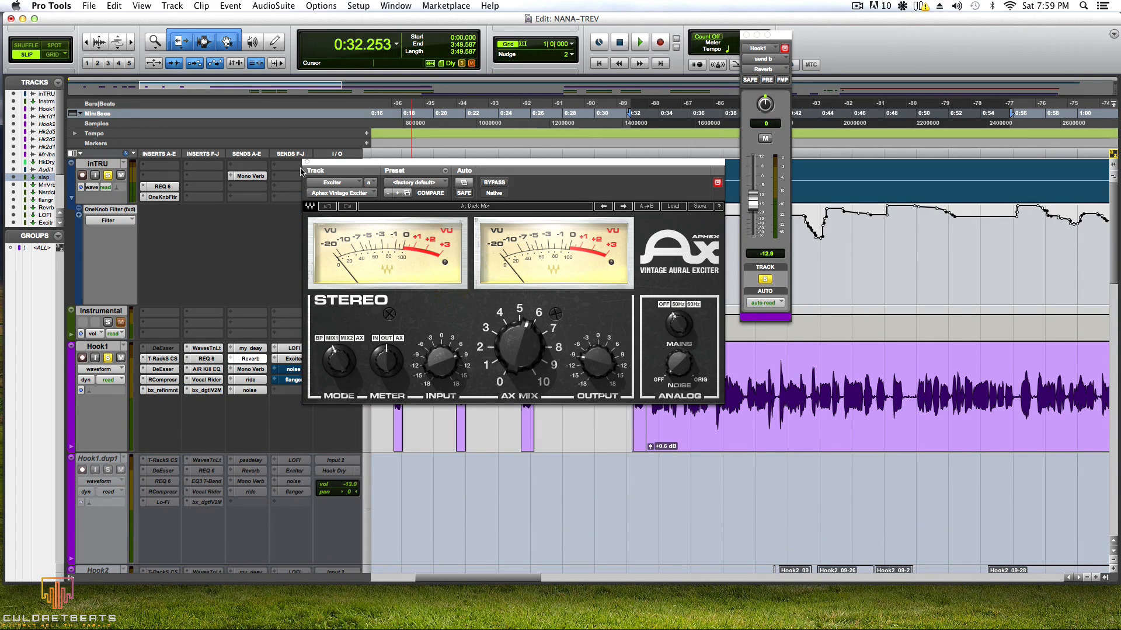
{"action": "left_click", "coordinate": [307, 163]}
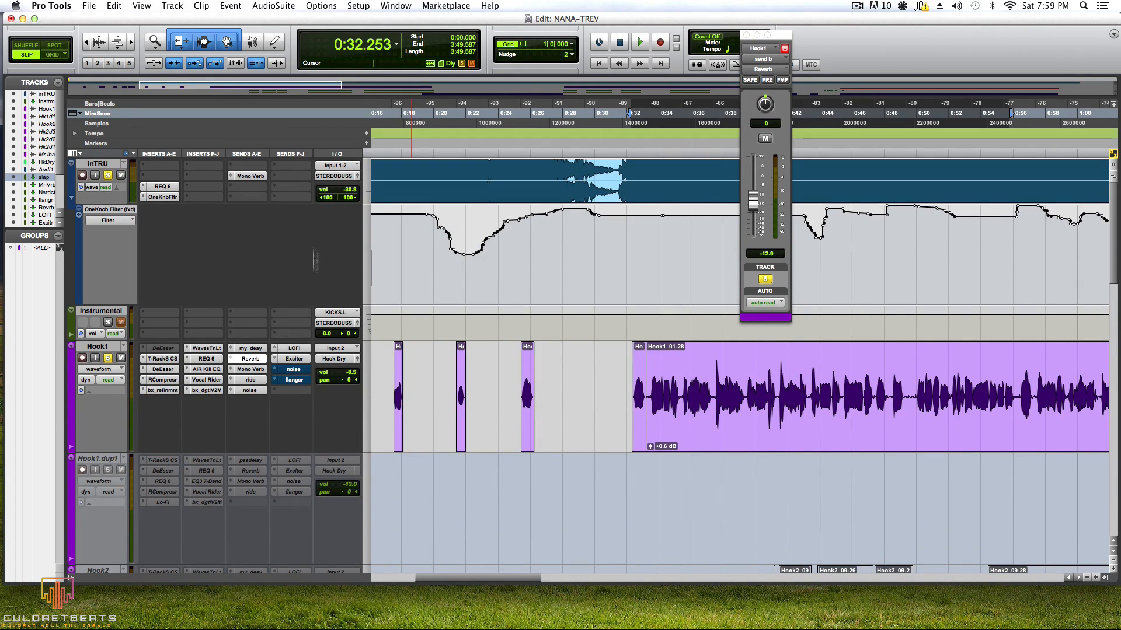
Step: Compare the two noise sends on the Hook1 track, send h and send e, checking the mute option of the duplicate
{"action": "left_click", "coordinate": [291, 373]}
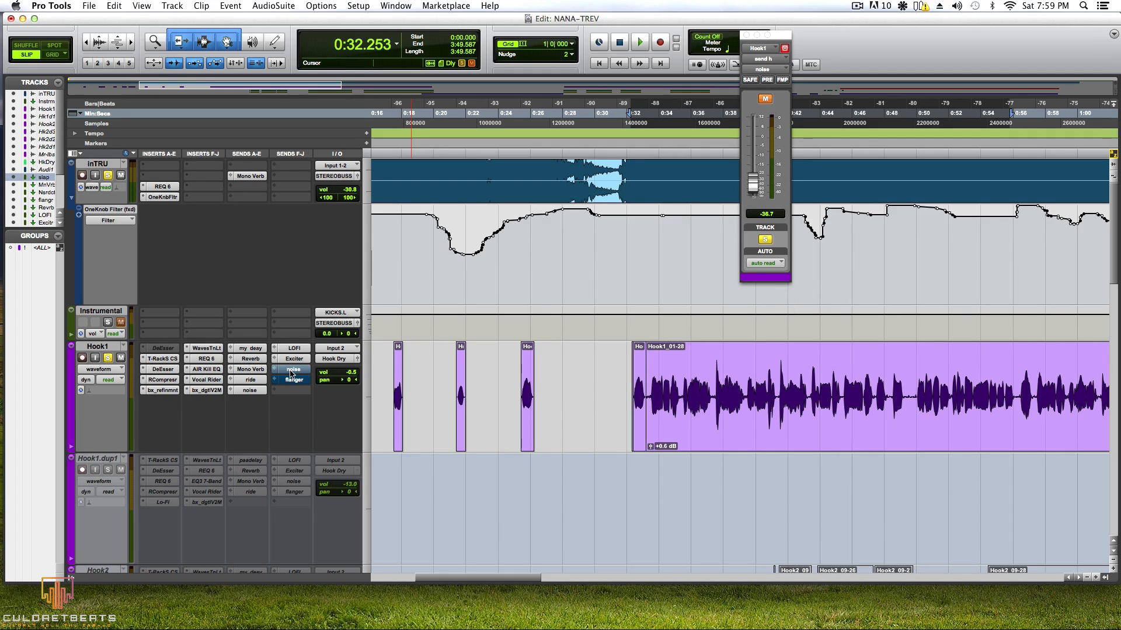
{"action": "left_click", "coordinate": [252, 391]}
{"action": "right_click", "coordinate": [291, 369]}
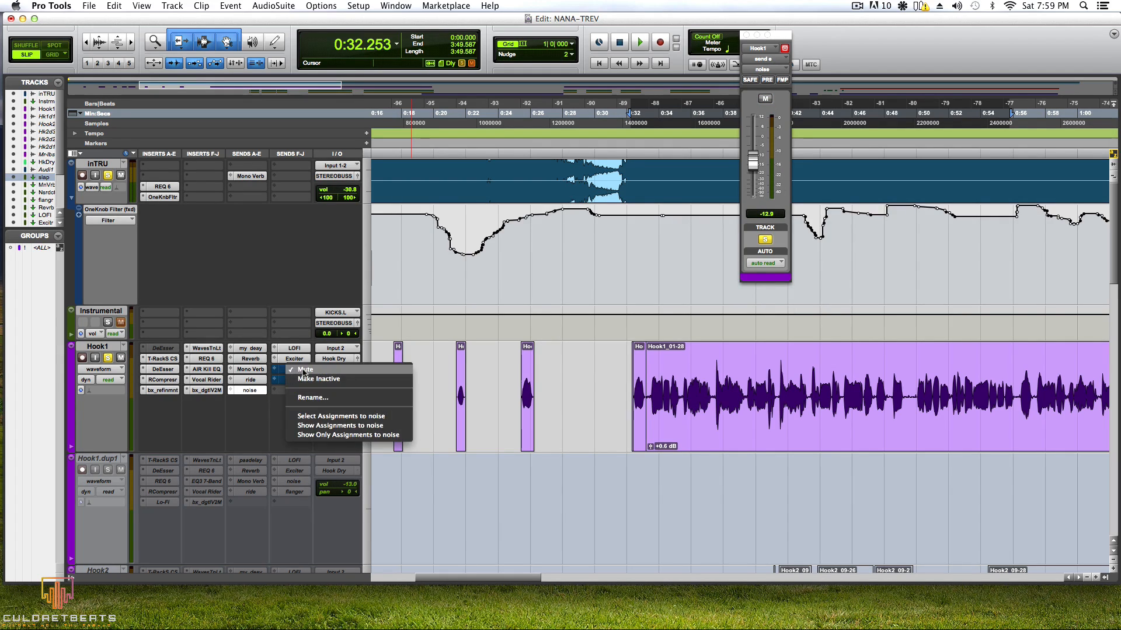
{"action": "left_click", "coordinate": [271, 390]}
Step: Open the flanger send on the Hook1 track and unmute it
{"action": "left_click", "coordinate": [290, 381]}
{"action": "right_click", "coordinate": [282, 380]}
{"action": "left_click", "coordinate": [297, 382]}
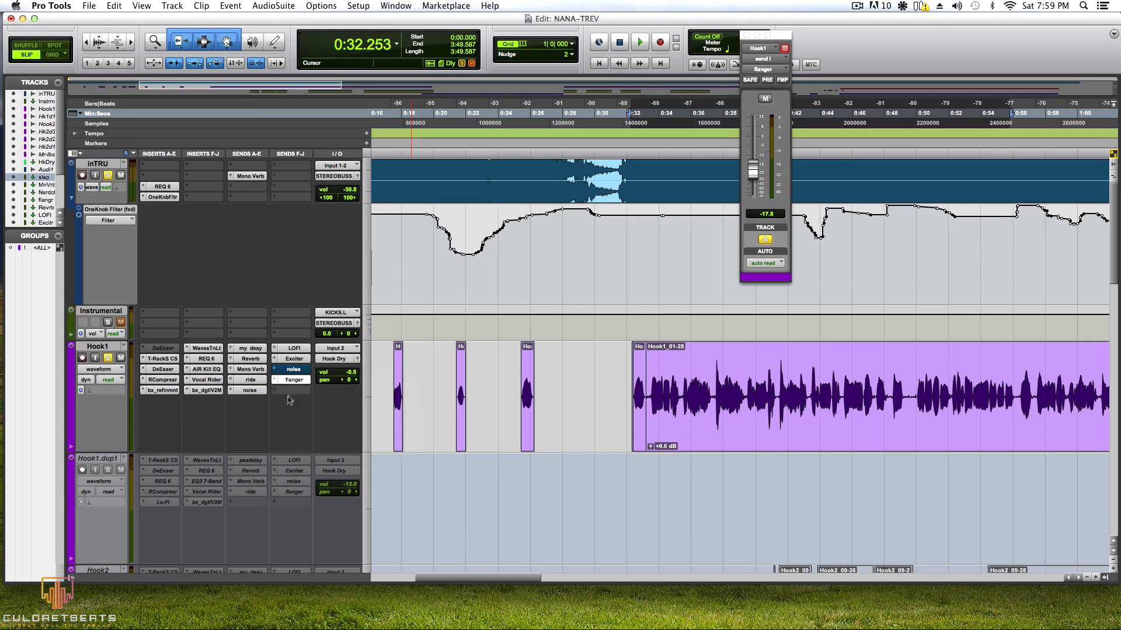
{"action": "scroll", "coordinate": [290, 400], "scroll_direction": "down", "scroll_amount": 15}
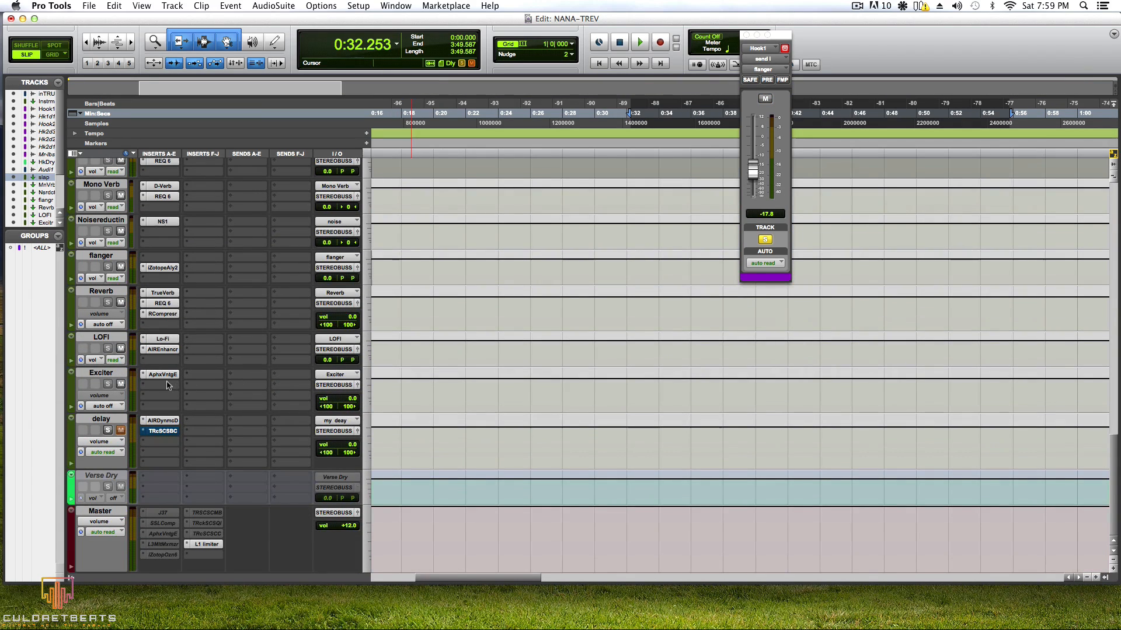
Step: Open iZotope Alloy 2 on the flanger track, close its Preset Manager and review the module overview
{"action": "left_click", "coordinate": [163, 269]}
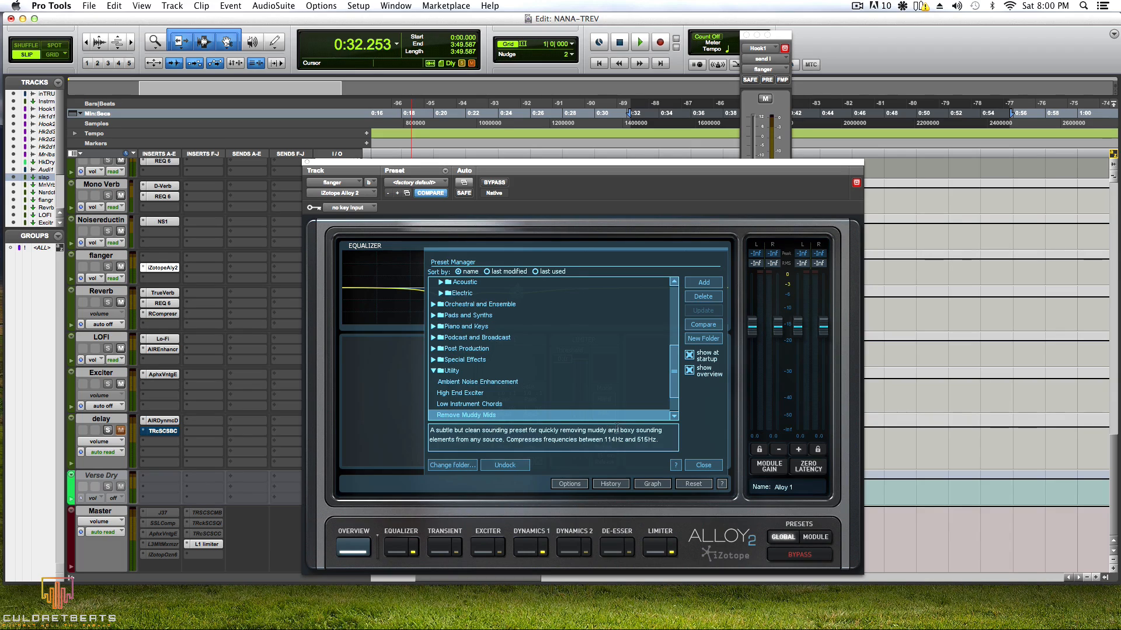
{"action": "left_click", "coordinate": [704, 466]}
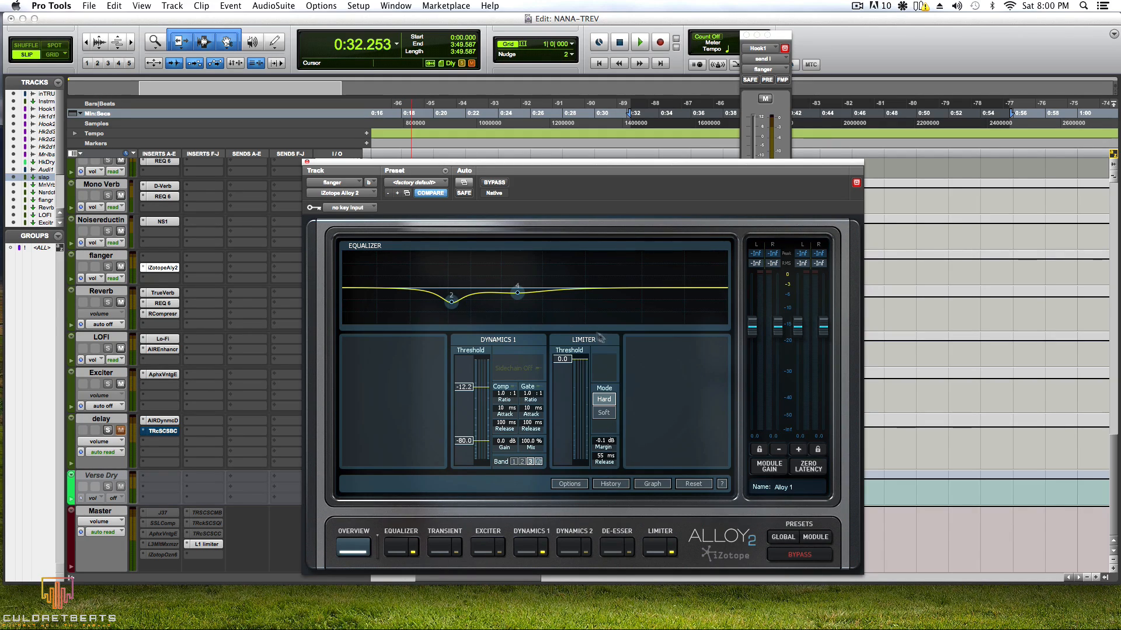
{"action": "left_click", "coordinate": [355, 183]}
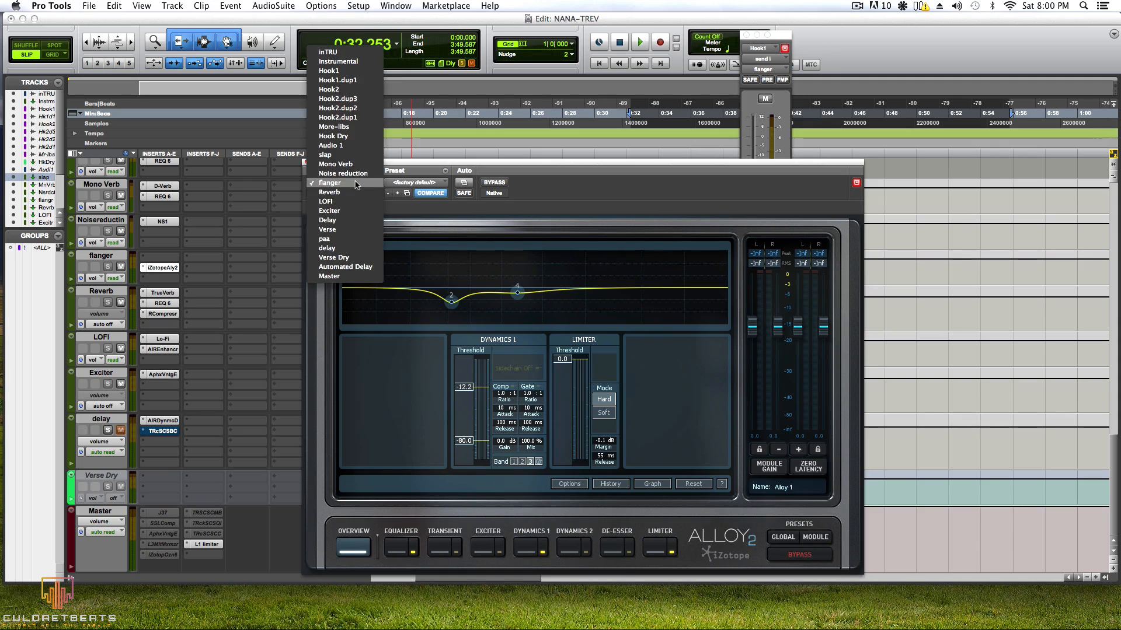
{"action": "left_click", "coordinate": [572, 198]}
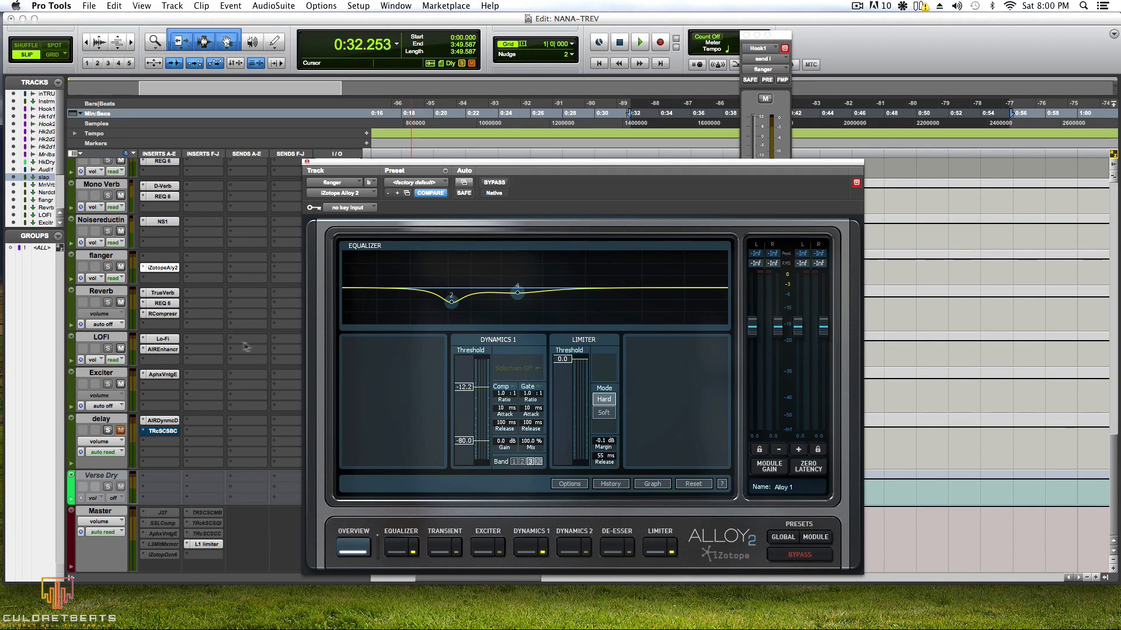
Step: Reopen Alloy 2 on the flanger track and examine the Remove Muddy Mids preset in the Preset Manager's Utility folder
{"action": "left_click", "coordinate": [164, 268]}
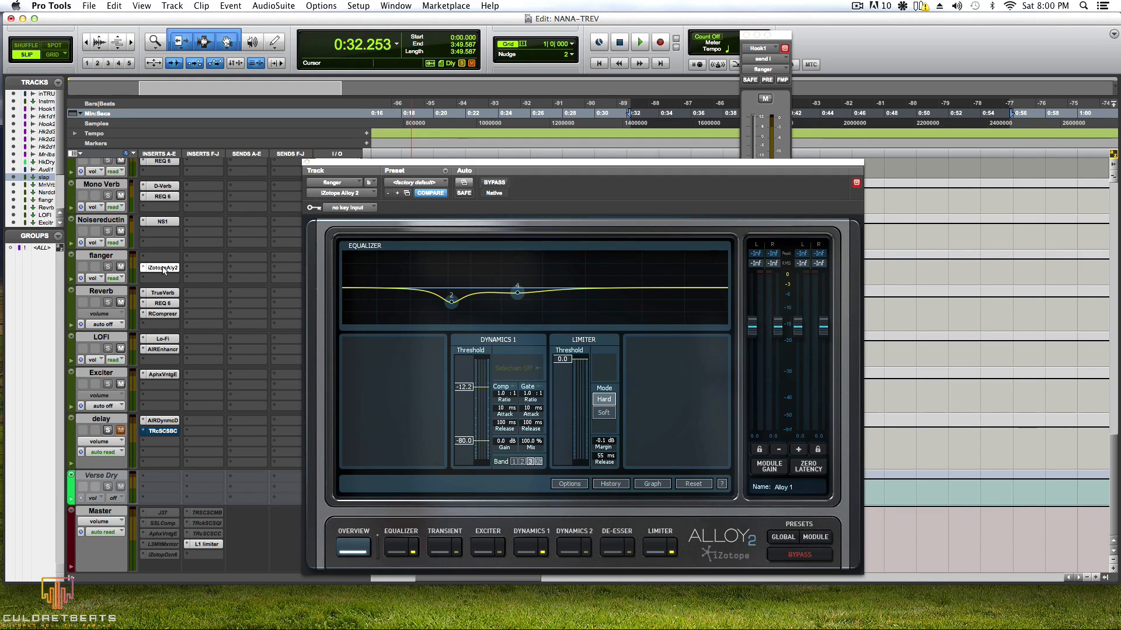
{"action": "left_click", "coordinate": [163, 268]}
{"action": "left_click", "coordinate": [162, 268]}
{"action": "left_click", "coordinate": [161, 268]}
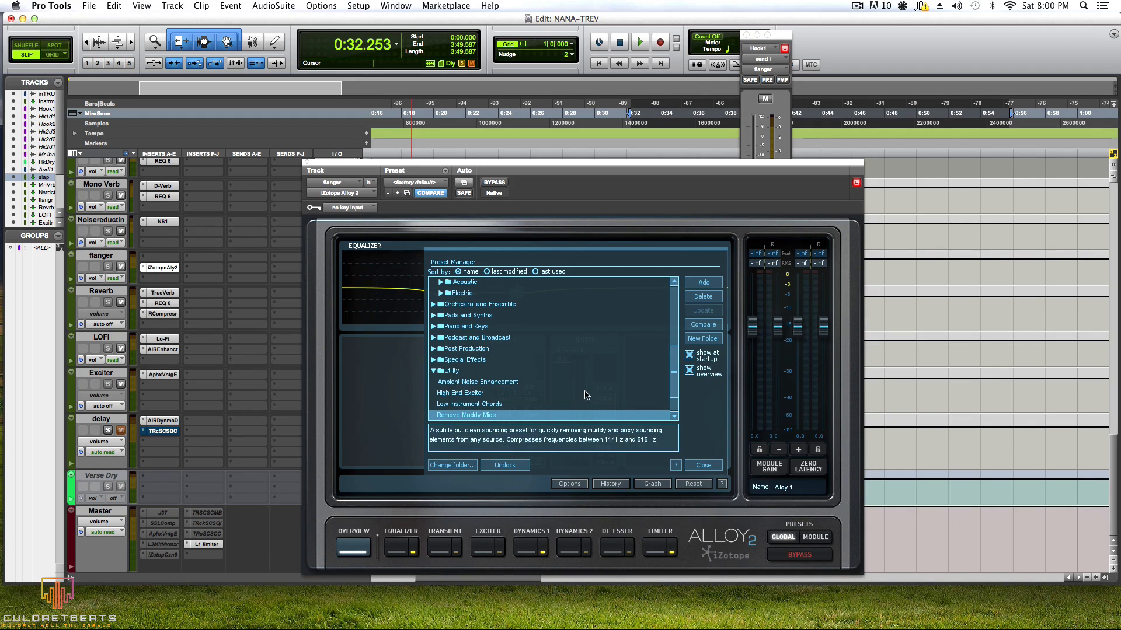
{"action": "scroll", "coordinate": [584, 395], "scroll_direction": "down", "scroll_amount": 3}
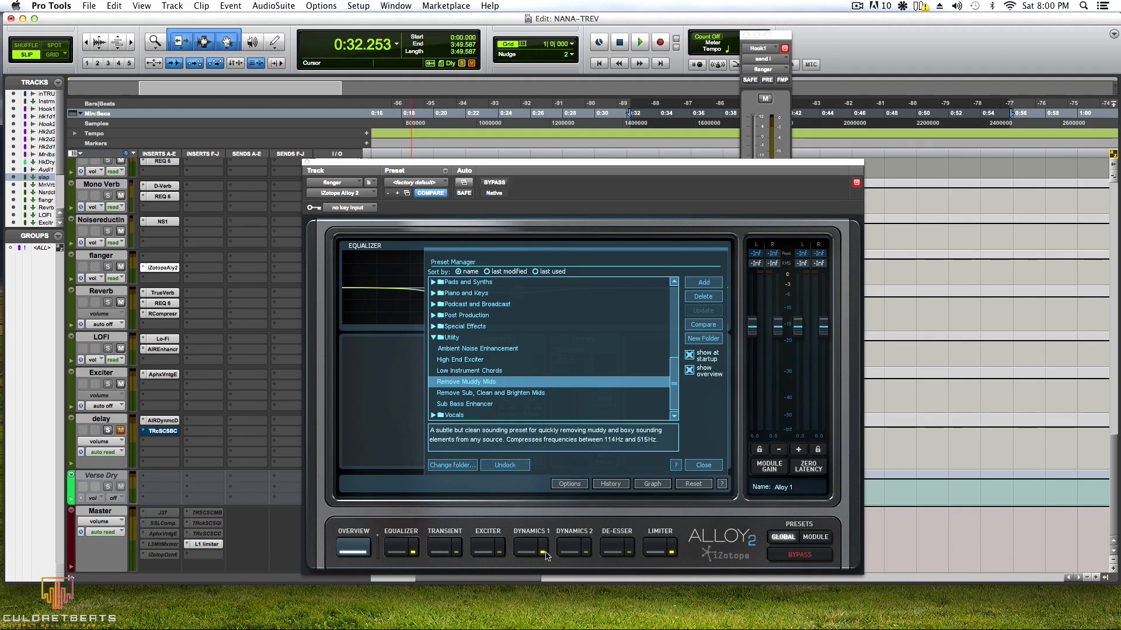
Step: Inspect Alloy 2's Equalizer module with the Preset Manager closed, and close the plug-in window
{"action": "left_click", "coordinate": [662, 552]}
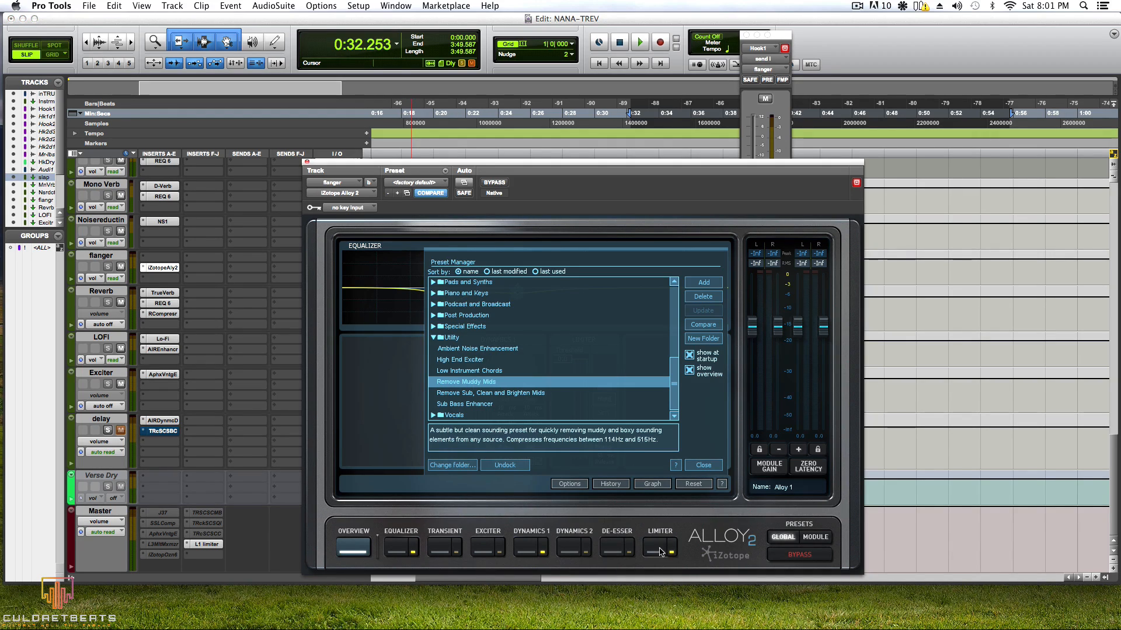
{"action": "left_click", "coordinate": [401, 550]}
{"action": "left_click", "coordinate": [702, 467]}
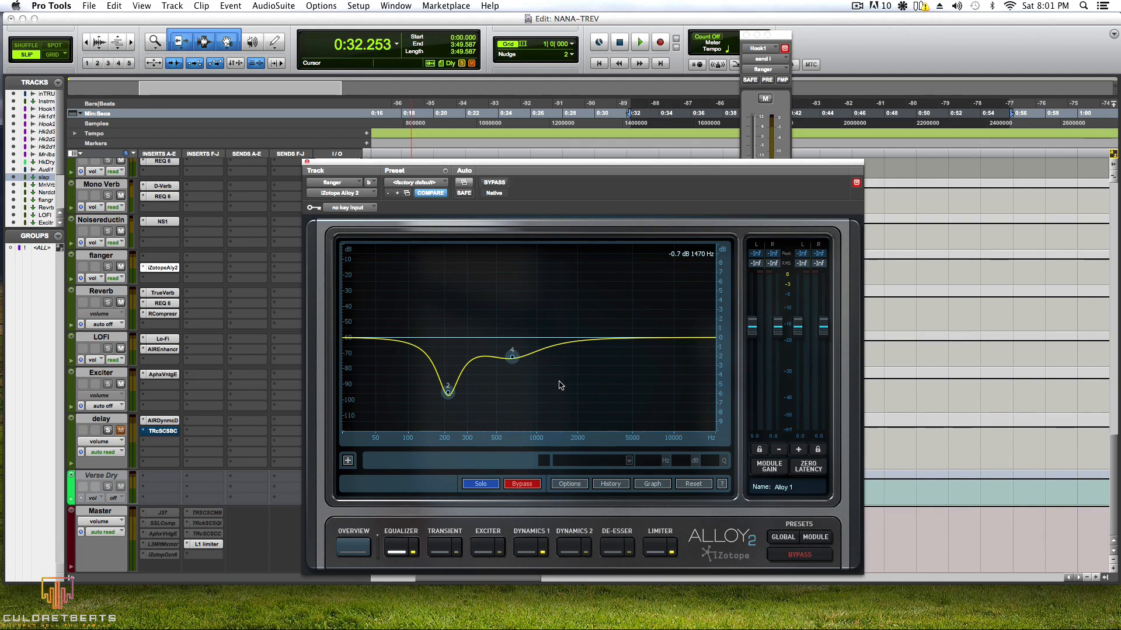
{"action": "left_click", "coordinate": [307, 162]}
Step: Play the session with the flanger send open on the Hook1 track and set the inTRU track's volume to -31.0 dB
{"action": "scroll", "coordinate": [387, 302], "scroll_direction": "up", "scroll_amount": 3}
{"action": "scroll", "coordinate": [387, 302], "scroll_direction": "up", "scroll_amount": 5}
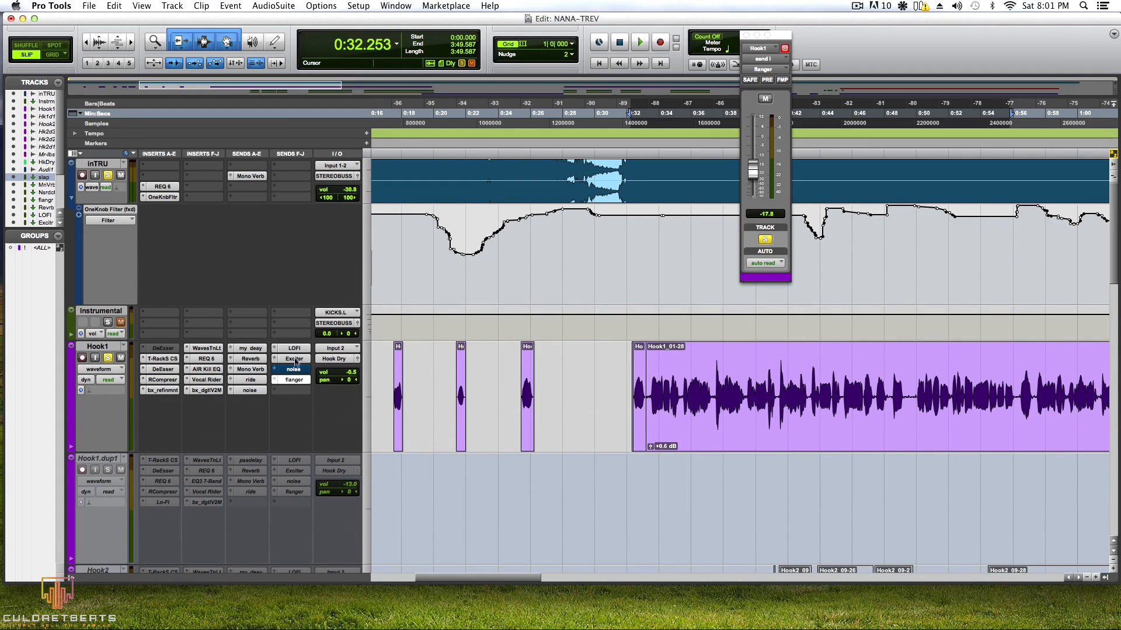
{"action": "left_click", "coordinate": [292, 381]}
{"action": "left_click", "coordinate": [292, 381]}
{"action": "key", "text": "space"}
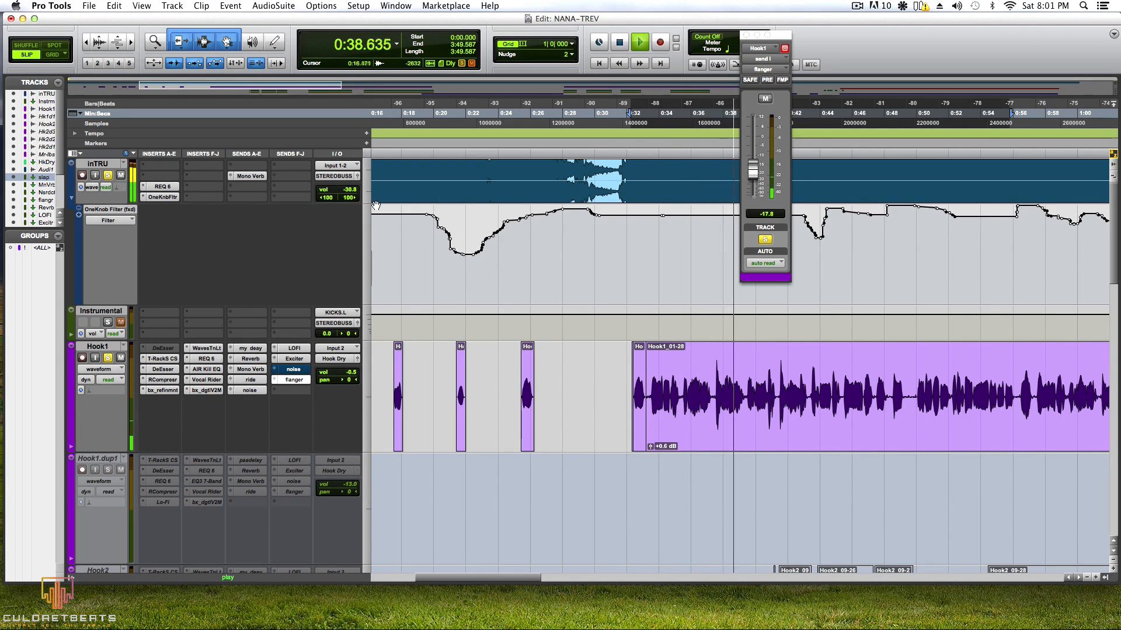
{"action": "left_click_drag", "start_coordinate": [349, 185], "coordinate": [352, 194]}
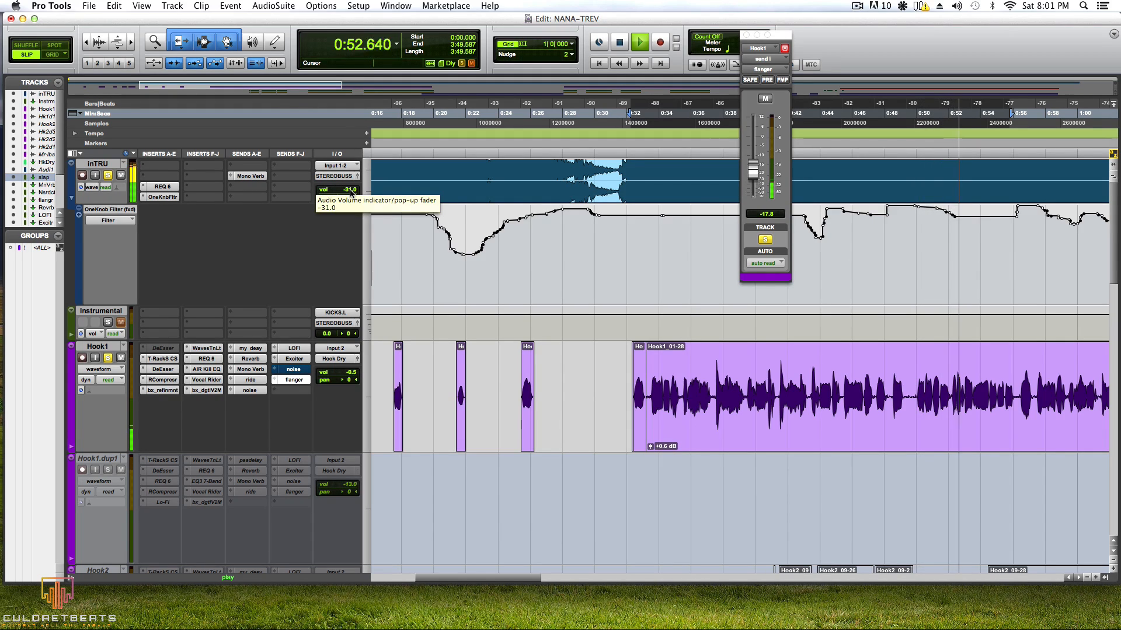
Step: Open the REQ 6 equalizer on the inTRU track and compare the playback with it bypassed and active
{"action": "left_click", "coordinate": [159, 187]}
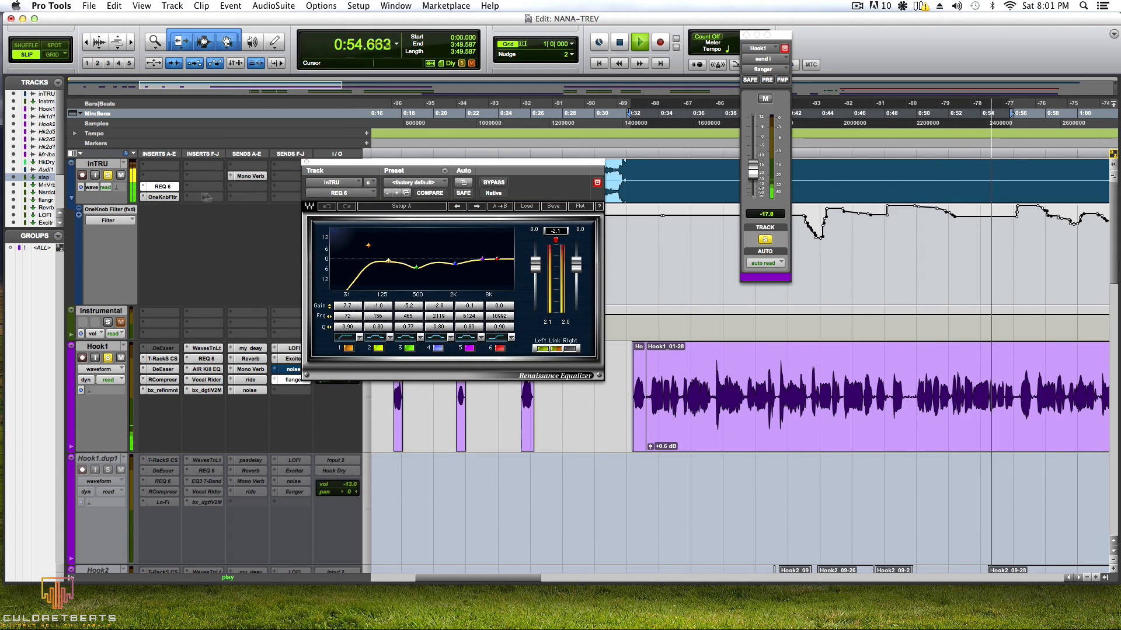
{"action": "right_click", "coordinate": [158, 187]}
{"action": "left_click", "coordinate": [158, 187]}
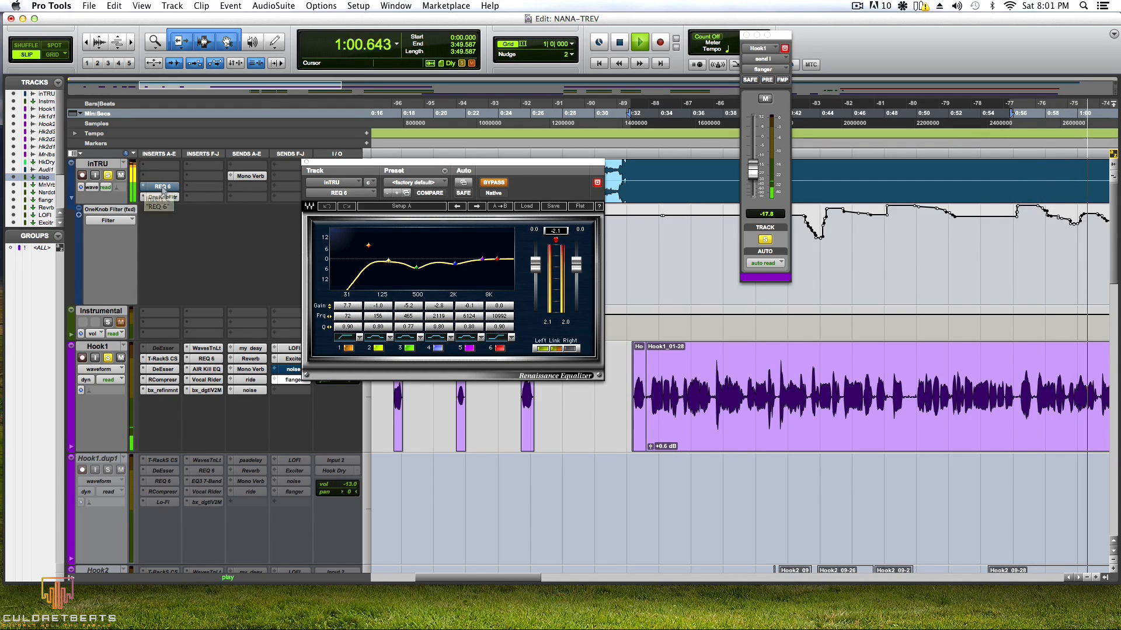
{"action": "right_click", "coordinate": [162, 189]}
{"action": "left_click", "coordinate": [162, 188]}
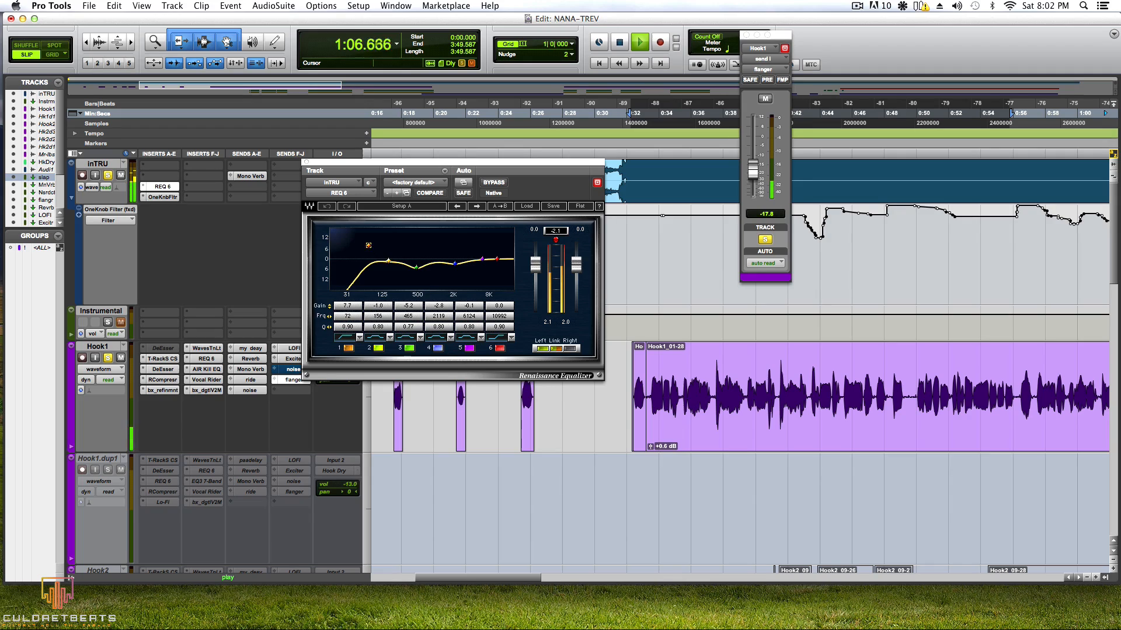
Step: Set band 1 of the inTRU track's REQ 6 to 38 Hz with 9.5 gain, stop playback and close the equalizer
{"action": "left_click_drag", "start_coordinate": [368, 245], "coordinate": [353, 244]}
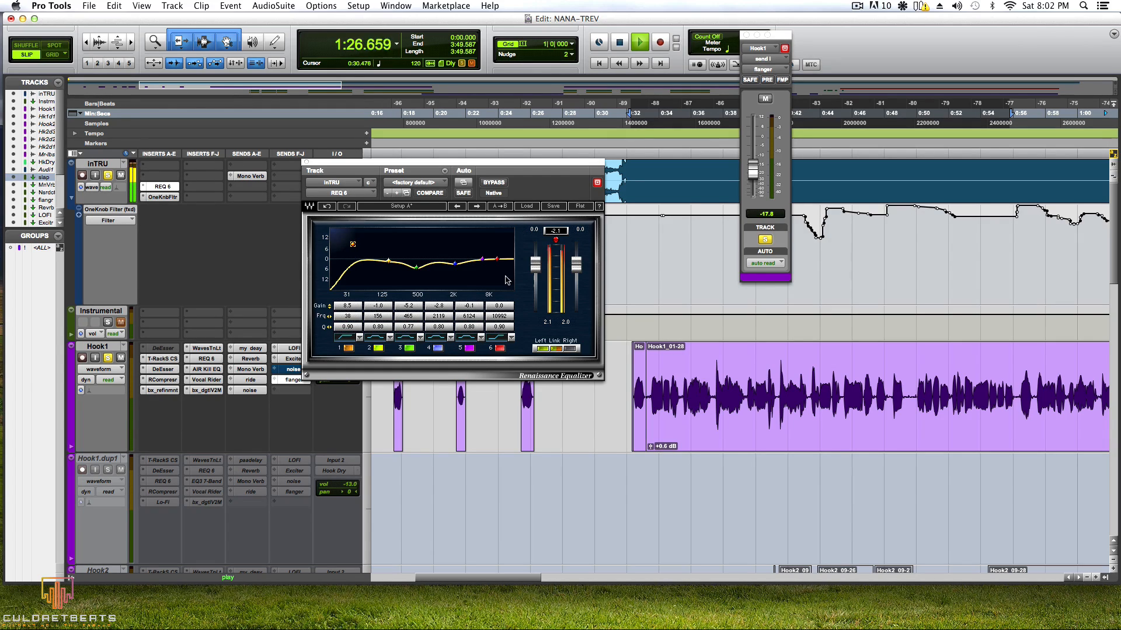
{"action": "key", "text": "space"}
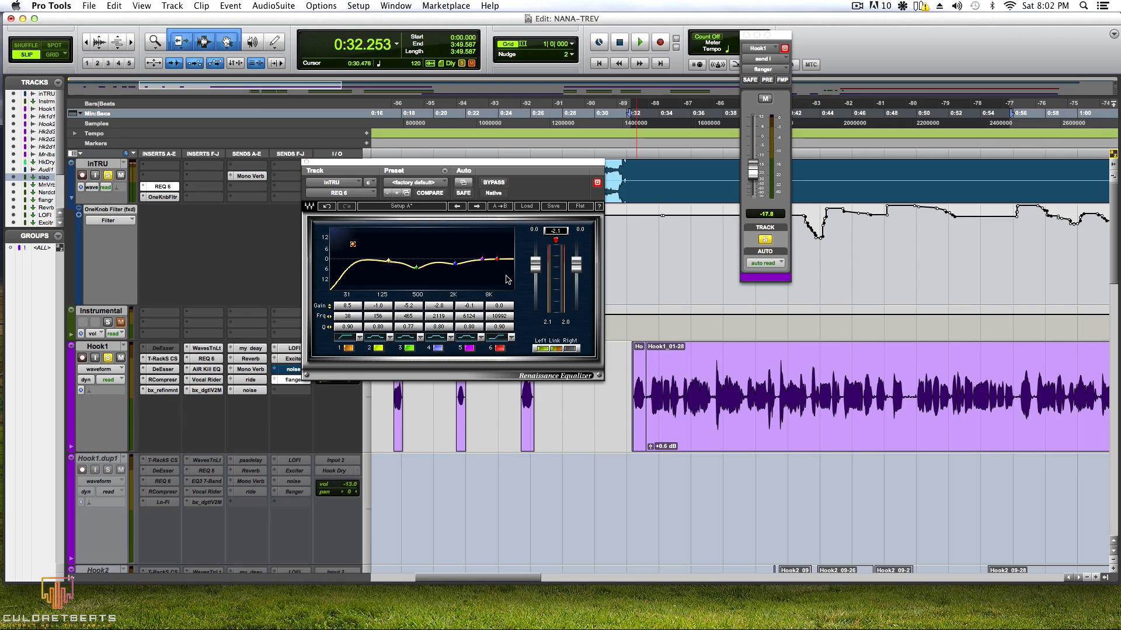
{"action": "left_click", "coordinate": [306, 164]}
Step: Play the session to hear the Hook1 vocal with all its effects, and open its noise and ride sends
{"action": "scroll", "coordinate": [587, 332], "scroll_direction": "down", "scroll_amount": 15}
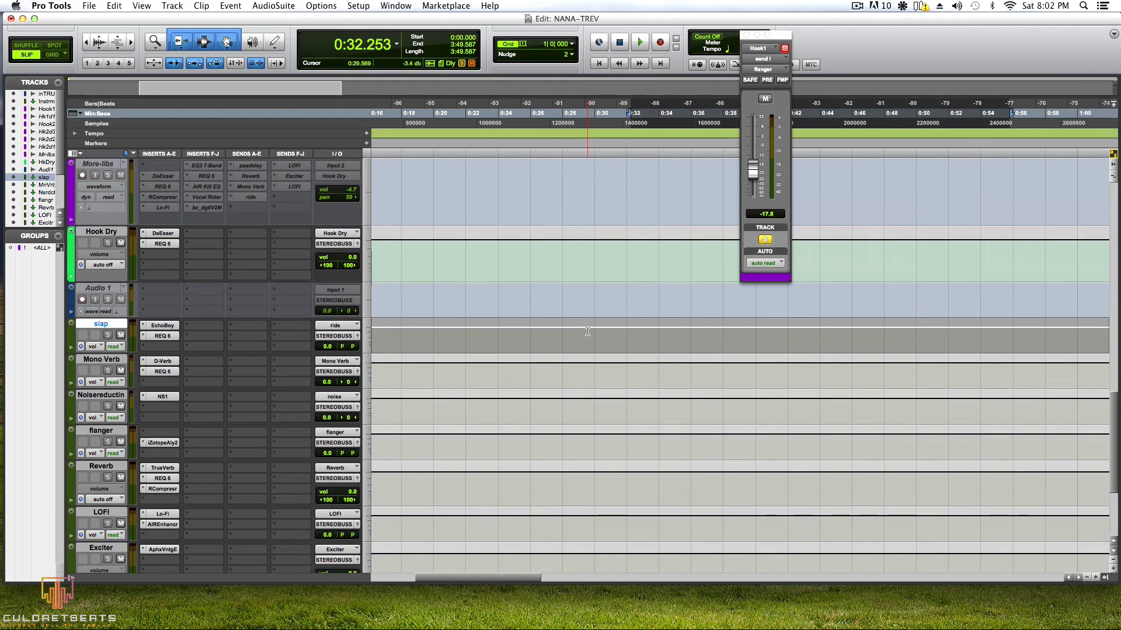
{"action": "scroll", "coordinate": [584, 334], "scroll_direction": "up", "scroll_amount": 10}
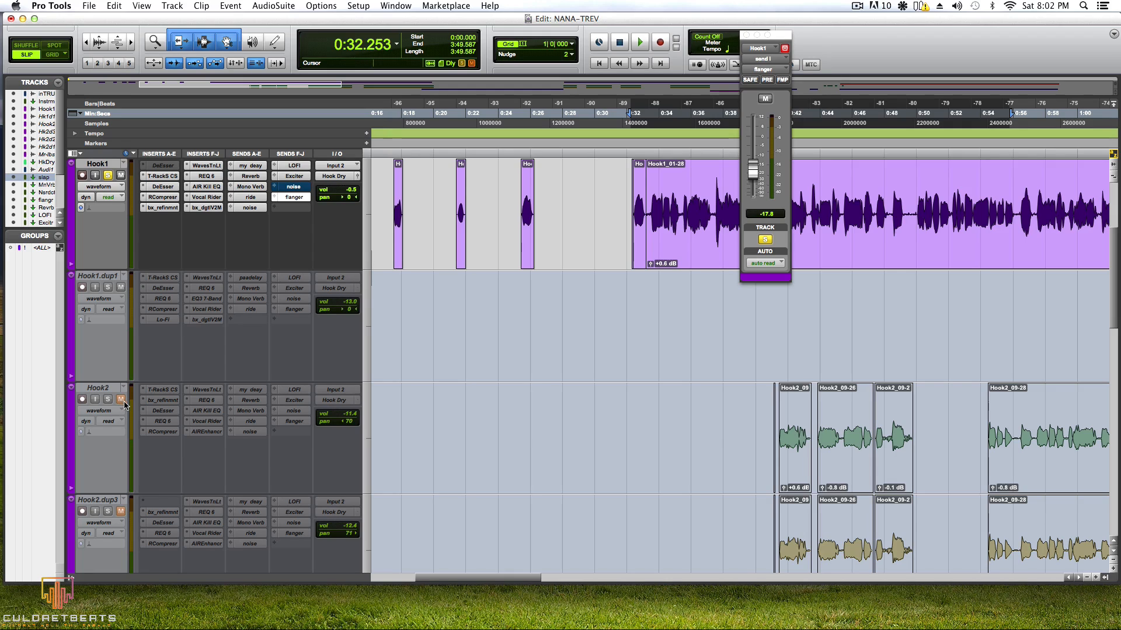
{"action": "scroll", "coordinate": [277, 433], "scroll_direction": "up", "scroll_amount": 5}
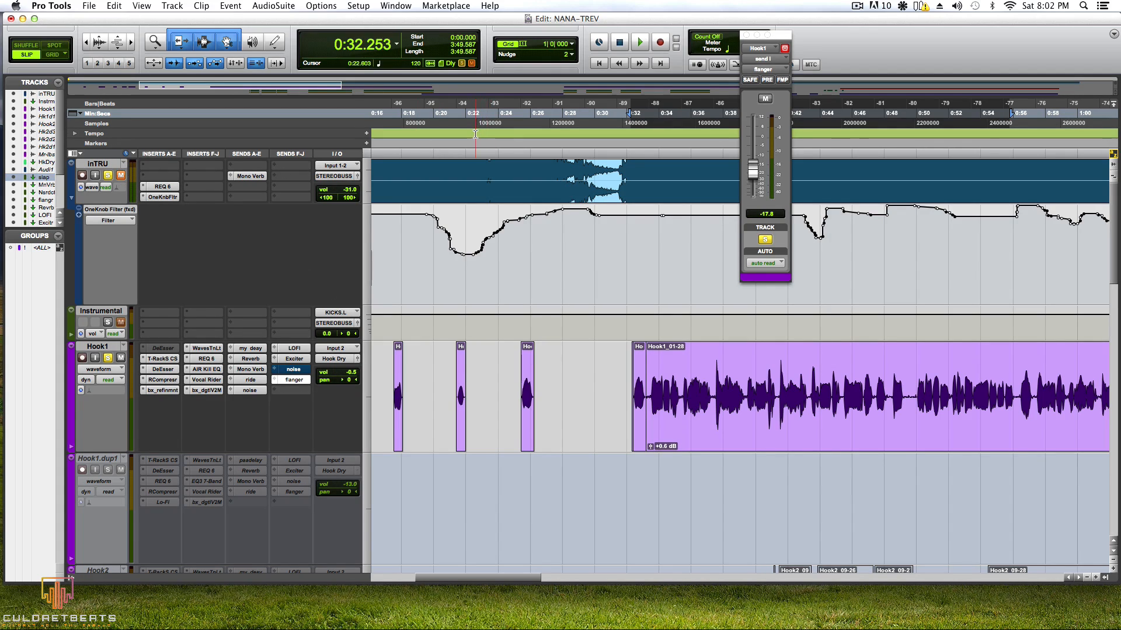
{"action": "key", "text": "space"}
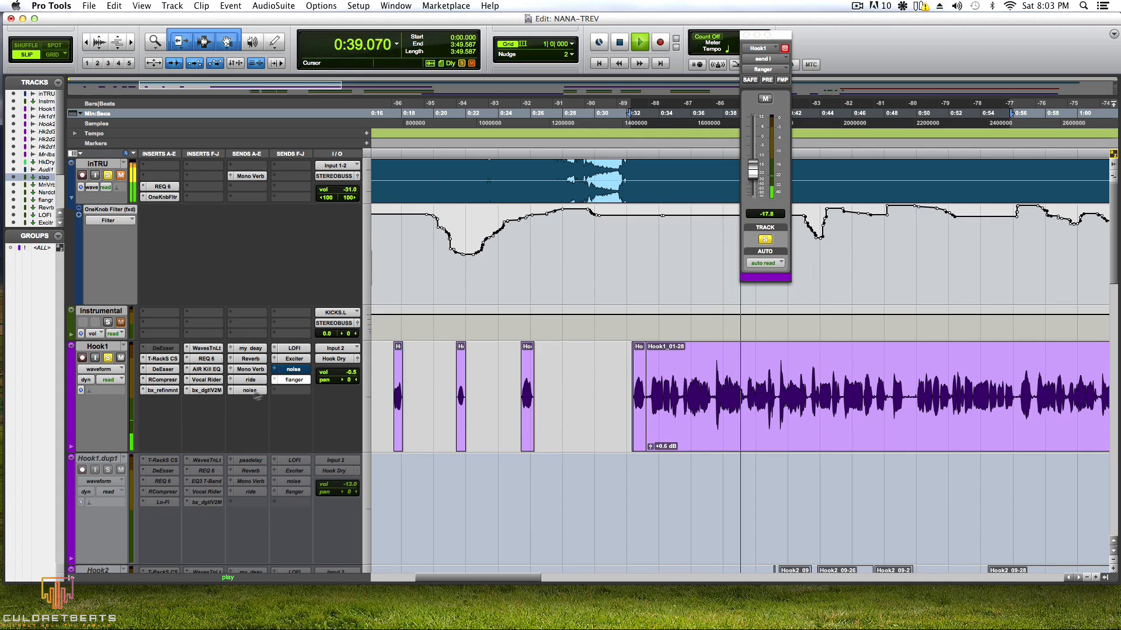
{"action": "key", "text": "space"}
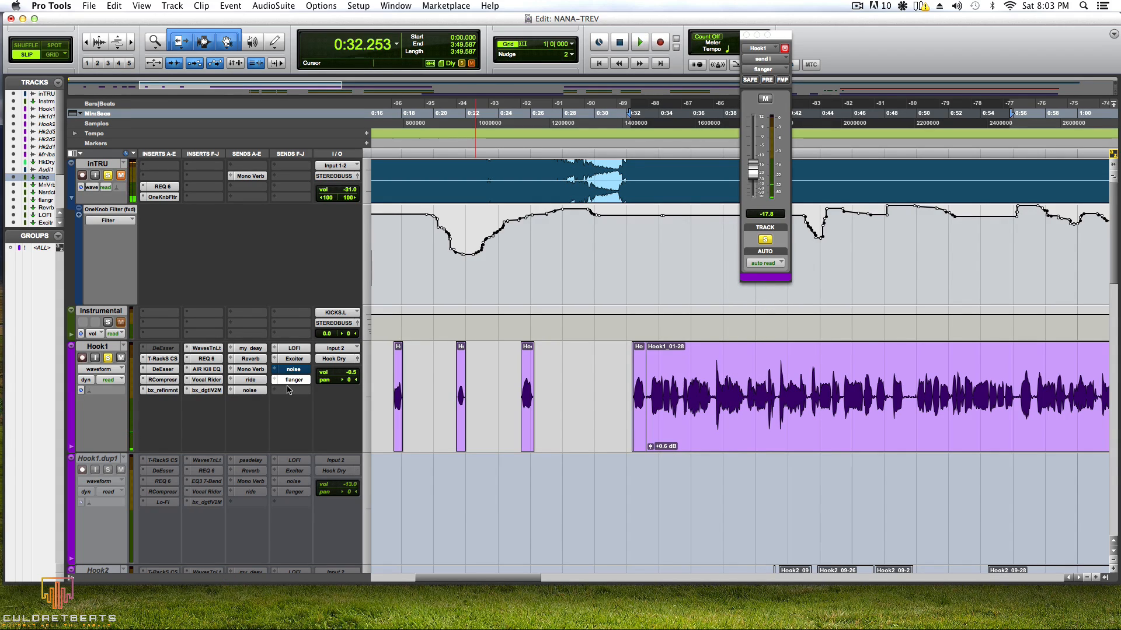
{"action": "left_click", "coordinate": [244, 390]}
{"action": "left_click", "coordinate": [254, 380]}
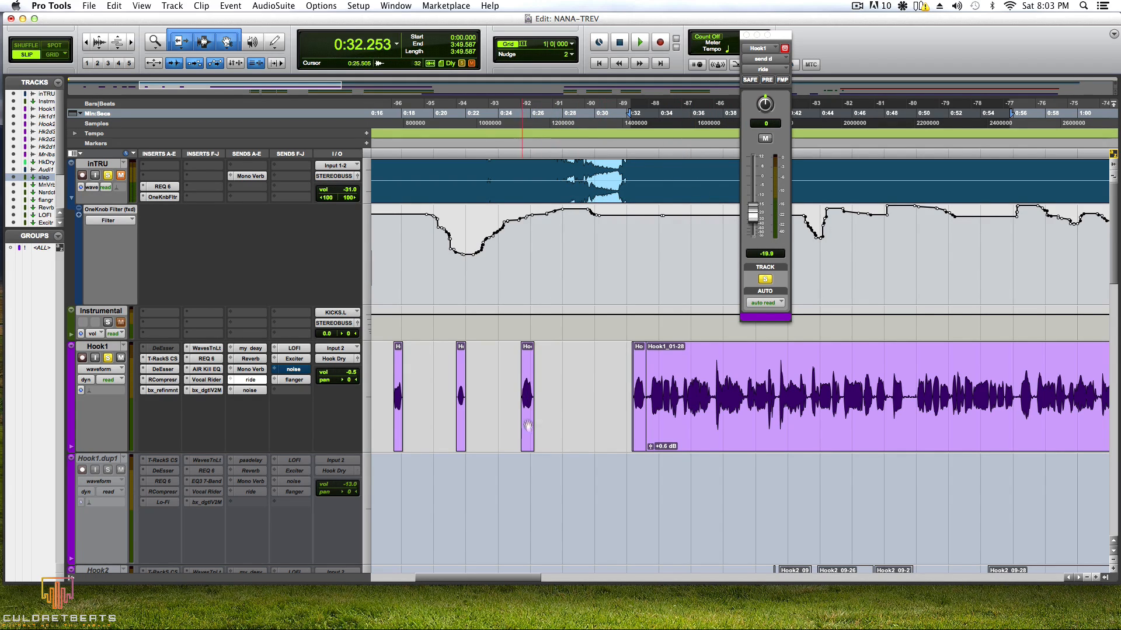
Step: Check the L1 limiter insert on the Master track
{"action": "scroll", "coordinate": [528, 425], "scroll_direction": "down", "scroll_amount": 10}
{"action": "scroll", "coordinate": [590, 416], "scroll_direction": "right", "scroll_amount": 5}
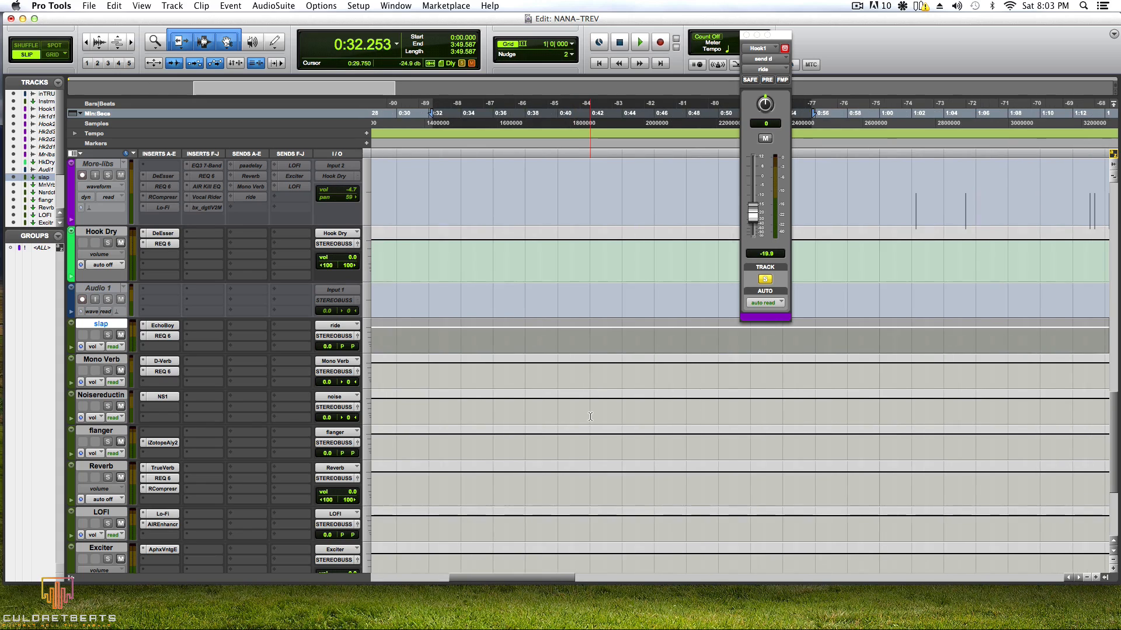
{"action": "scroll", "coordinate": [226, 457], "scroll_direction": "down", "scroll_amount": 5}
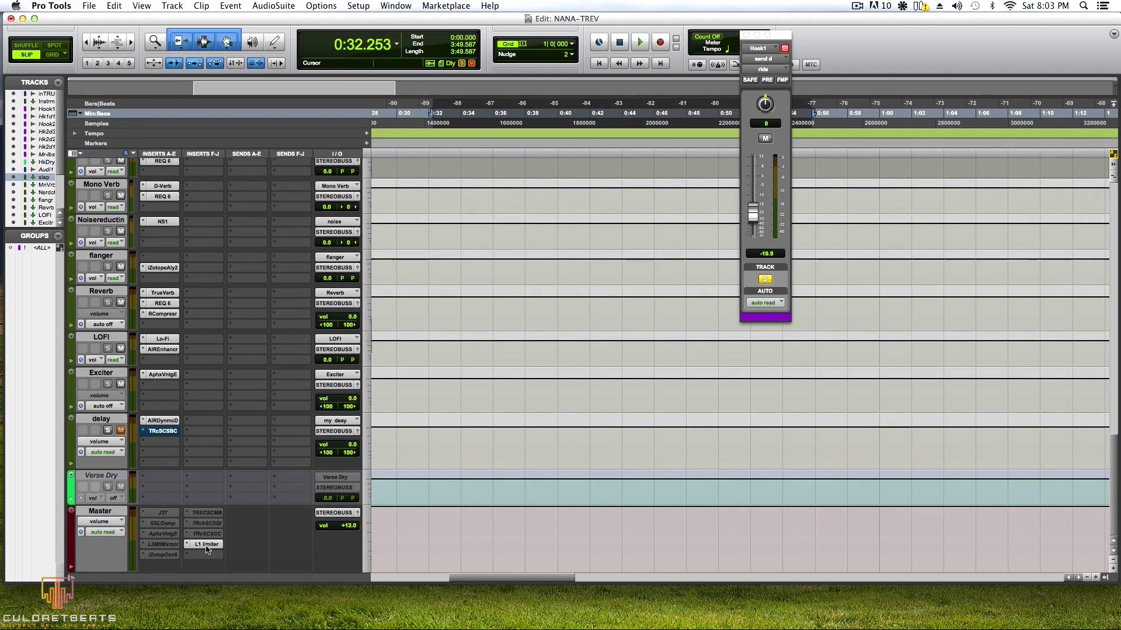
{"action": "left_click", "coordinate": [207, 545]}
{"action": "left_click", "coordinate": [207, 545]}
Step: Make the inactive Hook2.dup2 track active
{"action": "scroll", "coordinate": [288, 429], "scroll_direction": "up", "scroll_amount": 20}
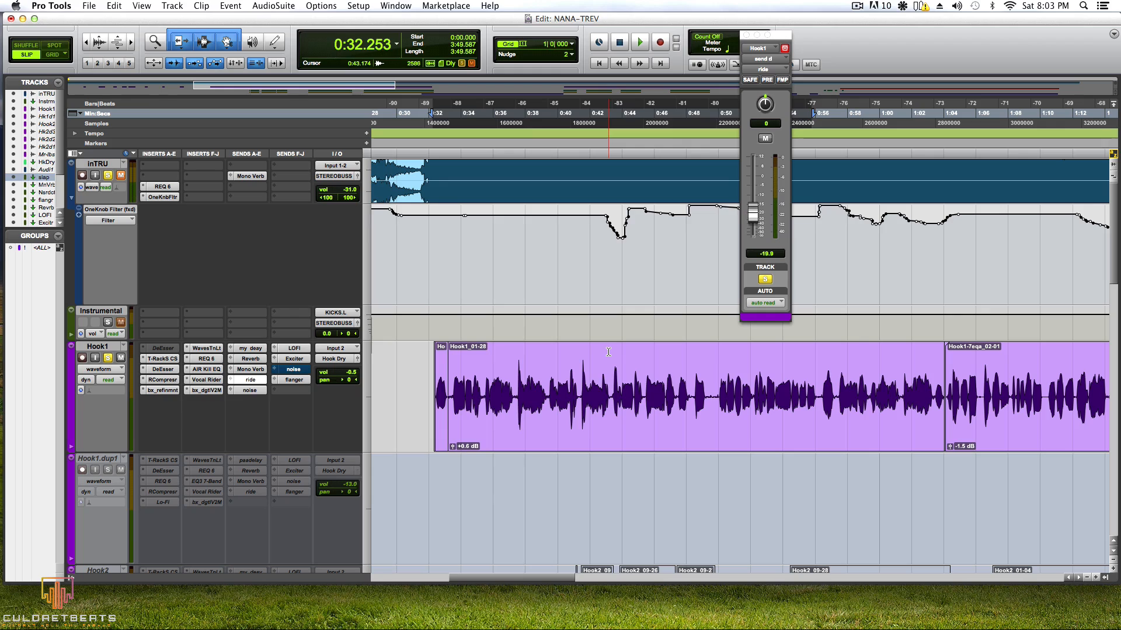
{"action": "scroll", "coordinate": [677, 391], "scroll_direction": "right", "scroll_amount": 15}
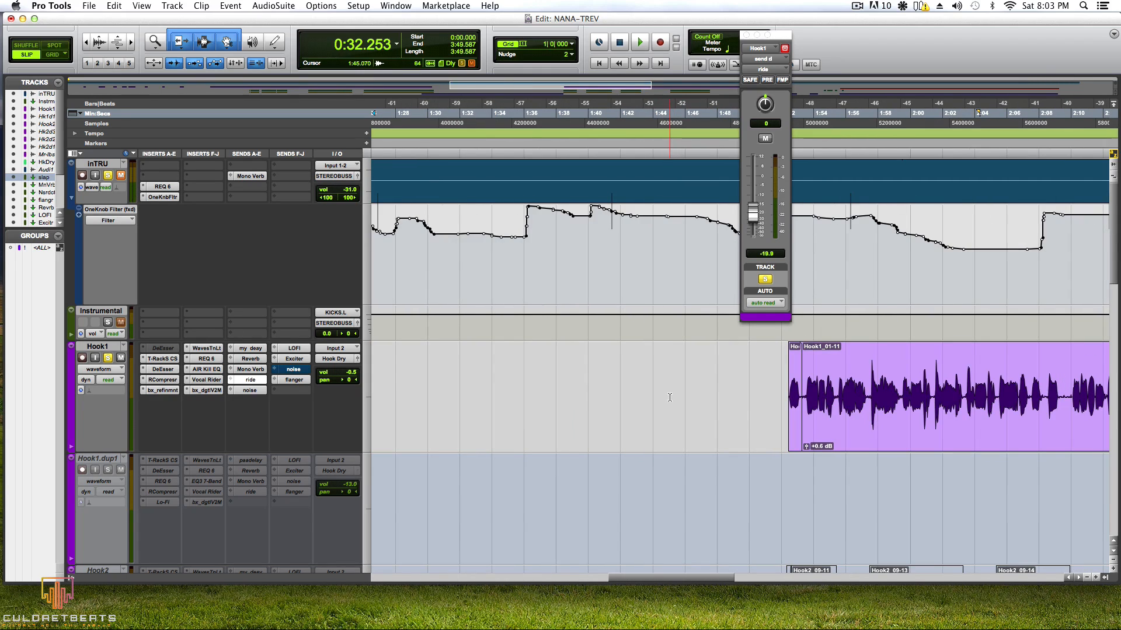
{"action": "scroll", "coordinate": [642, 421], "scroll_direction": "down", "scroll_amount": 5}
{"action": "scroll", "coordinate": [606, 441], "scroll_direction": "down", "scroll_amount": 6}
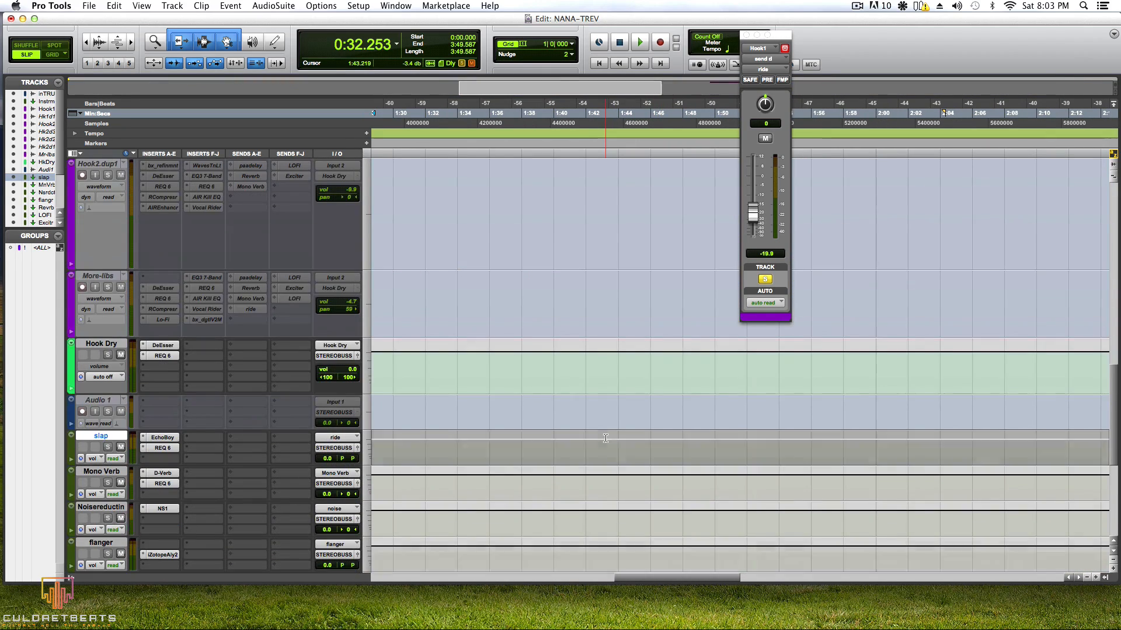
{"action": "scroll", "coordinate": [496, 327], "scroll_direction": "up", "scroll_amount": 10}
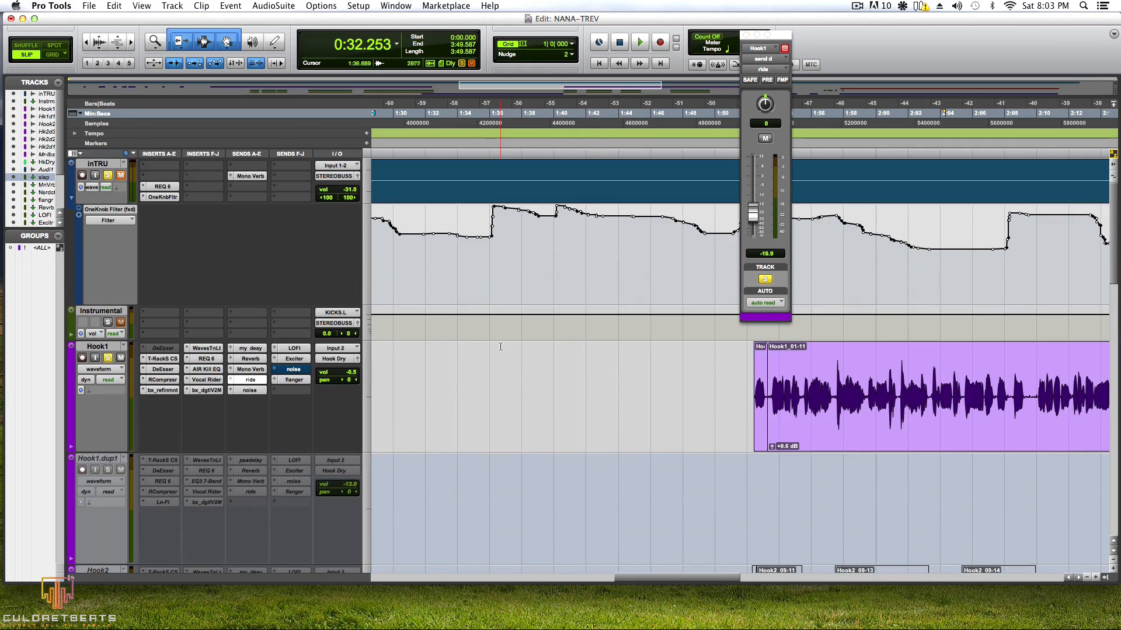
{"action": "scroll", "coordinate": [673, 582], "scroll_direction": "left", "scroll_amount": 9}
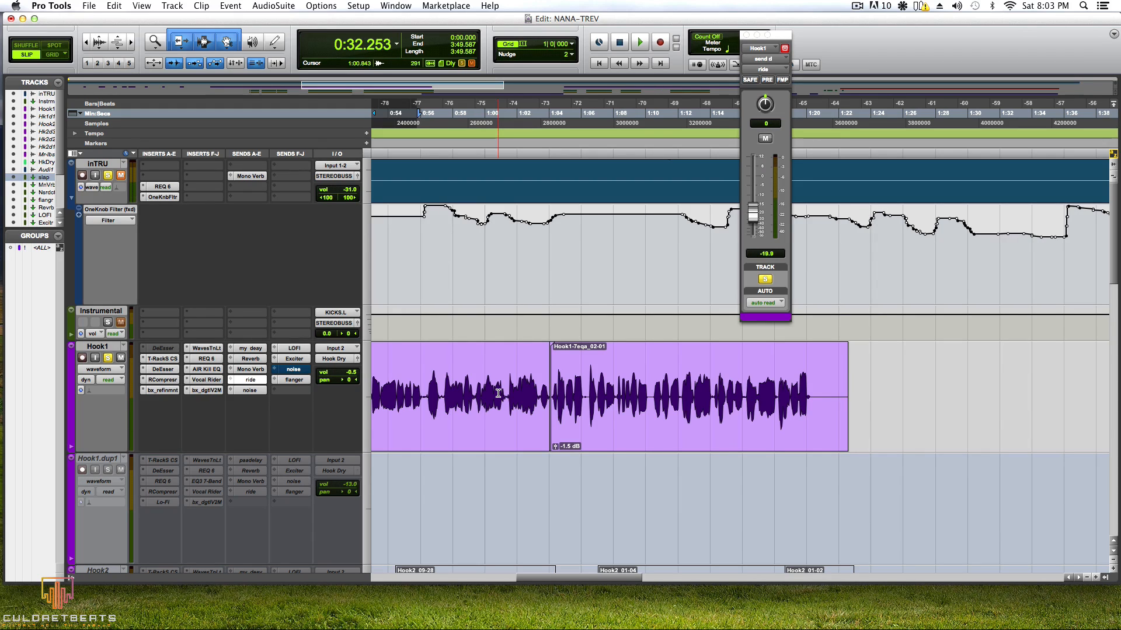
{"action": "scroll", "coordinate": [500, 394], "scroll_direction": "down", "scroll_amount": 6}
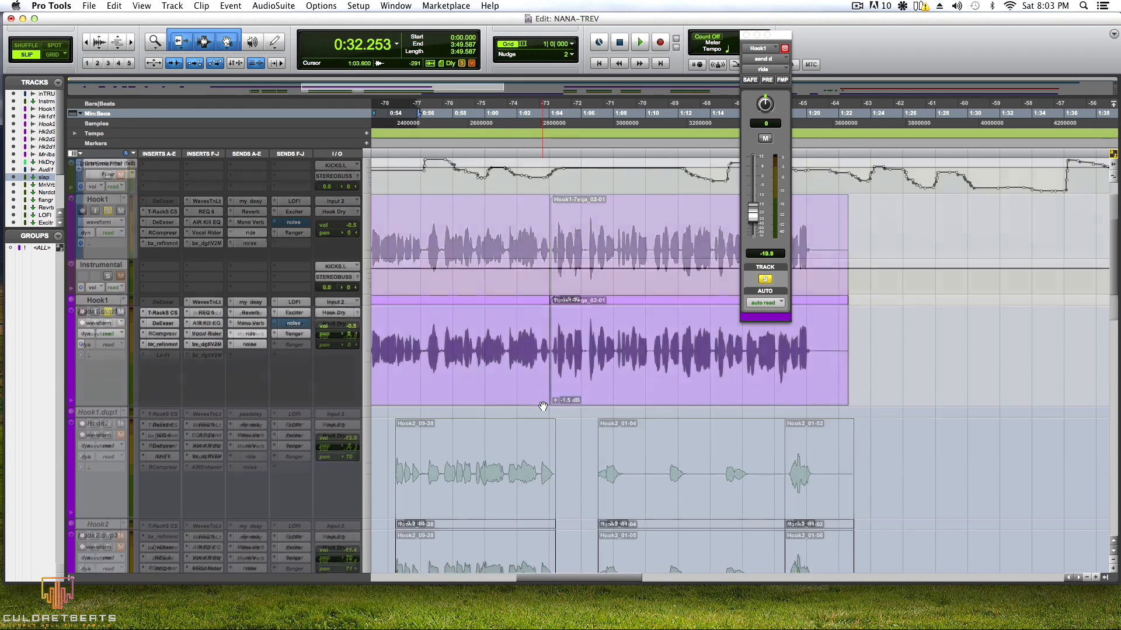
{"action": "right_click", "coordinate": [99, 389]}
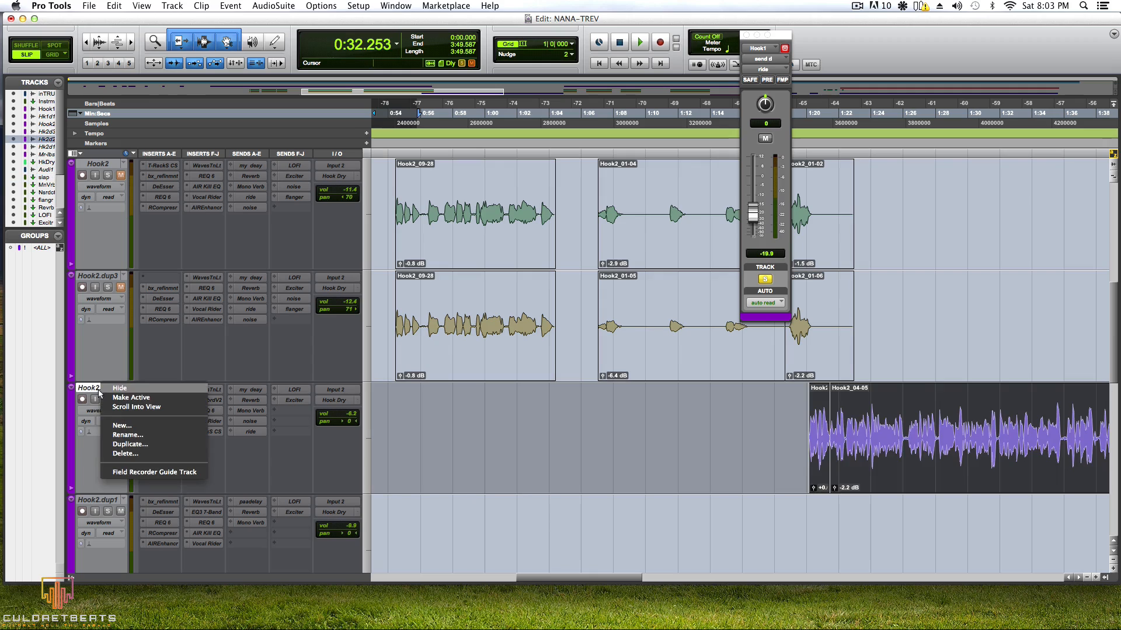
{"action": "left_click", "coordinate": [127, 399]}
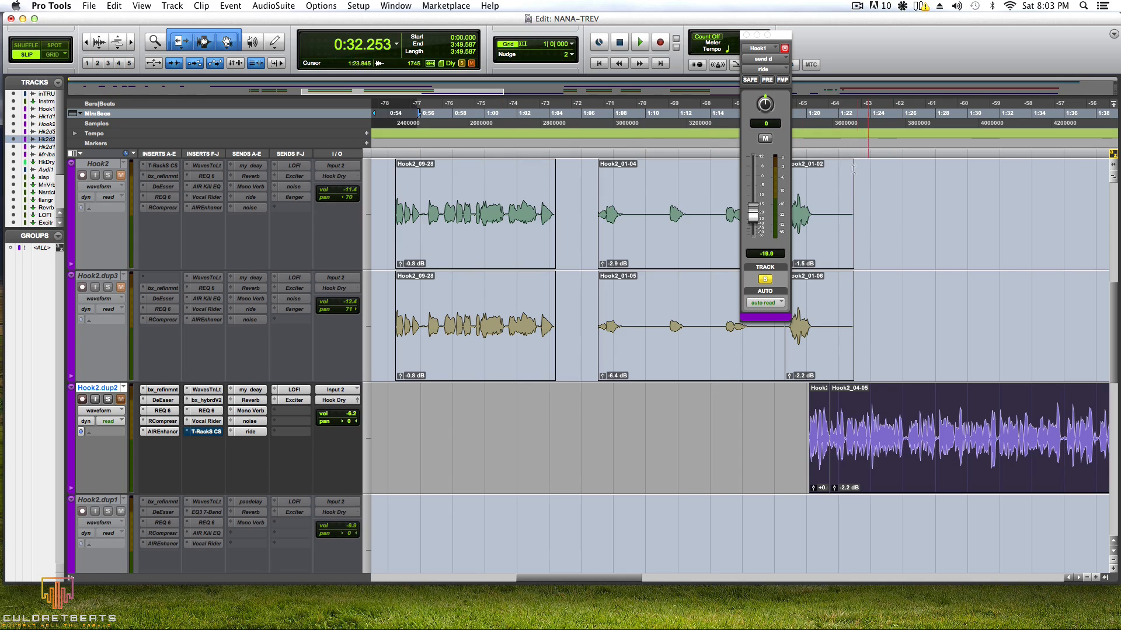
Step: Play the Hook2.dup2 vocal and select the timeline range from about 1:20 to 1:37
{"action": "left_click_drag", "start_coordinate": [812, 124], "coordinate": [1002, 125]}
{"action": "key", "text": "space"}
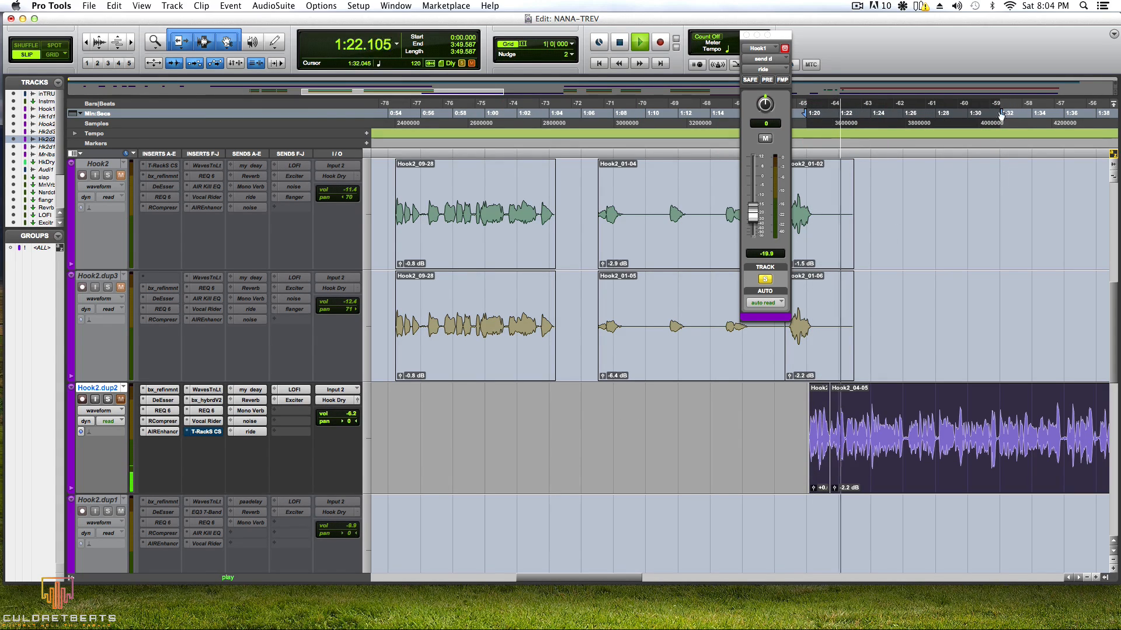
{"action": "left_click_drag", "start_coordinate": [1002, 114], "coordinate": [1084, 114]}
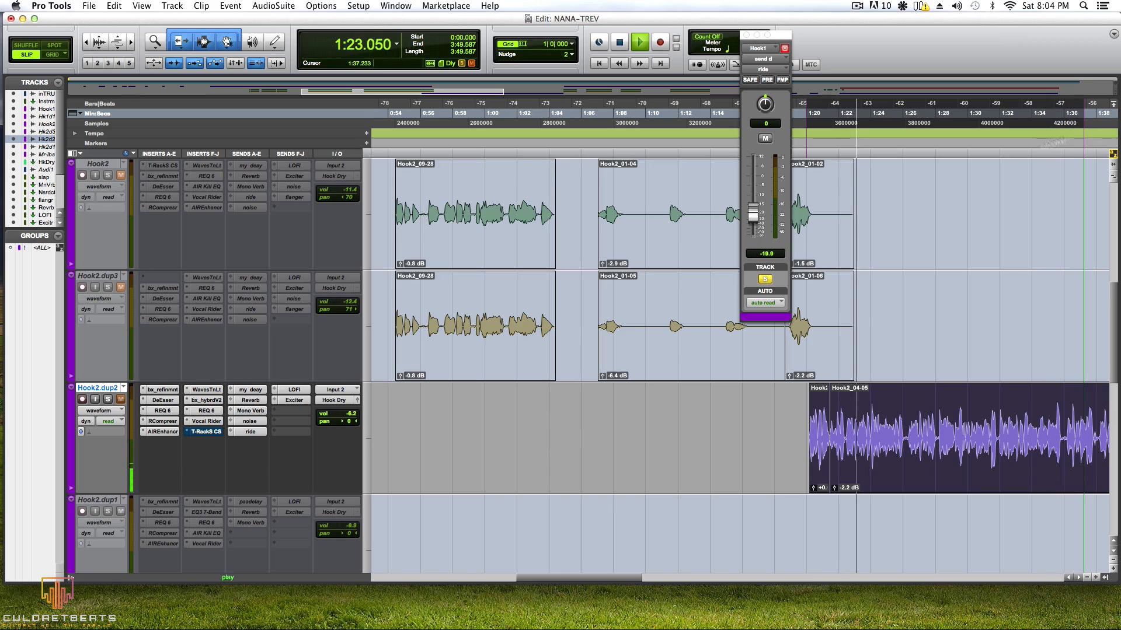
Step: Solo the Hook2.dup2 track, play it with the backing track, and move the playback start back to about 0:37
{"action": "left_click", "coordinate": [108, 399]}
{"action": "scroll", "coordinate": [156, 176], "scroll_direction": "up", "scroll_amount": 6}
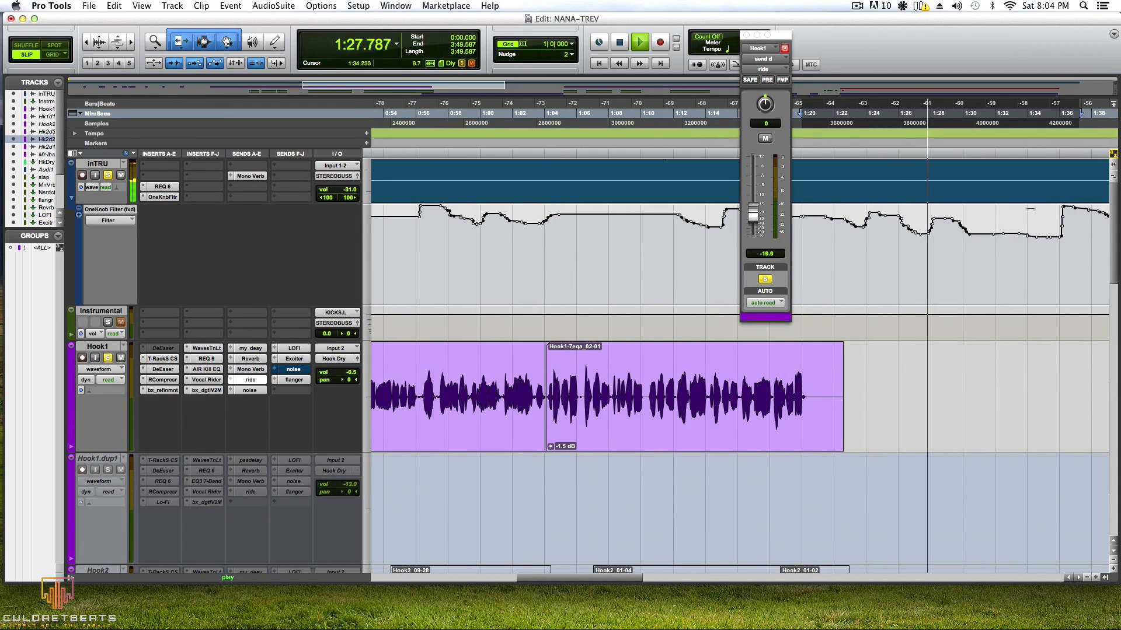
{"action": "left_click_drag", "start_coordinate": [1081, 113], "coordinate": [1112, 114]}
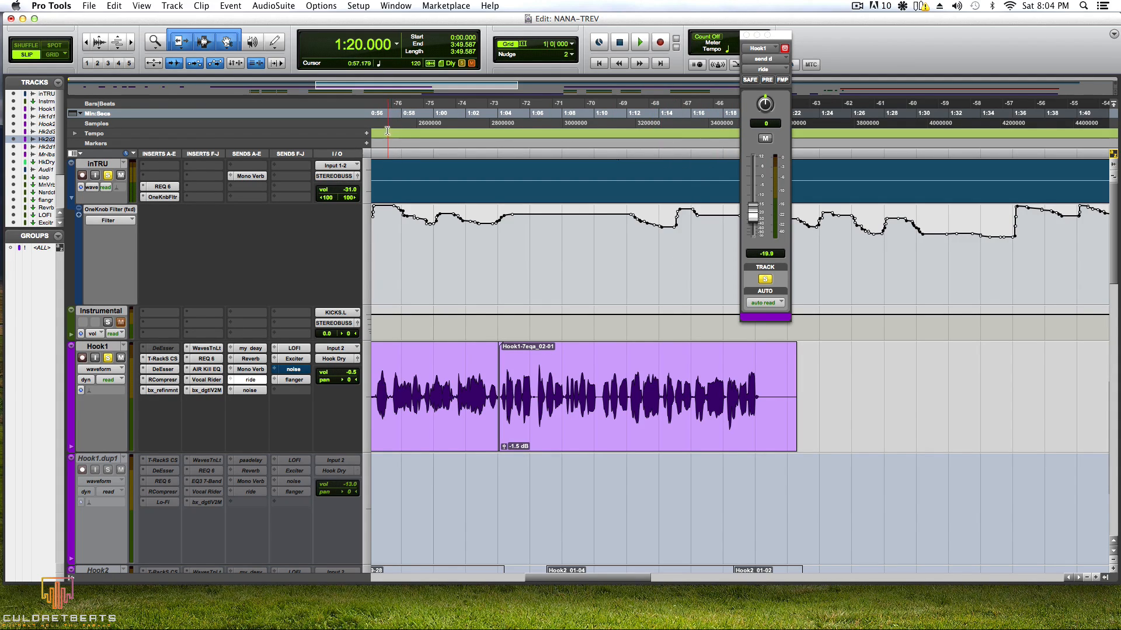
{"action": "left_click", "coordinate": [377, 124]}
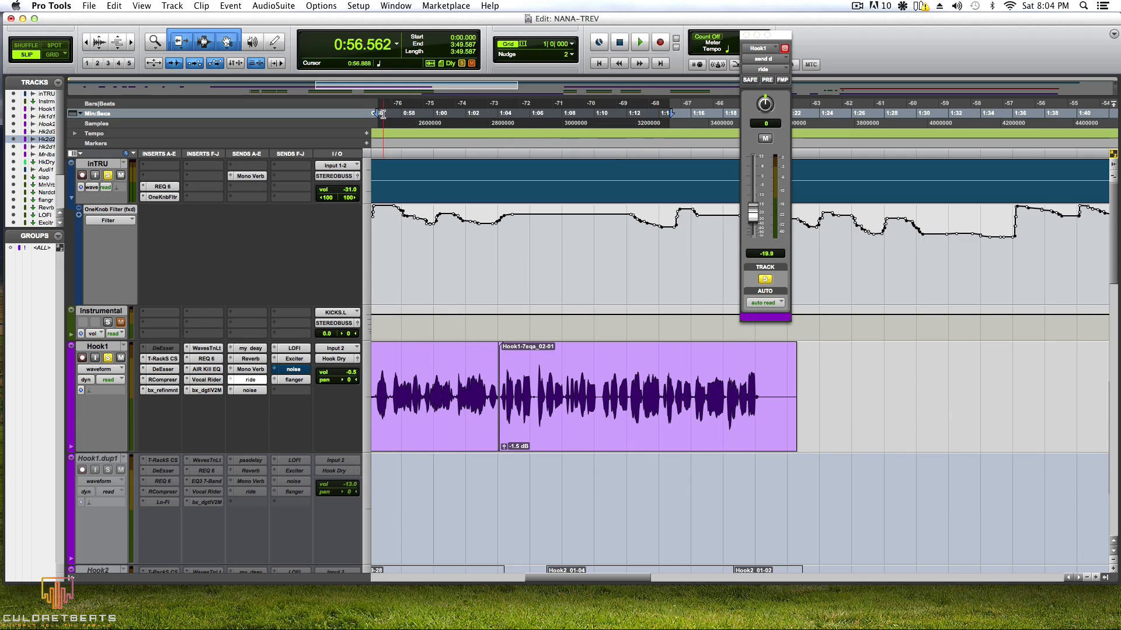
{"action": "mouse_move", "coordinate": [377, 117]}
{"action": "left_mouse_down"}
{"action": "mouse_move", "coordinate": [344, 121]}
{"action": "mouse_move", "coordinate": [353, 124]}
{"action": "left_mouse_up"}
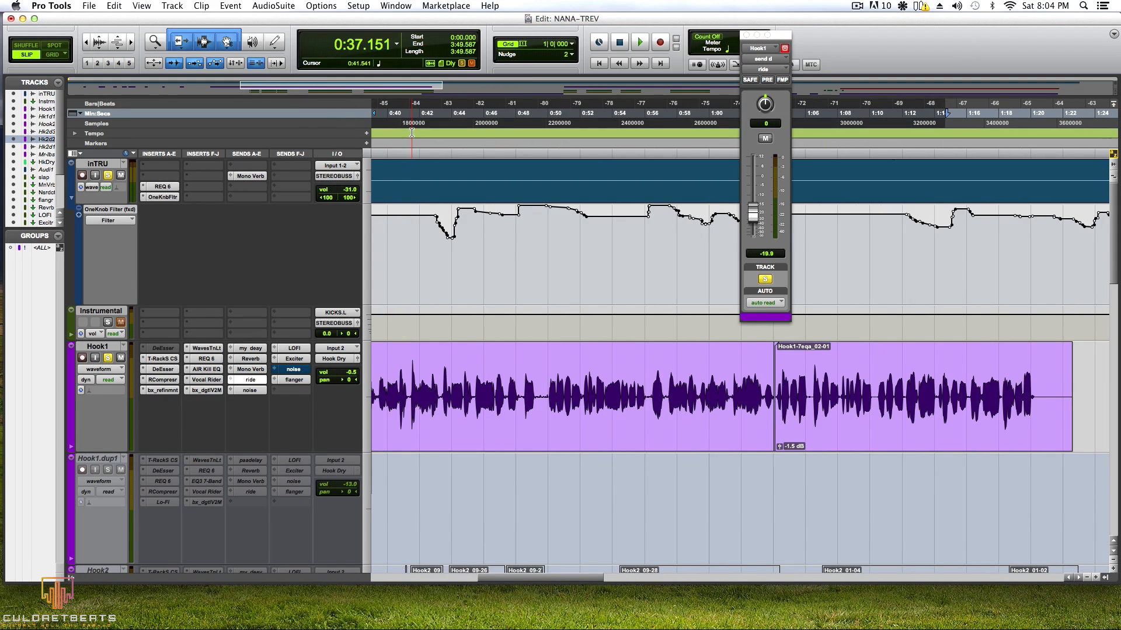
Step: Make the inactive Hook2.dup3 and Hook2 tracks active
{"action": "scroll", "coordinate": [575, 236], "scroll_direction": "down", "scroll_amount": 10}
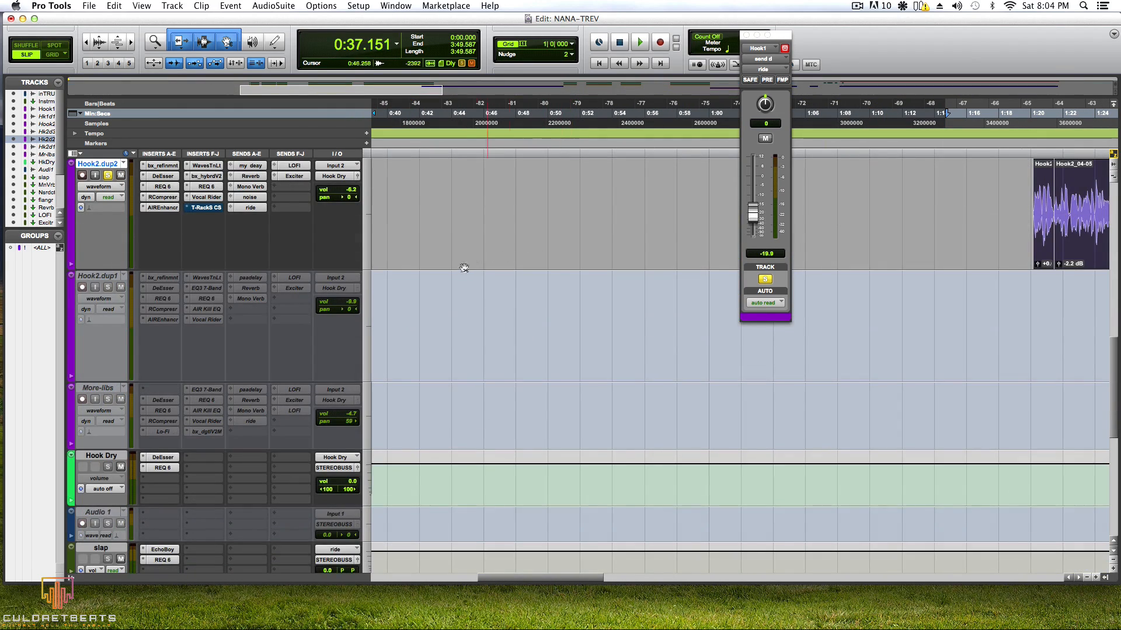
{"action": "scroll", "coordinate": [461, 267], "scroll_direction": "up", "scroll_amount": 10}
{"action": "scroll", "coordinate": [394, 342], "scroll_direction": "down", "scroll_amount": 5}
{"action": "scroll", "coordinate": [298, 327], "scroll_direction": "up", "scroll_amount": 5}
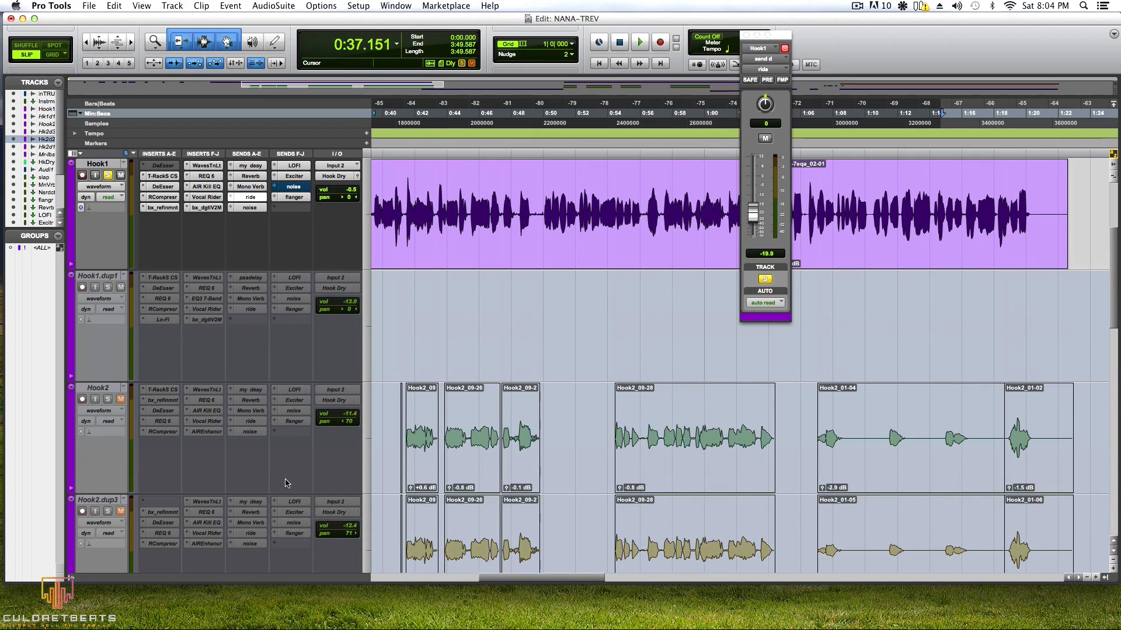
{"action": "right_click", "coordinate": [101, 503]}
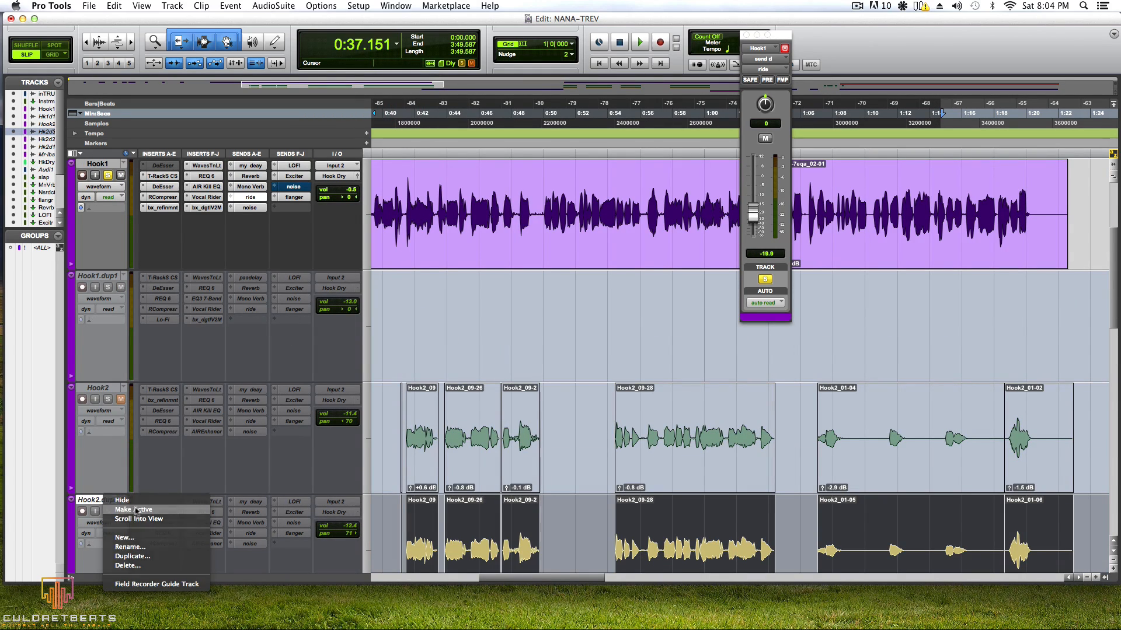
{"action": "left_click", "coordinate": [134, 509]}
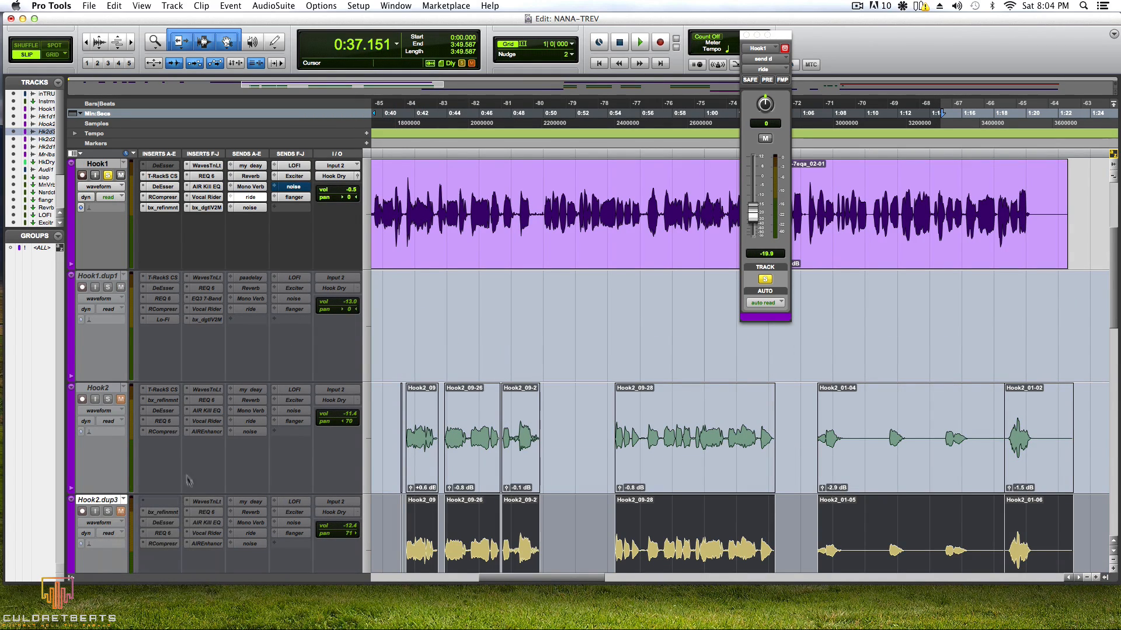
{"action": "right_click", "coordinate": [97, 387]}
{"action": "left_click", "coordinate": [125, 398]}
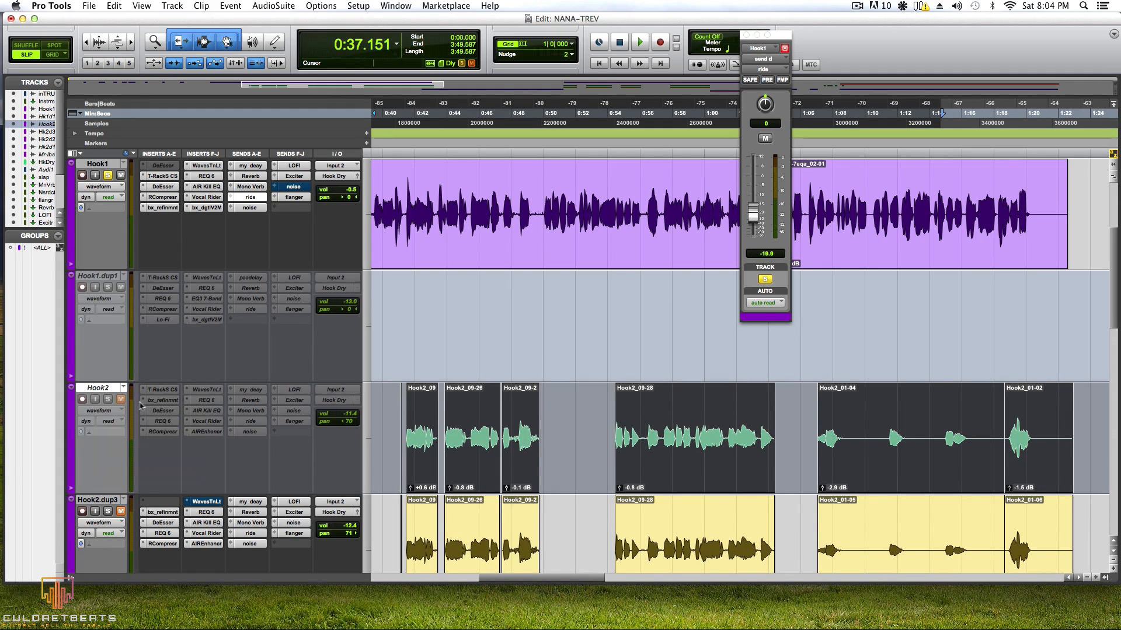
Step: Play the hook from about 0:33 with Hook2 and Hook2.dup3 soloed alongside the Hook1 vocal
{"action": "left_click", "coordinate": [466, 425]}
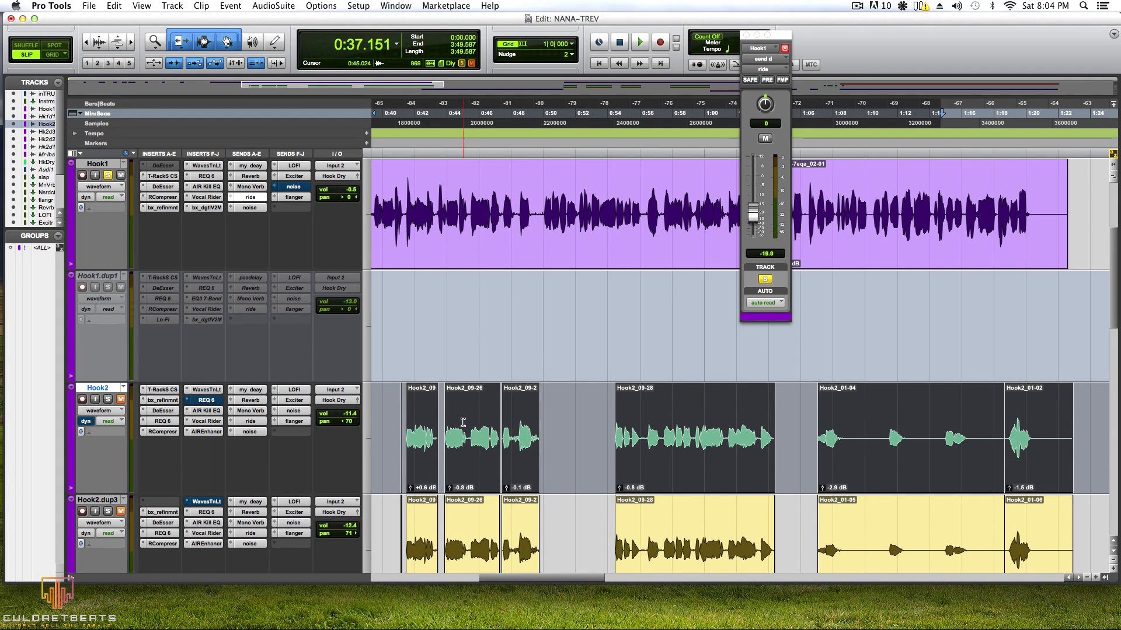
{"action": "key", "text": "space"}
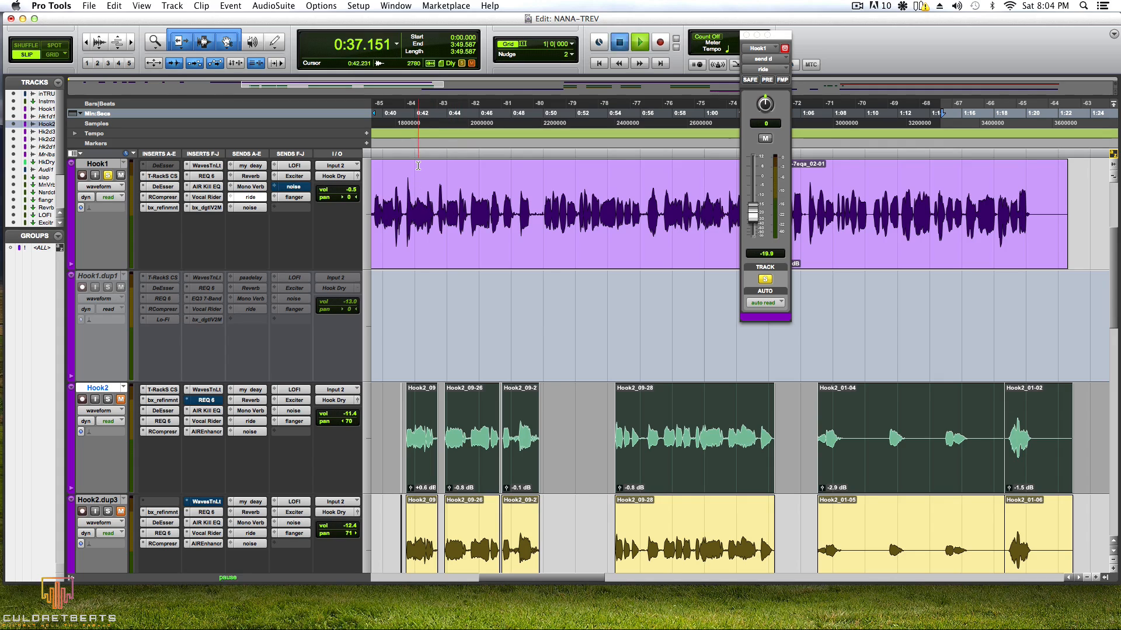
{"action": "left_click_drag", "start_coordinate": [375, 120], "coordinate": [665, 147]}
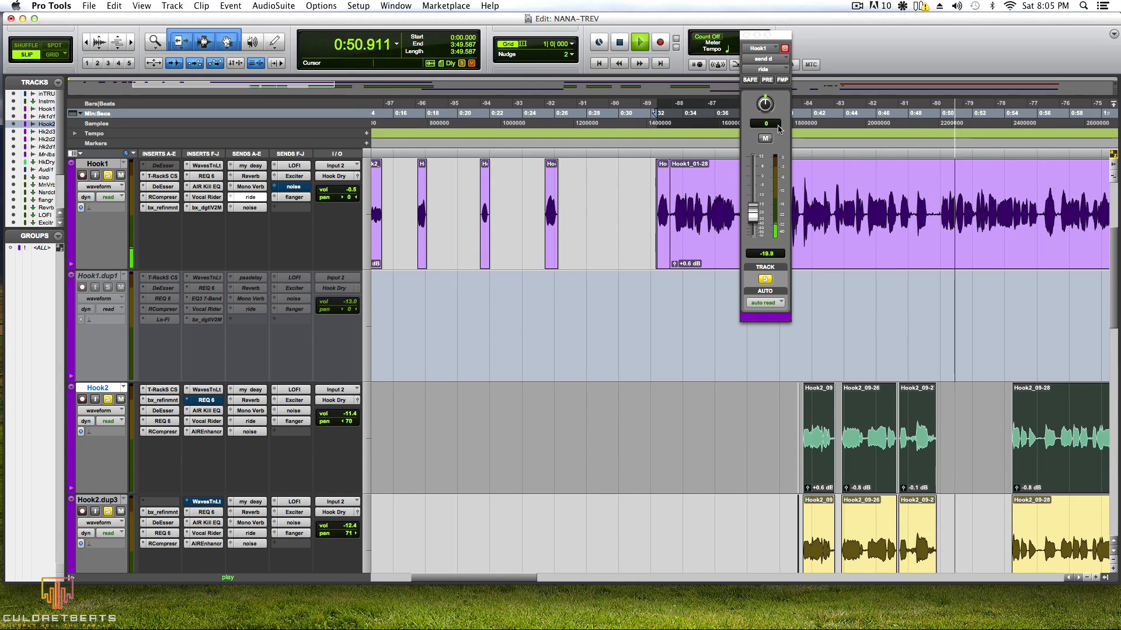
{"action": "left_click", "coordinate": [674, 123]}
{"action": "key", "text": "space"}
{"action": "key", "text": "space"}
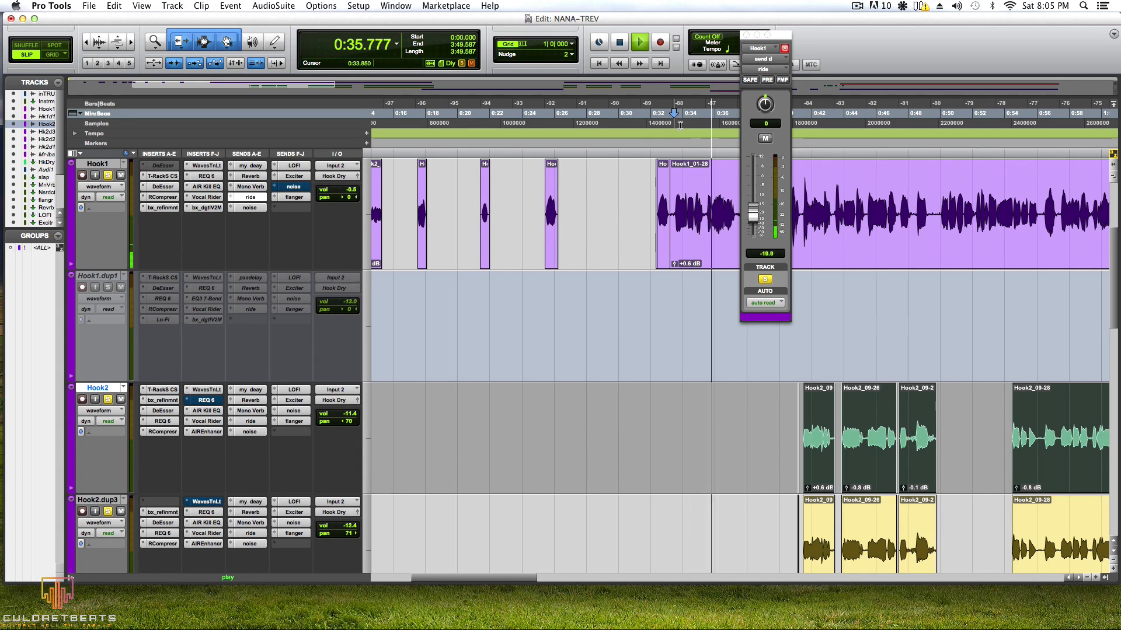
{"action": "scroll", "coordinate": [901, 270], "scroll_direction": "down", "scroll_amount": 5}
{"action": "scroll", "coordinate": [903, 273], "scroll_direction": "up", "scroll_amount": 5}
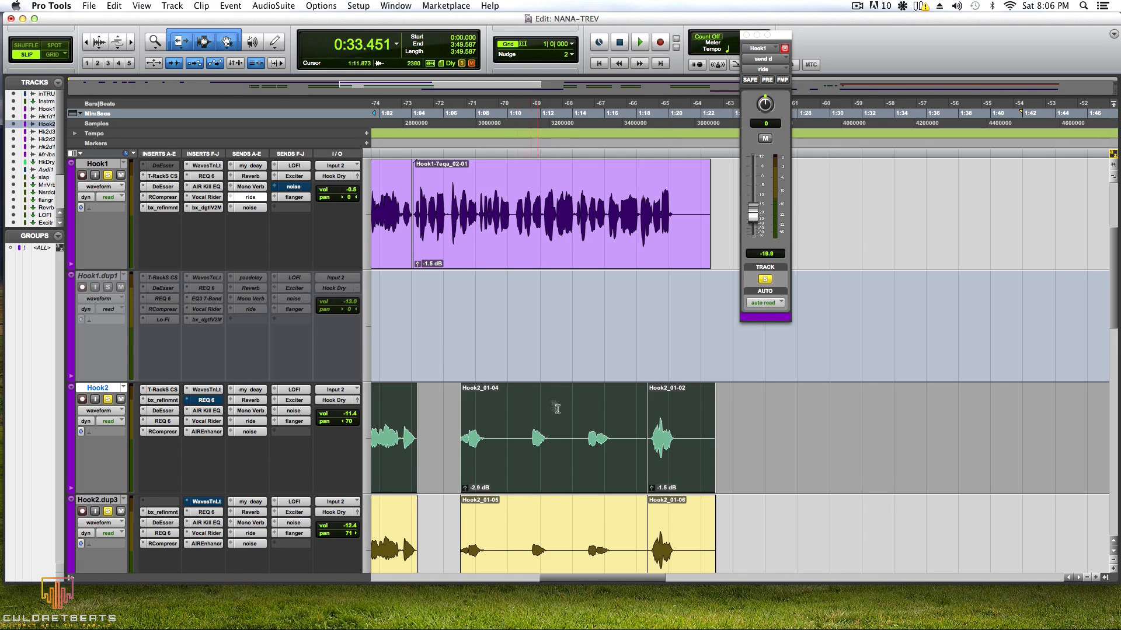
Step: Look over the song's wider arrangement, from the inTRU and hook vocal tracks down to the effect returns and Master
{"action": "left_click_drag", "start_coordinate": [623, 579], "coordinate": [467, 578]}
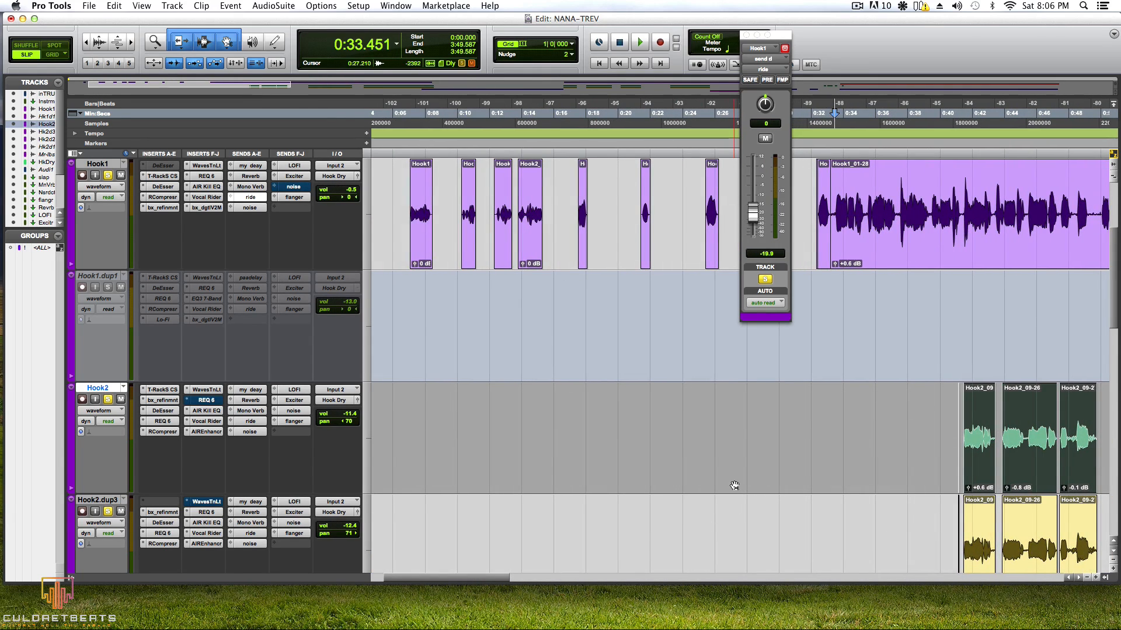
{"action": "scroll", "coordinate": [663, 464], "scroll_direction": "up", "scroll_amount": 3}
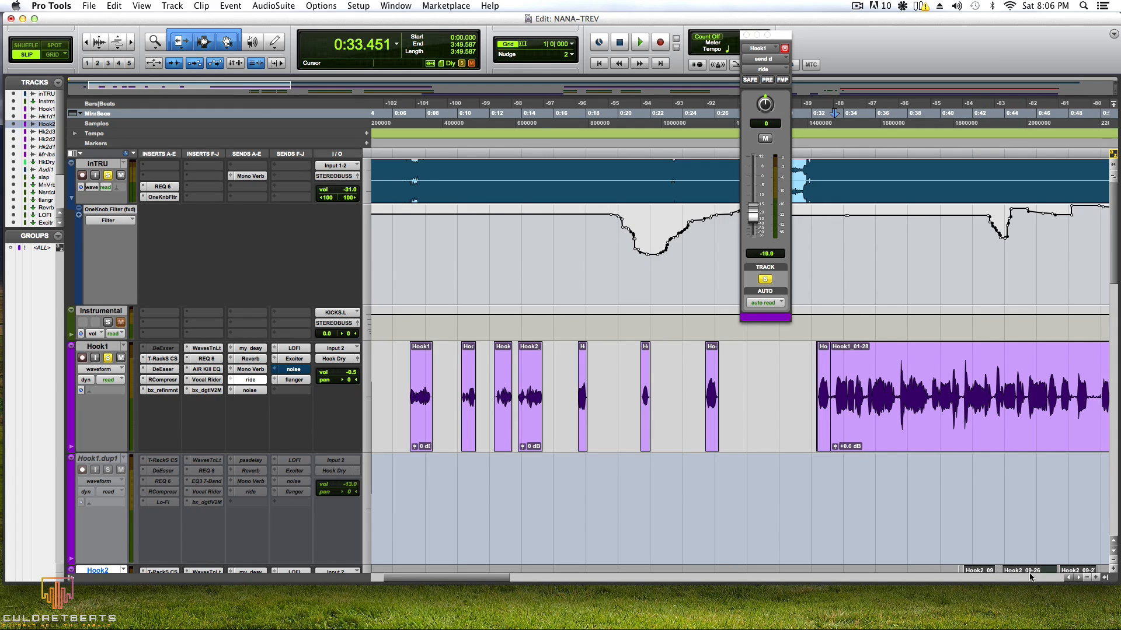
{"action": "left_click", "coordinate": [1088, 577]}
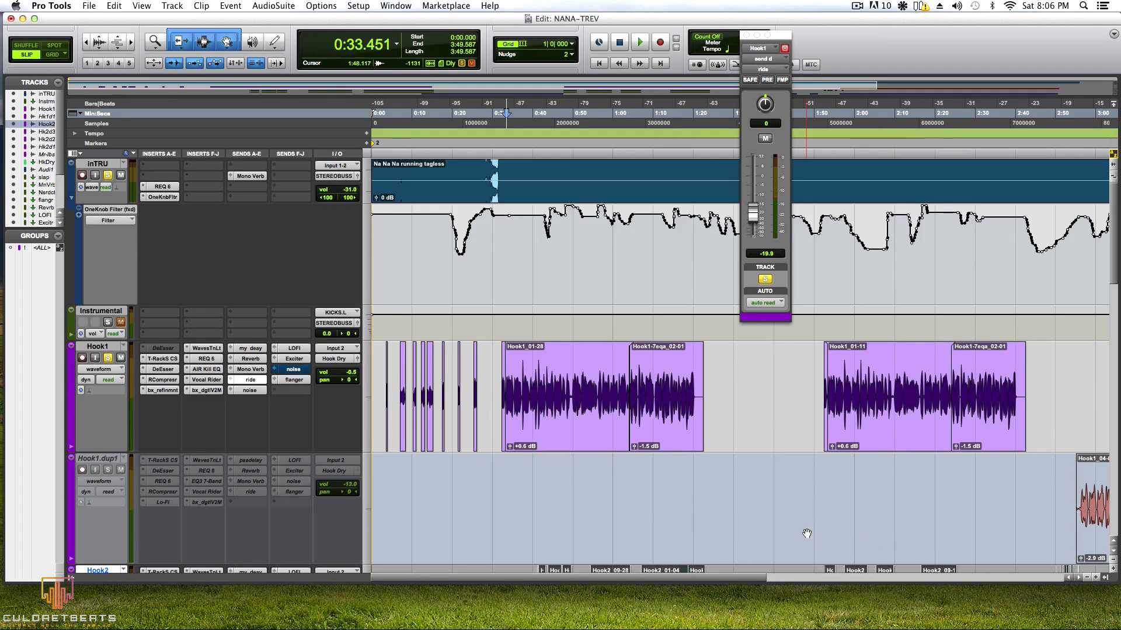
{"action": "scroll", "coordinate": [731, 502], "scroll_direction": "down", "scroll_amount": 15}
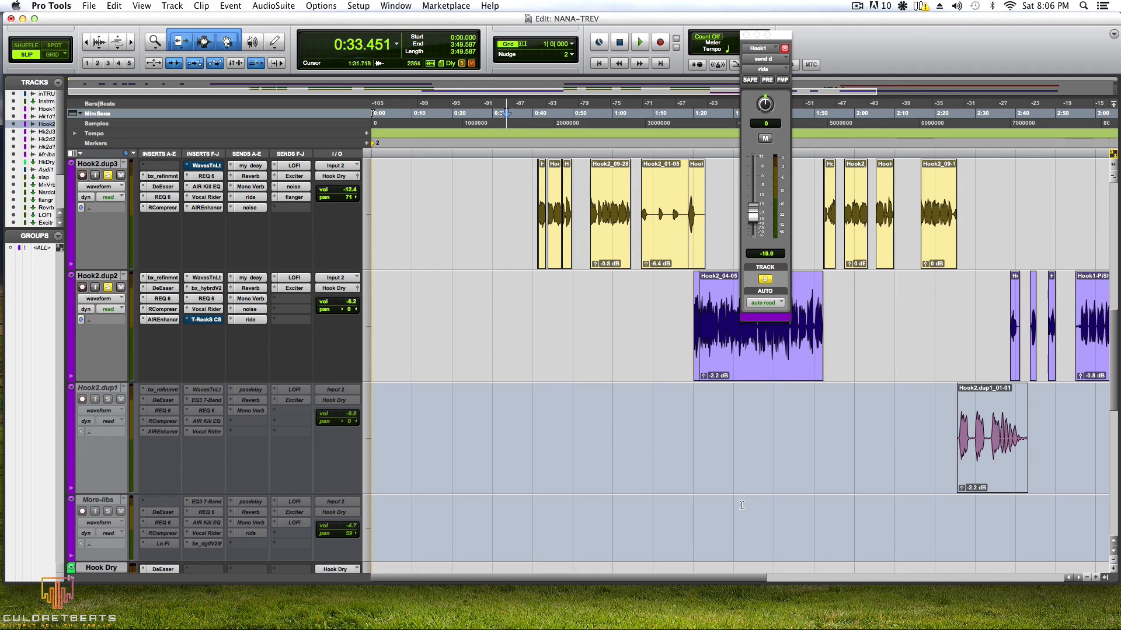
{"action": "scroll", "coordinate": [625, 484], "scroll_direction": "down", "scroll_amount": 3}
{"action": "scroll", "coordinate": [626, 483], "scroll_direction": "up", "scroll_amount": 15}
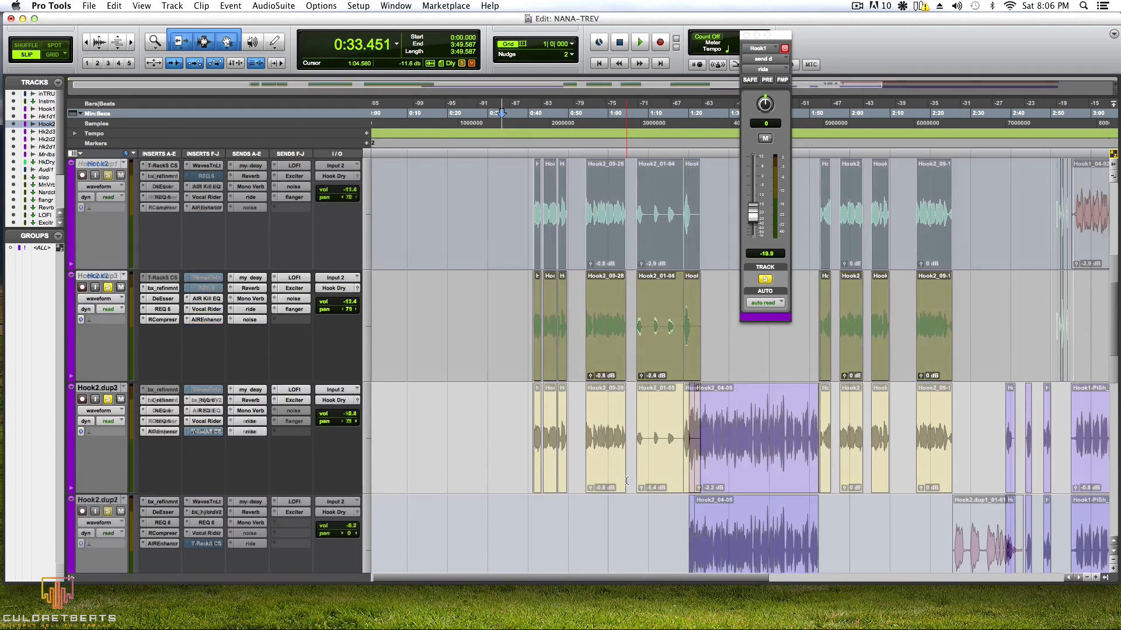
{"action": "scroll", "coordinate": [627, 483], "scroll_direction": "down", "scroll_amount": 15}
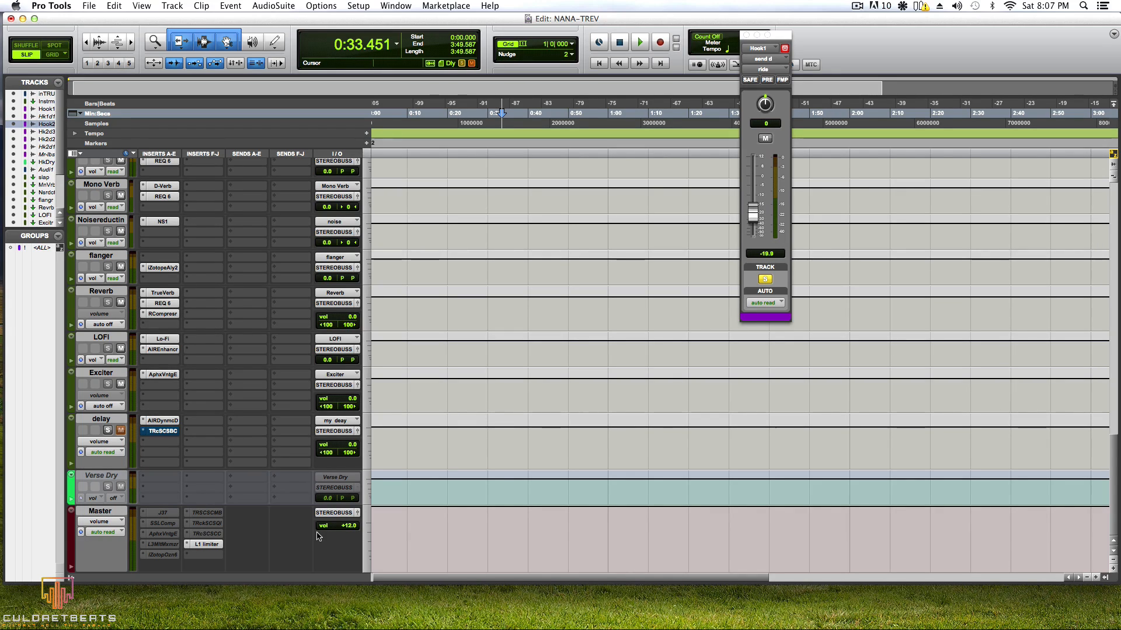
{"action": "scroll", "coordinate": [318, 536], "scroll_direction": "up", "scroll_amount": 20}
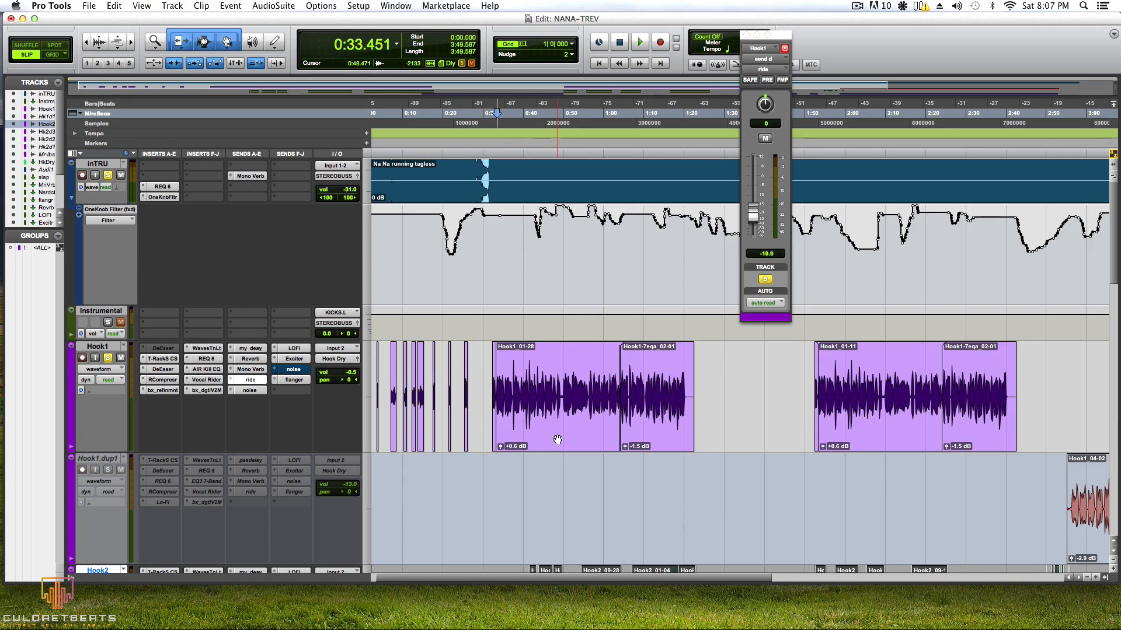
Step: Examine the Hook2 and Hook2.dup3 clips and pan settings, and compare them with the surrounding hook tracks
{"action": "scroll", "coordinate": [554, 451], "scroll_direction": "down", "scroll_amount": 10}
{"action": "scroll", "coordinate": [556, 443], "scroll_direction": "up", "scroll_amount": 5}
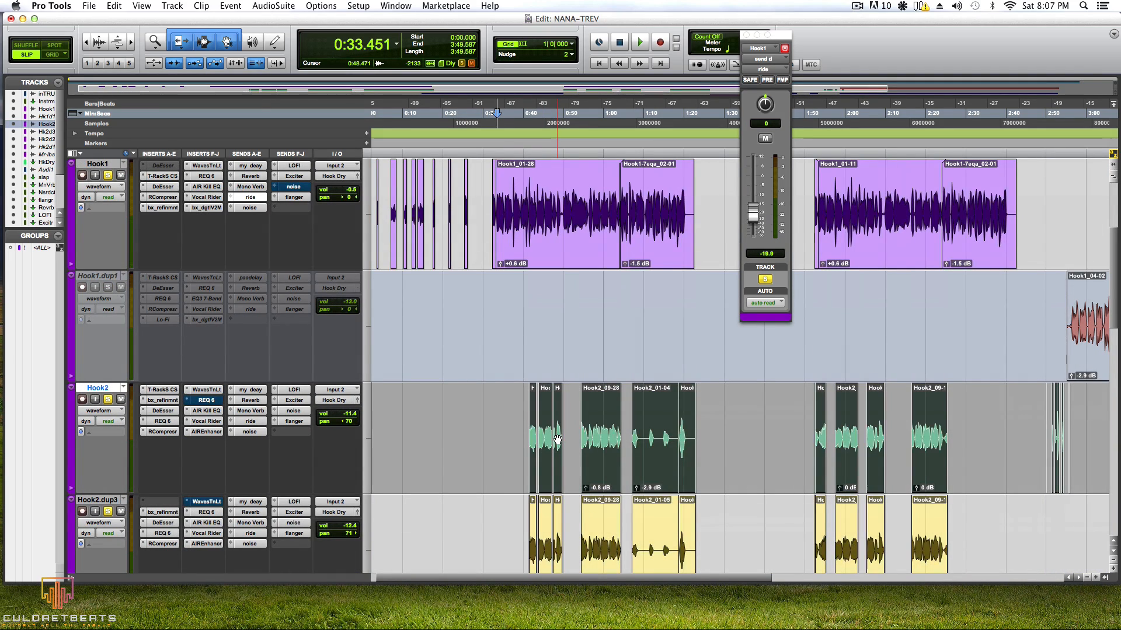
{"action": "scroll", "coordinate": [558, 440], "scroll_direction": "down", "scroll_amount": 6}
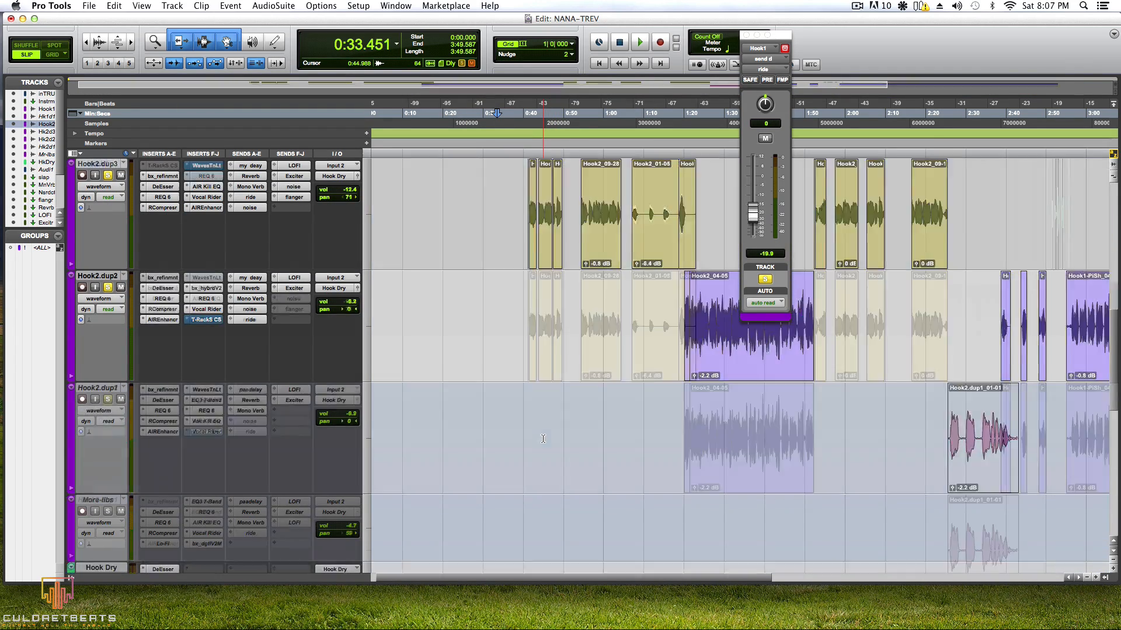
{"action": "scroll", "coordinate": [557, 439], "scroll_direction": "up", "scroll_amount": 2}
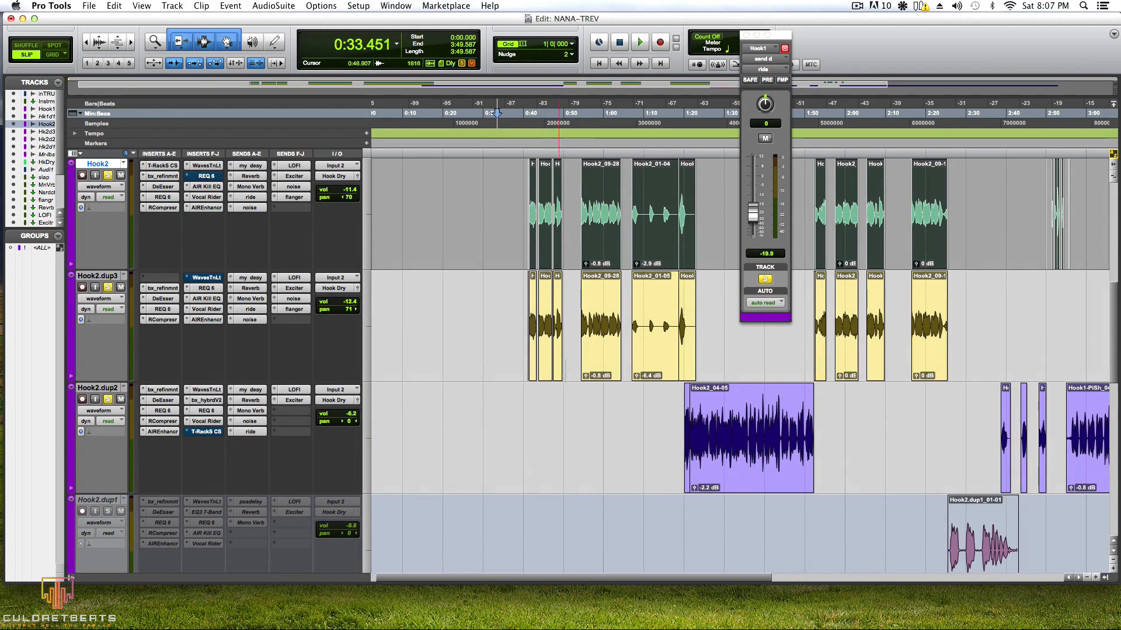
{"action": "left_click", "coordinate": [519, 307]}
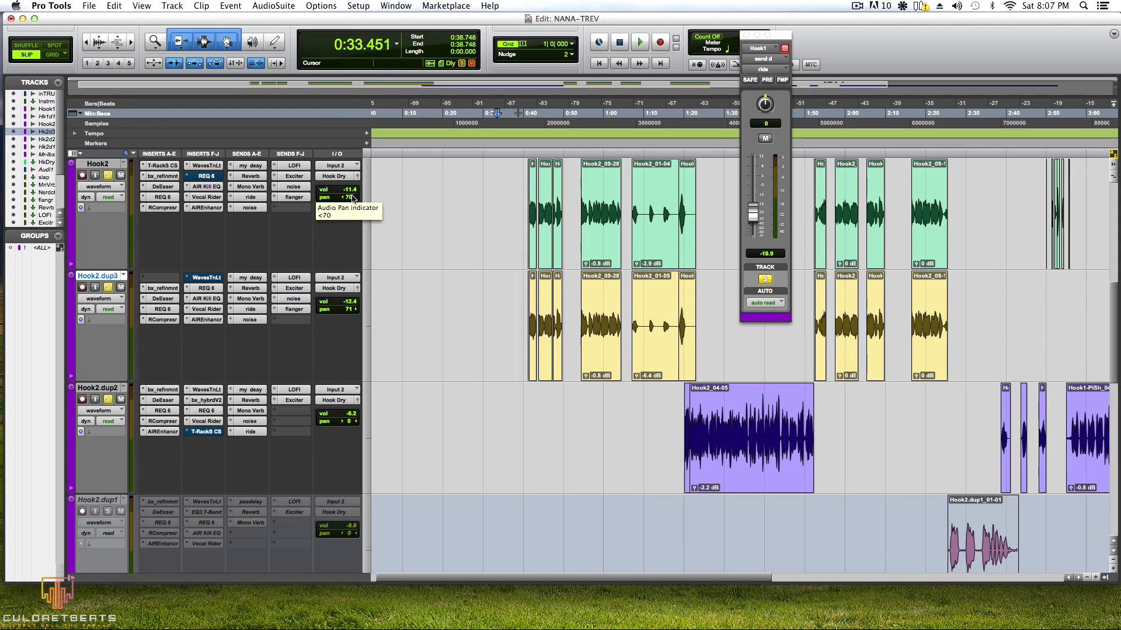
{"action": "scroll", "coordinate": [525, 239], "scroll_direction": "up", "scroll_amount": 10}
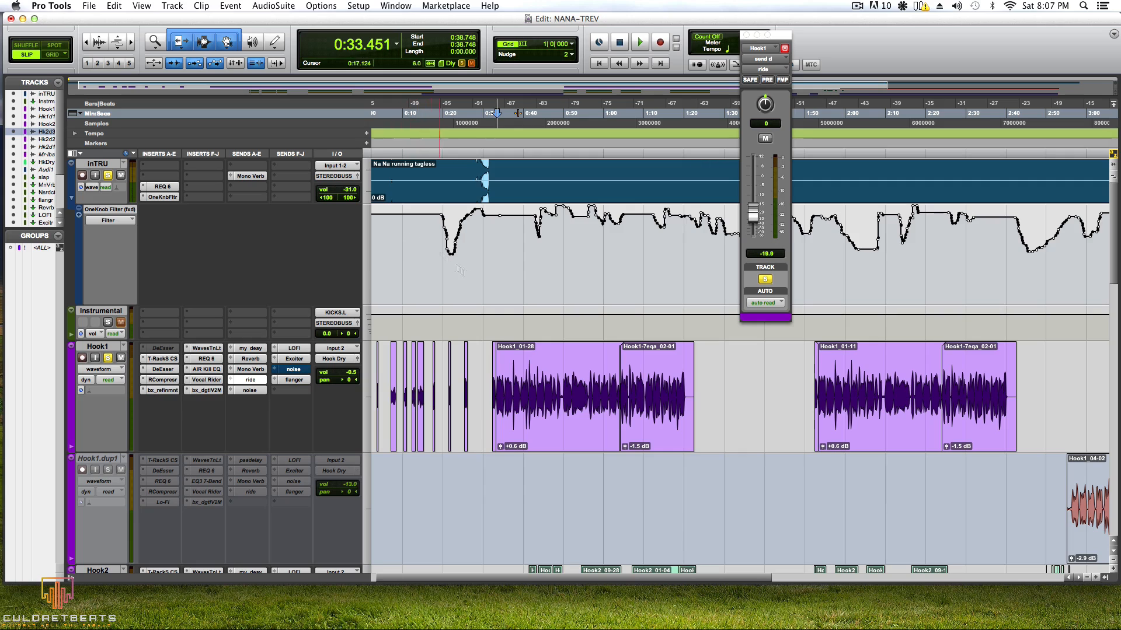
{"action": "scroll", "coordinate": [467, 274], "scroll_direction": "down", "scroll_amount": 15}
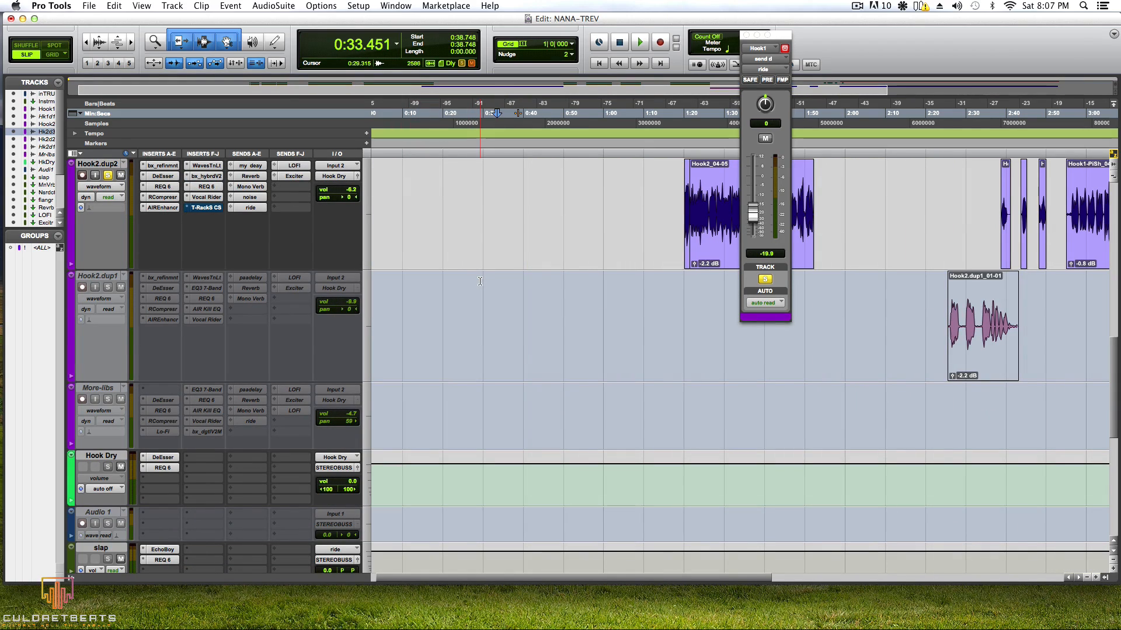